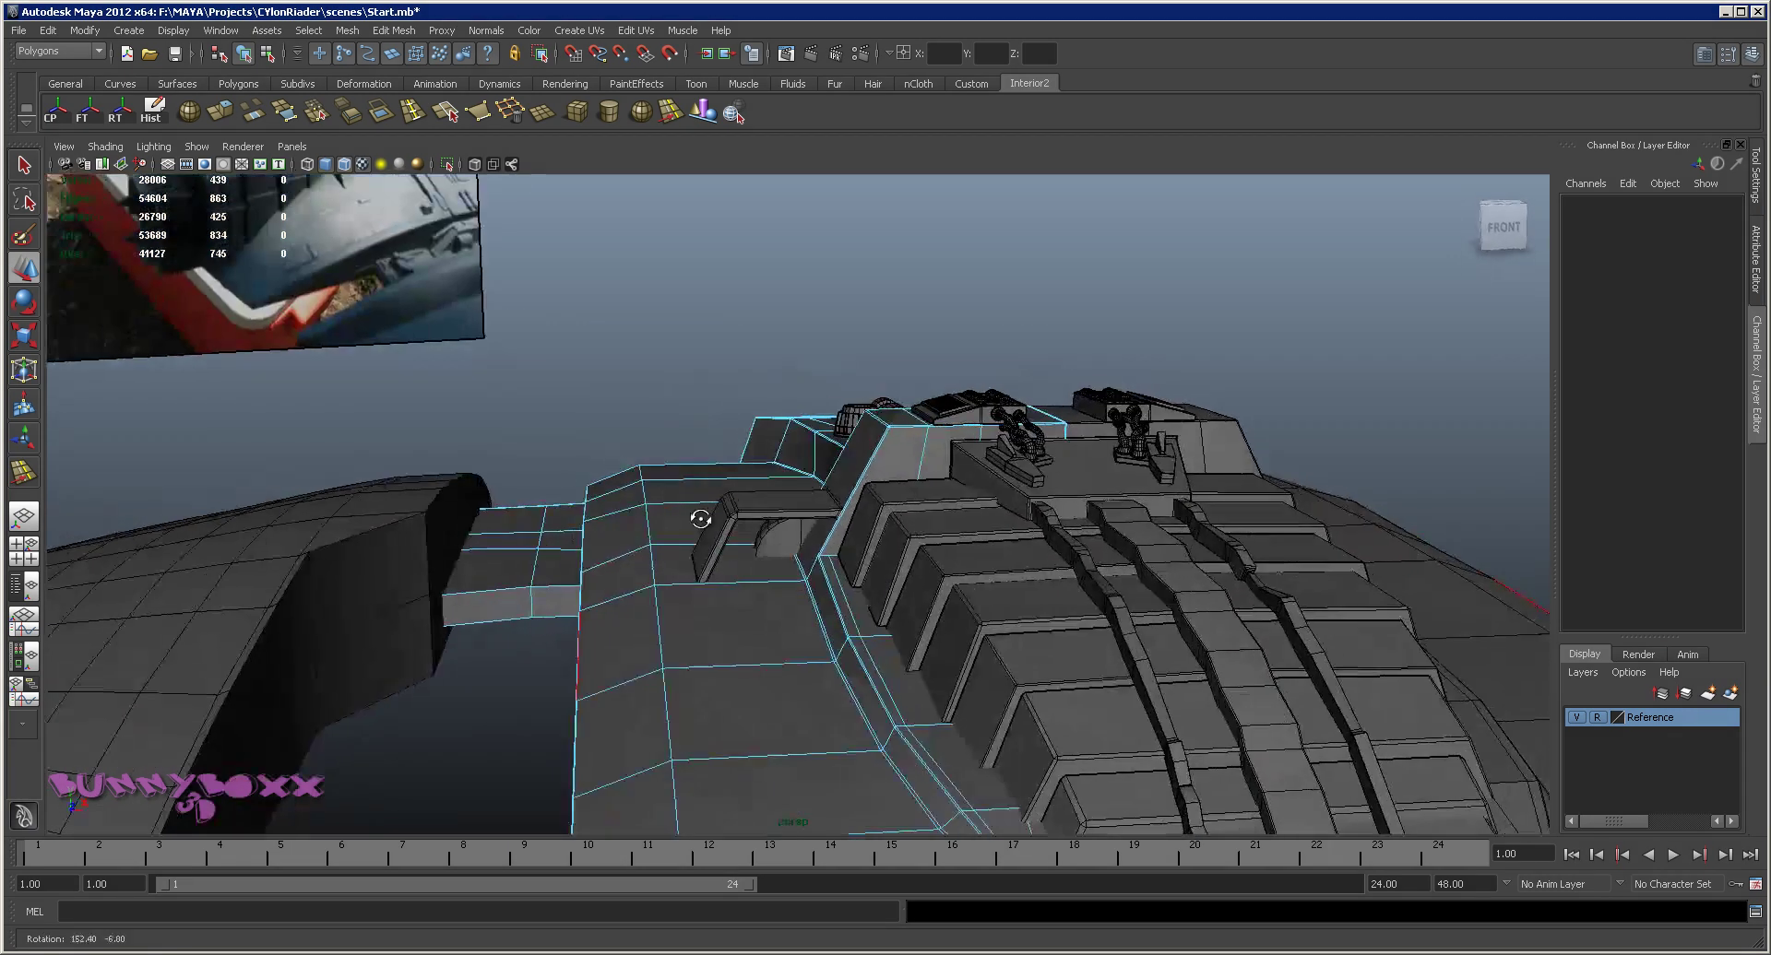
Briefly pick an edge on the hull side in edge mode, then return to object mode
{"action": "right_click", "coordinate": [740, 549]}
{"action": "left_click", "coordinate": [740, 503]}
{"action": "left_click", "coordinate": [718, 537]}
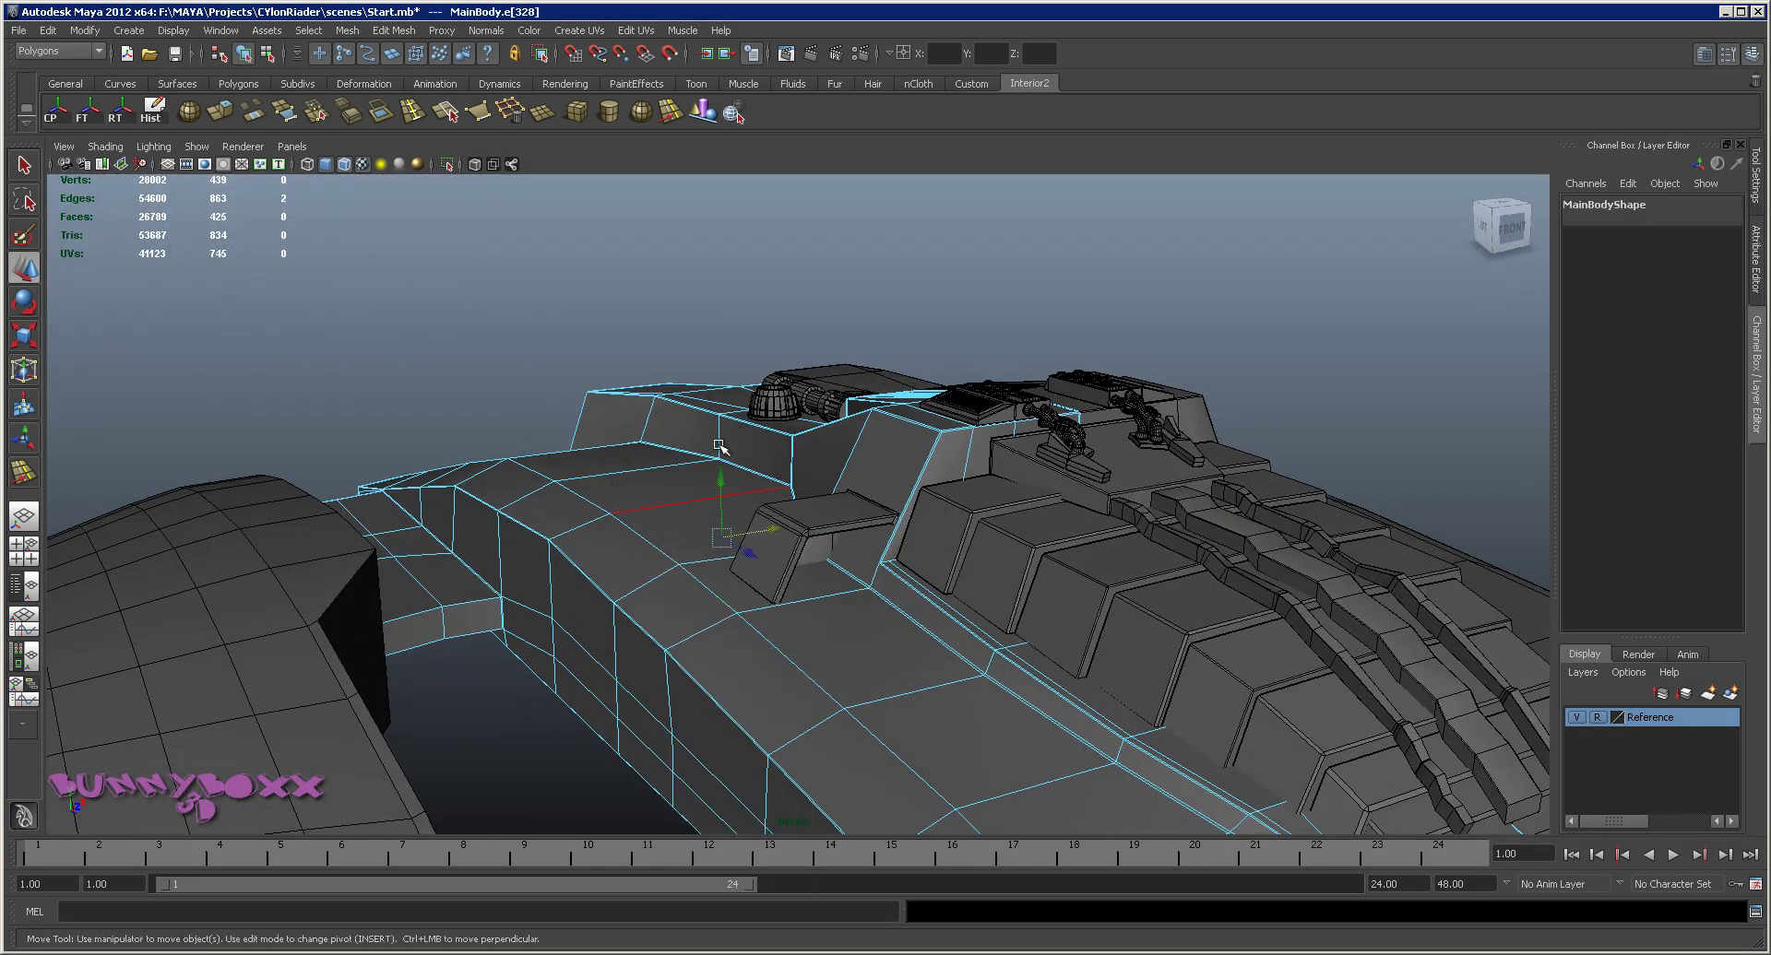
{"action": "right_click", "coordinate": [701, 502]}
{"action": "left_click", "coordinate": [784, 495]}
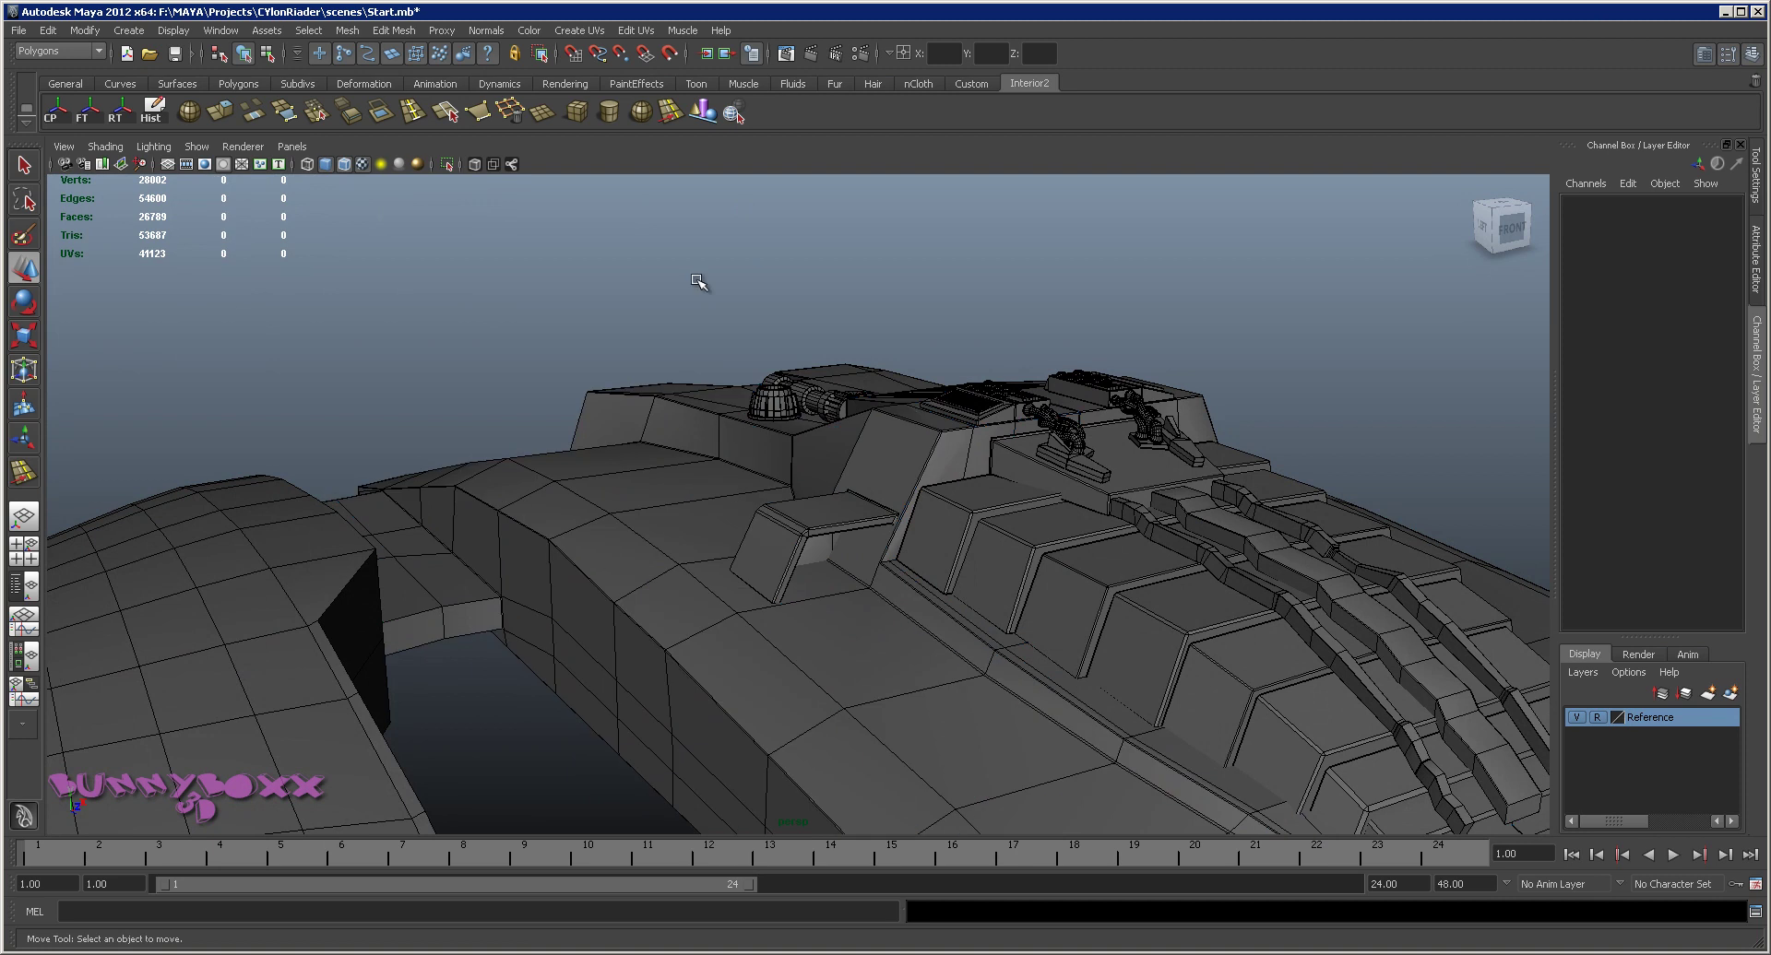
Orbit and zoom around the Raider to a close view of the hull's front side corner
{"action": "mouse_move", "coordinate": [728, 479]}
{"action": "left_mouse_down", "text": "alt"}
{"action": "mouse_move", "coordinate": [894, 587]}
{"action": "mouse_move", "coordinate": [1087, 565]}
{"action": "mouse_move", "coordinate": [941, 619]}
{"action": "mouse_move", "coordinate": [928, 649]}
{"action": "mouse_move", "coordinate": [783, 672]}
{"action": "mouse_move", "coordinate": [933, 635]}
{"action": "mouse_move", "coordinate": [885, 552]}
{"action": "left_mouse_up", "text": "alt"}
{"action": "left_click", "coordinate": [865, 664]}
{"action": "left_click", "coordinate": [933, 332]}
{"action": "mouse_move", "coordinate": [933, 332]}
{"action": "left_mouse_down", "text": "alt"}
{"action": "mouse_move", "coordinate": [989, 458]}
{"action": "mouse_move", "coordinate": [940, 439]}
{"action": "mouse_move", "coordinate": [879, 552]}
{"action": "mouse_move", "coordinate": [541, 454]}
{"action": "mouse_move", "coordinate": [554, 443]}
{"action": "mouse_move", "coordinate": [542, 455]}
{"action": "mouse_move", "coordinate": [589, 476]}
{"action": "left_mouse_up", "text": "alt"}
{"action": "mouse_move", "coordinate": [880, 652]}
{"action": "left_mouse_down", "text": "alt"}
{"action": "mouse_move", "coordinate": [672, 494]}
{"action": "mouse_move", "coordinate": [680, 513]}
{"action": "mouse_move", "coordinate": [821, 467]}
{"action": "mouse_move", "coordinate": [664, 445]}
{"action": "mouse_move", "coordinate": [654, 459]}
{"action": "mouse_move", "coordinate": [980, 479]}
{"action": "mouse_move", "coordinate": [589, 486]}
{"action": "mouse_move", "coordinate": [775, 482]}
{"action": "left_mouse_up", "text": "alt"}
{"action": "middle_click_drag", "start_coordinate": [774, 482], "coordinate": [918, 558], "text": "alt"}
{"action": "mouse_move", "coordinate": [918, 558]}
{"action": "left_mouse_down", "text": "alt"}
{"action": "mouse_move", "coordinate": [704, 493]}
{"action": "mouse_move", "coordinate": [517, 475]}
{"action": "left_mouse_up", "text": "alt"}
{"action": "scroll", "coordinate": [513, 505], "scroll_direction": "up", "scroll_amount": 3}
{"action": "scroll", "coordinate": [680, 542], "scroll_direction": "up", "scroll_amount": 3}
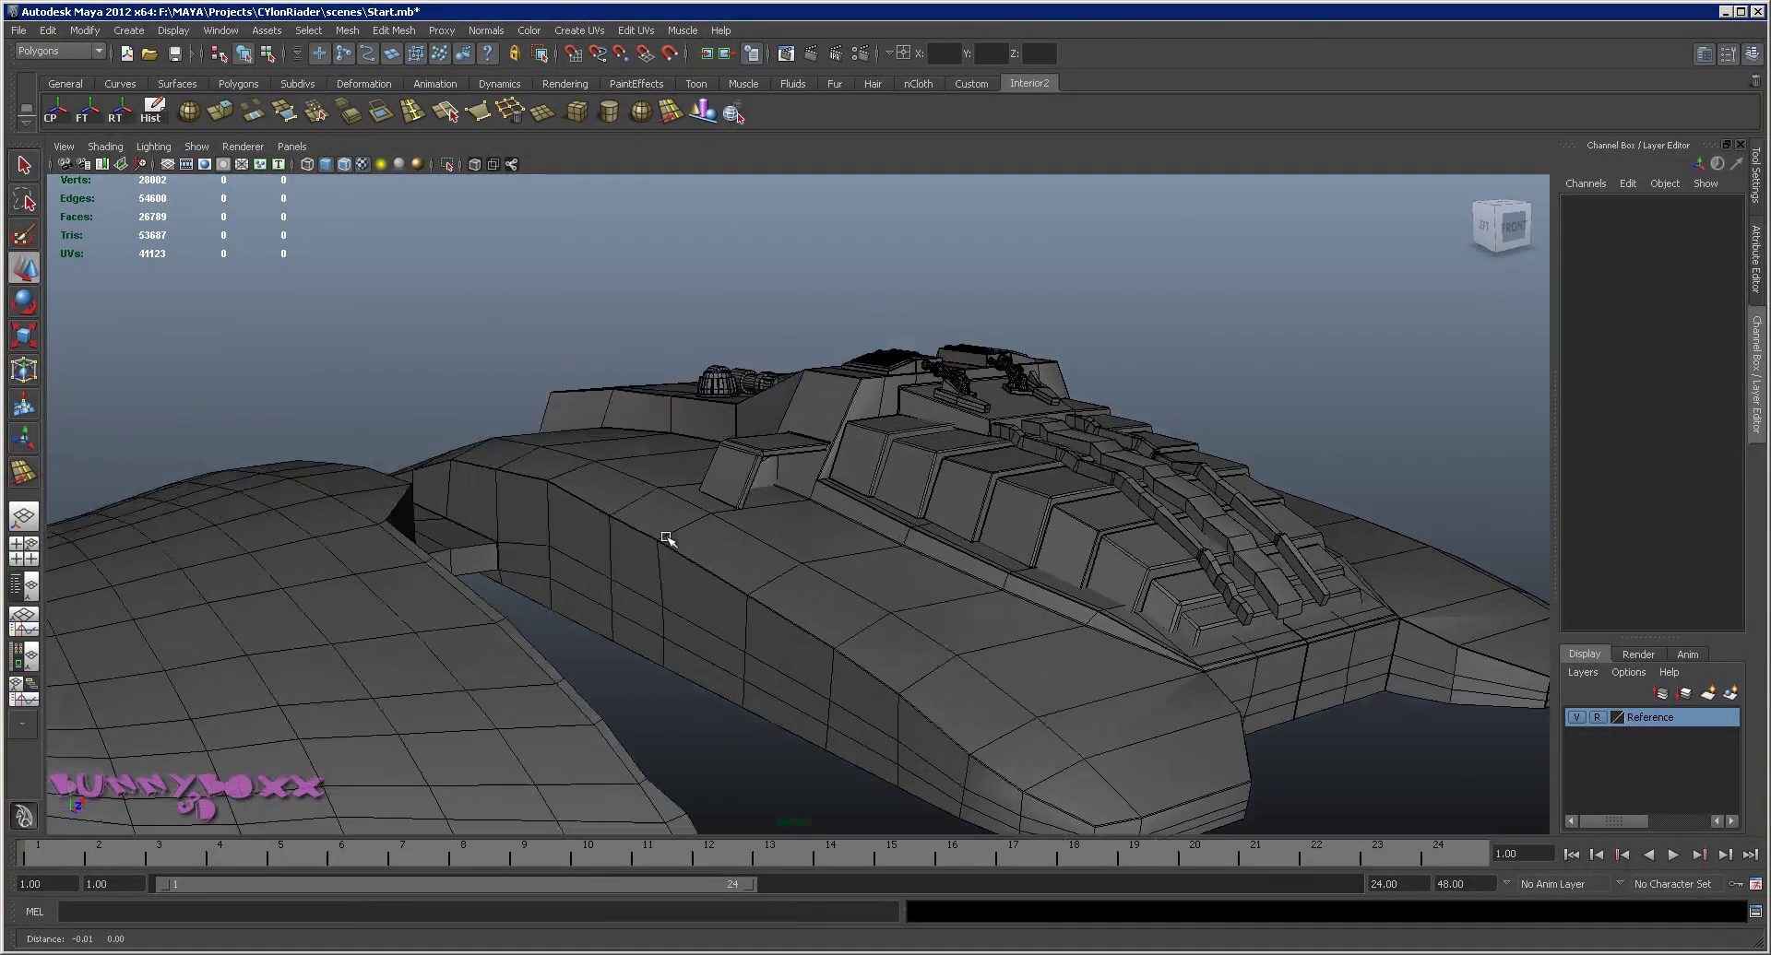
{"action": "scroll", "coordinate": [613, 541], "scroll_direction": "up", "scroll_amount": 3}
Select vertices along the MainBody hull edge in vertex mode and raise them
{"action": "left_click", "coordinate": [612, 541]}
{"action": "right_click", "coordinate": [594, 535]}
{"action": "left_click", "coordinate": [594, 534]}
{"action": "mouse_move", "coordinate": [591, 532]}
{"action": "left_mouse_down"}
{"action": "mouse_move", "coordinate": [618, 561]}
{"action": "mouse_move", "coordinate": [609, 489]}
{"action": "left_mouse_up"}
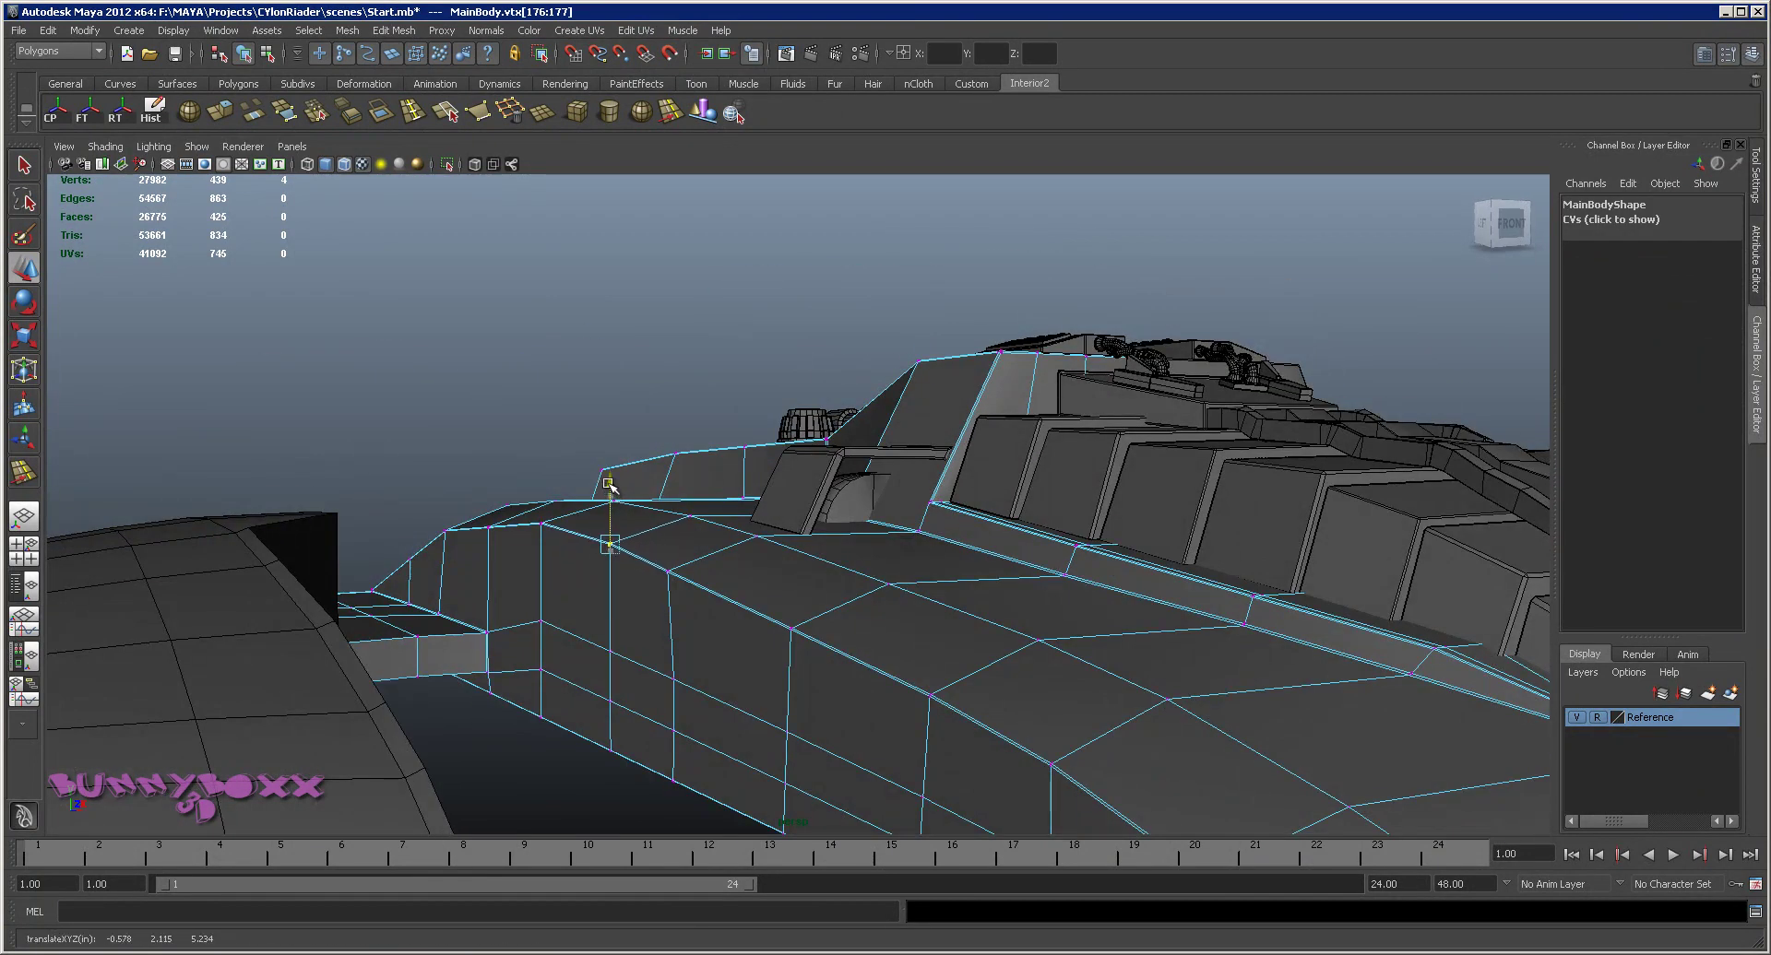
{"action": "left_click_drag", "start_coordinate": [644, 564], "coordinate": [697, 588], "text": "shift"}
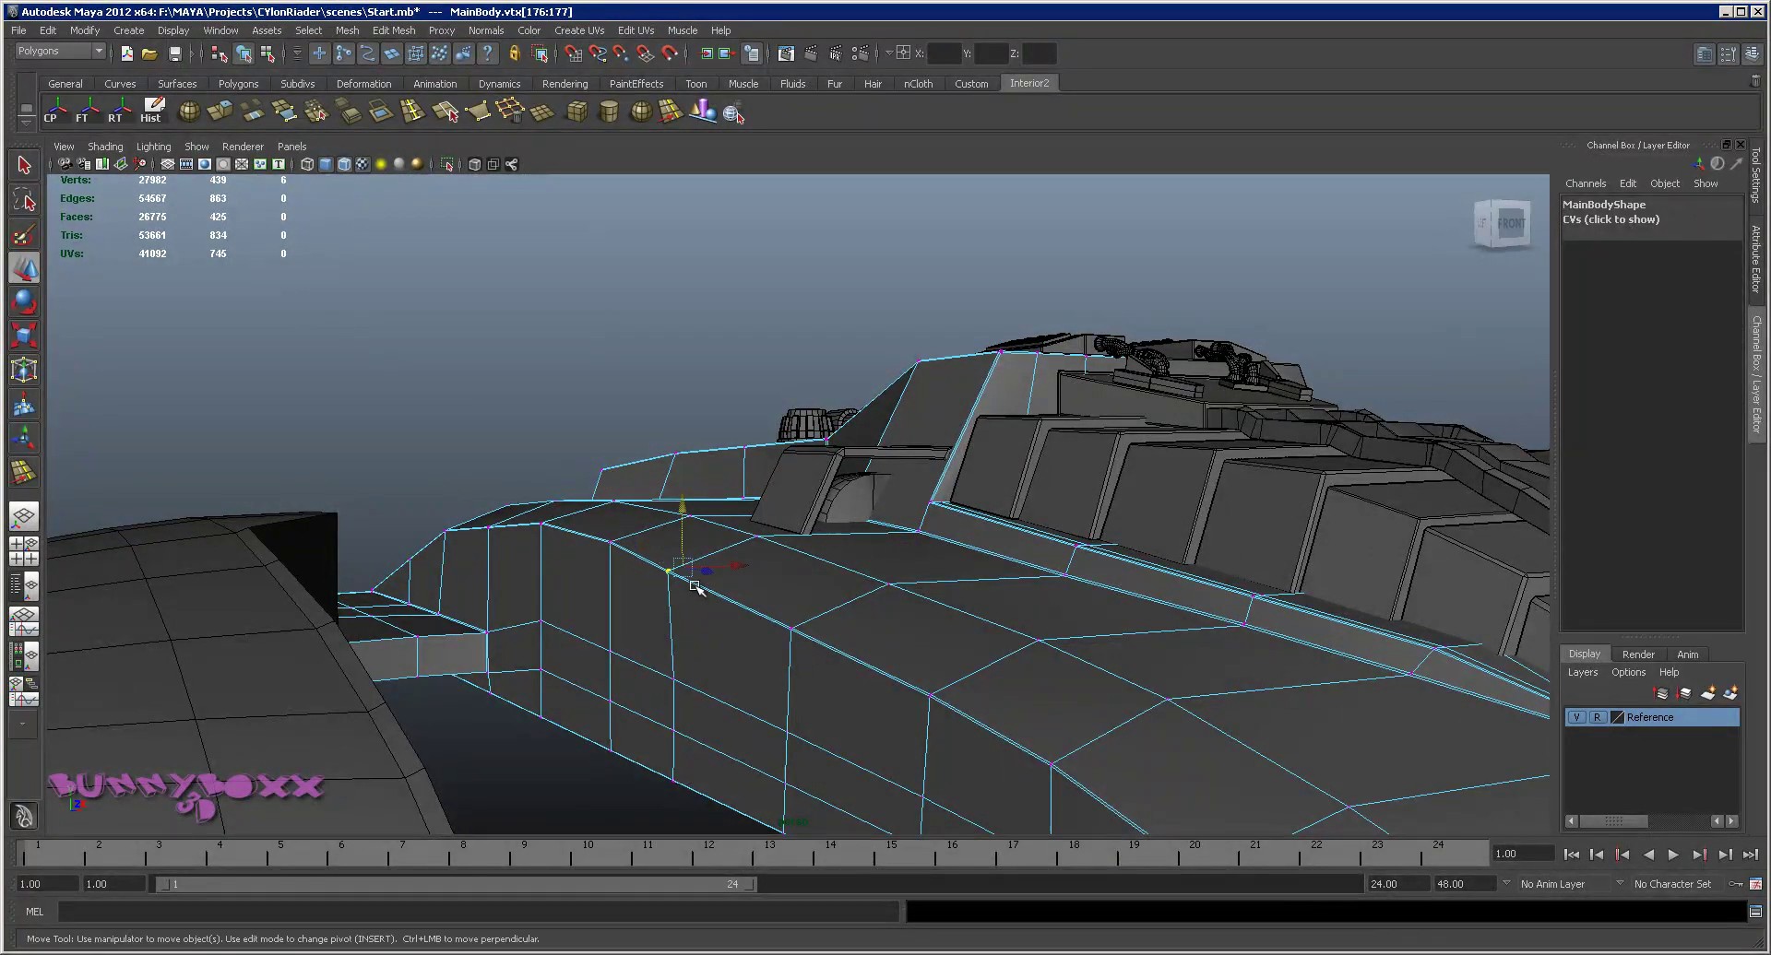
View the hull from the side and shift the selected vertices with the Move tool
{"action": "mouse_move", "coordinate": [684, 507]}
{"action": "left_mouse_down", "text": "alt"}
{"action": "mouse_move", "coordinate": [917, 613]}
{"action": "mouse_move", "coordinate": [1119, 639]}
{"action": "mouse_move", "coordinate": [1026, 582]}
{"action": "mouse_move", "coordinate": [1023, 605]}
{"action": "mouse_move", "coordinate": [1015, 553]}
{"action": "mouse_move", "coordinate": [1254, 752]}
{"action": "mouse_move", "coordinate": [1099, 652]}
{"action": "mouse_move", "coordinate": [1187, 686]}
{"action": "left_mouse_up", "text": "alt"}
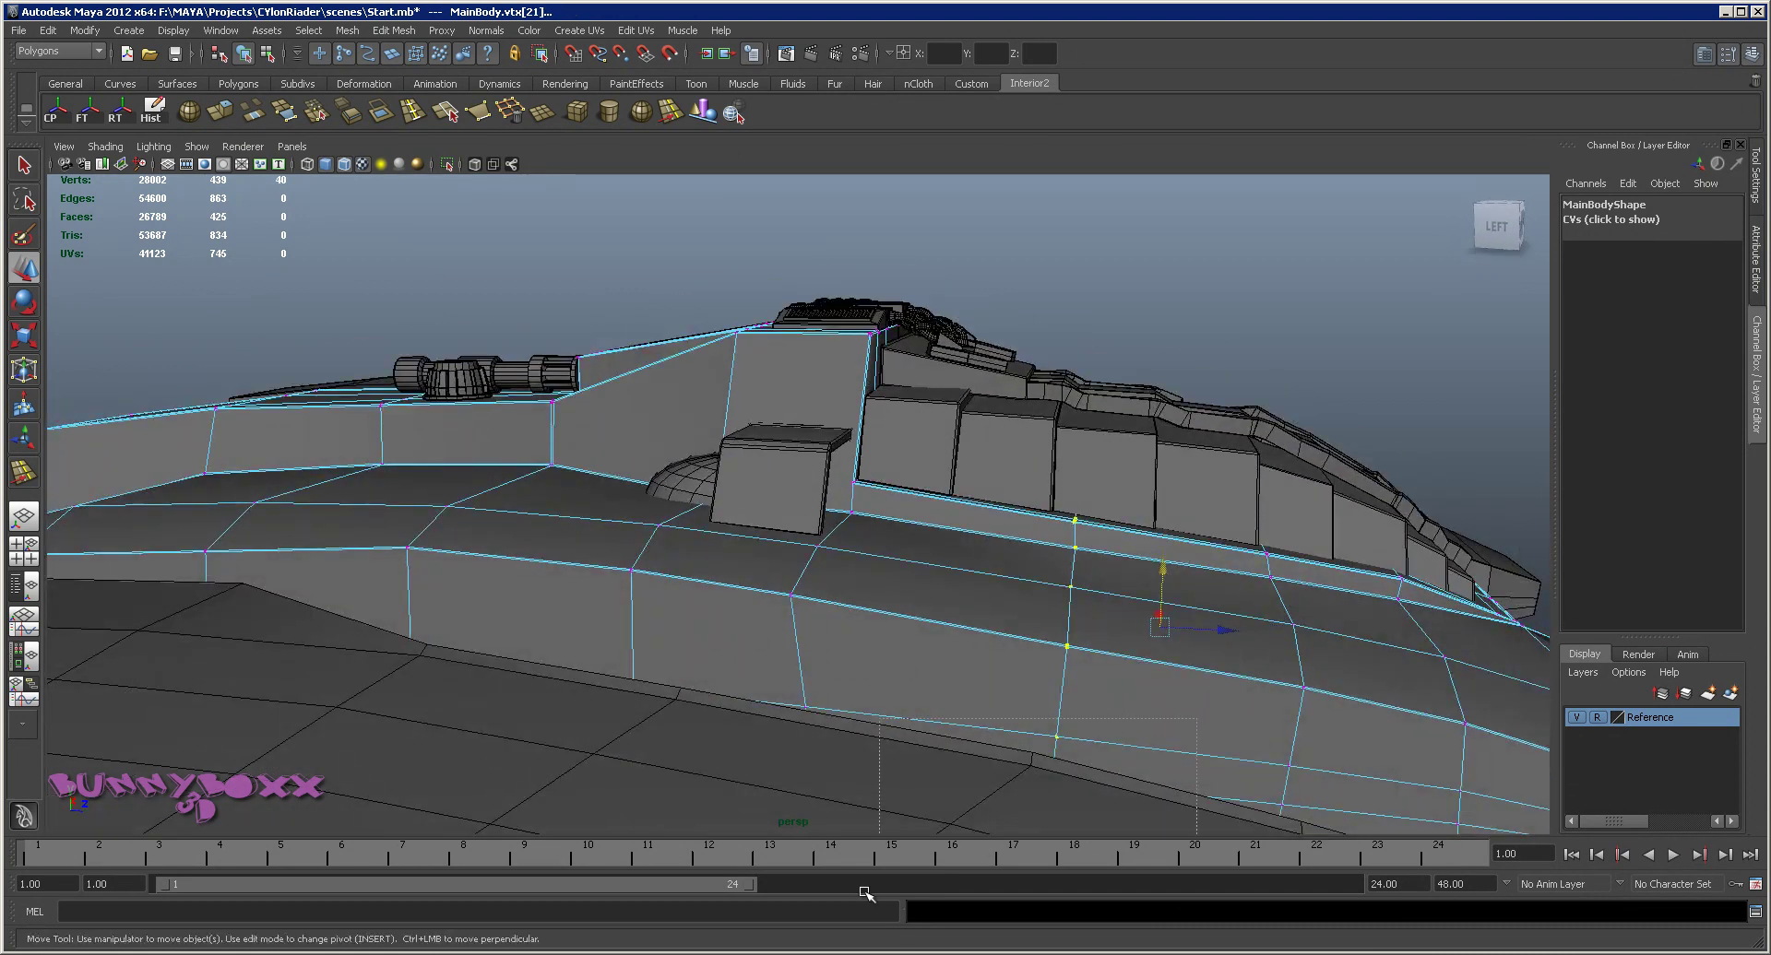
{"action": "mouse_move", "coordinate": [1179, 773]}
{"action": "left_mouse_down", "text": "alt"}
{"action": "mouse_move", "coordinate": [1020, 711]}
{"action": "mouse_move", "coordinate": [1089, 707]}
{"action": "left_mouse_up", "text": "alt"}
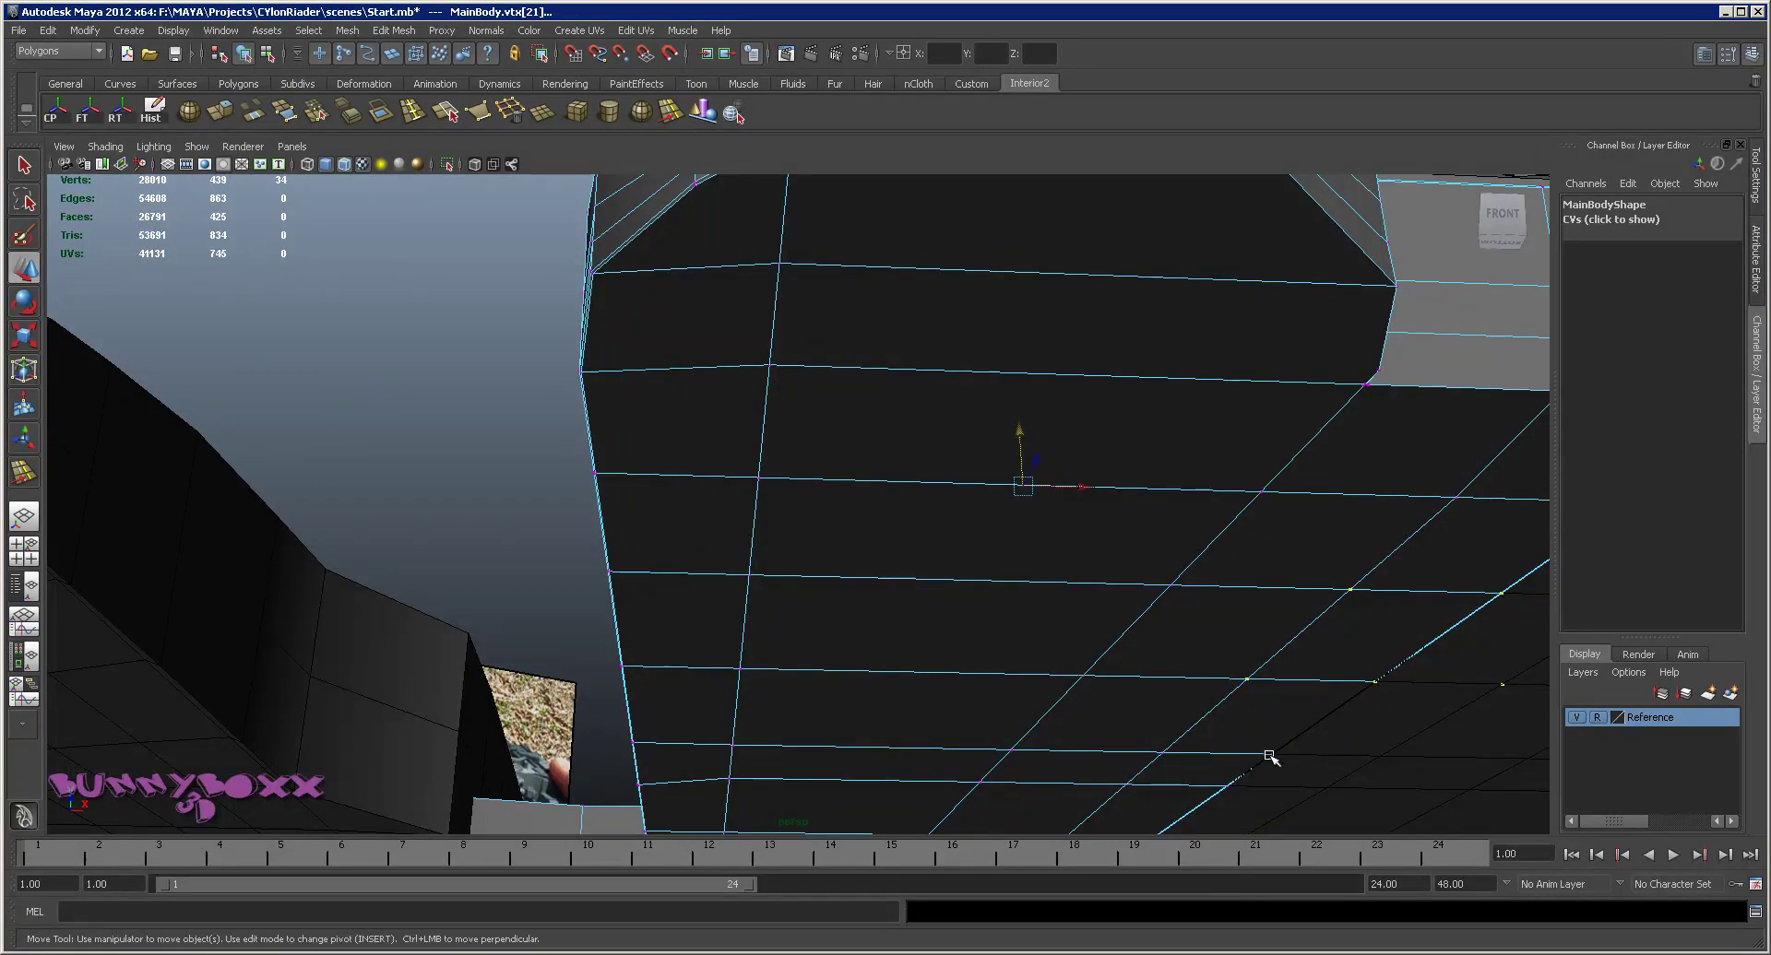
{"action": "right_click_drag", "start_coordinate": [1372, 660], "coordinate": [1268, 666], "text": "alt"}
{"action": "left_click_drag", "start_coordinate": [1169, 593], "coordinate": [1150, 656], "text": "alt"}
{"action": "mouse_move", "coordinate": [1359, 761]}
{"action": "left_mouse_down", "text": "alt"}
{"action": "mouse_move", "coordinate": [972, 621]}
{"action": "mouse_move", "coordinate": [1042, 491]}
{"action": "mouse_move", "coordinate": [1139, 542]}
{"action": "left_mouse_up", "text": "alt"}
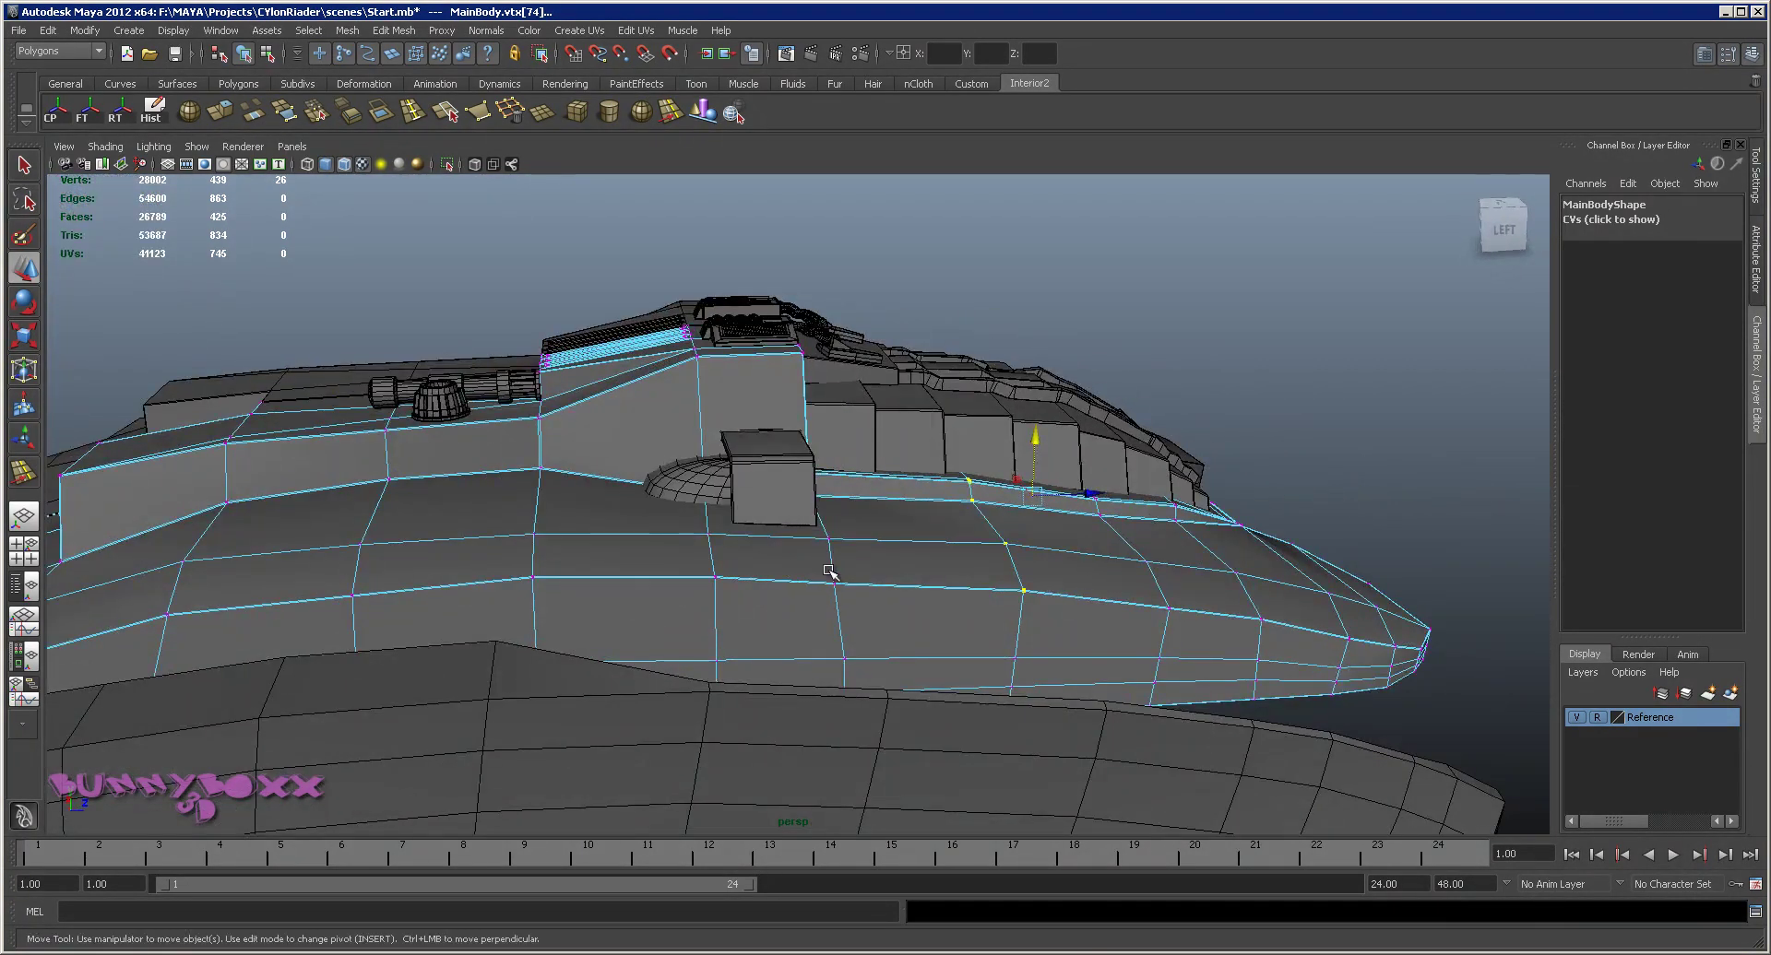
Slide a single hull-side vertex along X and check the result in object mode
{"action": "left_click", "coordinate": [836, 584]}
{"action": "left_click_drag", "start_coordinate": [881, 581], "coordinate": [893, 578]}
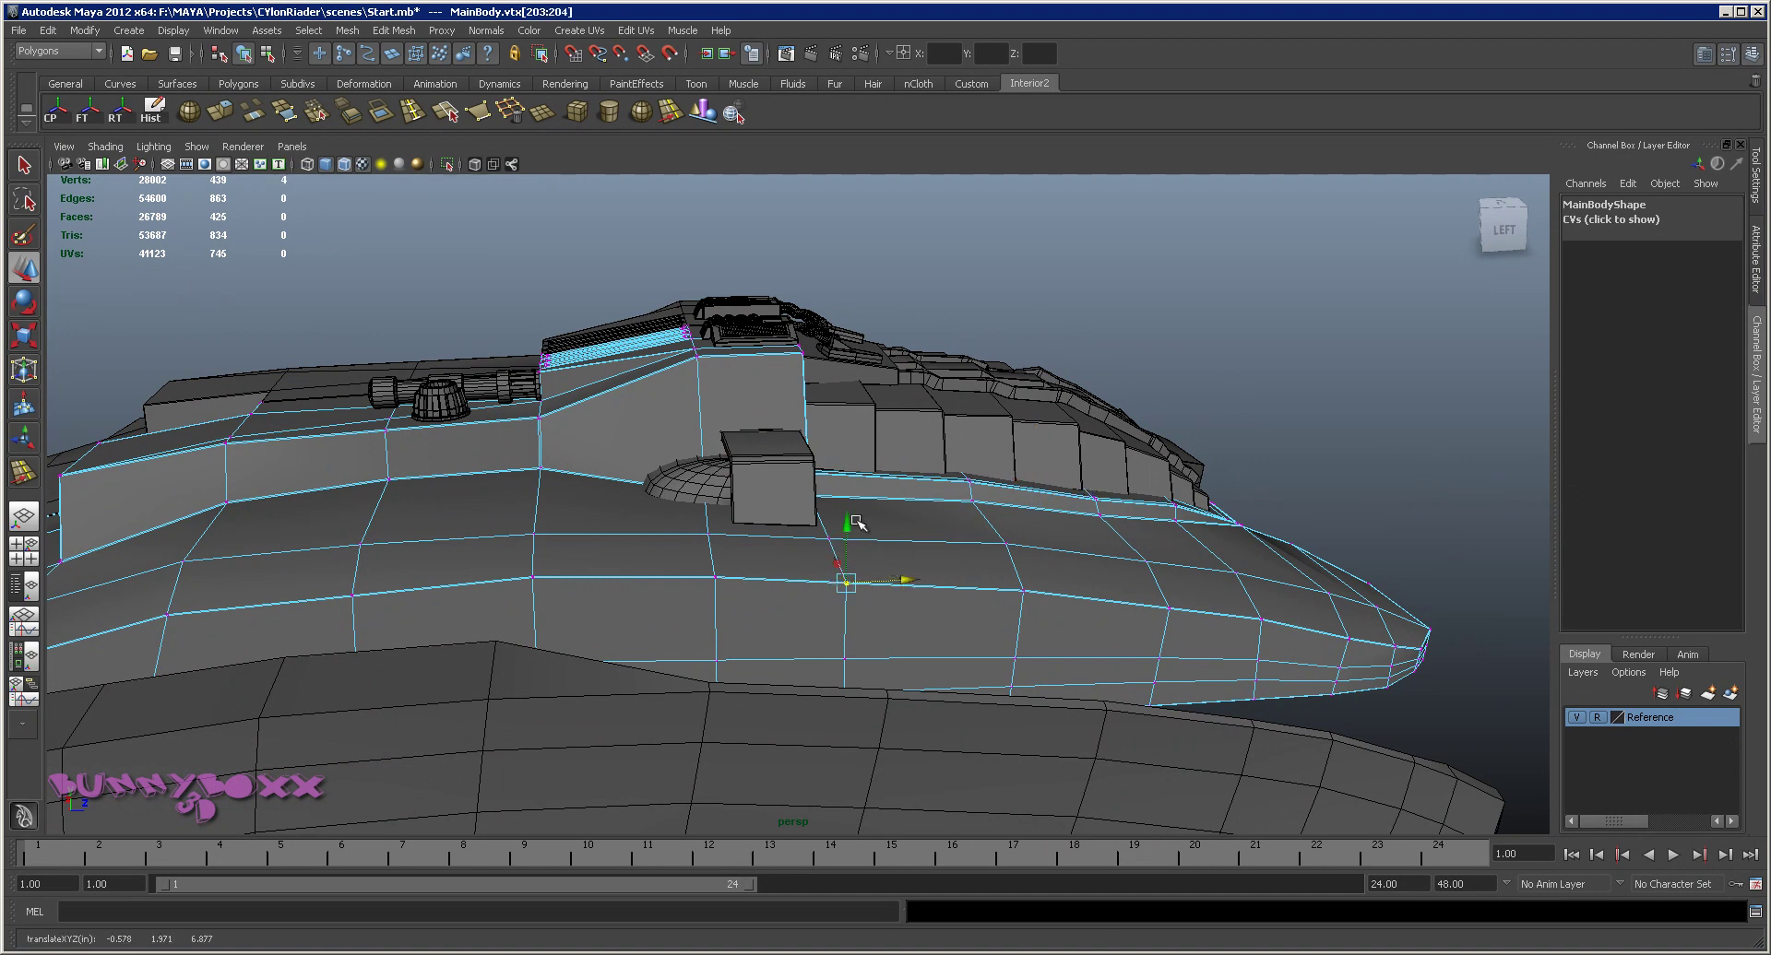
{"action": "key", "text": "F8"}
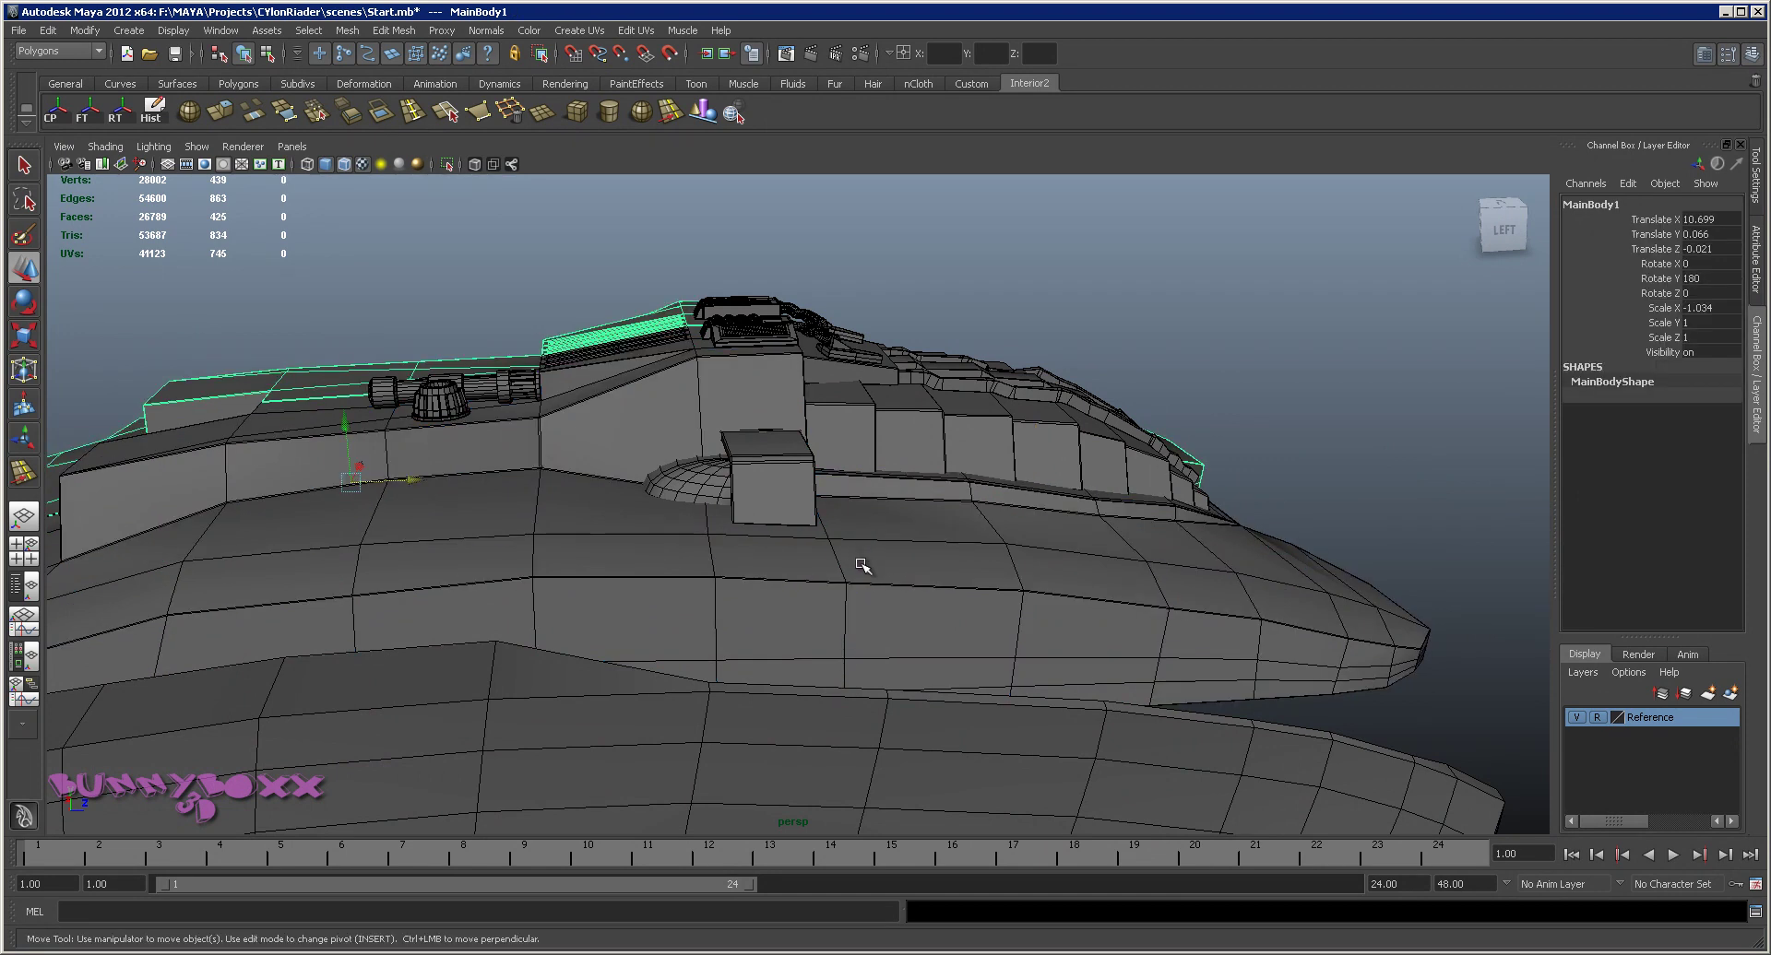
{"action": "key", "text": "F8"}
Select the vertices near the hull's rear and check the shape from above
{"action": "left_click_drag", "start_coordinate": [847, 521], "coordinate": [1024, 561], "text": "alt"}
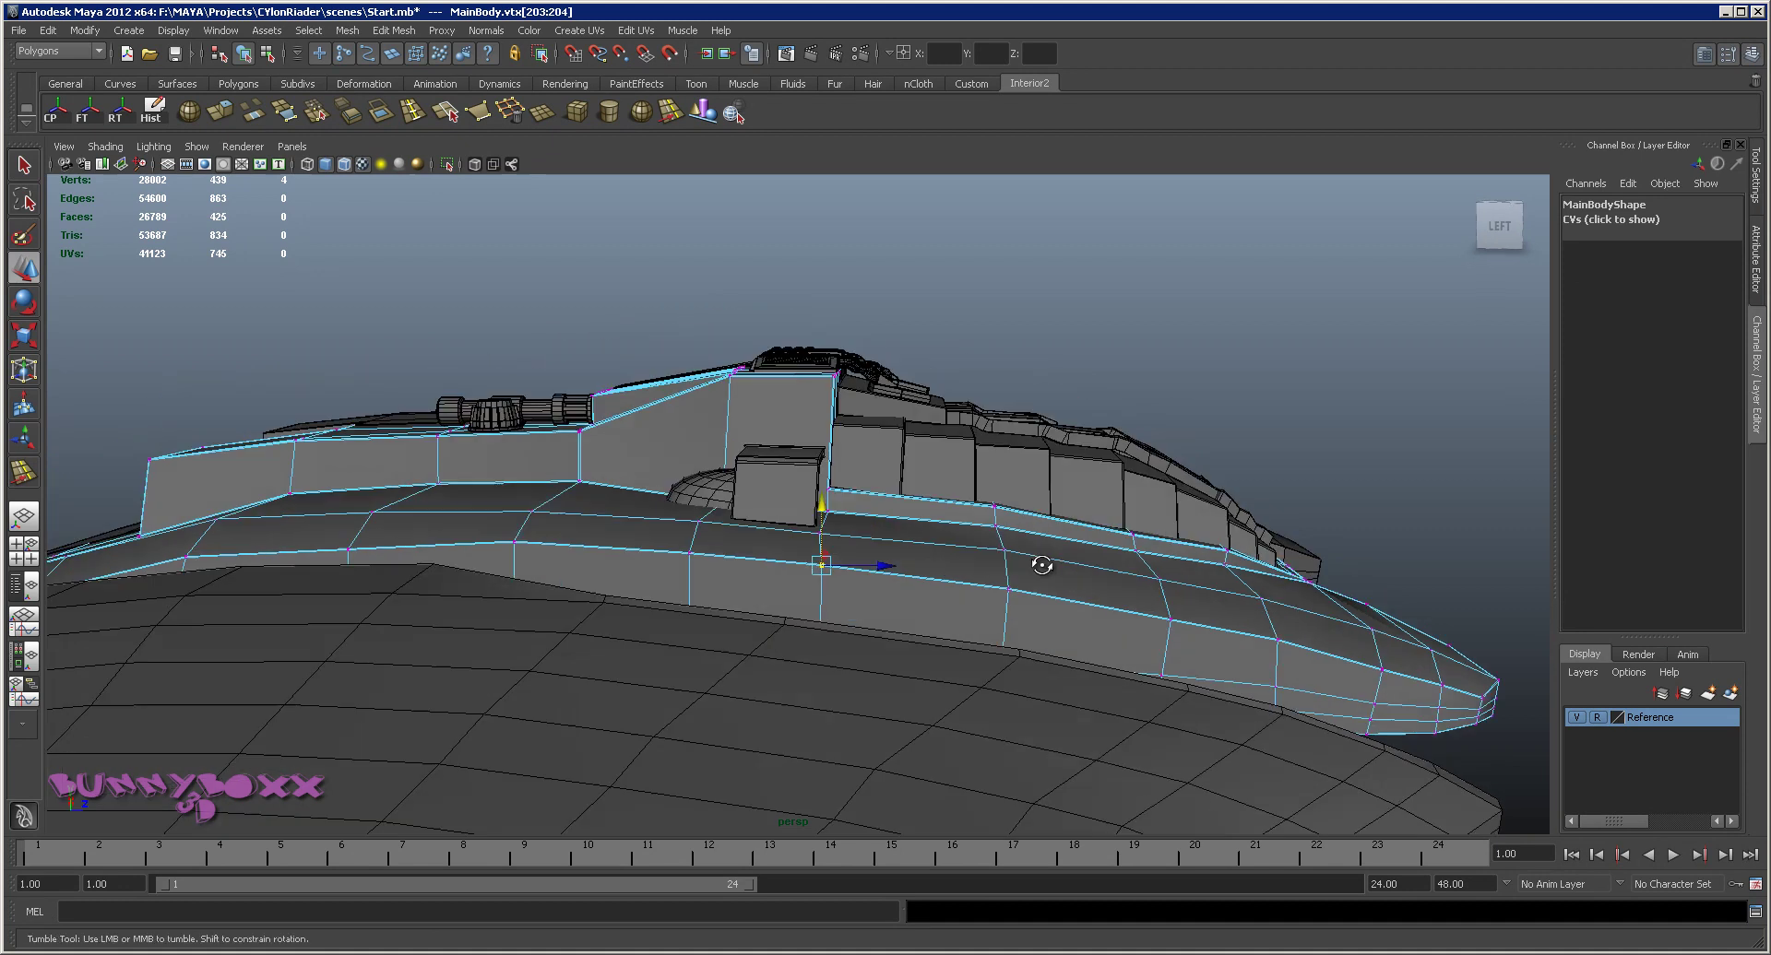
{"action": "left_click_drag", "start_coordinate": [1134, 588], "coordinate": [1095, 512], "text": "alt"}
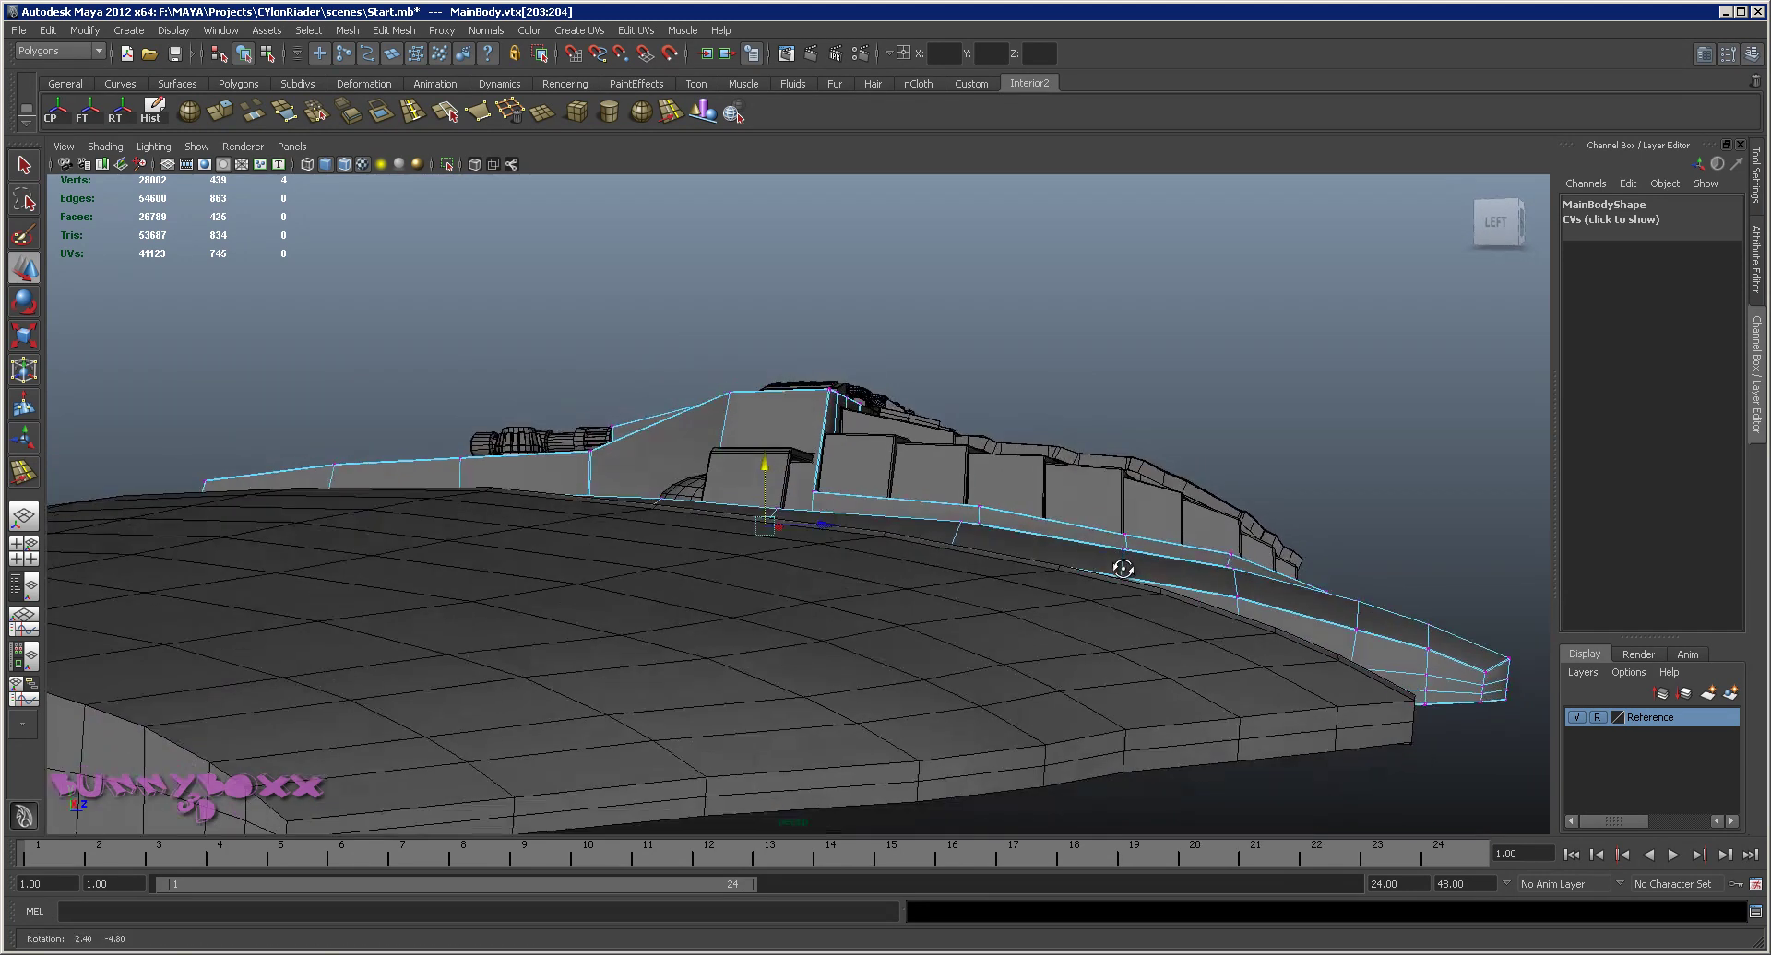
{"action": "mouse_move", "coordinate": [1162, 592]}
{"action": "left_mouse_down"}
{"action": "mouse_move", "coordinate": [1108, 464]}
{"action": "mouse_move", "coordinate": [1119, 496]}
{"action": "mouse_move", "coordinate": [1234, 503]}
{"action": "left_mouse_up"}
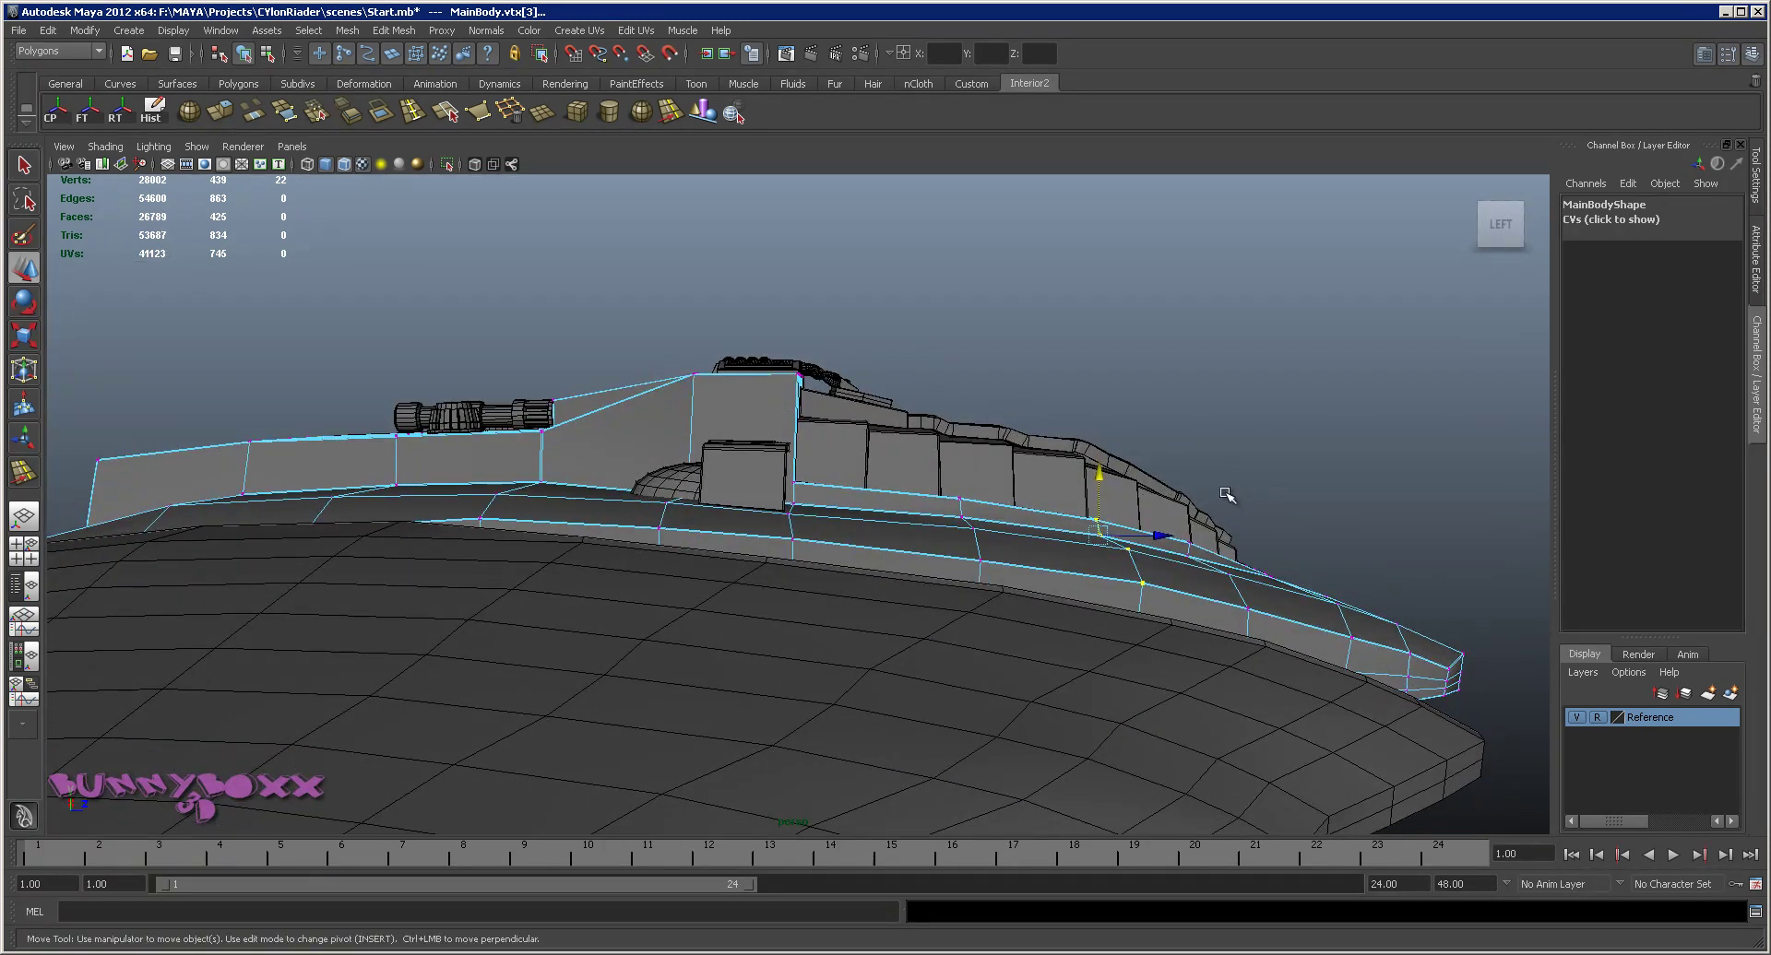
{"action": "left_click_drag", "start_coordinate": [1089, 467], "coordinate": [1088, 464], "text": "alt"}
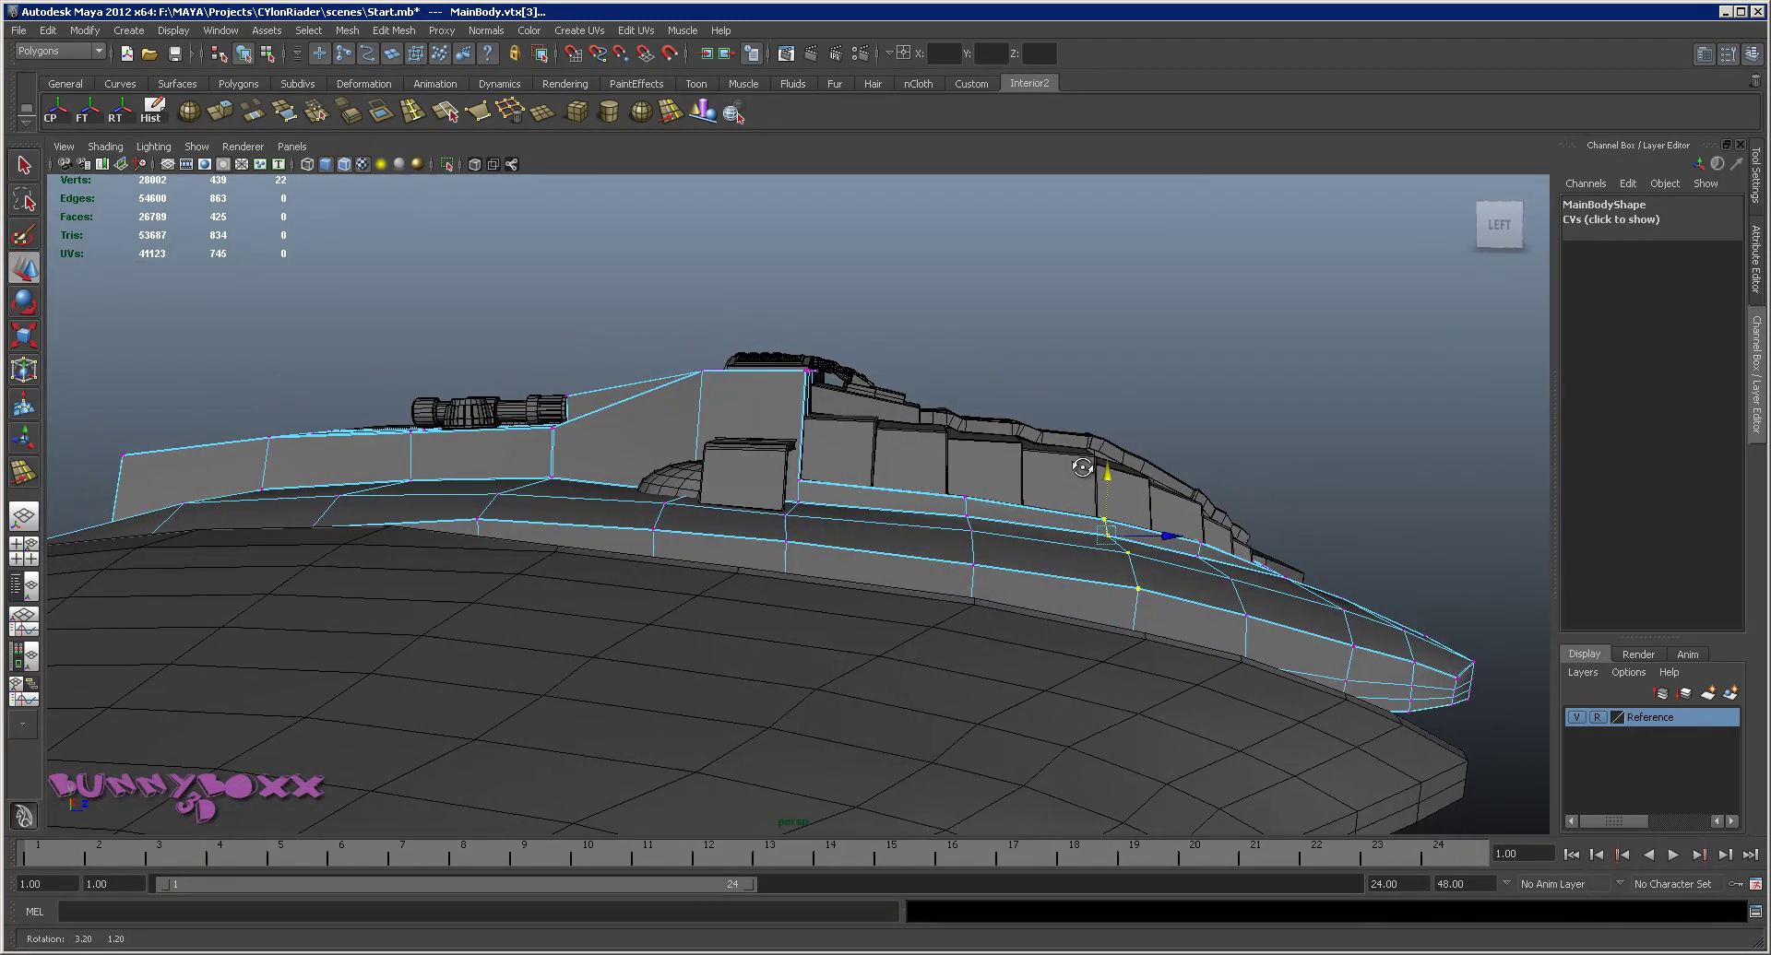
{"action": "mouse_move", "coordinate": [1087, 464]}
{"action": "left_mouse_down", "text": "alt"}
{"action": "mouse_move", "coordinate": [987, 545]}
{"action": "mouse_move", "coordinate": [1091, 550]}
{"action": "mouse_move", "coordinate": [795, 554]}
{"action": "left_mouse_up", "text": "alt"}
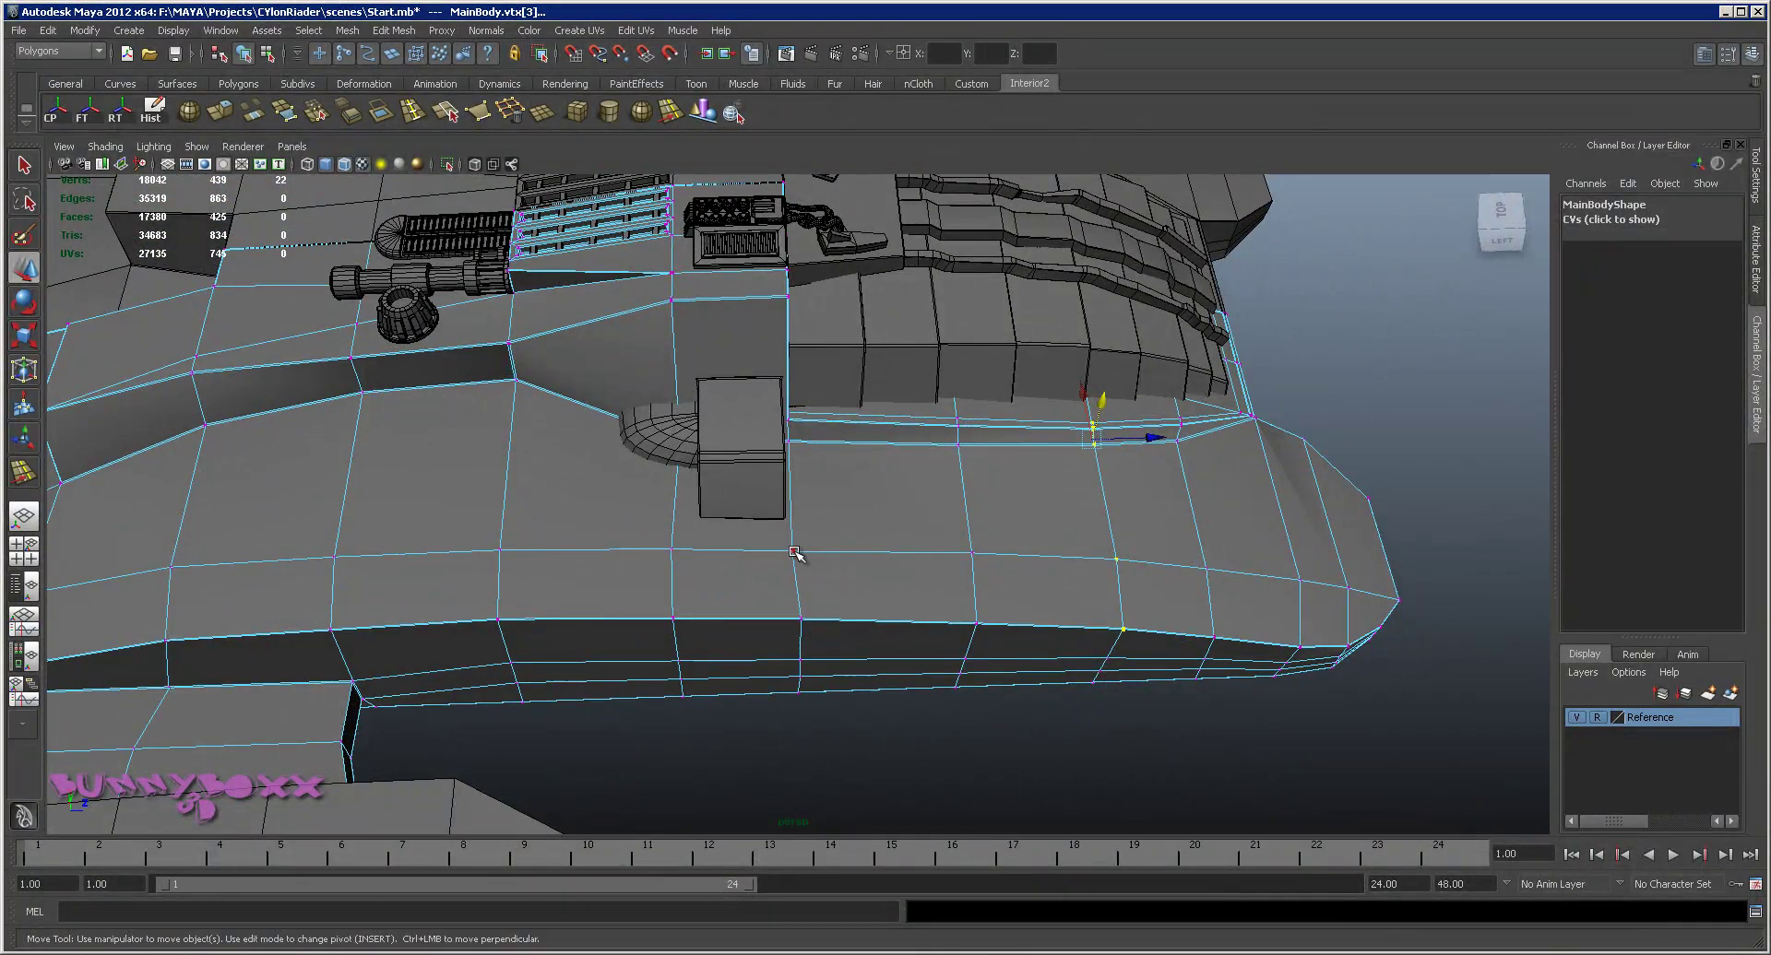
Nudge the selected rear vertex into line so the hull edge runs evenly
{"action": "scroll", "coordinate": [859, 563], "scroll_direction": "up", "scroll_amount": 1}
{"action": "middle_click_drag", "start_coordinate": [886, 559], "coordinate": [795, 560]}
{"action": "middle_click_drag", "start_coordinate": [905, 561], "coordinate": [800, 559]}
{"action": "mouse_move", "coordinate": [795, 560]}
{"action": "left_mouse_down", "text": "alt"}
{"action": "mouse_move", "coordinate": [751, 553]}
{"action": "mouse_move", "coordinate": [811, 526]}
{"action": "left_mouse_up", "text": "alt"}
Delete construction history on the bent cover and dome, then save the scene
{"action": "left_click", "coordinate": [744, 527]}
{"action": "key", "text": "q"}
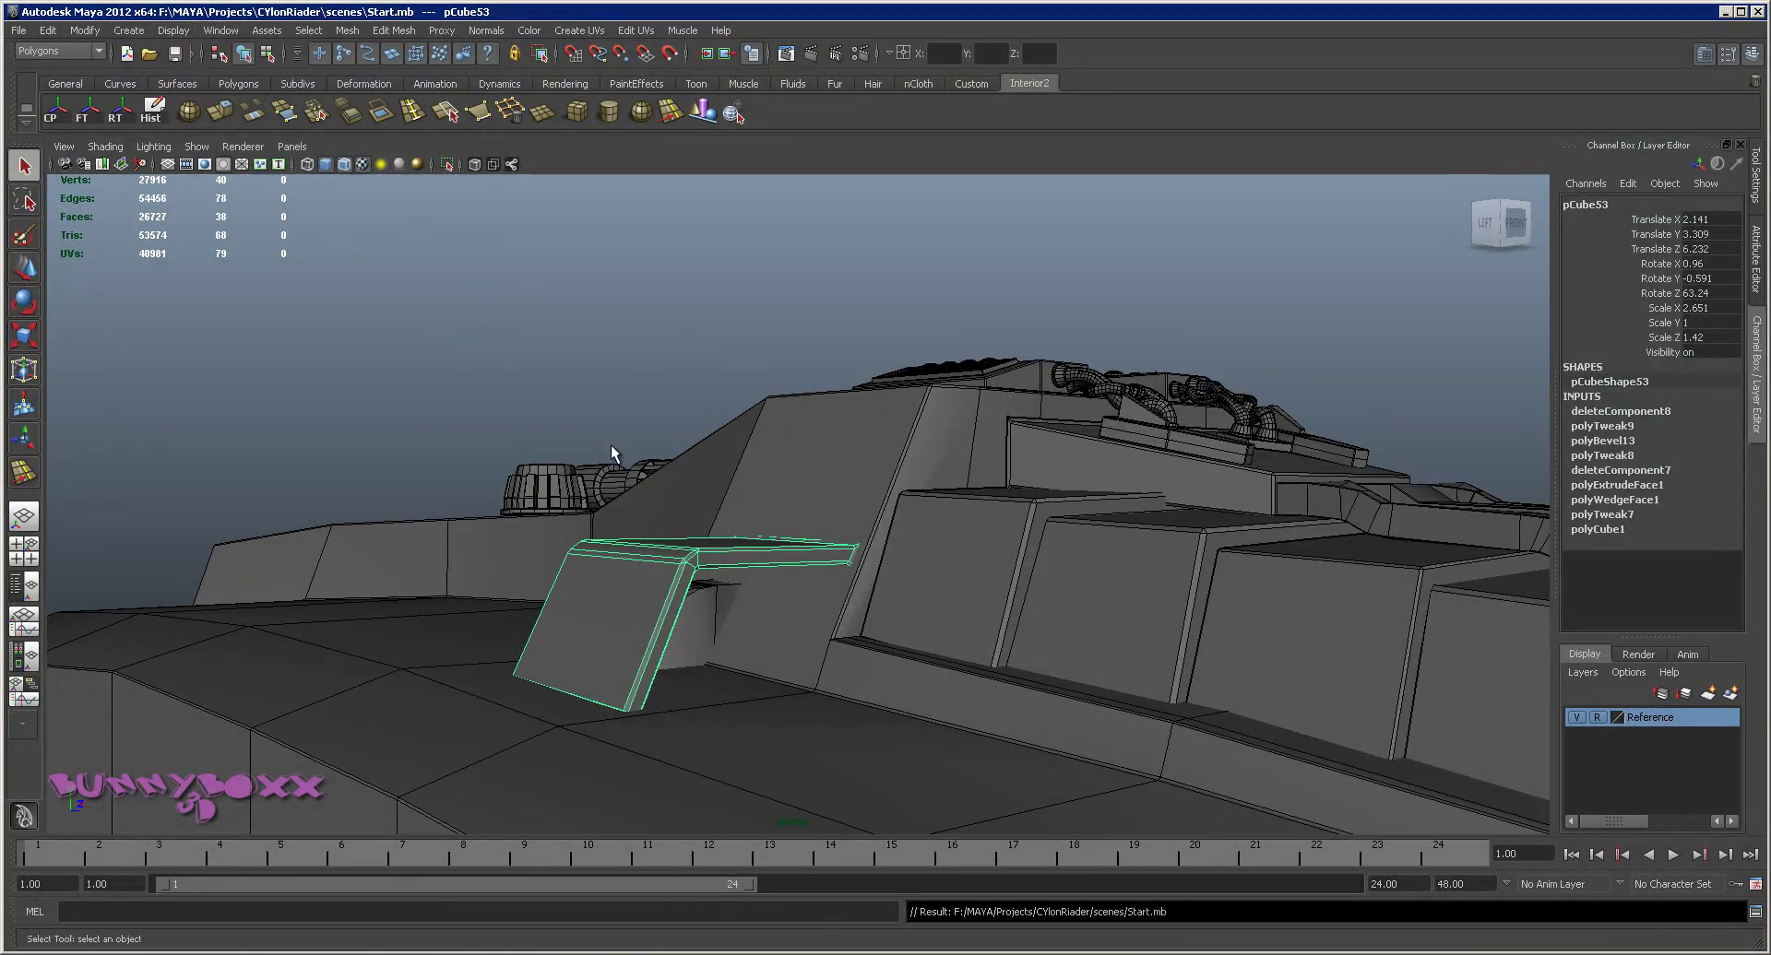
{"action": "left_click", "coordinate": [749, 613]}
{"action": "left_click", "coordinate": [152, 116]}
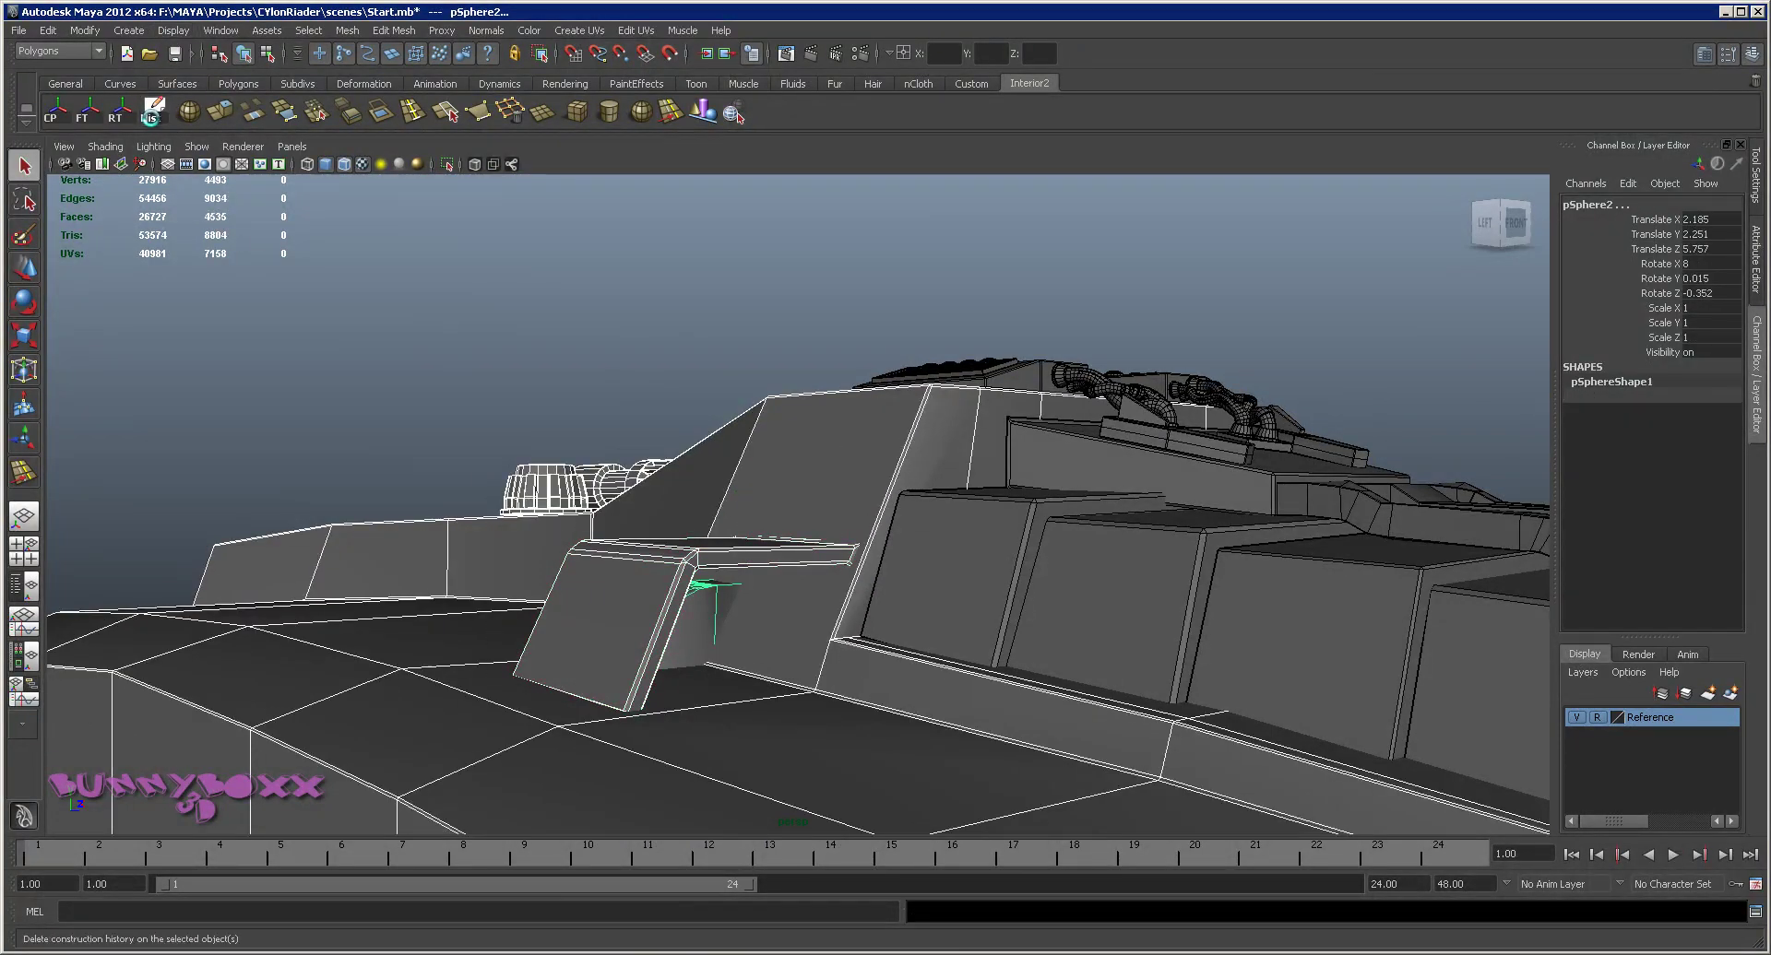
{"action": "left_click", "coordinate": [181, 57]}
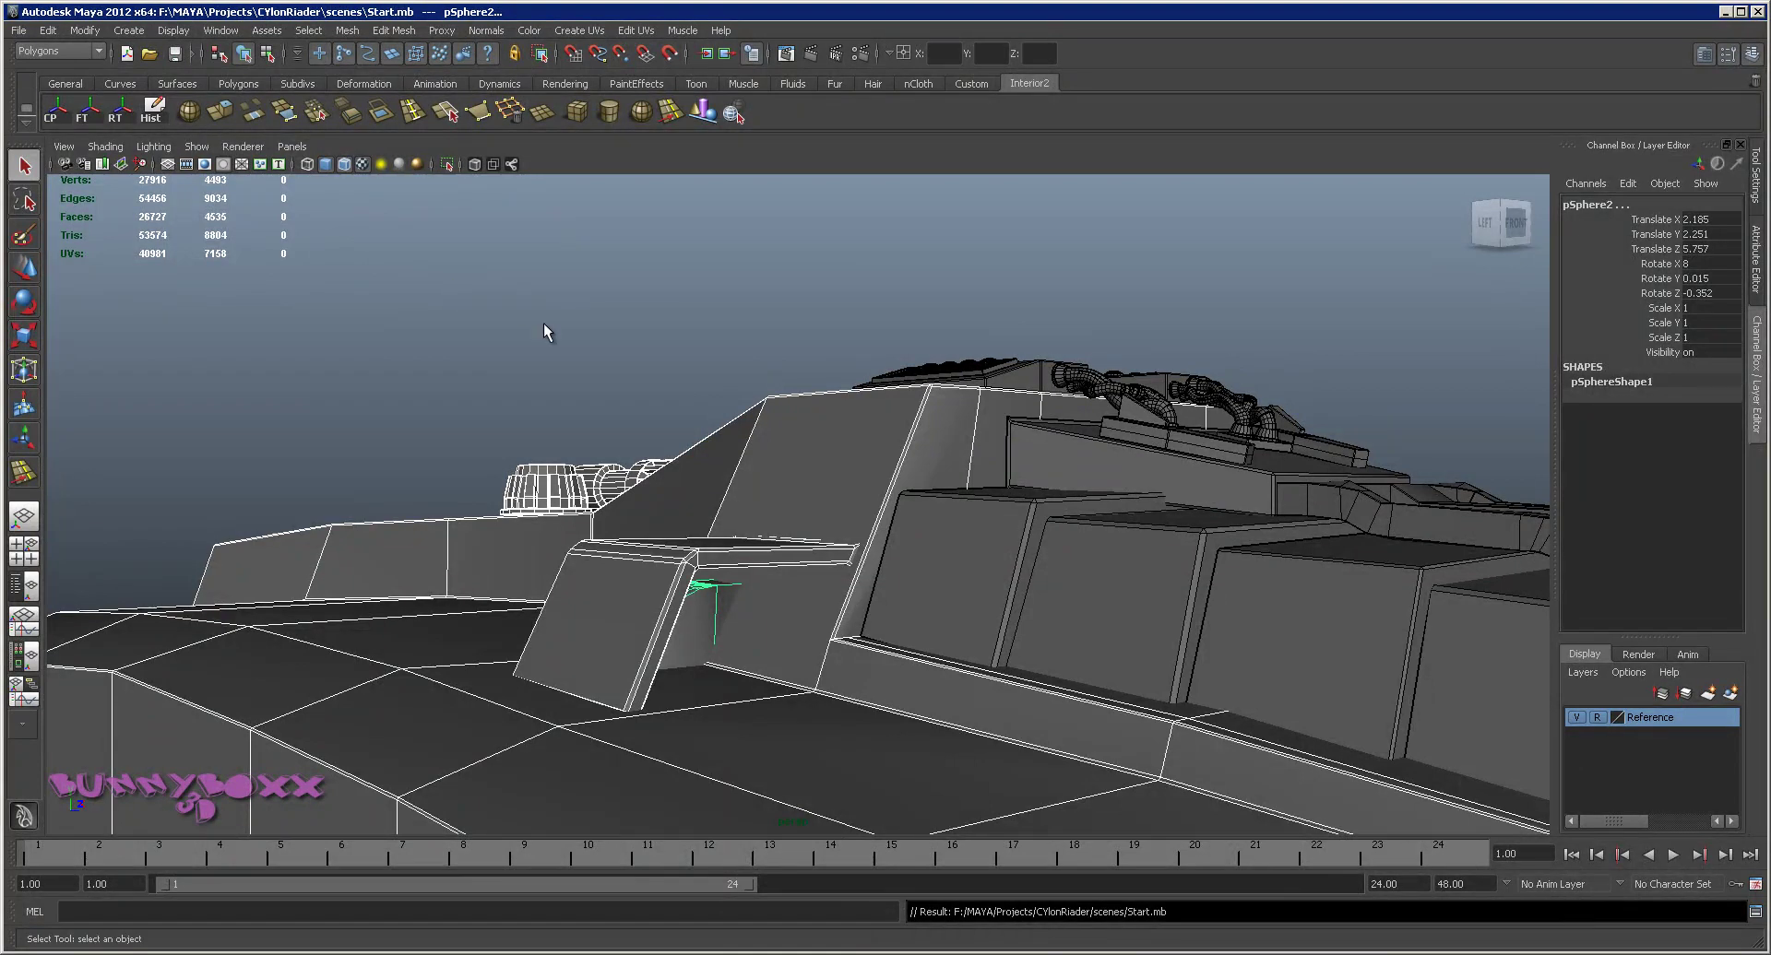
{"action": "left_click", "coordinate": [583, 359]}
Draw a new interactive polygon cube beneath the bent cover, stretched into a long bar
{"action": "left_click_drag", "start_coordinate": [714, 546], "coordinate": [827, 666], "text": "alt"}
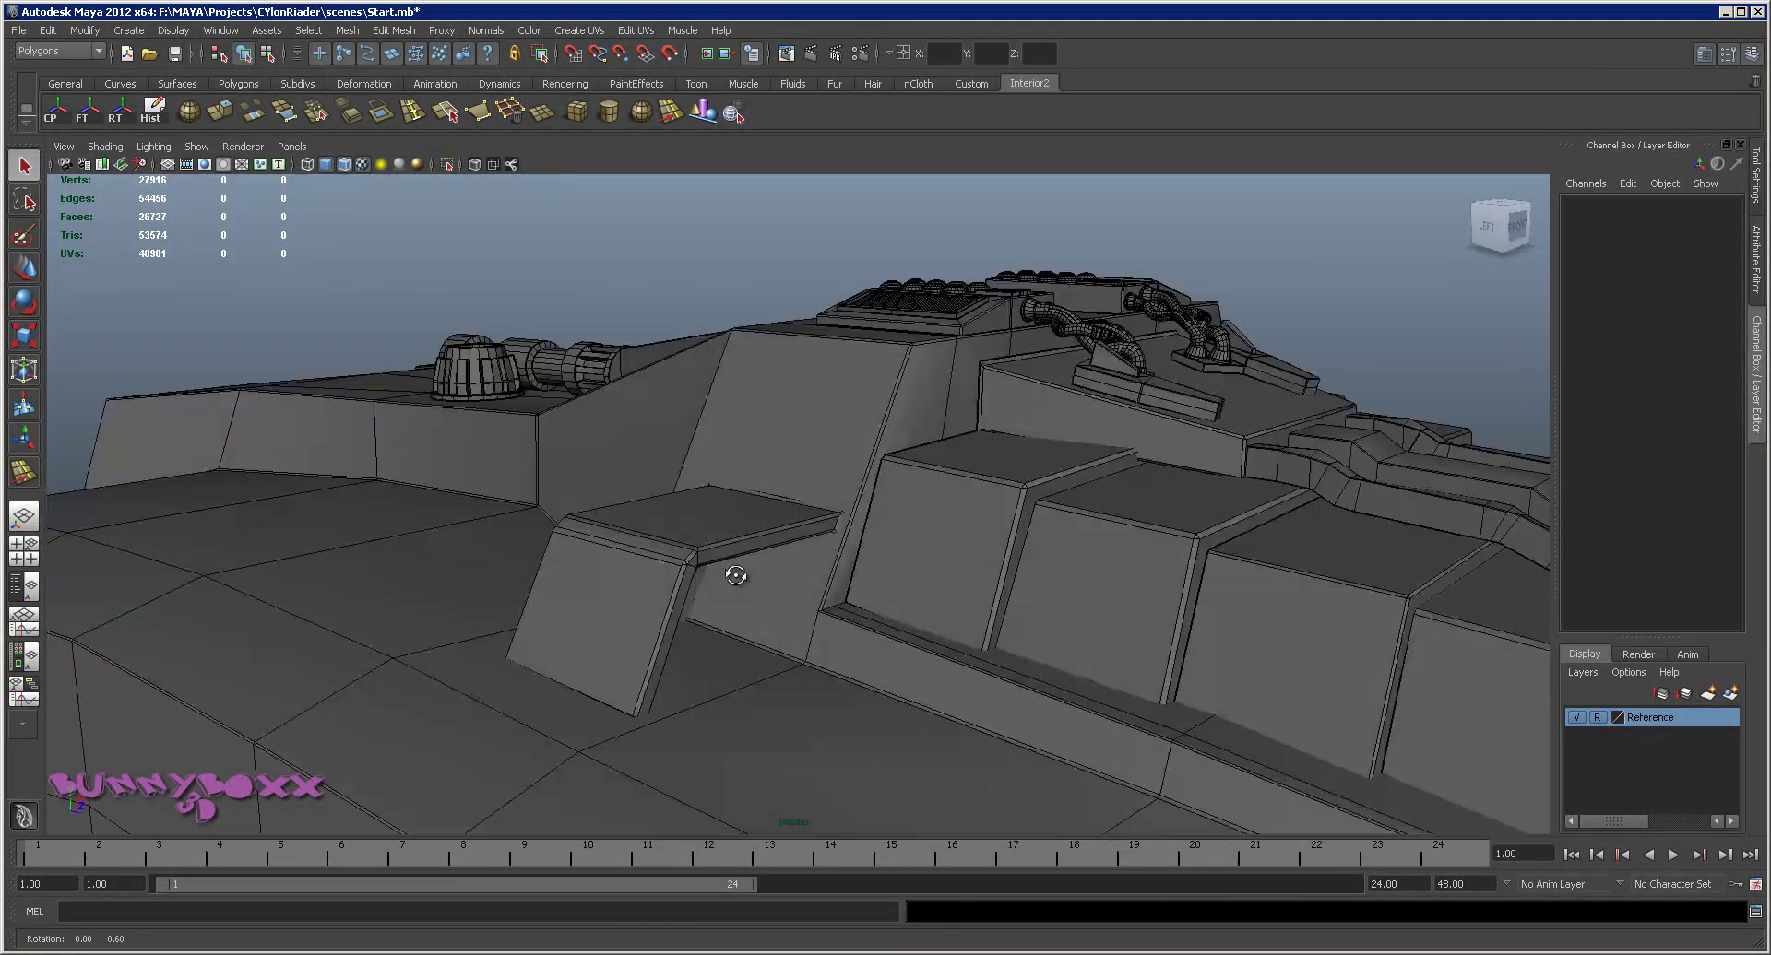
{"action": "left_click", "coordinate": [645, 509]}
{"action": "mouse_move", "coordinate": [645, 517]}
{"action": "left_mouse_down", "text": "alt"}
{"action": "mouse_move", "coordinate": [752, 565]}
{"action": "mouse_move", "coordinate": [736, 593]}
{"action": "left_mouse_up", "text": "alt"}
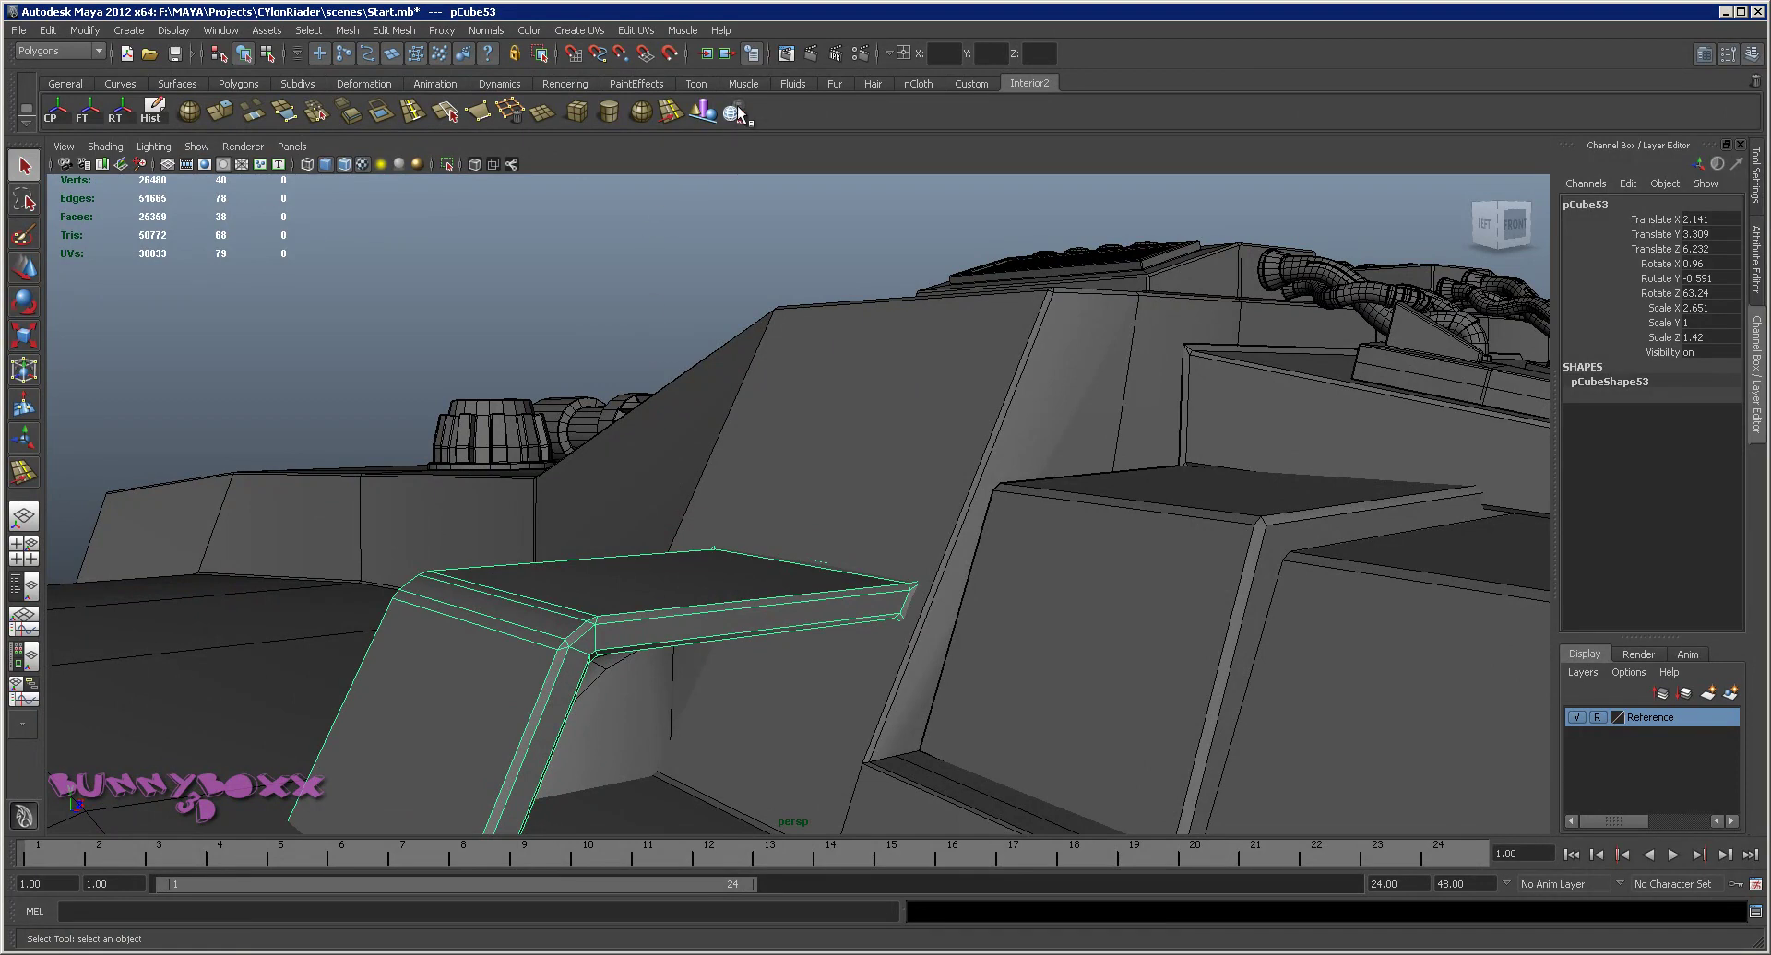
{"action": "left_click", "coordinate": [815, 518]}
{"action": "left_click_drag", "start_coordinate": [815, 517], "coordinate": [688, 257], "text": "alt"}
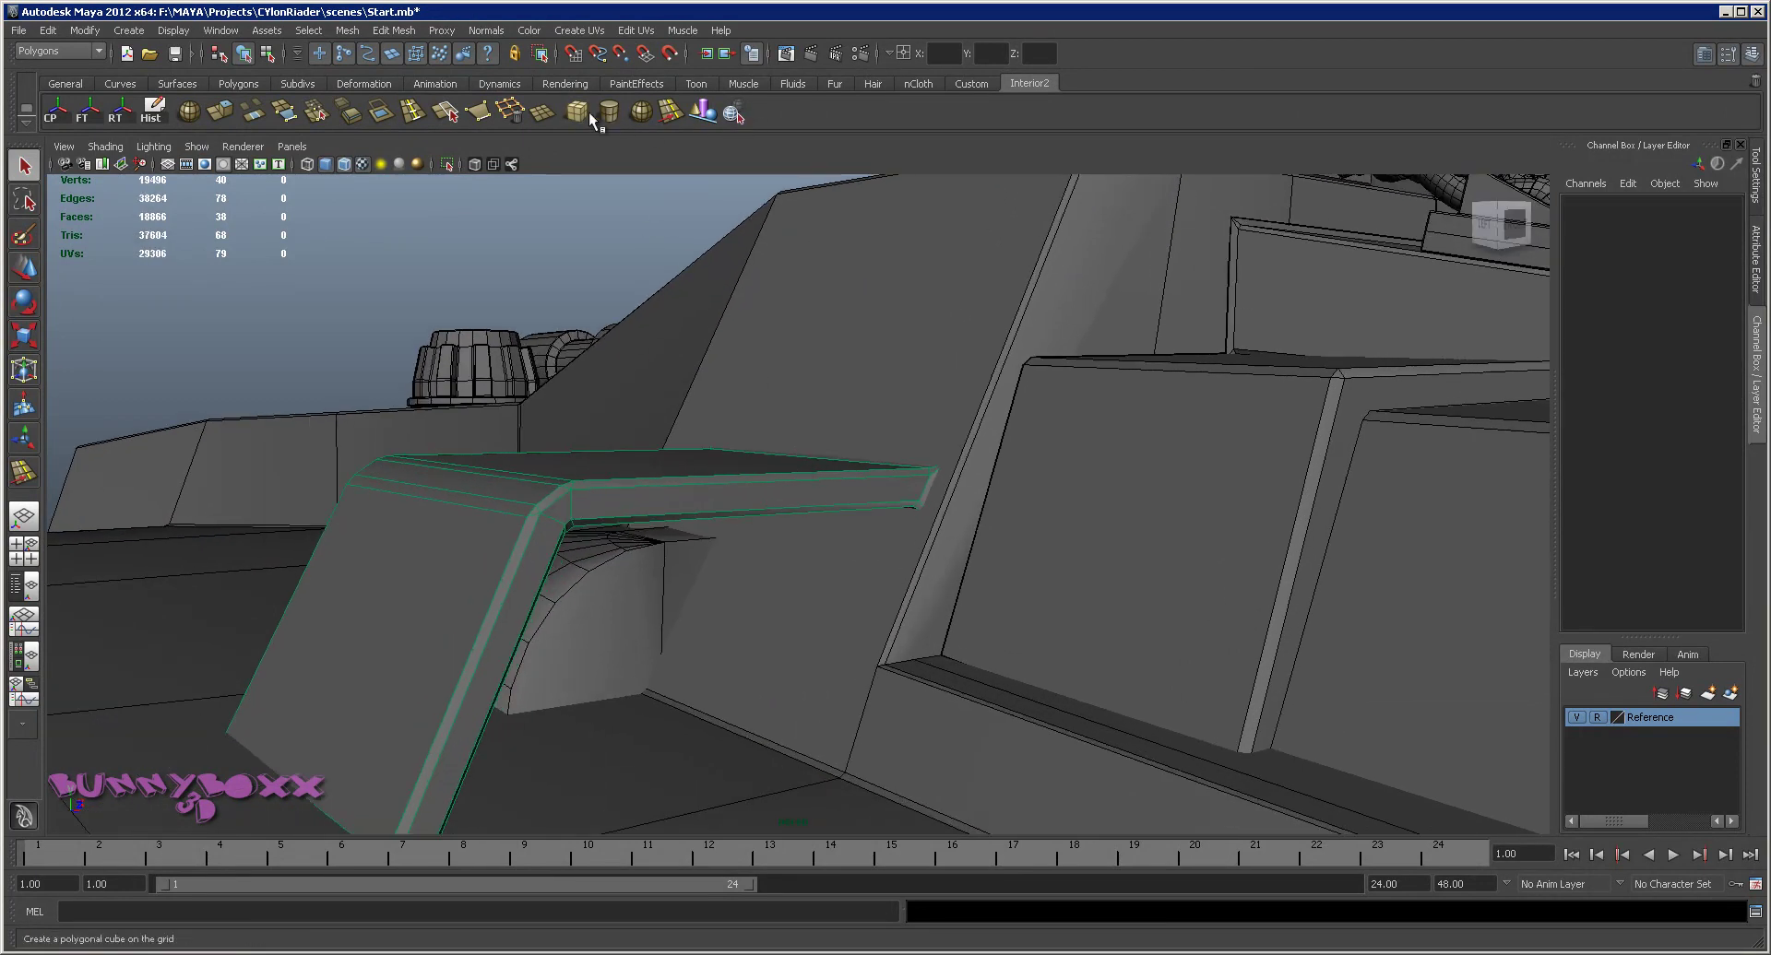
{"action": "key", "text": "g"}
{"action": "left_click_drag", "start_coordinate": [793, 487], "coordinate": [814, 490]}
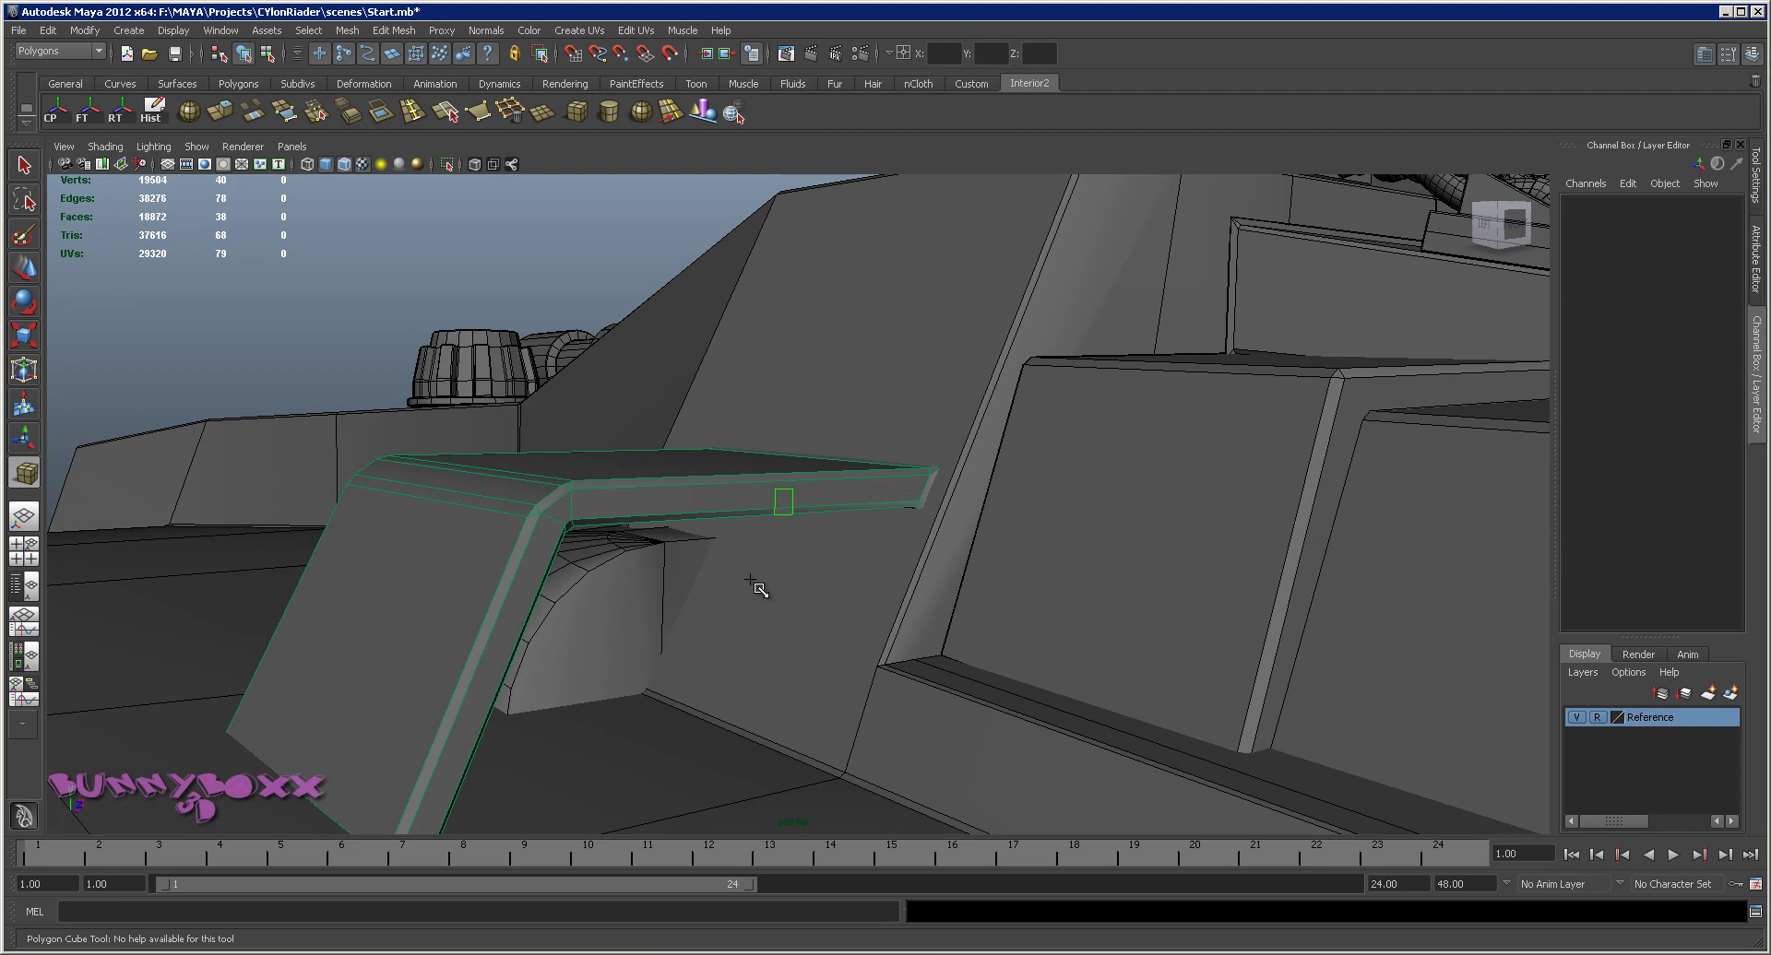
{"action": "left_click_drag", "start_coordinate": [748, 588], "coordinate": [766, 558]}
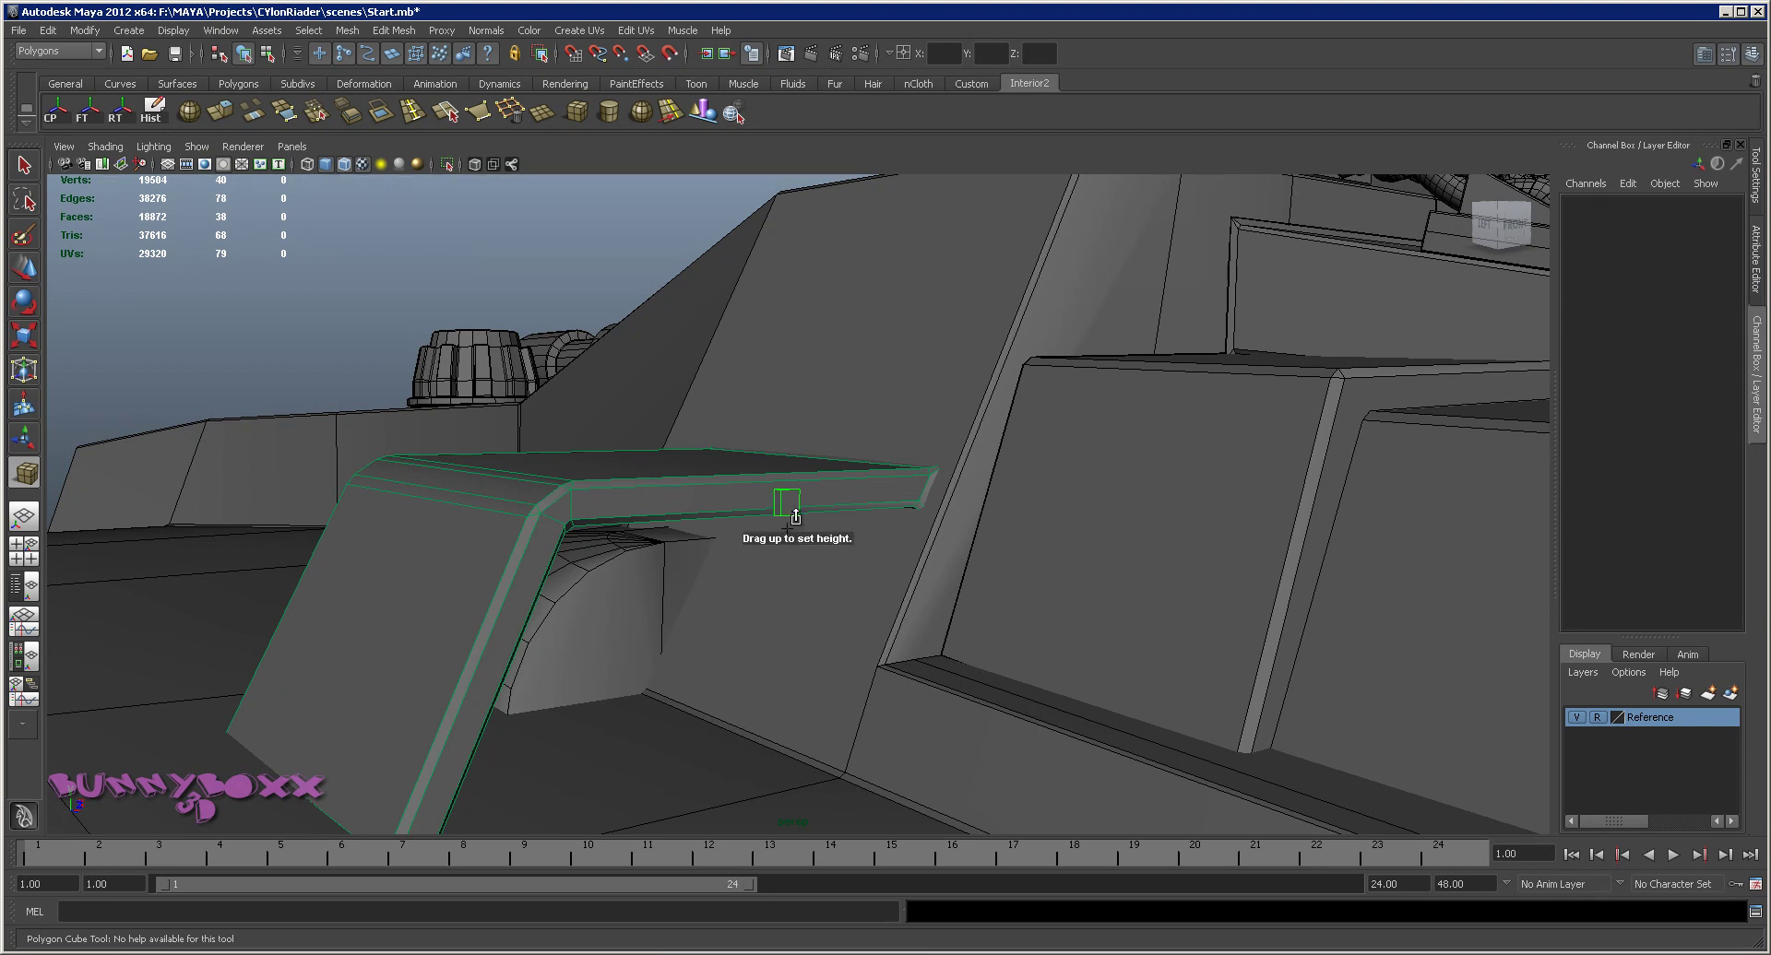
{"action": "left_click_drag", "start_coordinate": [732, 316], "coordinate": [1050, 405]}
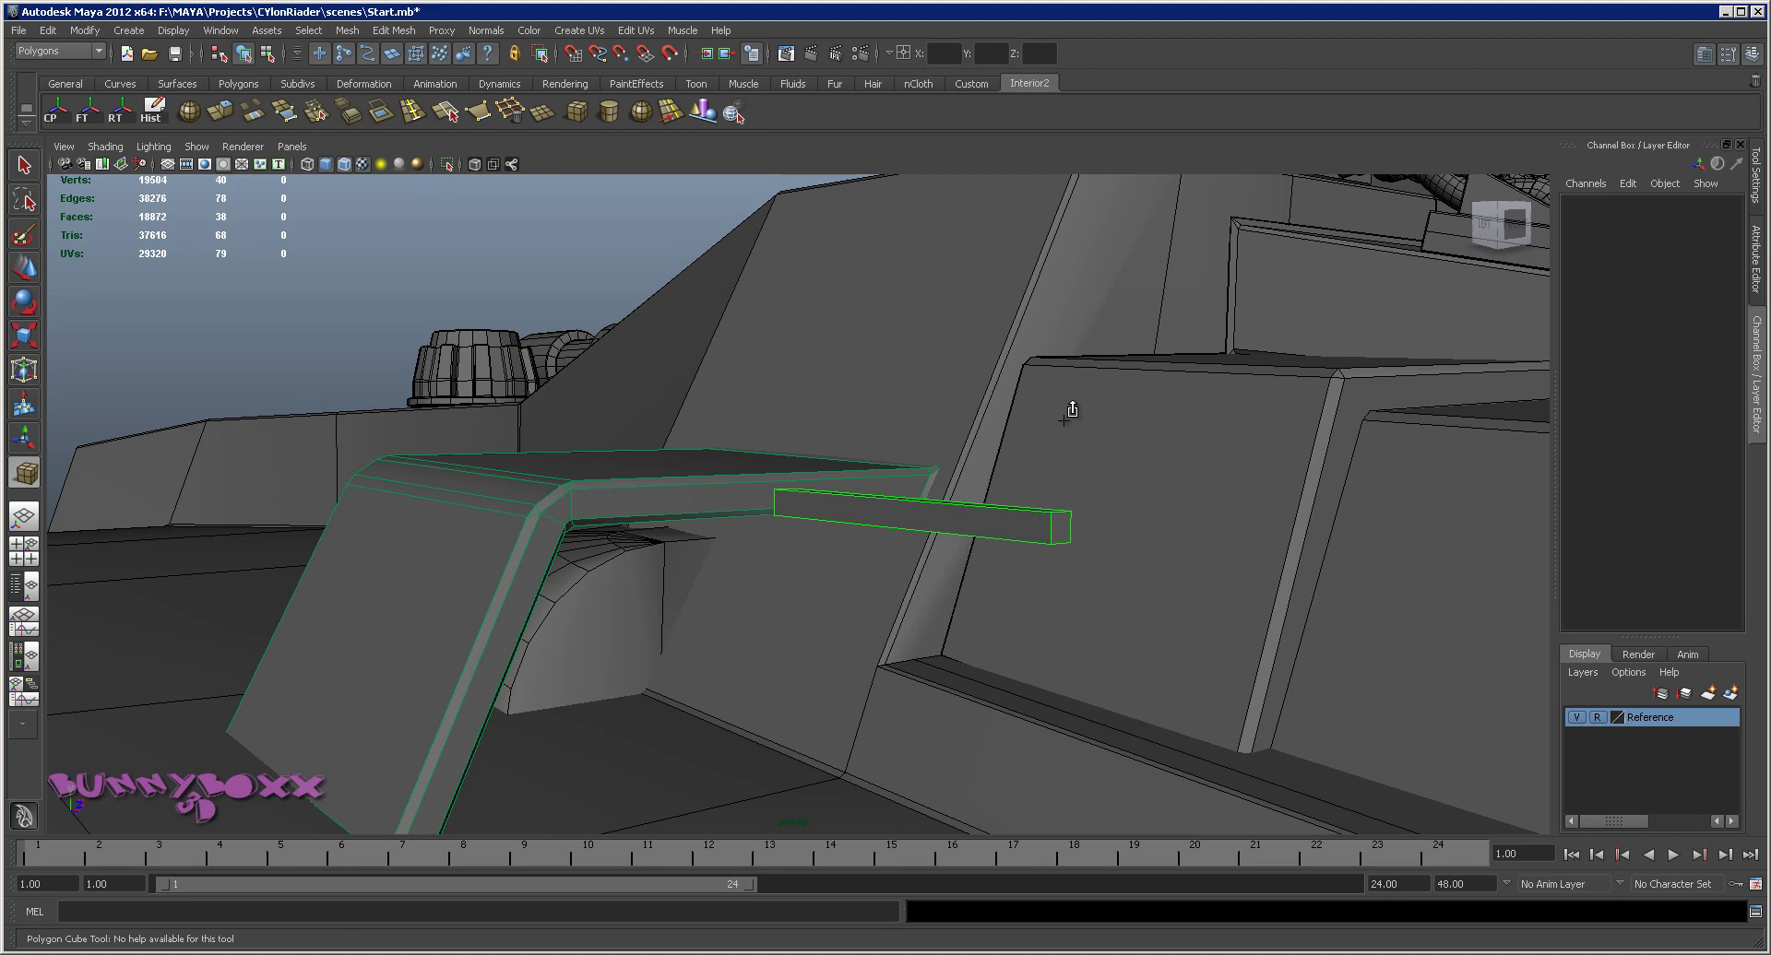
Move one face of the new bar down so it becomes a tall panel
{"action": "mouse_move", "coordinate": [1032, 445]}
{"action": "left_mouse_down", "text": "alt"}
{"action": "mouse_move", "coordinate": [1059, 406]}
{"action": "mouse_move", "coordinate": [954, 513]}
{"action": "left_mouse_up", "text": "alt"}
{"action": "right_click", "coordinate": [955, 514]}
{"action": "left_click", "coordinate": [950, 559]}
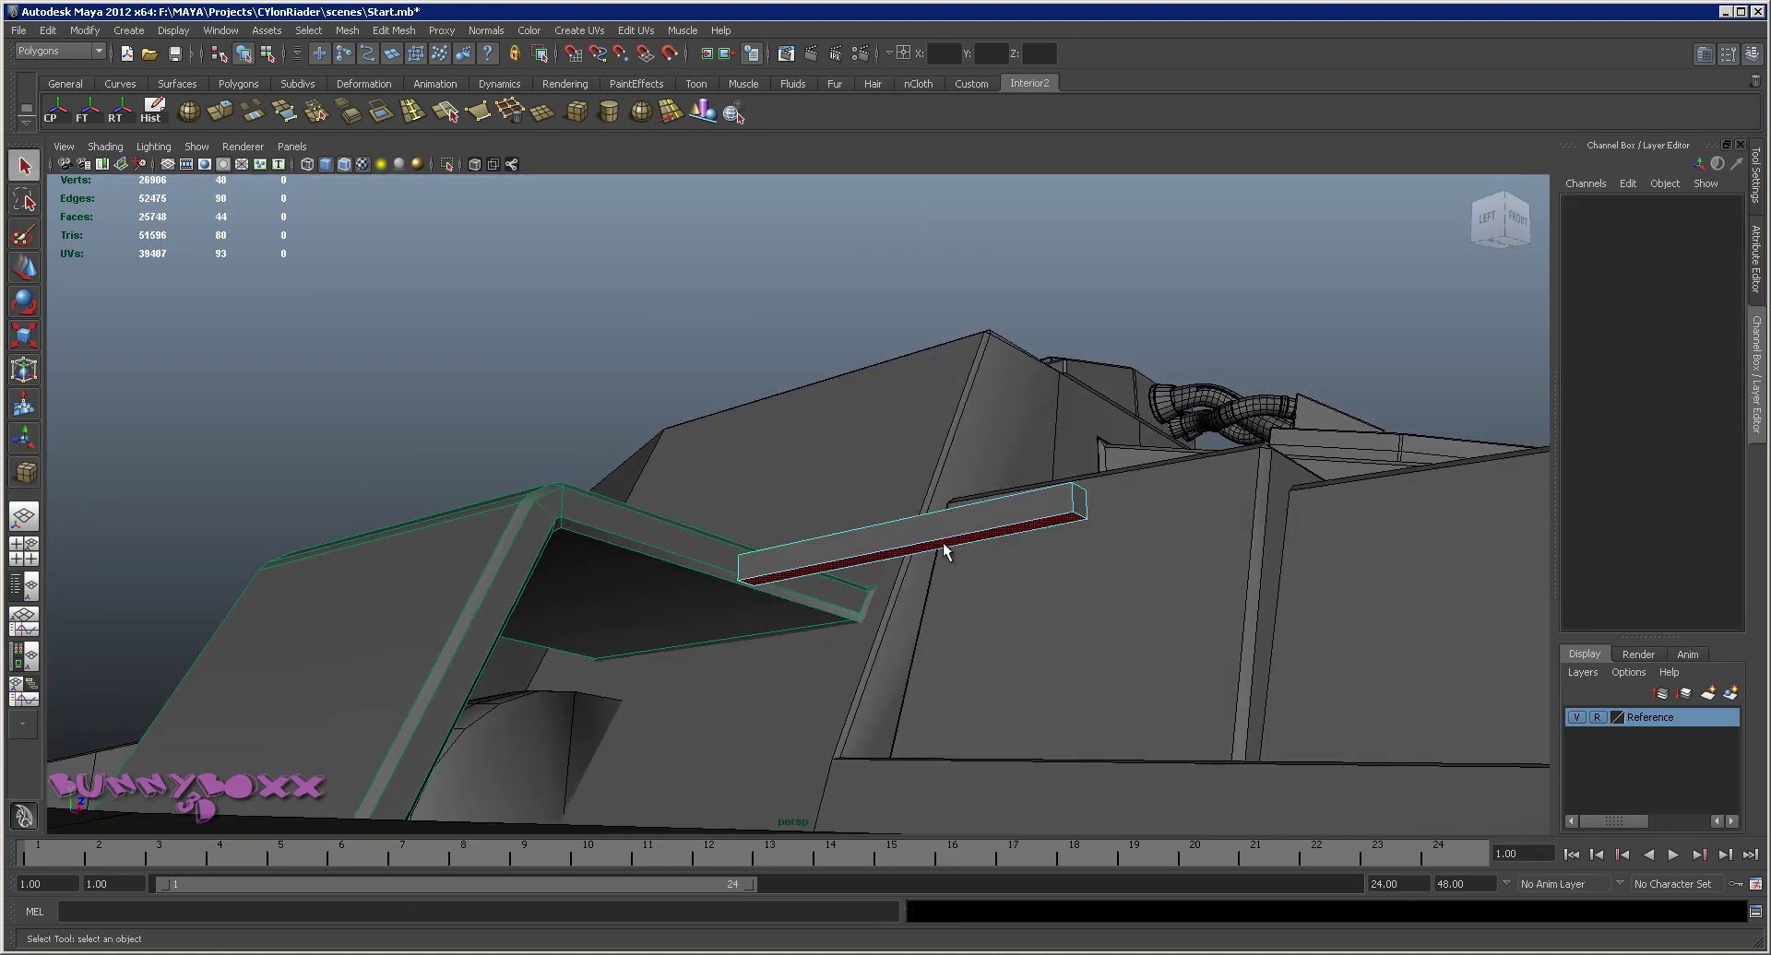
{"action": "left_click", "coordinate": [942, 542]}
{"action": "scroll", "coordinate": [941, 549], "scroll_direction": "down", "scroll_amount": 3}
{"action": "key", "text": "w"}
{"action": "mouse_move", "coordinate": [890, 495]}
{"action": "left_mouse_down", "text": "alt"}
{"action": "mouse_move", "coordinate": [858, 465]}
{"action": "mouse_move", "coordinate": [849, 630]}
{"action": "mouse_move", "coordinate": [810, 489]}
{"action": "mouse_move", "coordinate": [901, 506]}
{"action": "left_mouse_up", "text": "alt"}
Scale the panel thinner along X in object mode
{"action": "right_click", "coordinate": [849, 523]}
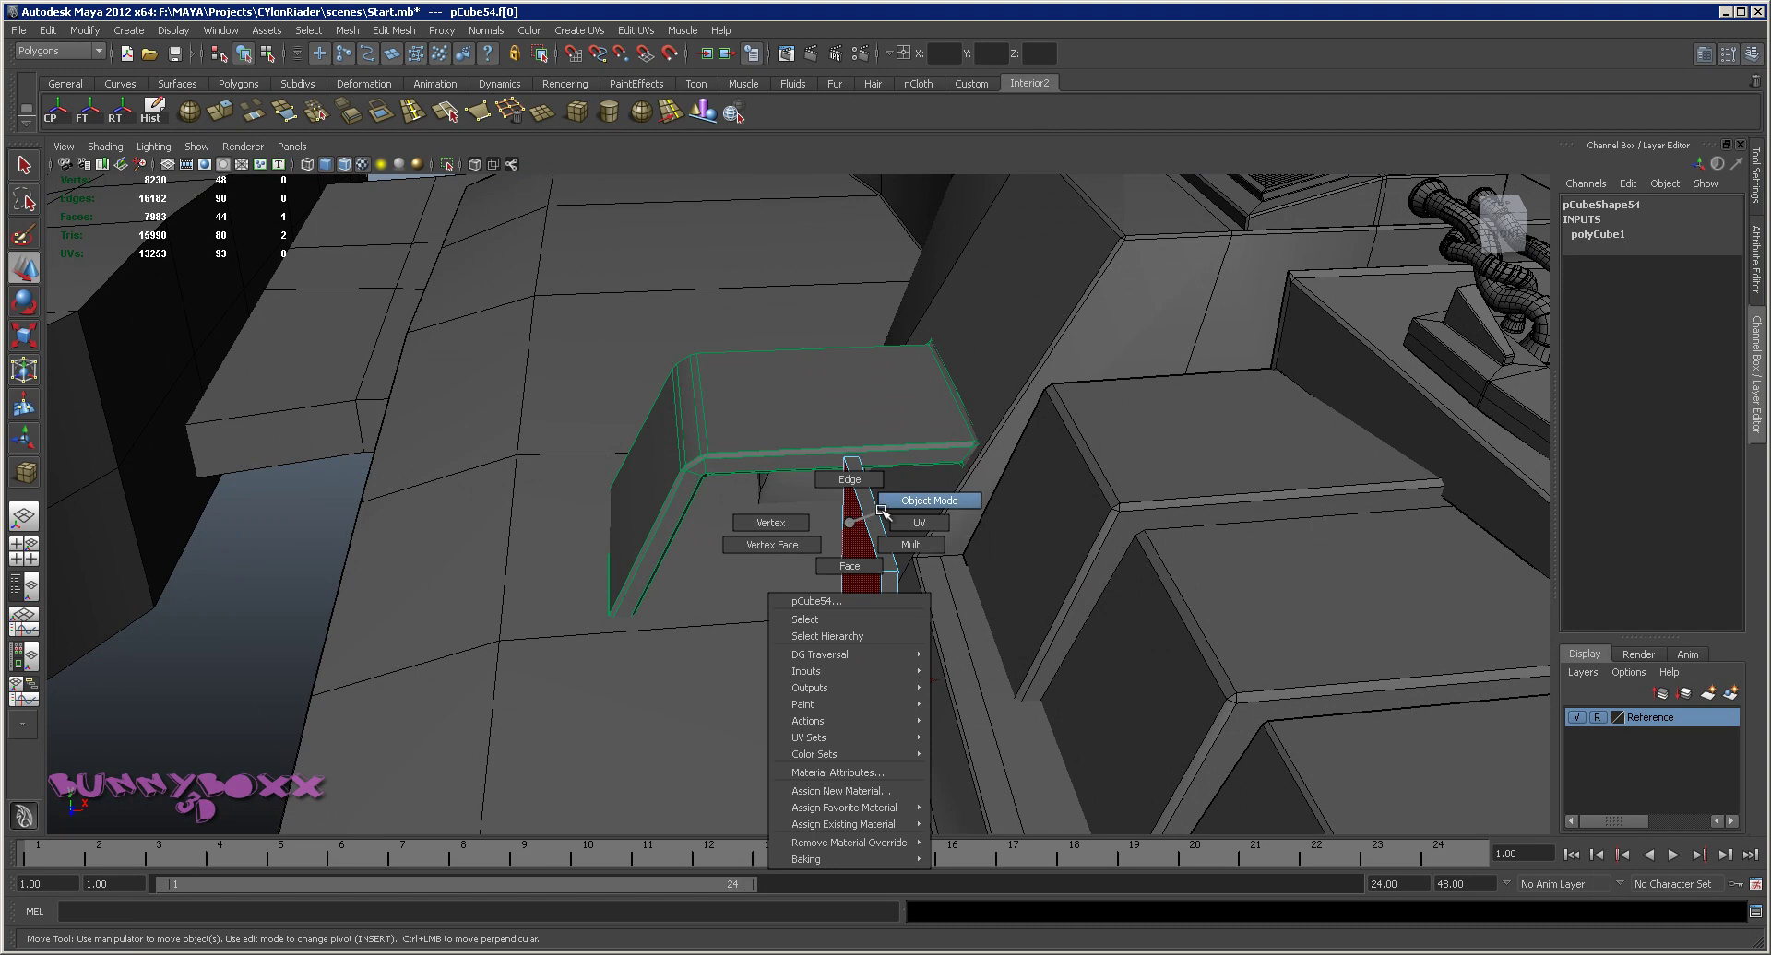
{"action": "left_click", "coordinate": [929, 501]}
{"action": "key", "text": "e"}
{"action": "key", "text": "r"}
{"action": "mouse_move", "coordinate": [953, 512]}
{"action": "left_mouse_down"}
{"action": "mouse_move", "coordinate": [1005, 501]}
{"action": "mouse_move", "coordinate": [956, 489]}
{"action": "mouse_move", "coordinate": [866, 545]}
{"action": "mouse_move", "coordinate": [1074, 512]}
{"action": "mouse_move", "coordinate": [1248, 513]}
{"action": "mouse_move", "coordinate": [877, 522]}
{"action": "mouse_move", "coordinate": [913, 530]}
{"action": "left_mouse_up"}
{"action": "key", "text": "w"}
Raise the panel's two corner vertices and reposition its two top vertices
{"action": "mouse_move", "coordinate": [875, 588]}
{"action": "left_mouse_down", "text": "alt"}
{"action": "mouse_move", "coordinate": [764, 586]}
{"action": "mouse_move", "coordinate": [1001, 613]}
{"action": "left_mouse_up", "text": "alt"}
{"action": "right_click_drag", "start_coordinate": [953, 593], "coordinate": [870, 583]}
{"action": "left_click_drag", "start_coordinate": [1036, 719], "coordinate": [867, 816]}
{"action": "left_click_drag", "start_coordinate": [980, 682], "coordinate": [978, 663]}
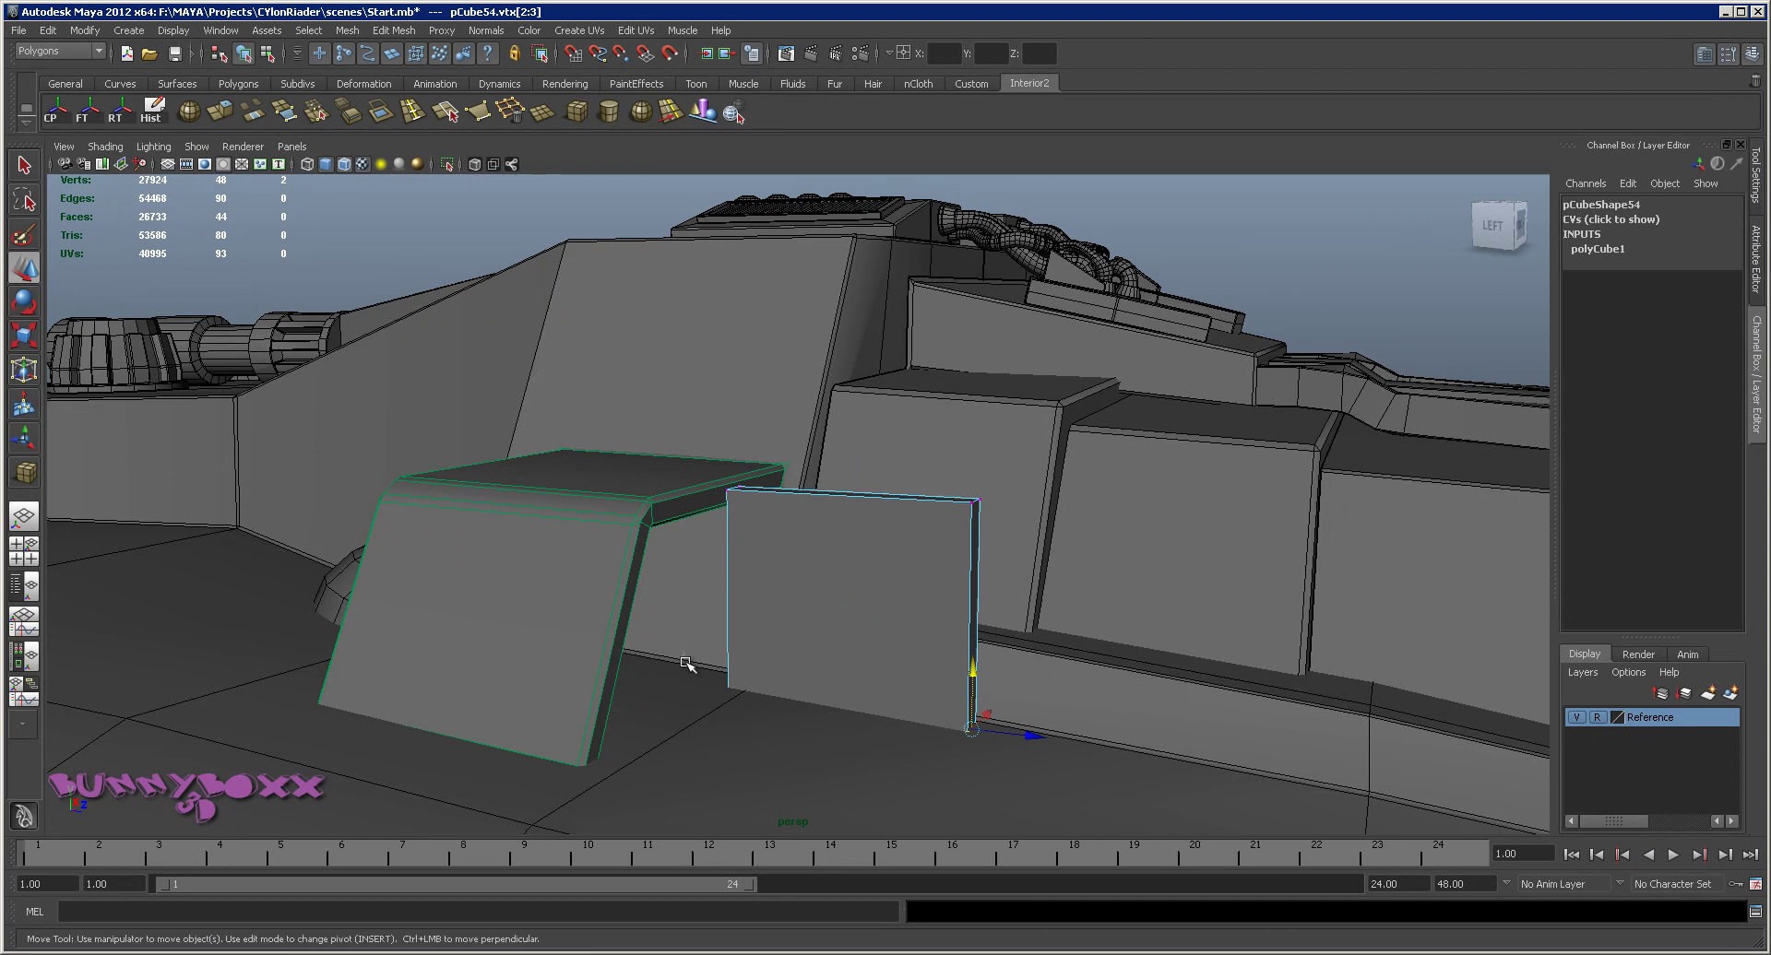
{"action": "mouse_move", "coordinate": [739, 652]}
{"action": "left_mouse_down"}
{"action": "mouse_move", "coordinate": [739, 629]}
{"action": "mouse_move", "coordinate": [1025, 523]}
{"action": "left_mouse_up"}
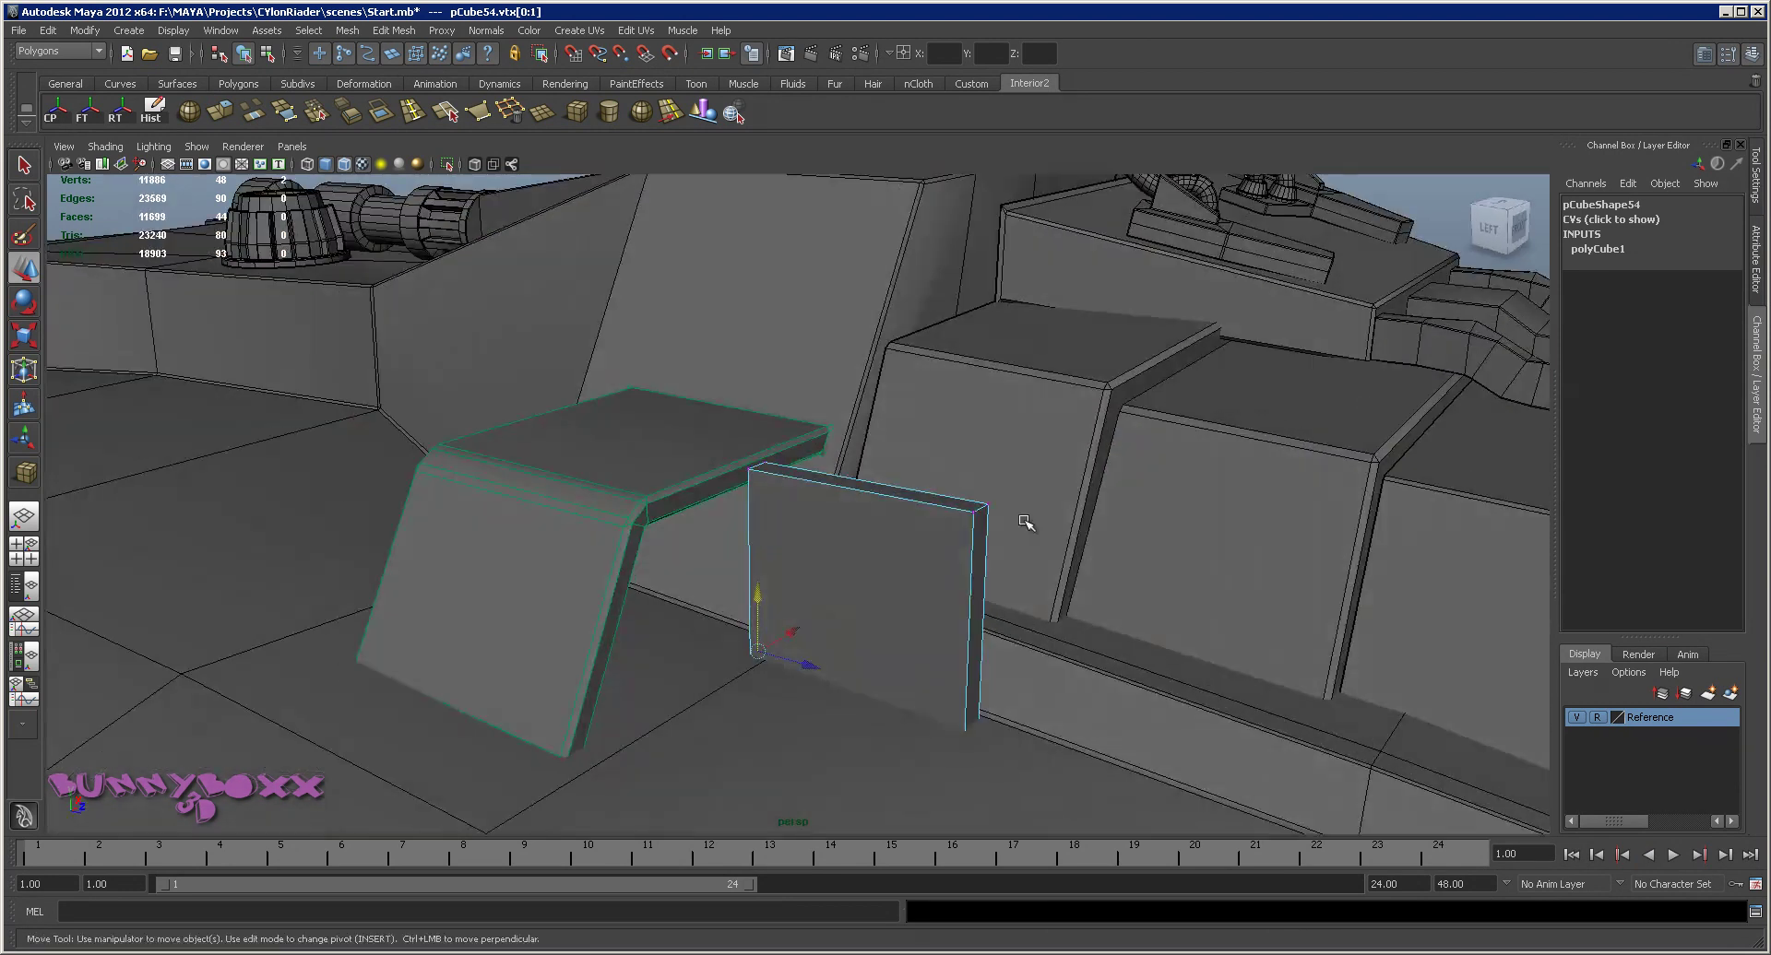
{"action": "left_click_drag", "start_coordinate": [903, 575], "coordinate": [985, 512], "text": "alt"}
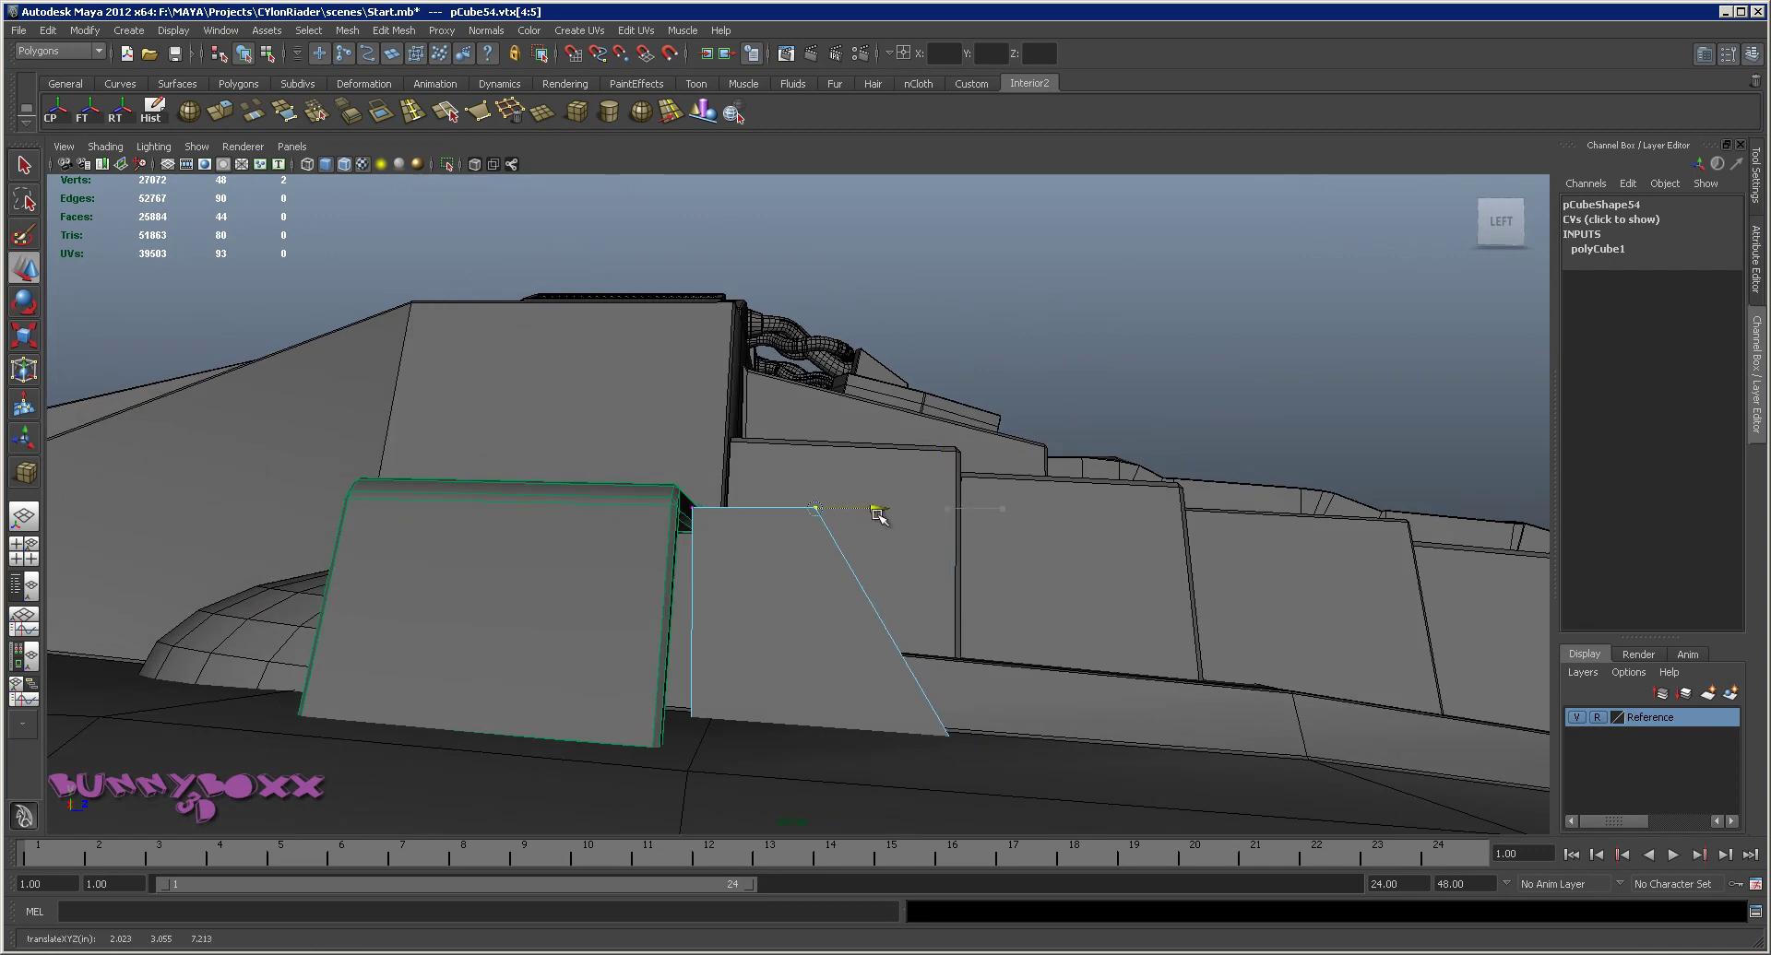
{"action": "mouse_move", "coordinate": [855, 521]}
{"action": "left_mouse_down", "text": "alt"}
{"action": "mouse_move", "coordinate": [806, 604]}
{"action": "mouse_move", "coordinate": [771, 592]}
{"action": "mouse_move", "coordinate": [874, 504]}
{"action": "left_mouse_up", "text": "alt"}
Delete the panel's slanted face
{"action": "right_click_drag", "start_coordinate": [869, 581], "coordinate": [835, 627]}
{"action": "left_click", "coordinate": [830, 701]}
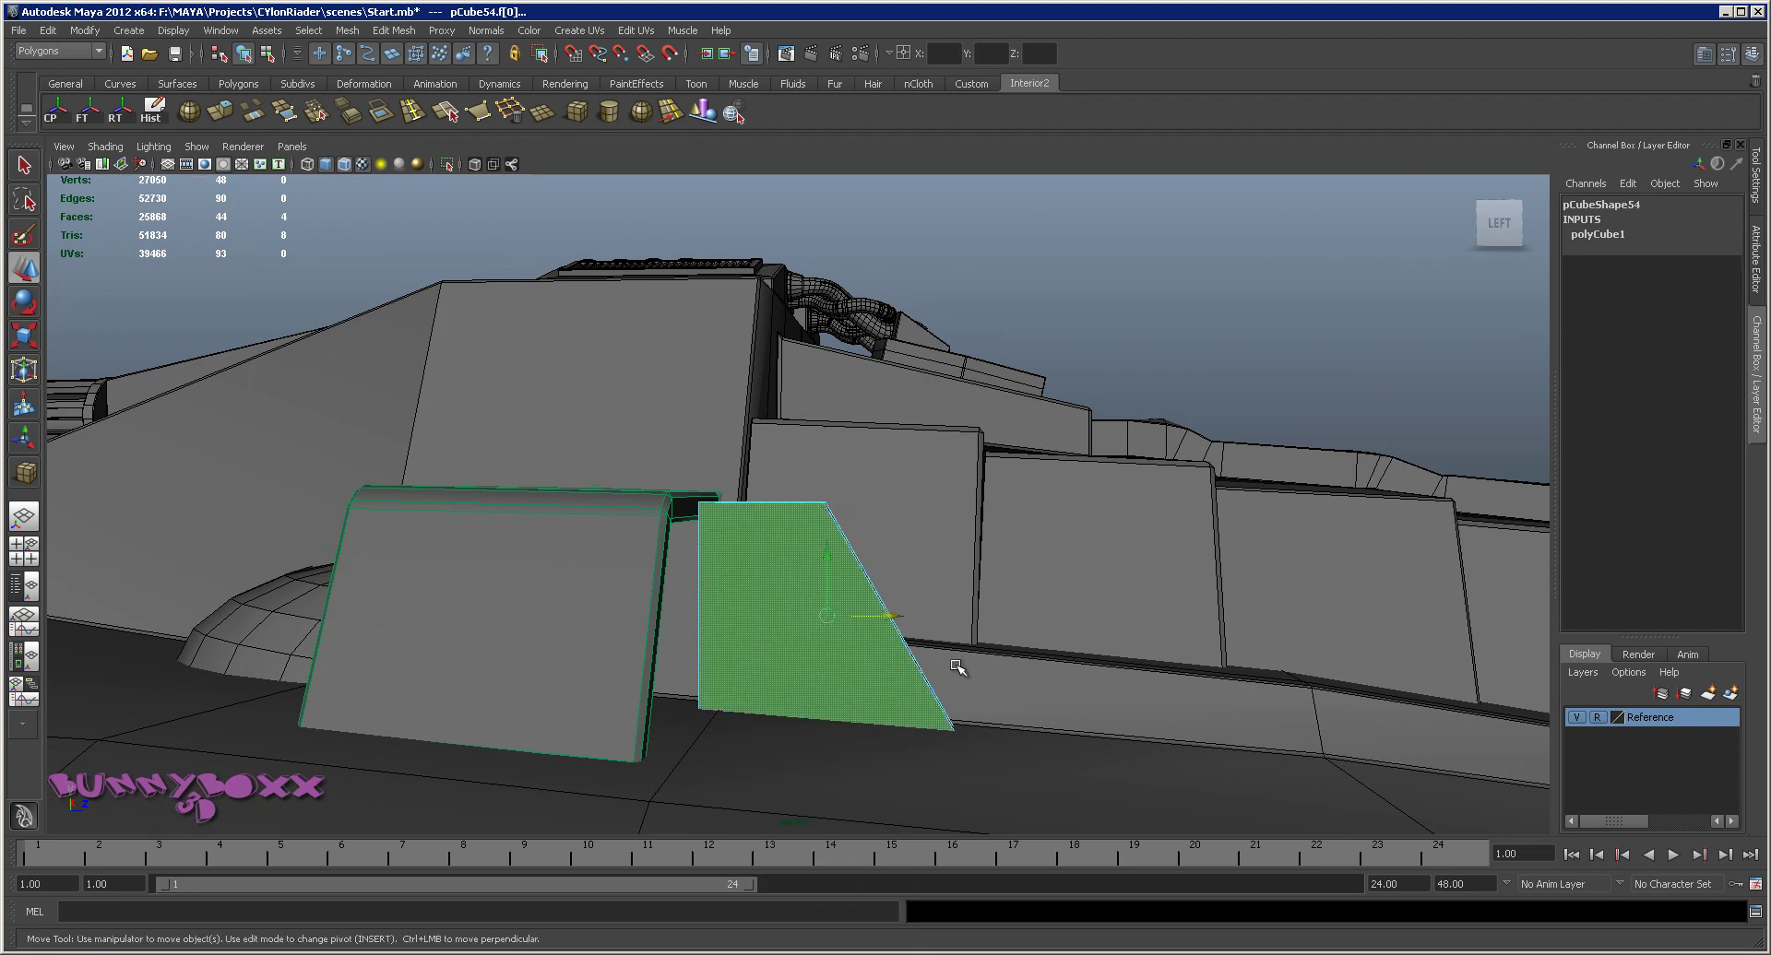
{"action": "mouse_move", "coordinate": [805, 676]}
{"action": "left_mouse_down", "text": "alt"}
{"action": "mouse_move", "coordinate": [1067, 626]}
{"action": "mouse_move", "coordinate": [1238, 633]}
{"action": "mouse_move", "coordinate": [1205, 691]}
{"action": "mouse_move", "coordinate": [1067, 588]}
{"action": "mouse_move", "coordinate": [778, 615]}
{"action": "mouse_move", "coordinate": [645, 581]}
{"action": "mouse_move", "coordinate": [945, 592]}
{"action": "mouse_move", "coordinate": [857, 592]}
{"action": "left_mouse_up", "text": "alt"}
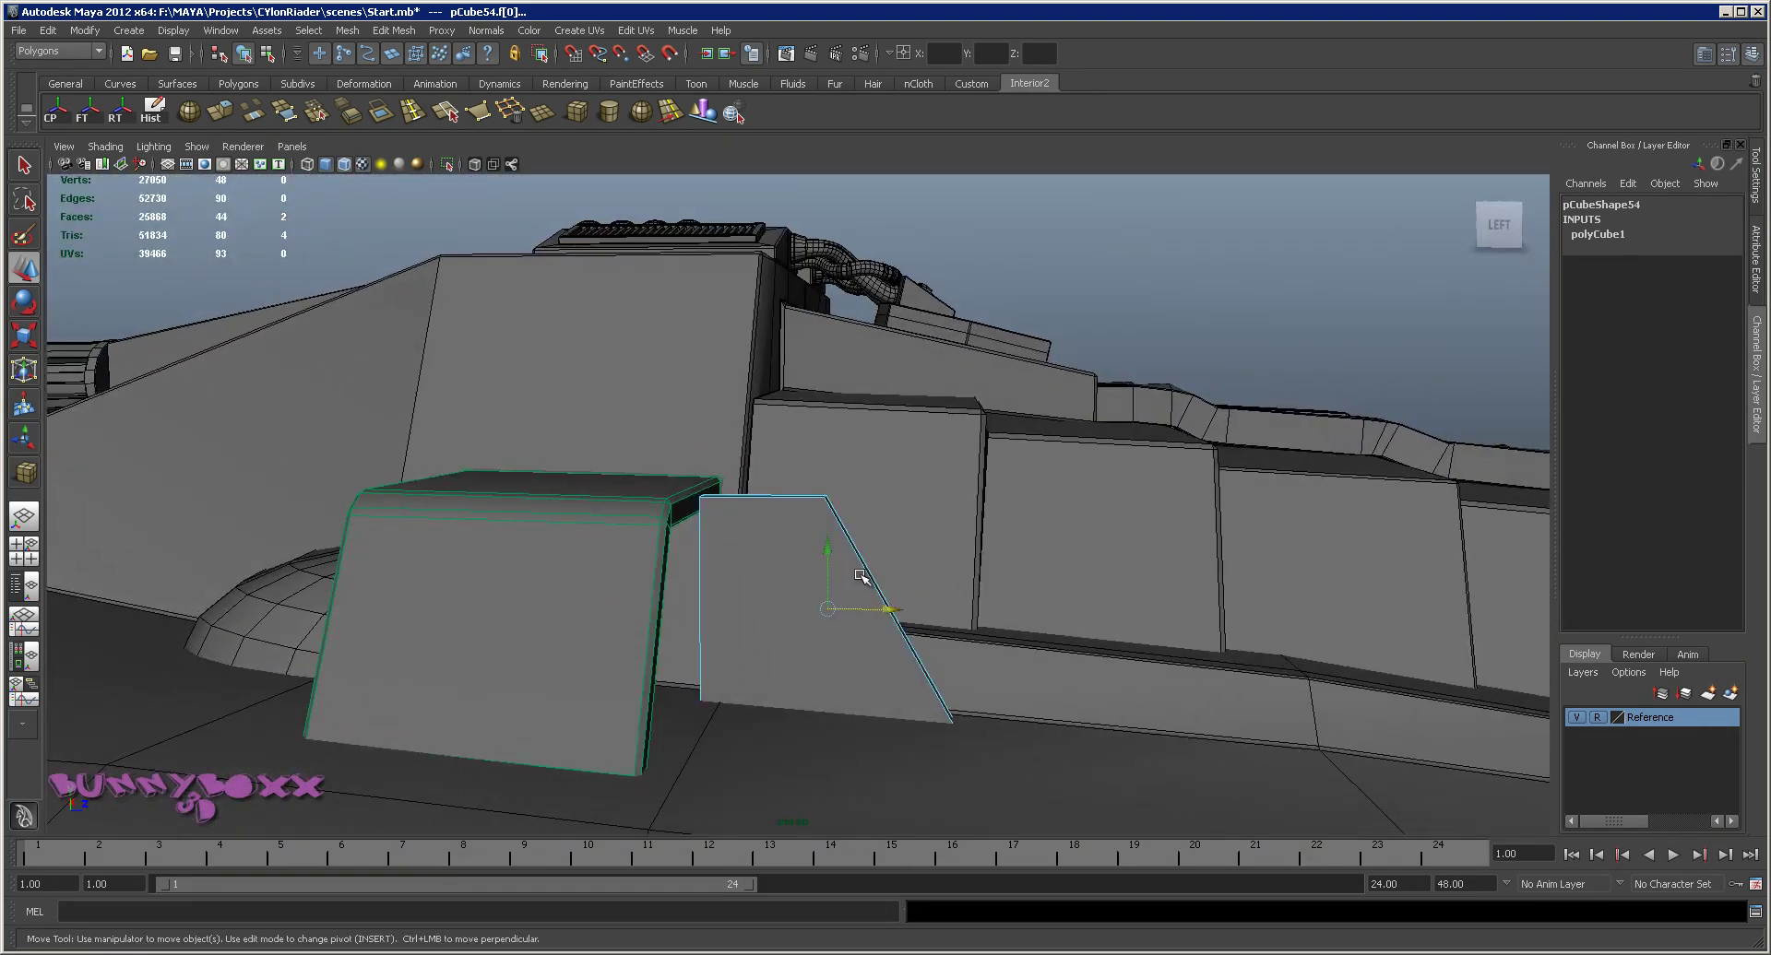
{"action": "left_click_drag", "start_coordinate": [624, 613], "coordinate": [664, 648], "text": "alt"}
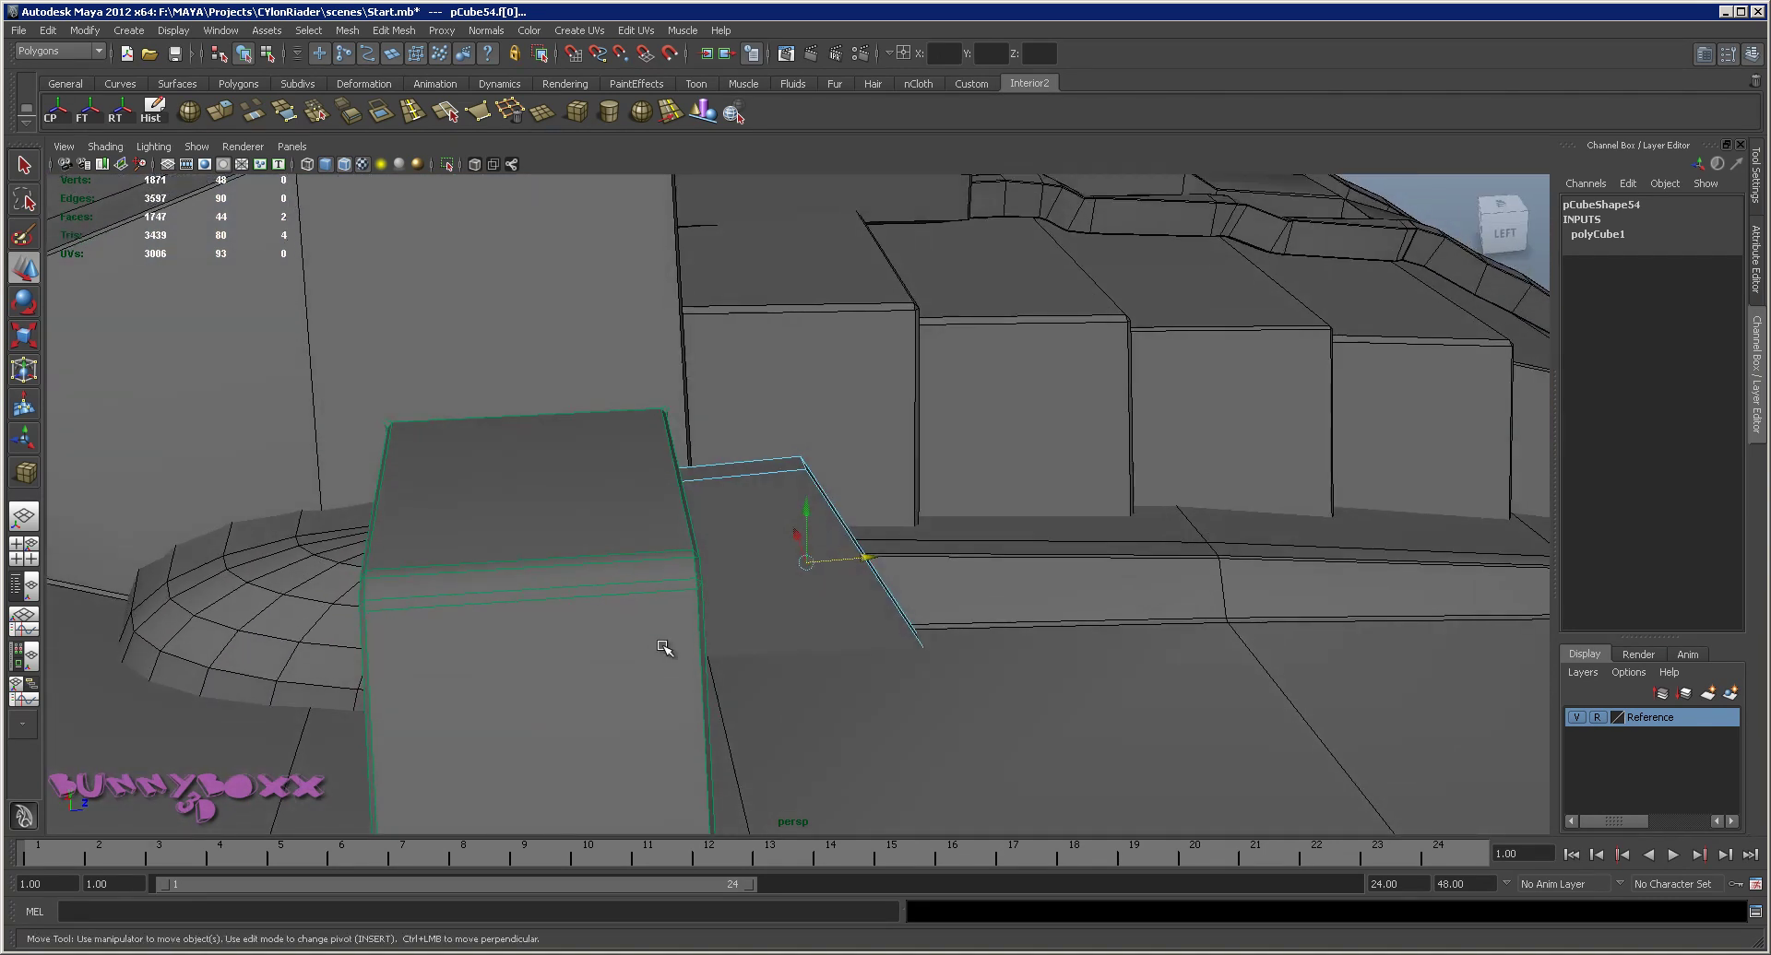
{"action": "key", "text": "Delete"}
Move the slanted edge's vertices slightly left, then select just the two top vertices
{"action": "mouse_move", "coordinate": [940, 636]}
{"action": "left_mouse_down", "text": "alt"}
{"action": "mouse_move", "coordinate": [992, 573]}
{"action": "mouse_move", "coordinate": [862, 557]}
{"action": "mouse_move", "coordinate": [905, 566]}
{"action": "mouse_move", "coordinate": [835, 578]}
{"action": "mouse_move", "coordinate": [886, 621]}
{"action": "mouse_move", "coordinate": [842, 611]}
{"action": "left_mouse_up", "text": "alt"}
{"action": "right_click", "coordinate": [836, 578]}
{"action": "right_click_drag", "start_coordinate": [842, 612], "coordinate": [934, 555]}
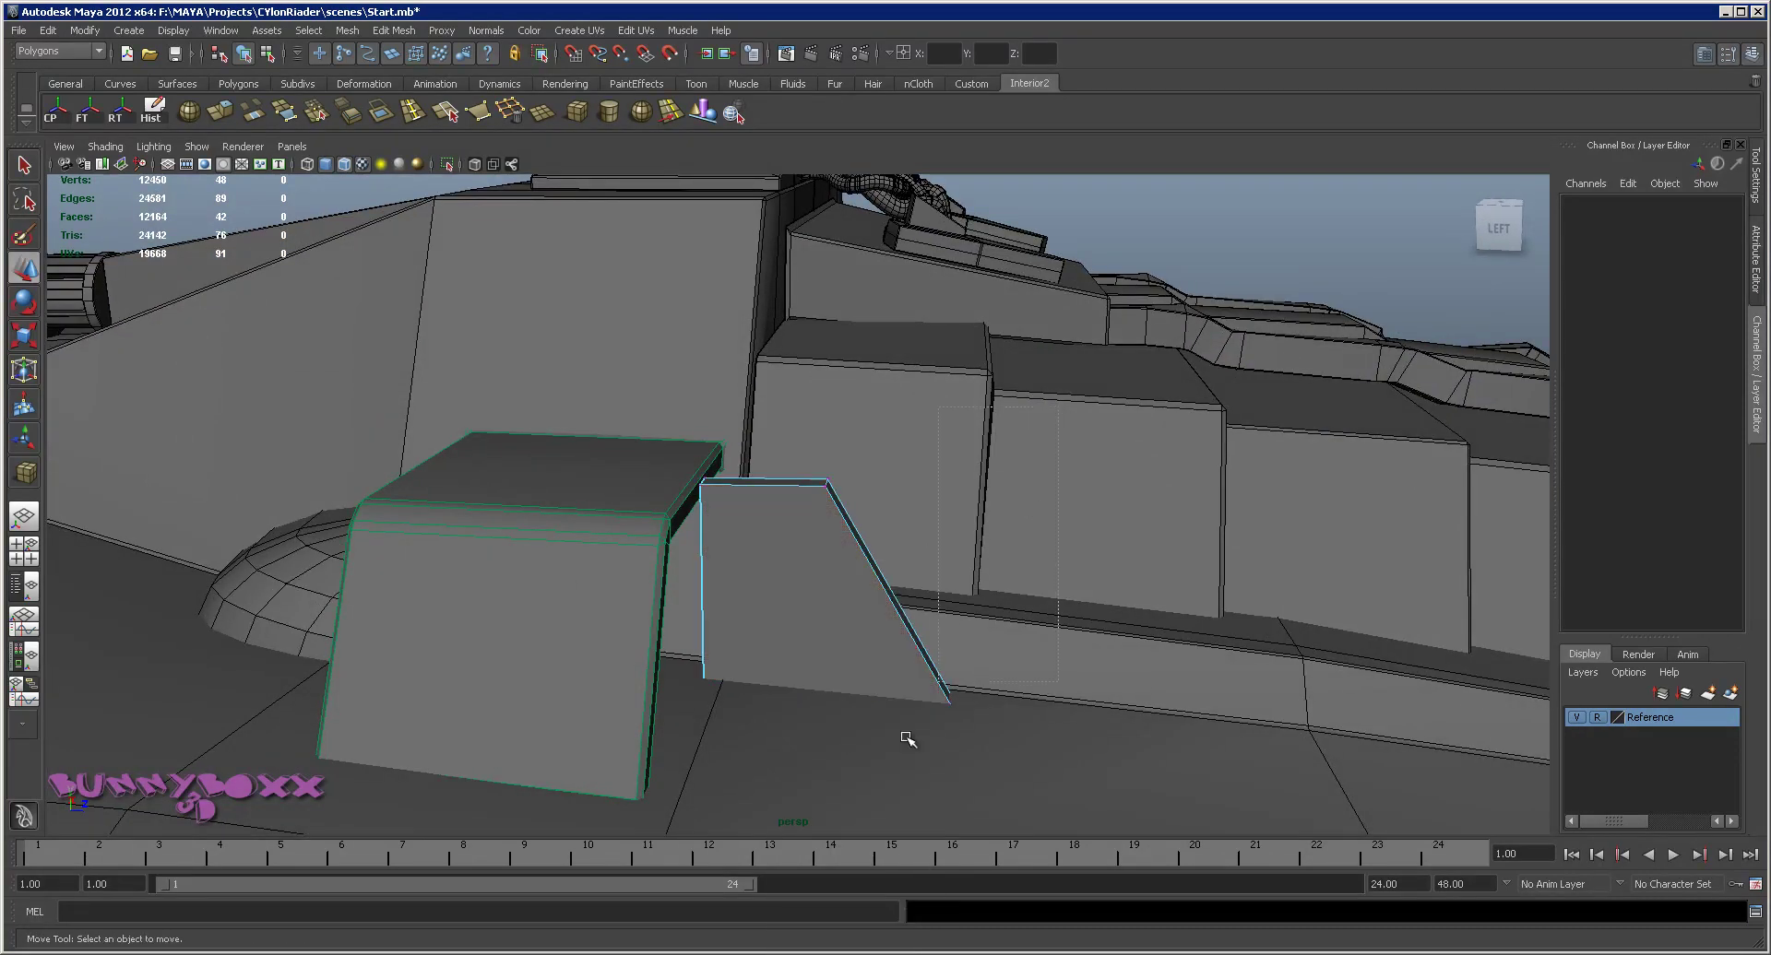
{"action": "left_click_drag", "start_coordinate": [977, 729], "coordinate": [803, 461]}
{"action": "left_click_drag", "start_coordinate": [955, 596], "coordinate": [933, 596]}
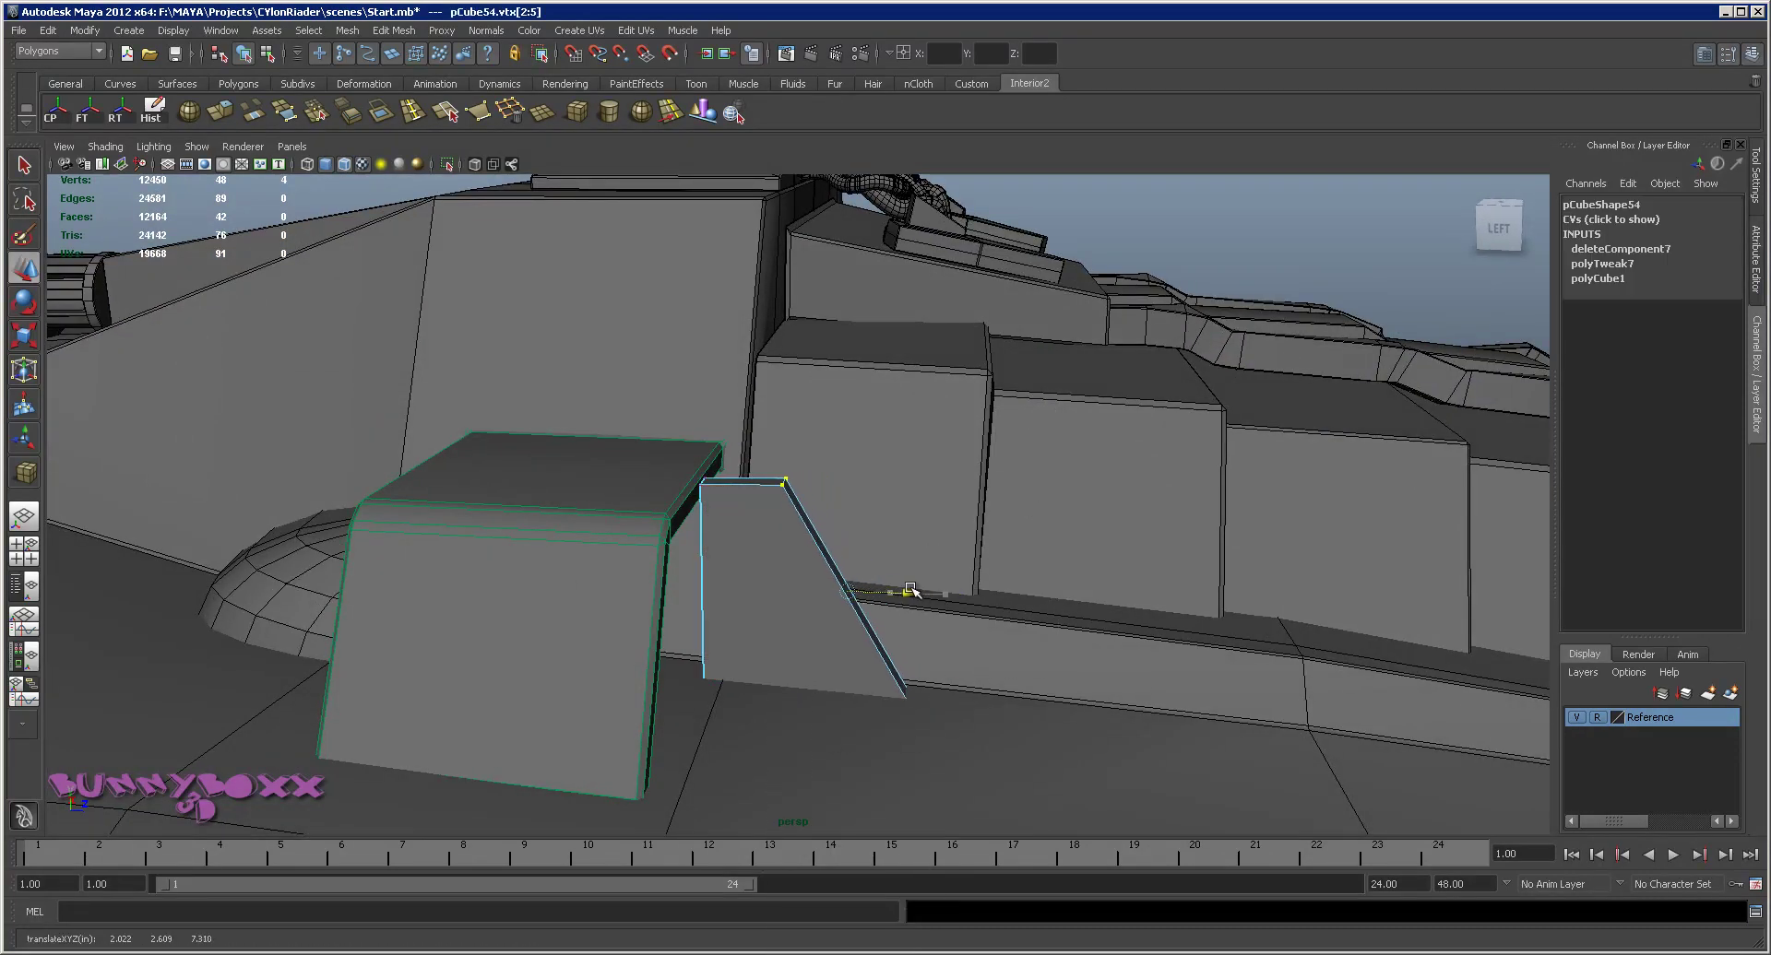
{"action": "left_click_drag", "start_coordinate": [841, 452], "coordinate": [742, 554]}
{"action": "mouse_move", "coordinate": [742, 554]}
{"action": "left_mouse_down", "text": "alt"}
{"action": "mouse_move", "coordinate": [793, 516]}
{"action": "mouse_move", "coordinate": [841, 525]}
{"action": "left_mouse_up", "text": "alt"}
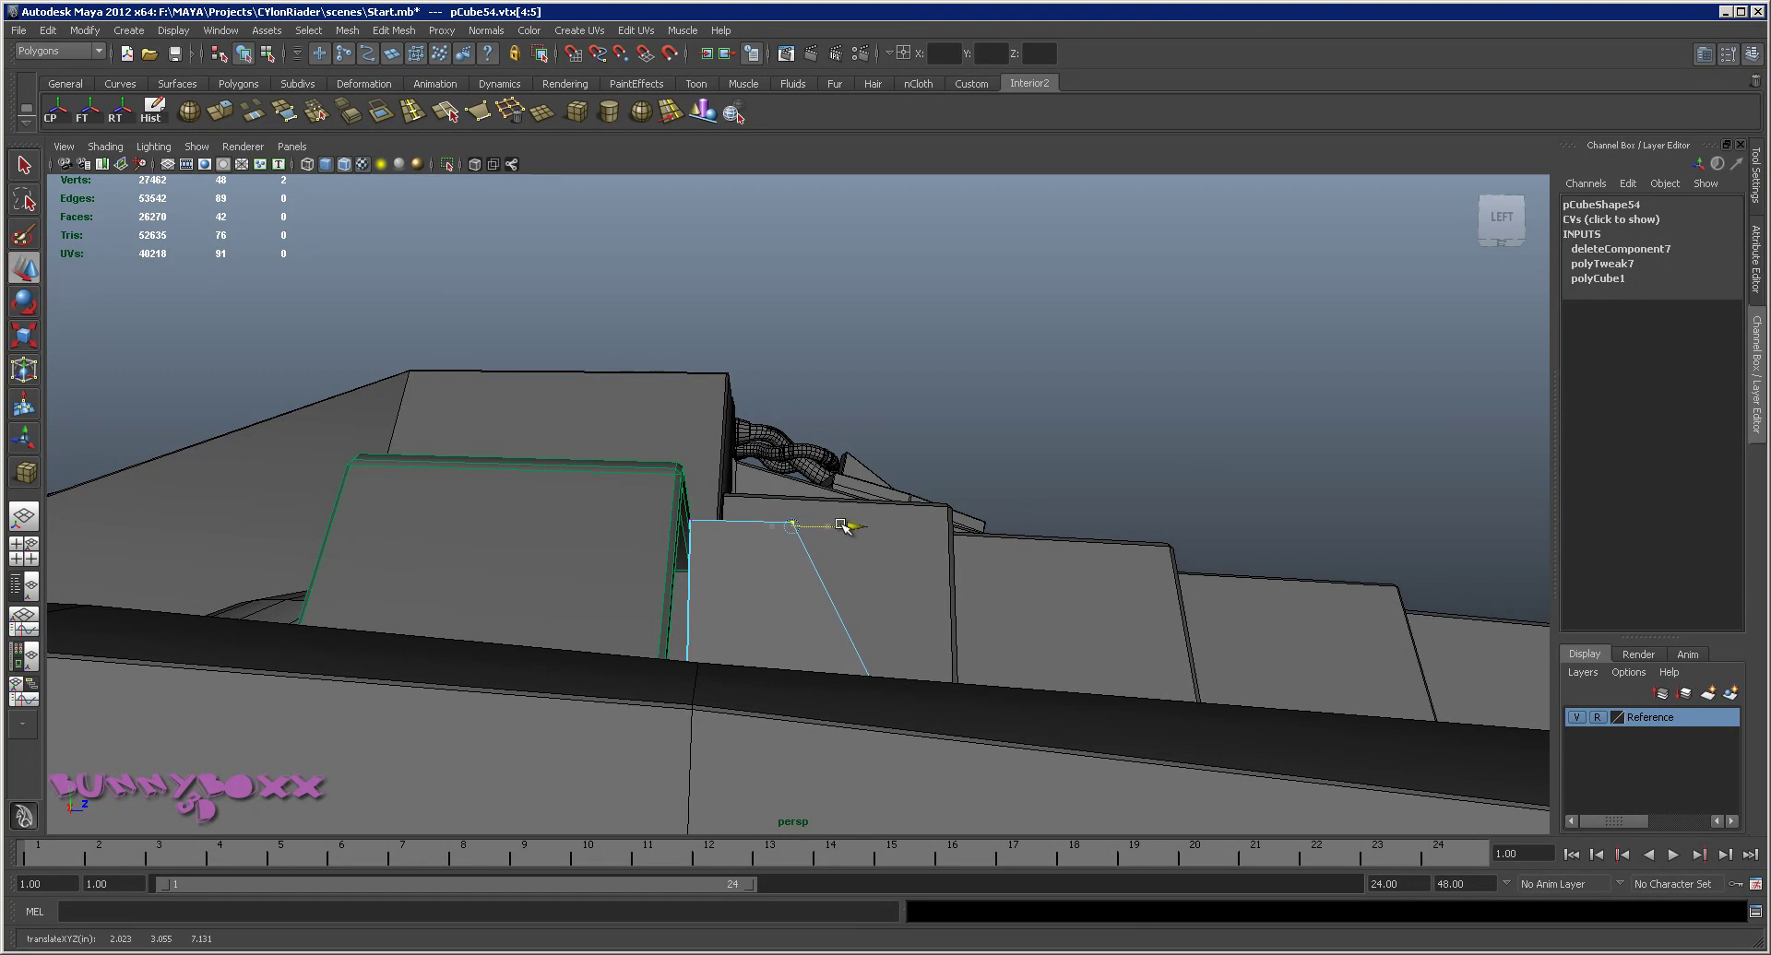
{"action": "mouse_move", "coordinate": [974, 607]}
{"action": "left_mouse_down", "text": "alt"}
{"action": "mouse_move", "coordinate": [655, 640]}
{"action": "mouse_move", "coordinate": [867, 479]}
{"action": "mouse_move", "coordinate": [723, 675]}
{"action": "mouse_move", "coordinate": [844, 569]}
{"action": "mouse_move", "coordinate": [886, 671]}
{"action": "mouse_move", "coordinate": [867, 637]}
{"action": "mouse_move", "coordinate": [900, 631]}
{"action": "left_mouse_up", "text": "alt"}
Scale side face f[3] of the panel slightly
{"action": "key", "text": "F8"}
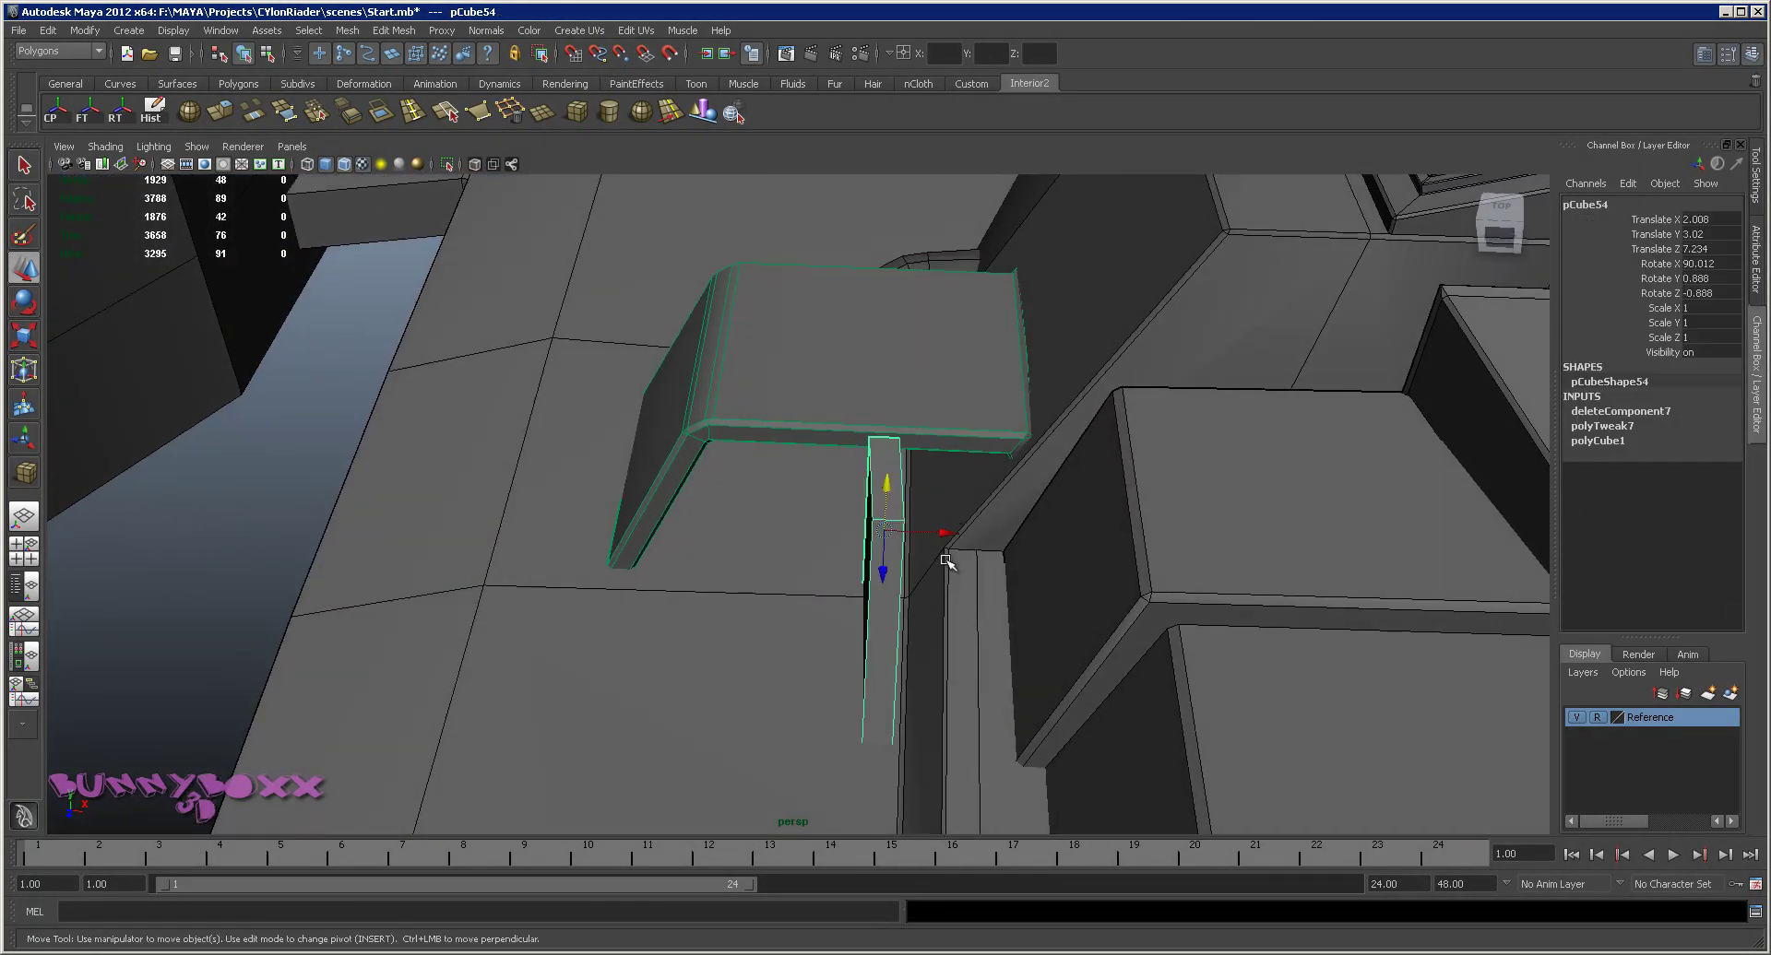
{"action": "left_click_drag", "start_coordinate": [949, 533], "coordinate": [858, 561], "text": "alt"}
{"action": "right_click_drag", "start_coordinate": [853, 561], "coordinate": [858, 565]}
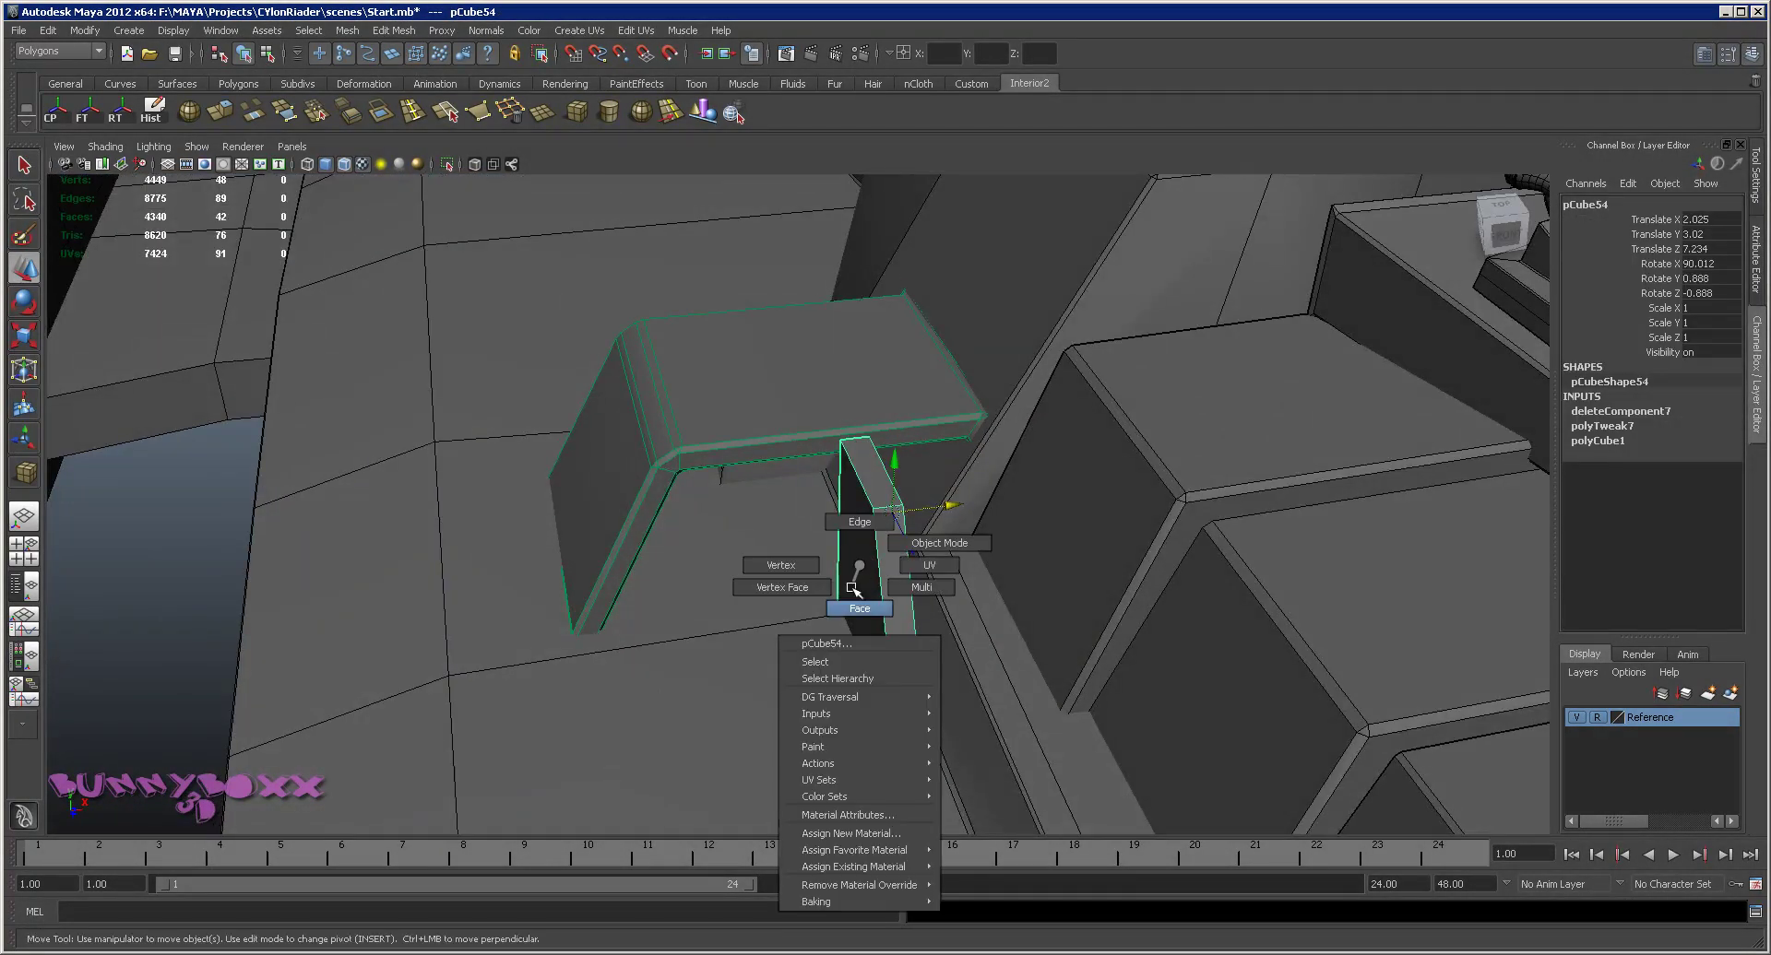
{"action": "left_click", "coordinate": [867, 567]}
{"action": "key", "text": "e"}
{"action": "key", "text": "r"}
{"action": "left_click_drag", "start_coordinate": [791, 600], "coordinate": [814, 594]}
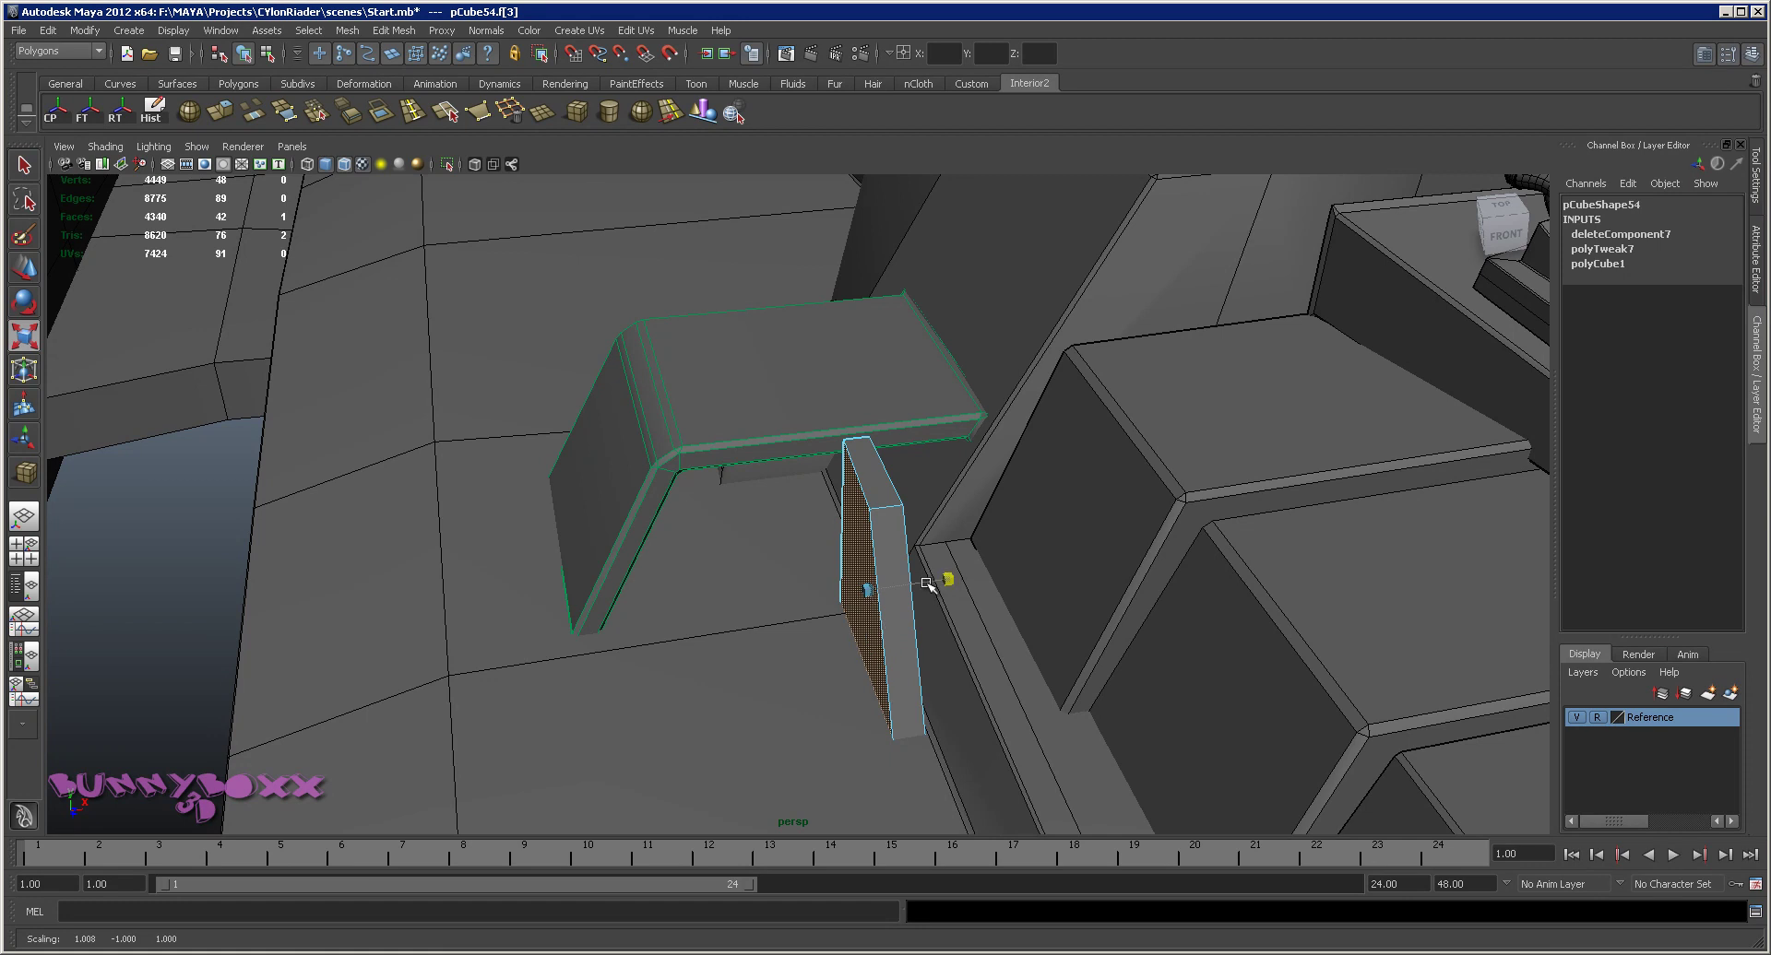
Shrink the opposite side face f[2] to about 0.619 and return to object selection
{"action": "left_click_drag", "start_coordinate": [876, 586], "coordinate": [927, 574], "text": "alt"}
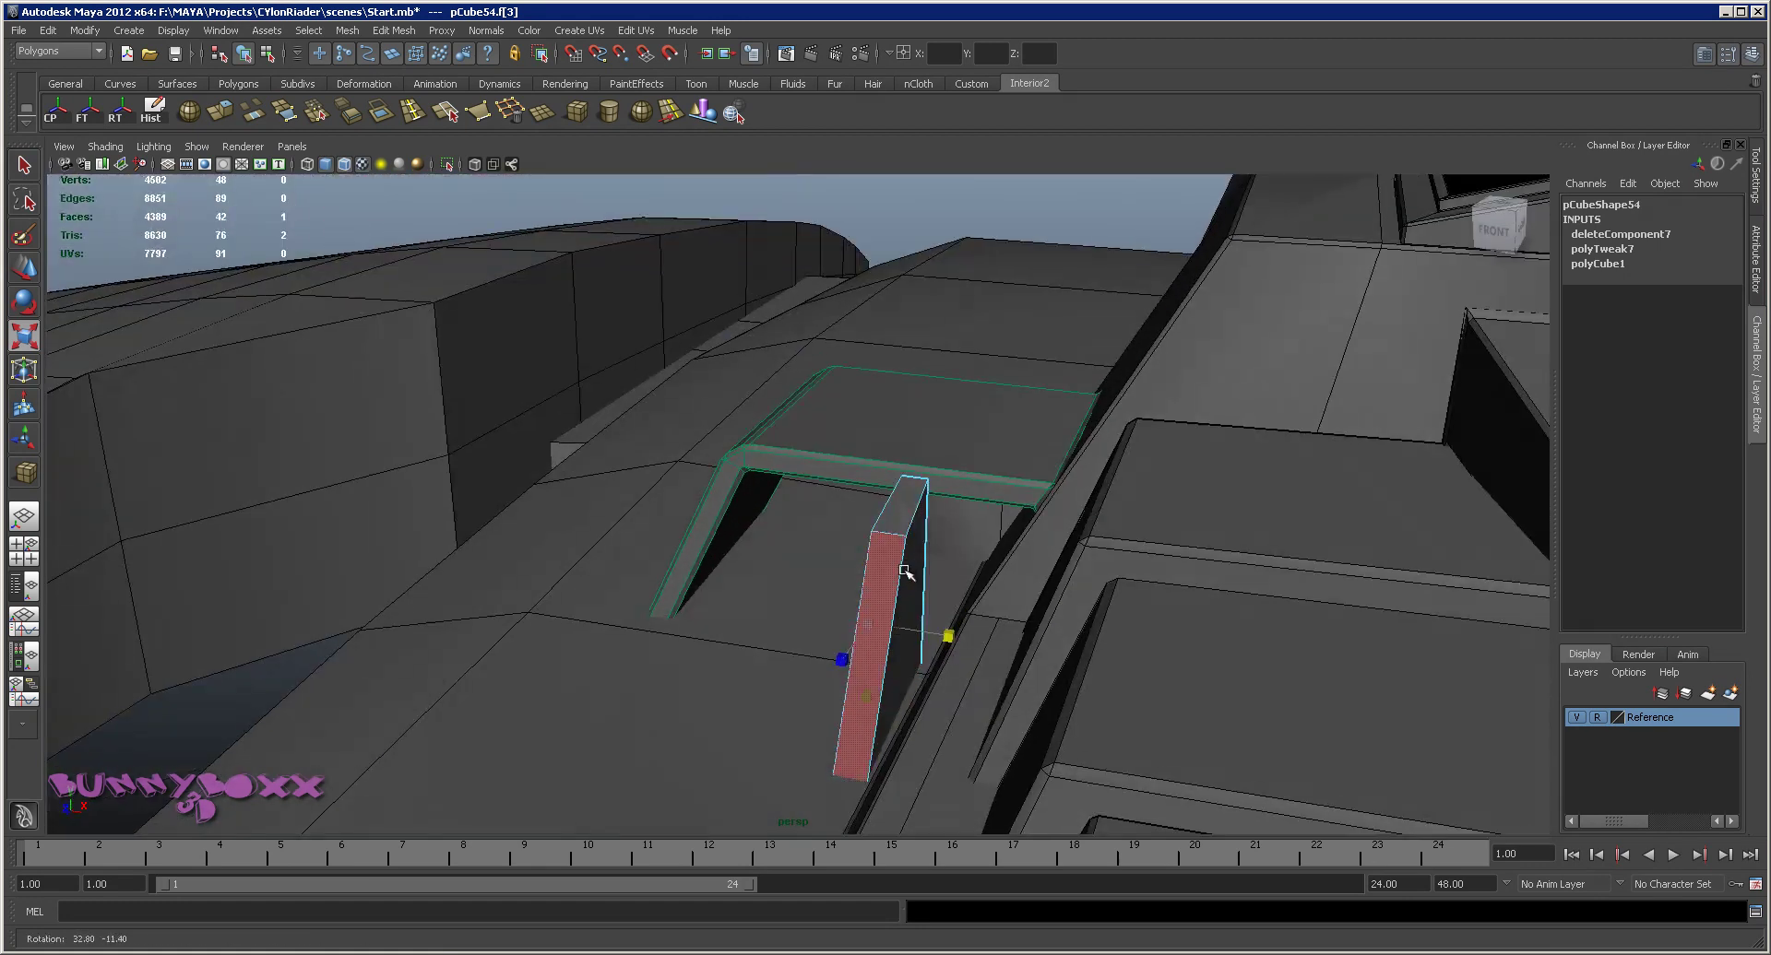
{"action": "left_click", "coordinate": [913, 576]}
{"action": "left_click_drag", "start_coordinate": [823, 619], "coordinate": [840, 619]}
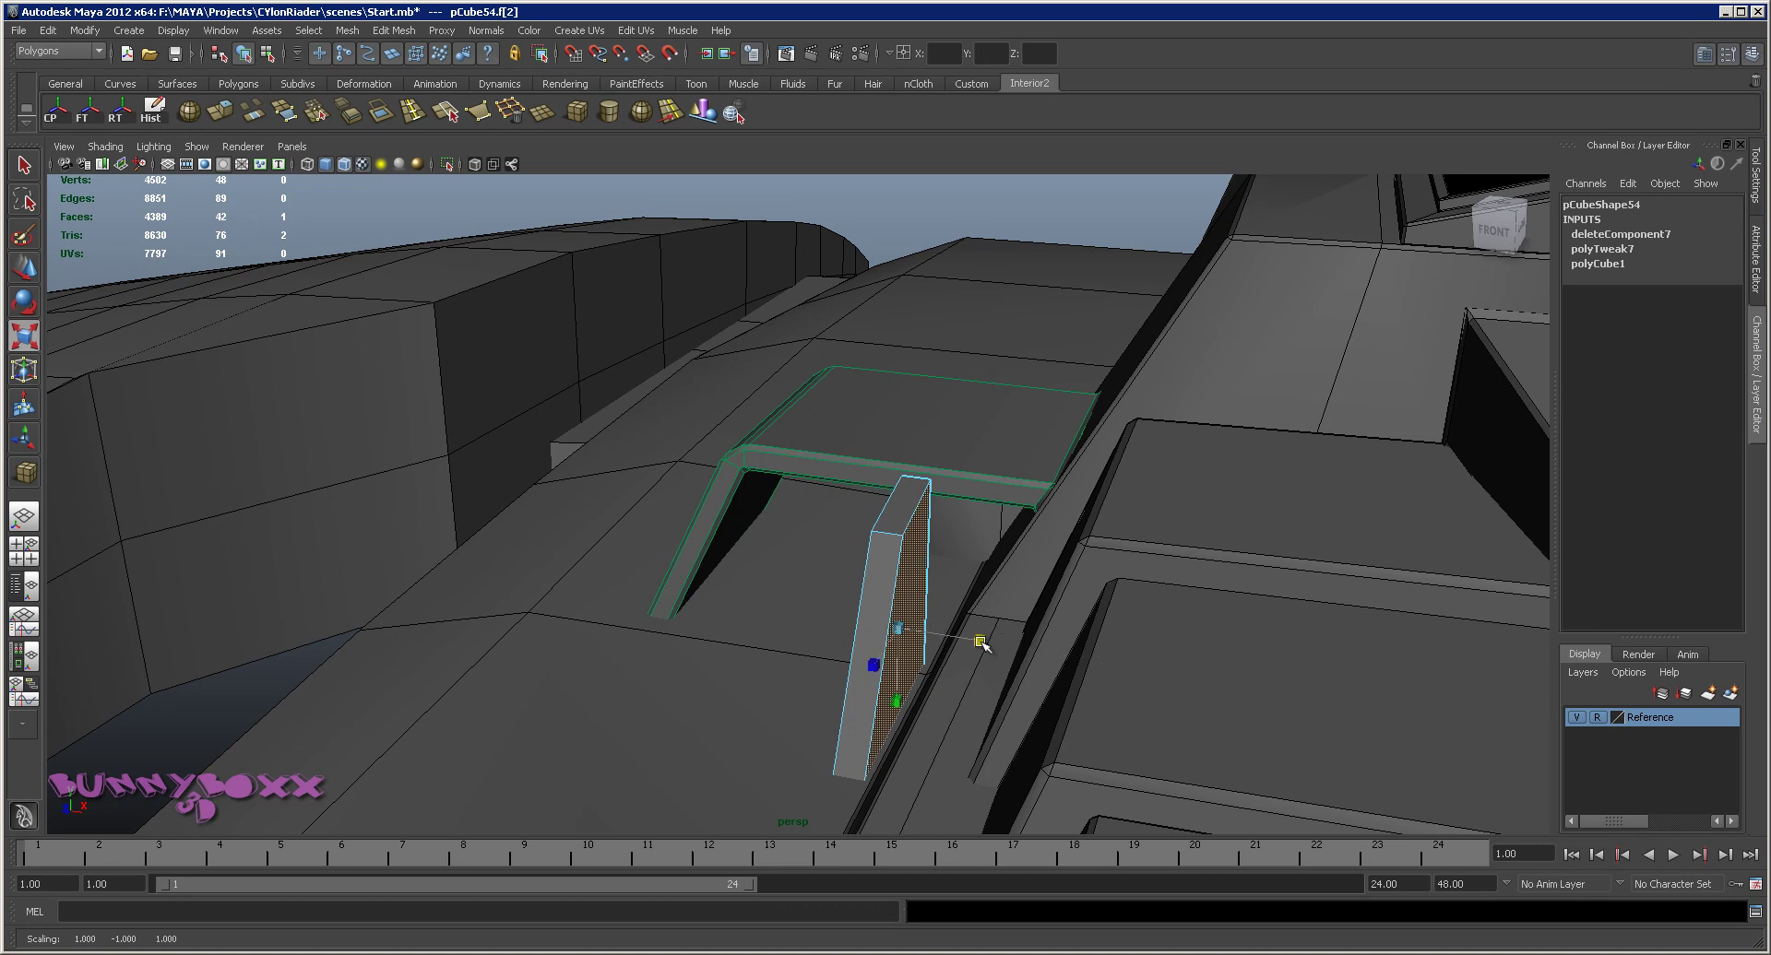
{"action": "mouse_move", "coordinate": [927, 624]}
{"action": "left_mouse_down", "text": "alt"}
{"action": "mouse_move", "coordinate": [985, 576]}
{"action": "mouse_move", "coordinate": [934, 626]}
{"action": "left_mouse_up", "text": "alt"}
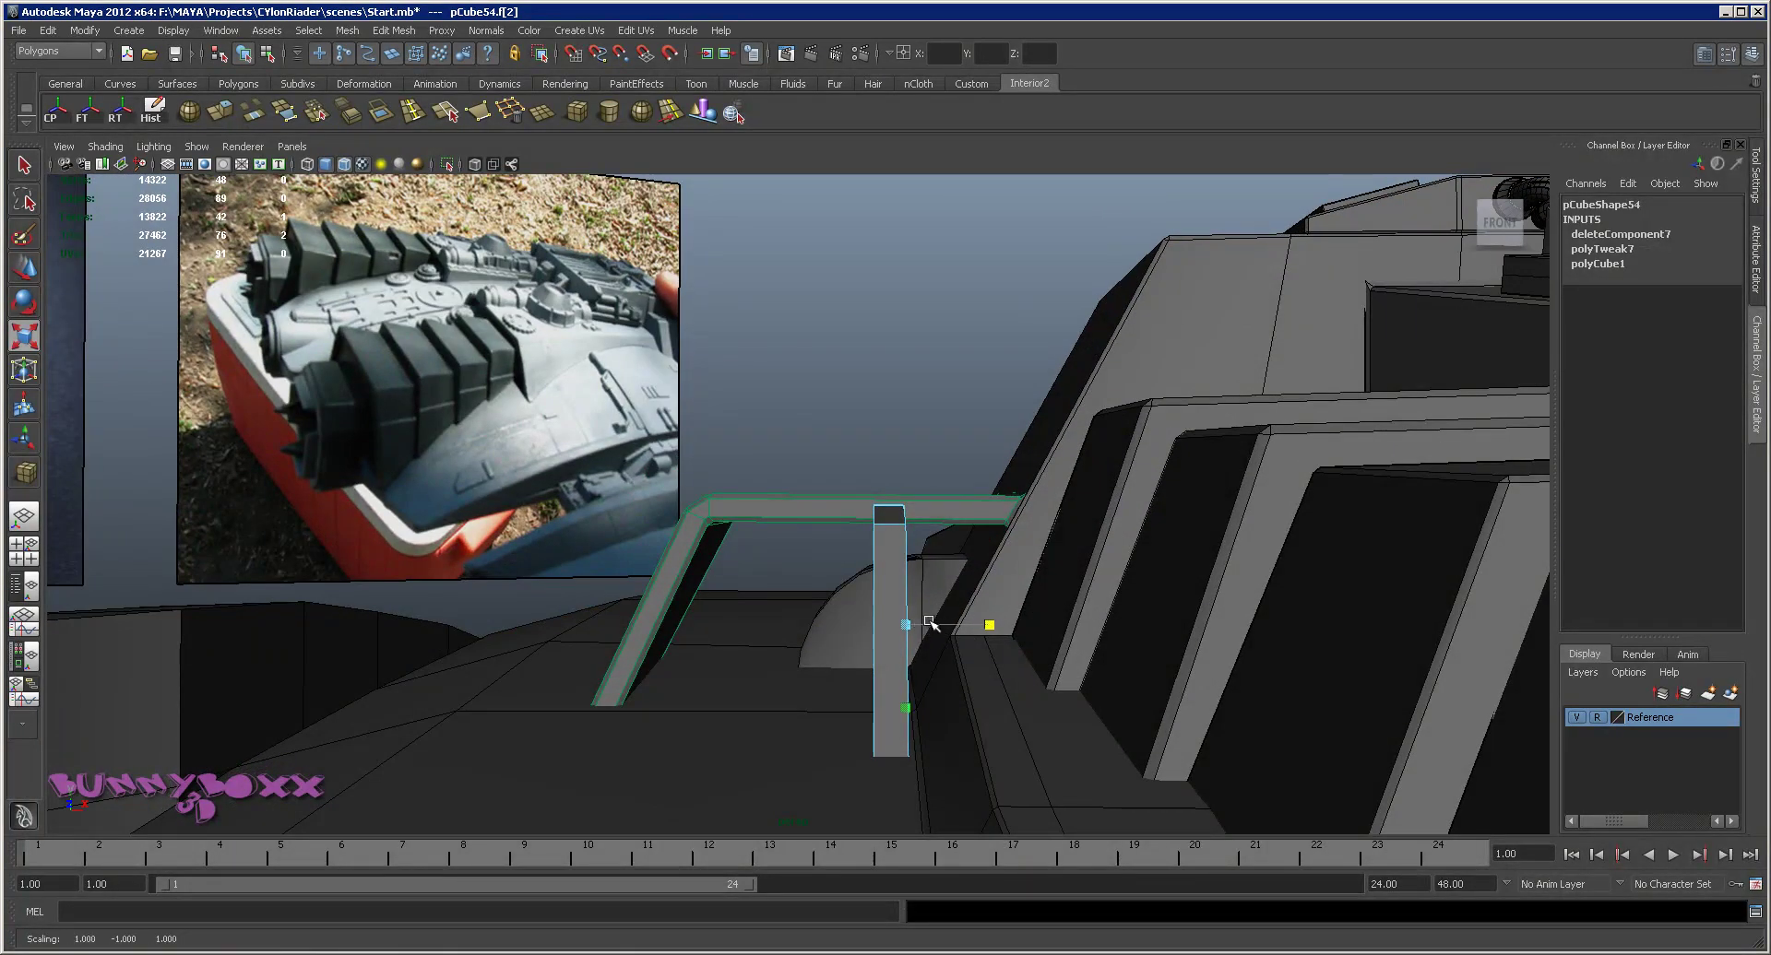
{"action": "key", "text": "["}
{"action": "right_click_drag", "start_coordinate": [894, 644], "coordinate": [959, 586]}
Bevel the panel's slanted edge and set the polyBevel13 Offset to about 0.15
{"action": "key", "text": "w"}
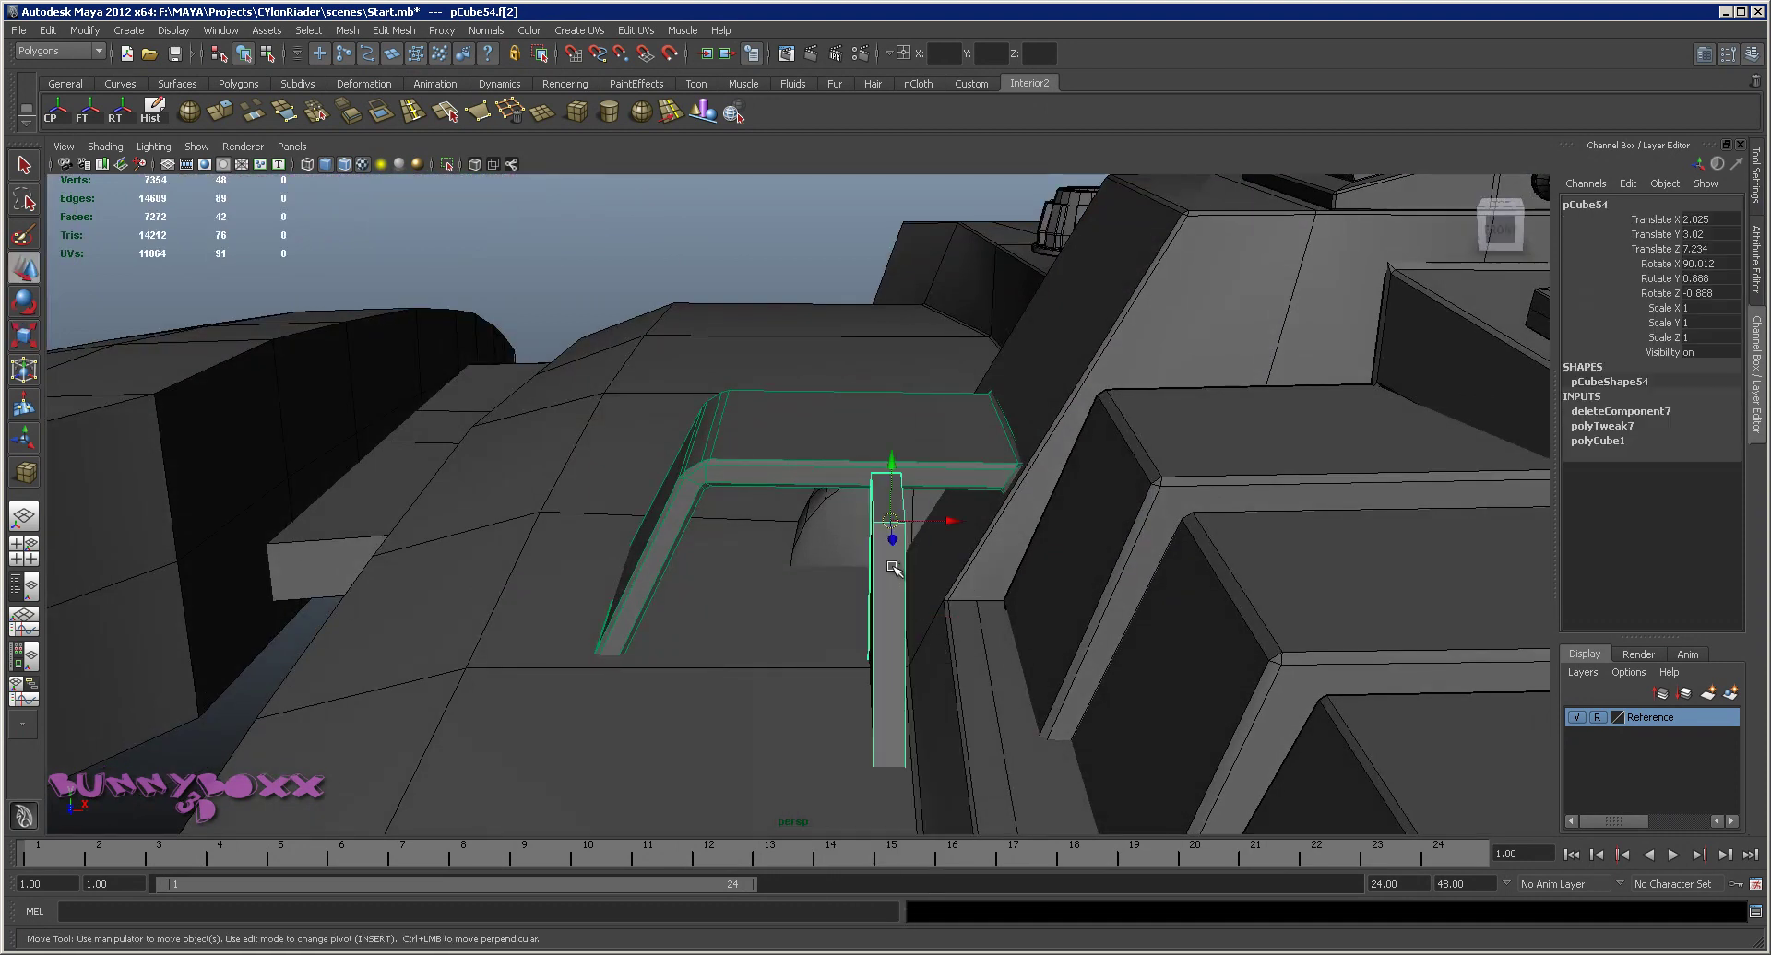
{"action": "left_click_drag", "start_coordinate": [948, 527], "coordinate": [948, 507]}
{"action": "key", "text": "]"}
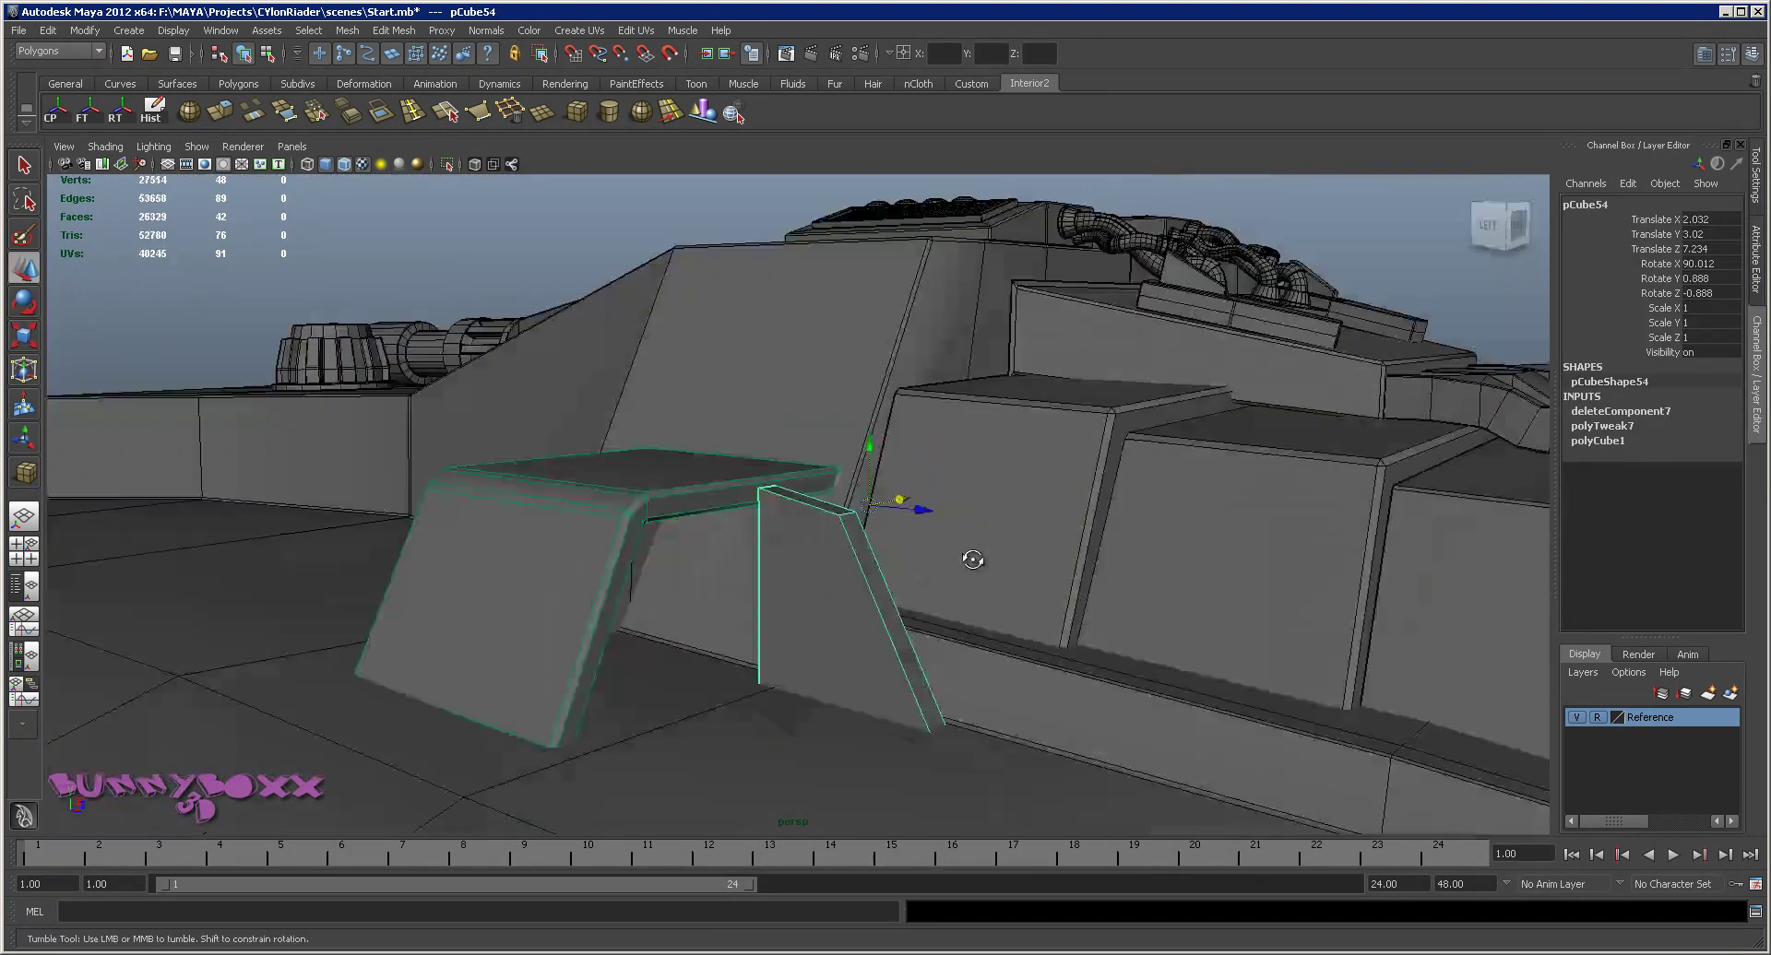
{"action": "left_click_drag", "start_coordinate": [807, 593], "coordinate": [811, 591], "text": "alt"}
{"action": "right_click", "coordinate": [811, 591]}
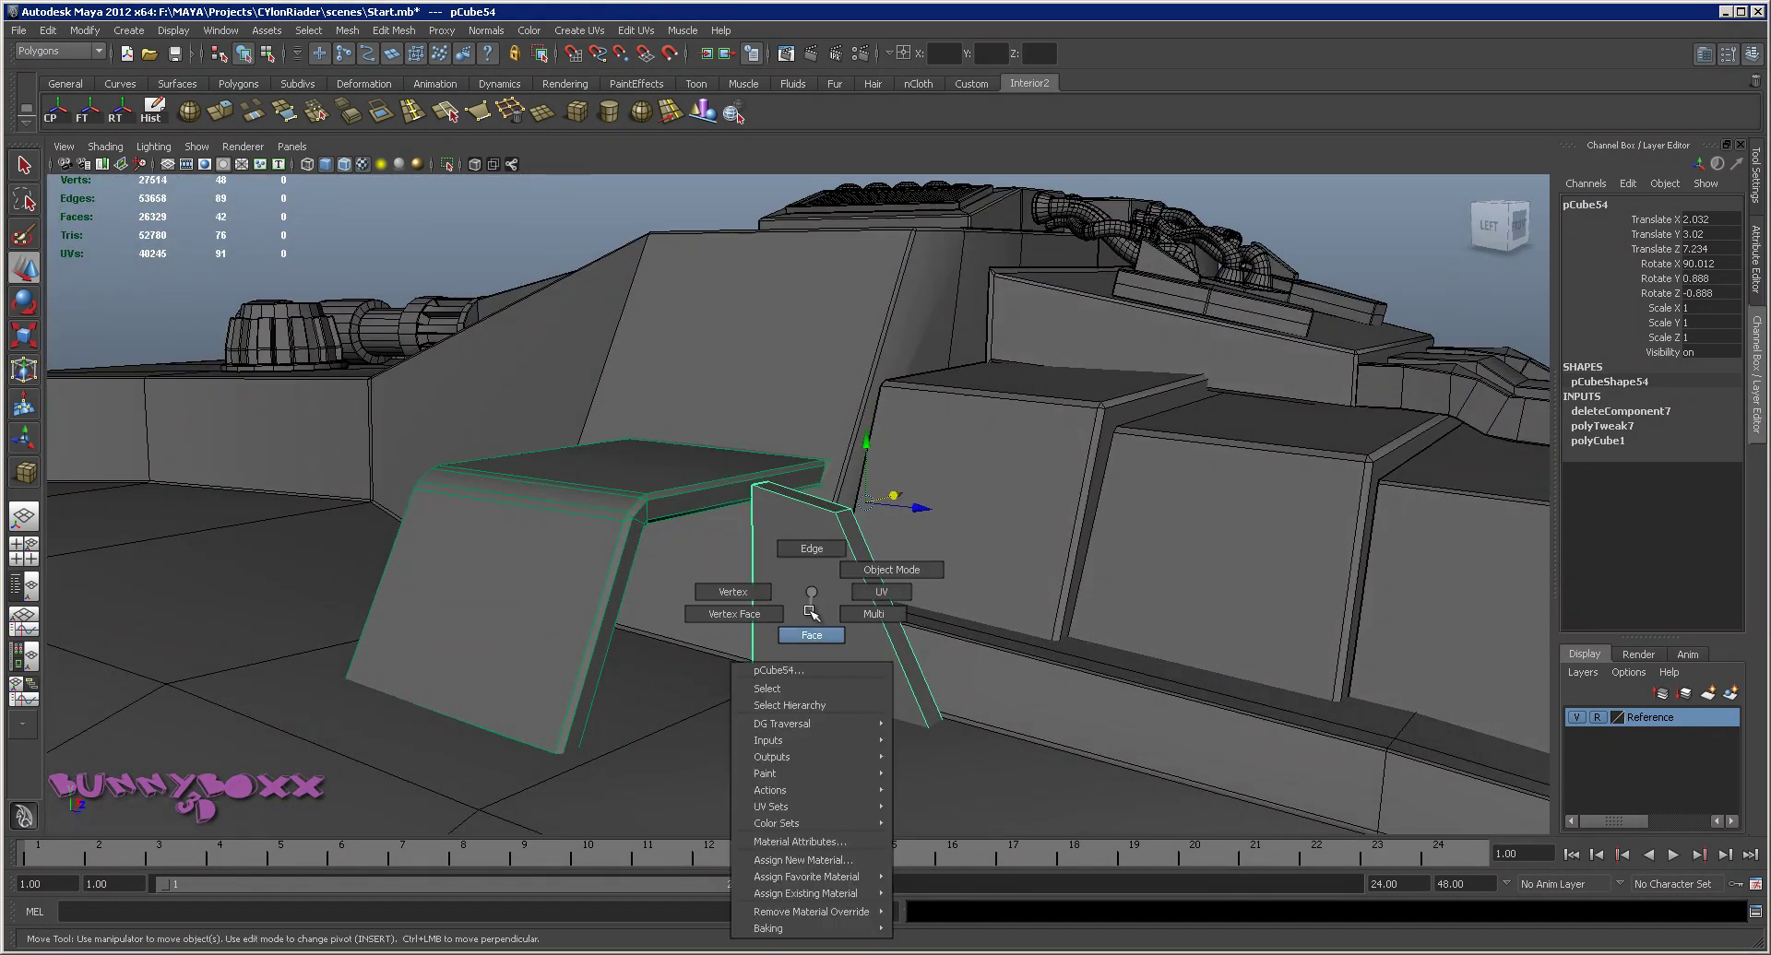
{"action": "left_click", "coordinate": [838, 560]}
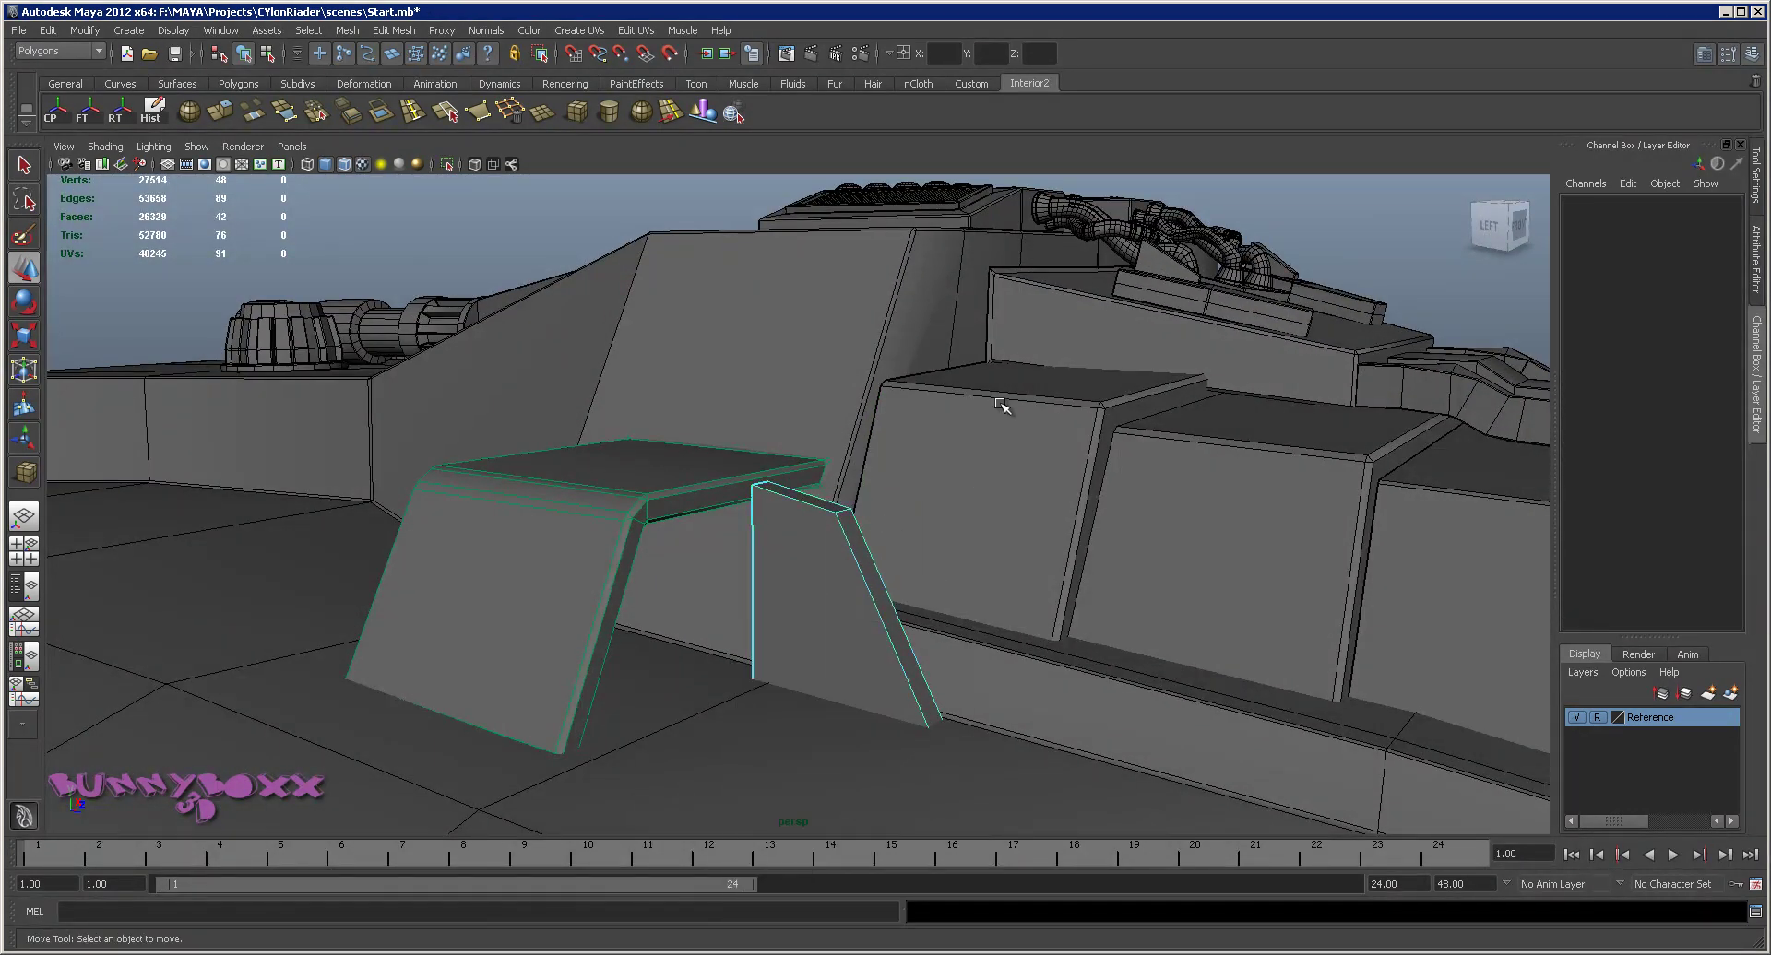
{"action": "left_click_drag", "start_coordinate": [844, 706], "coordinate": [839, 710]}
{"action": "mouse_move", "coordinate": [816, 587]}
{"action": "right_mouse_down", "text": "shift"}
{"action": "mouse_move", "coordinate": [849, 583]}
{"action": "mouse_move", "coordinate": [832, 606]}
{"action": "mouse_move", "coordinate": [911, 574]}
{"action": "right_mouse_up", "text": "shift"}
{"action": "left_click", "coordinate": [1671, 265]}
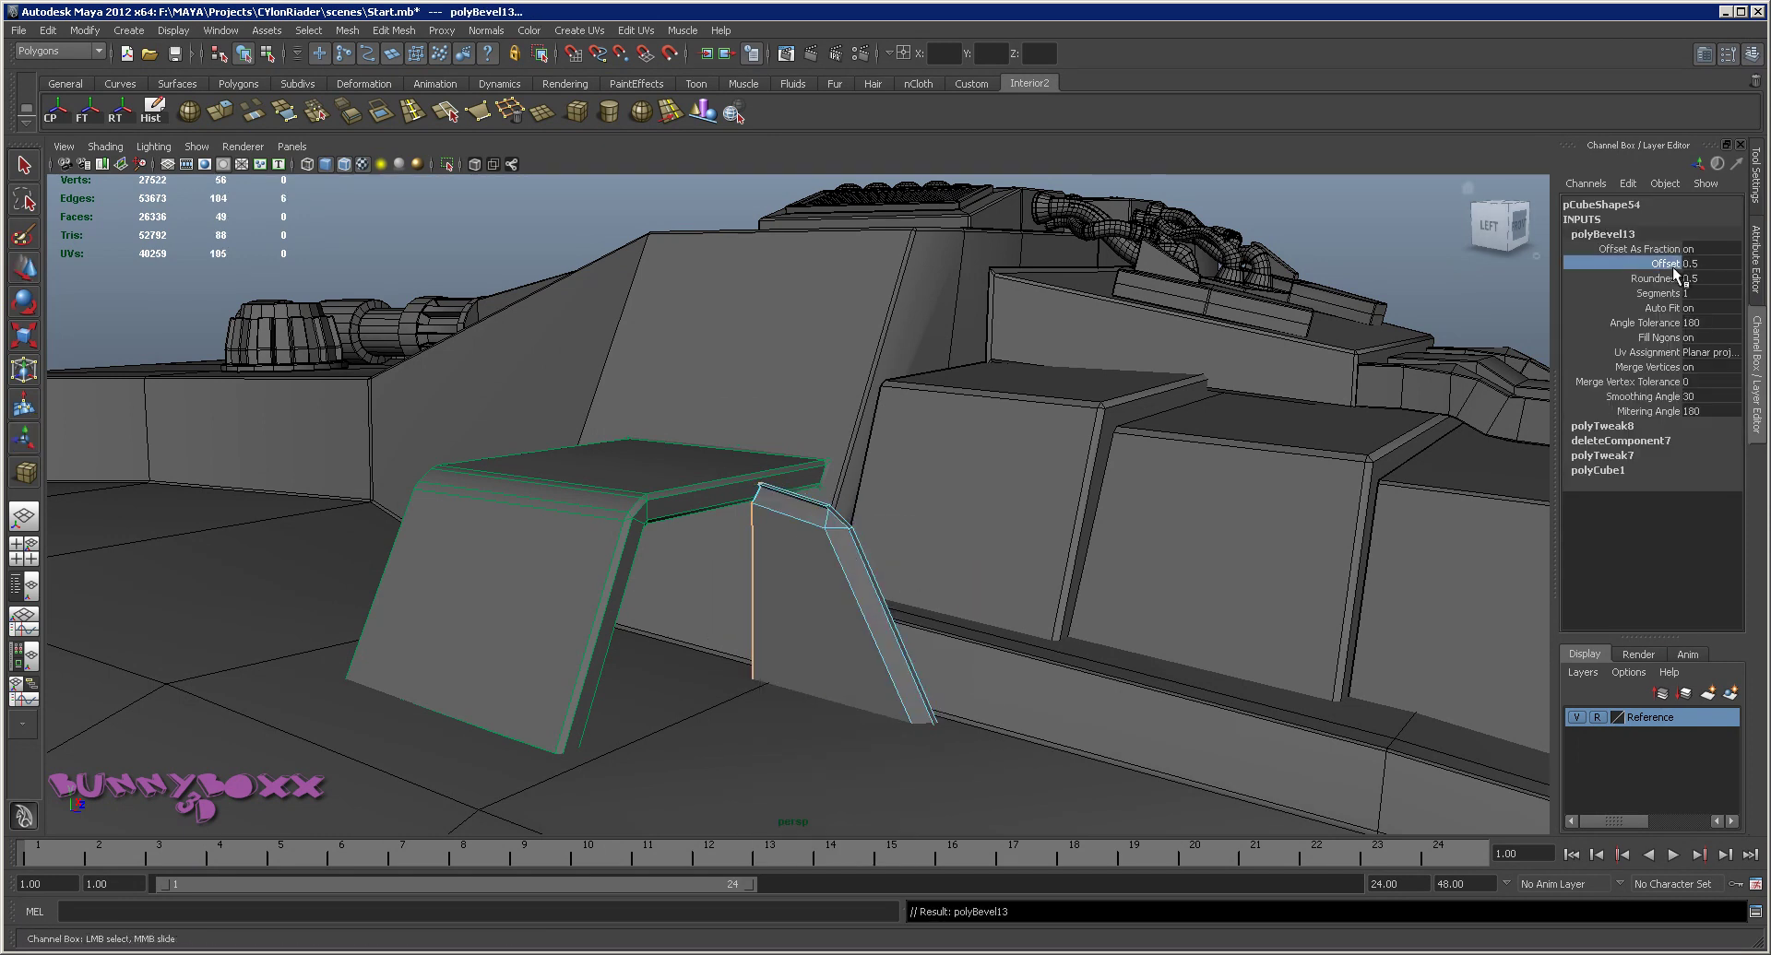
{"action": "middle_click_drag", "start_coordinate": [1102, 464], "coordinate": [1066, 472]}
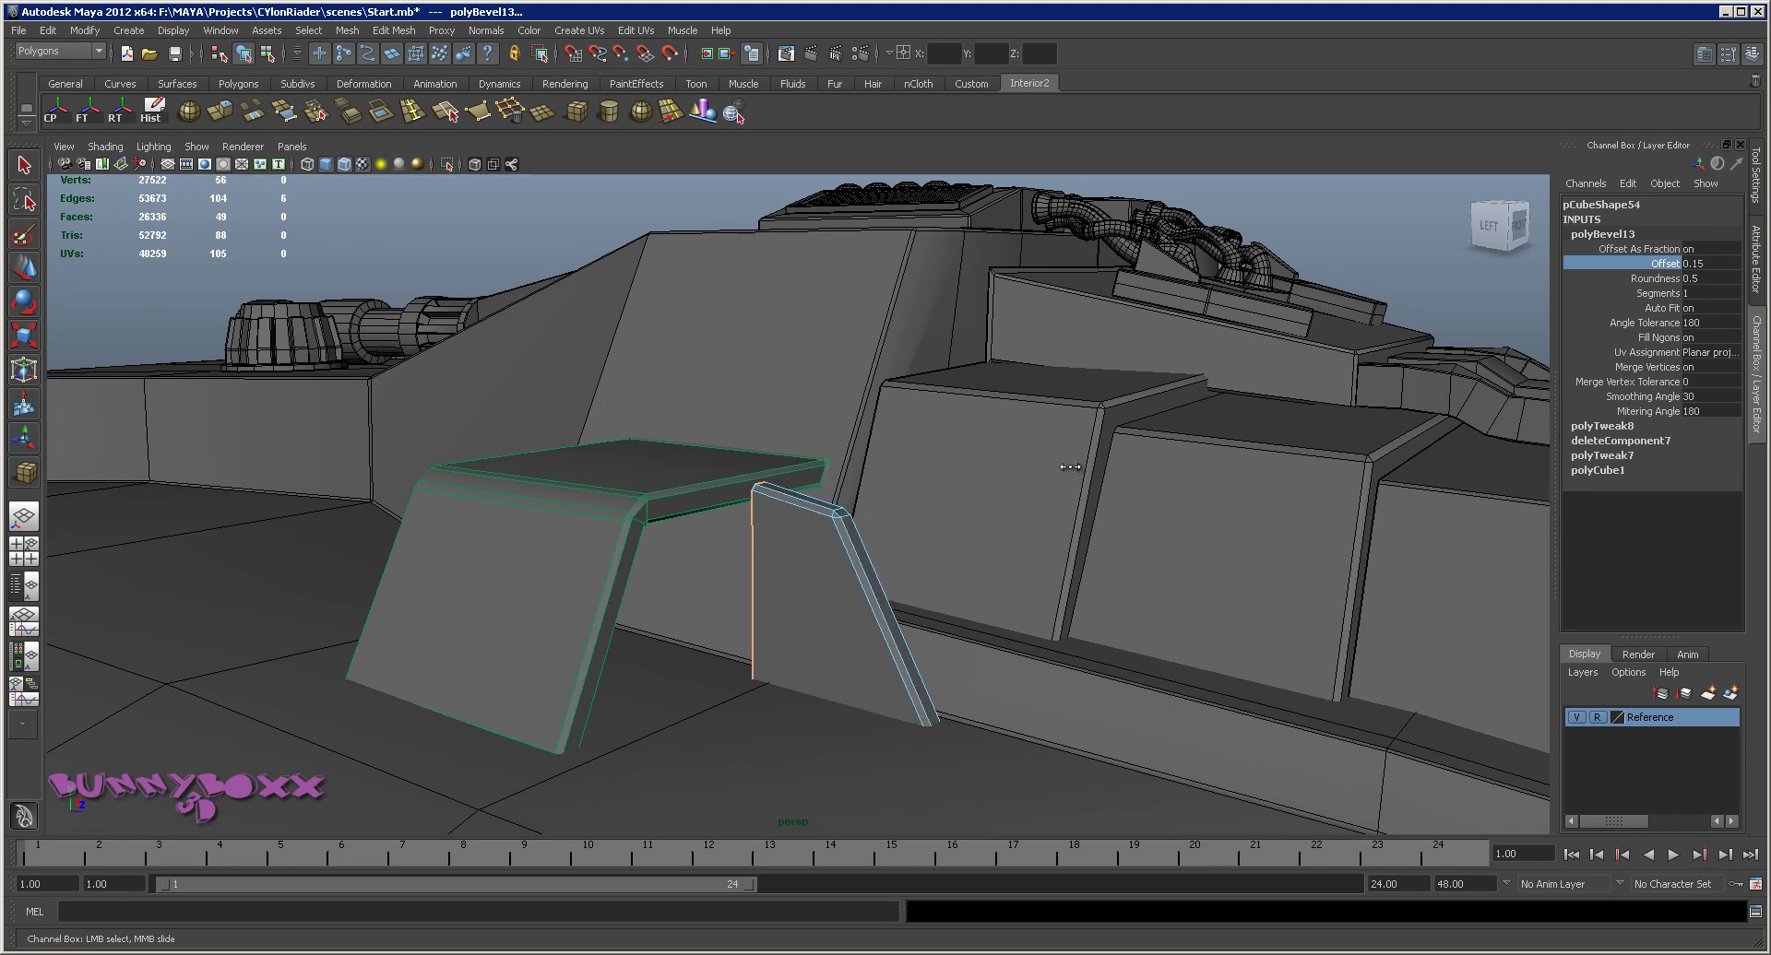
Raise the whole panel slightly to Translate Y 3.024
{"action": "right_click_drag", "start_coordinate": [788, 588], "coordinate": [830, 565]}
{"action": "left_click", "coordinate": [826, 564]}
{"action": "key", "text": "w"}
{"action": "left_click_drag", "start_coordinate": [866, 452], "coordinate": [869, 440]}
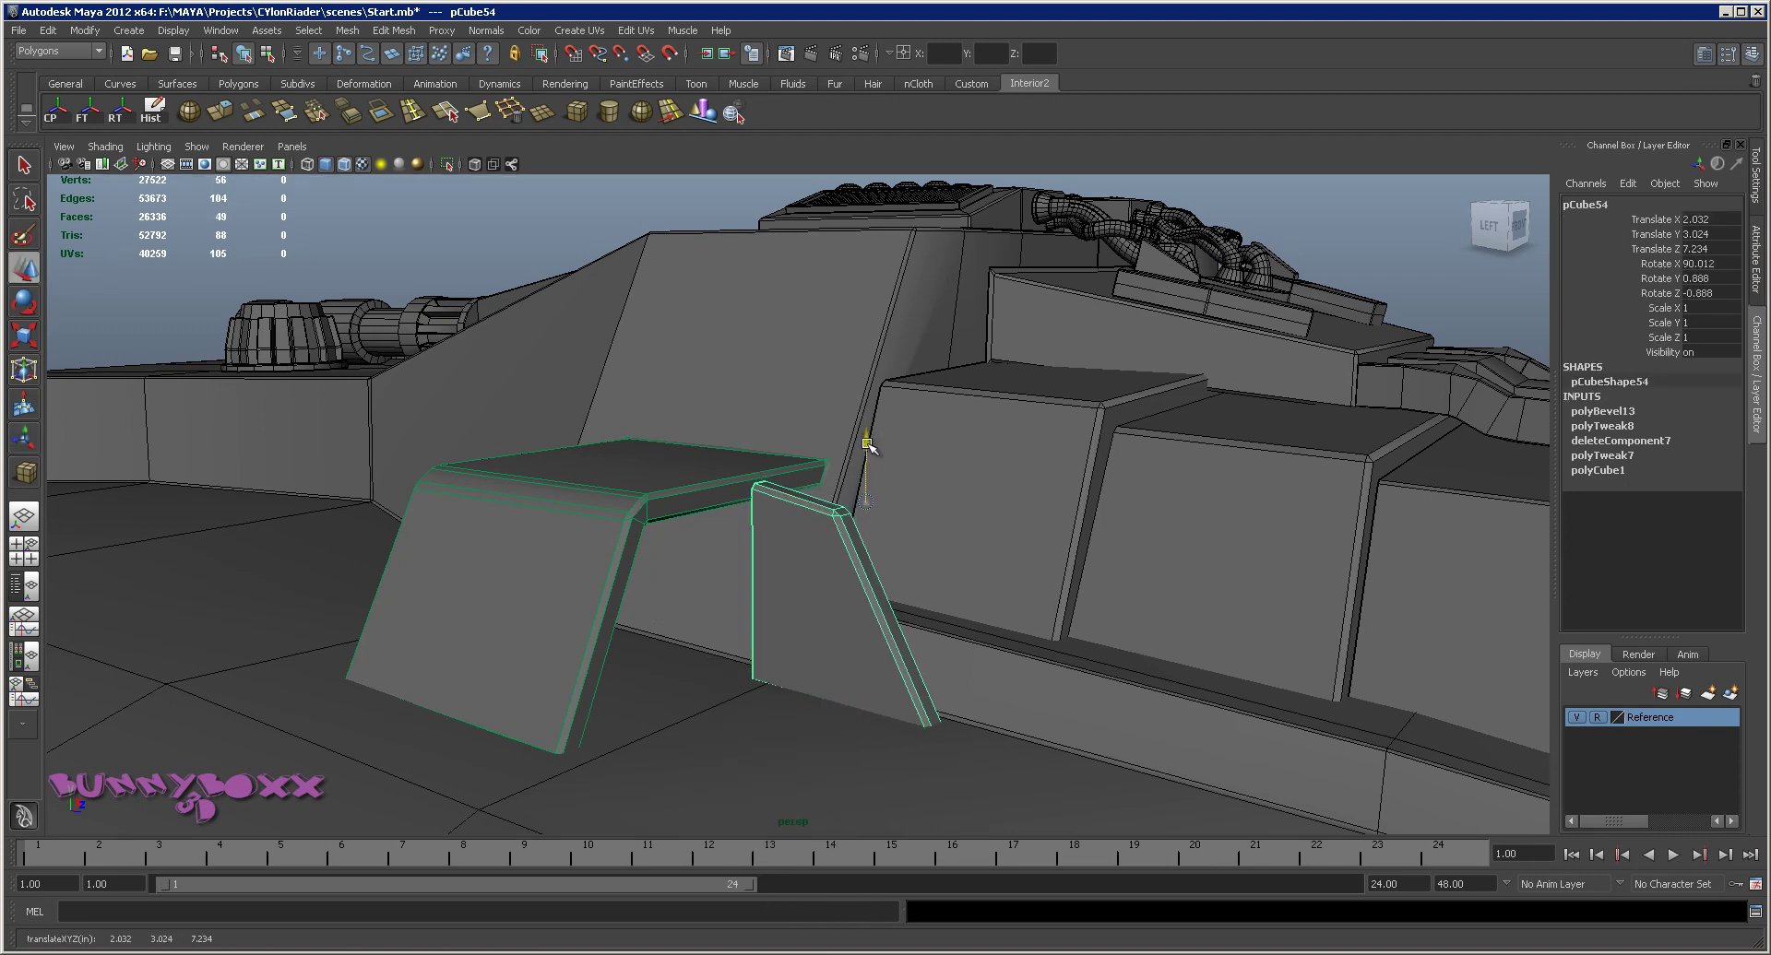
Select bottom vertices vtx[8:11], then shift top vertices vtx[2:7] along X
{"action": "right_click_drag", "start_coordinate": [816, 556], "coordinate": [941, 657]}
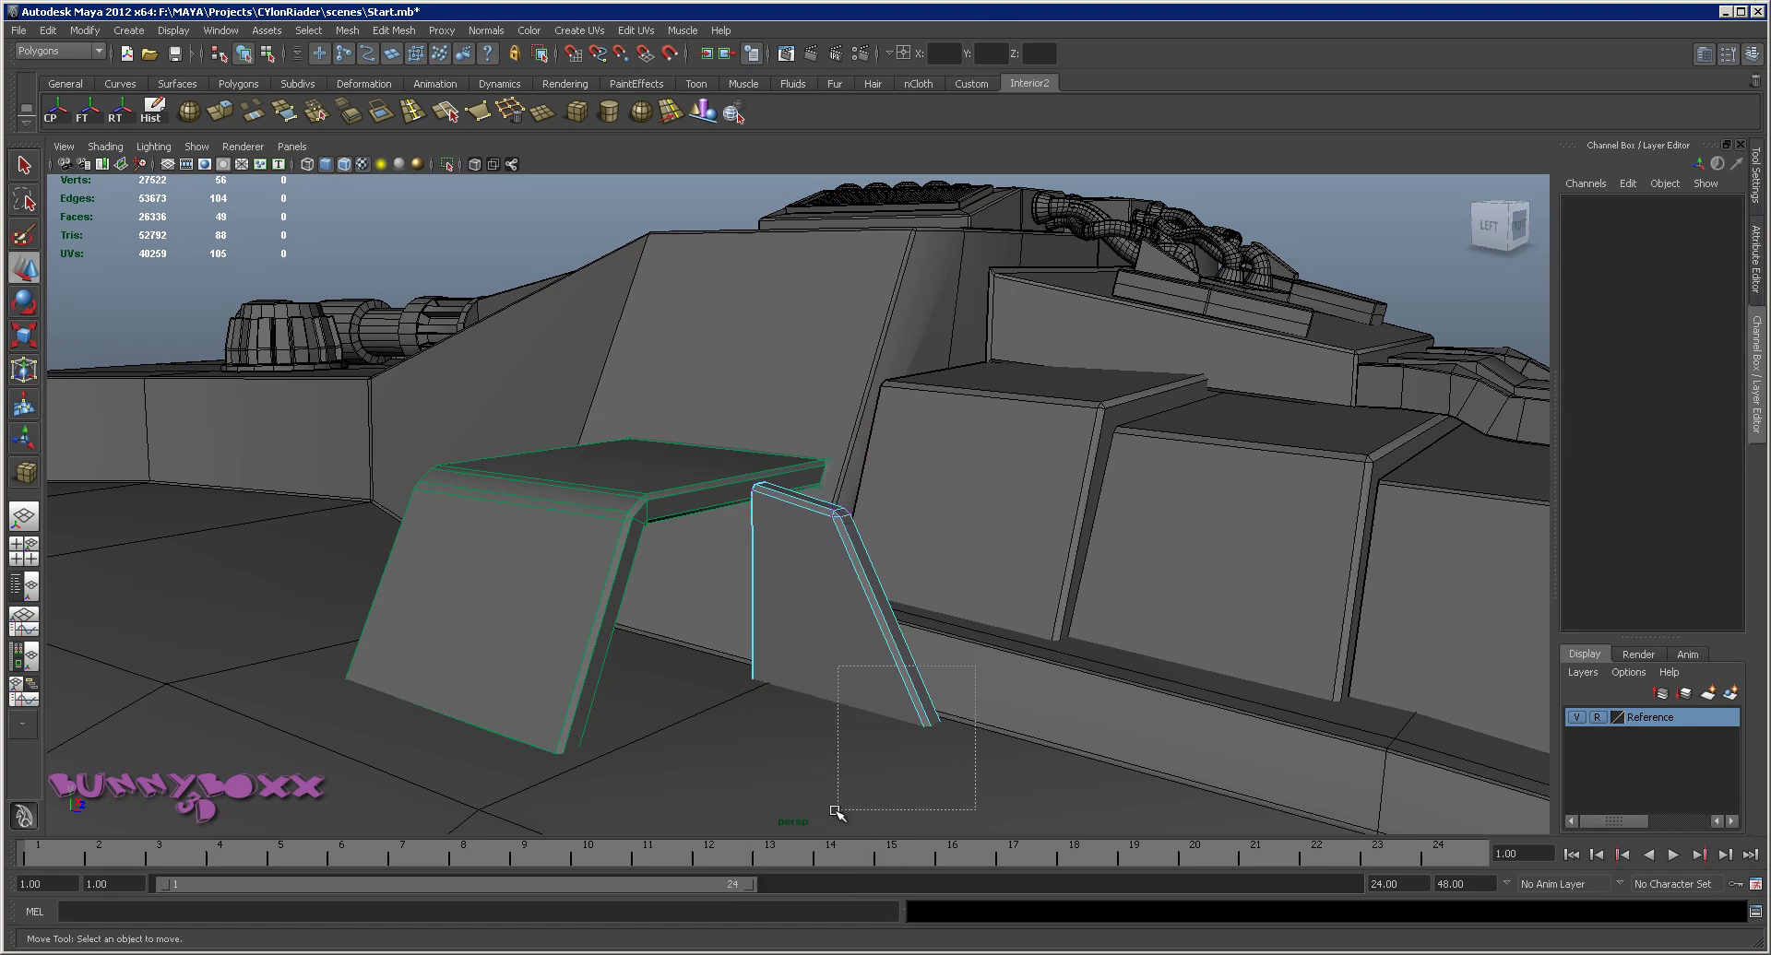
{"action": "left_click_drag", "start_coordinate": [836, 811], "coordinate": [835, 812]}
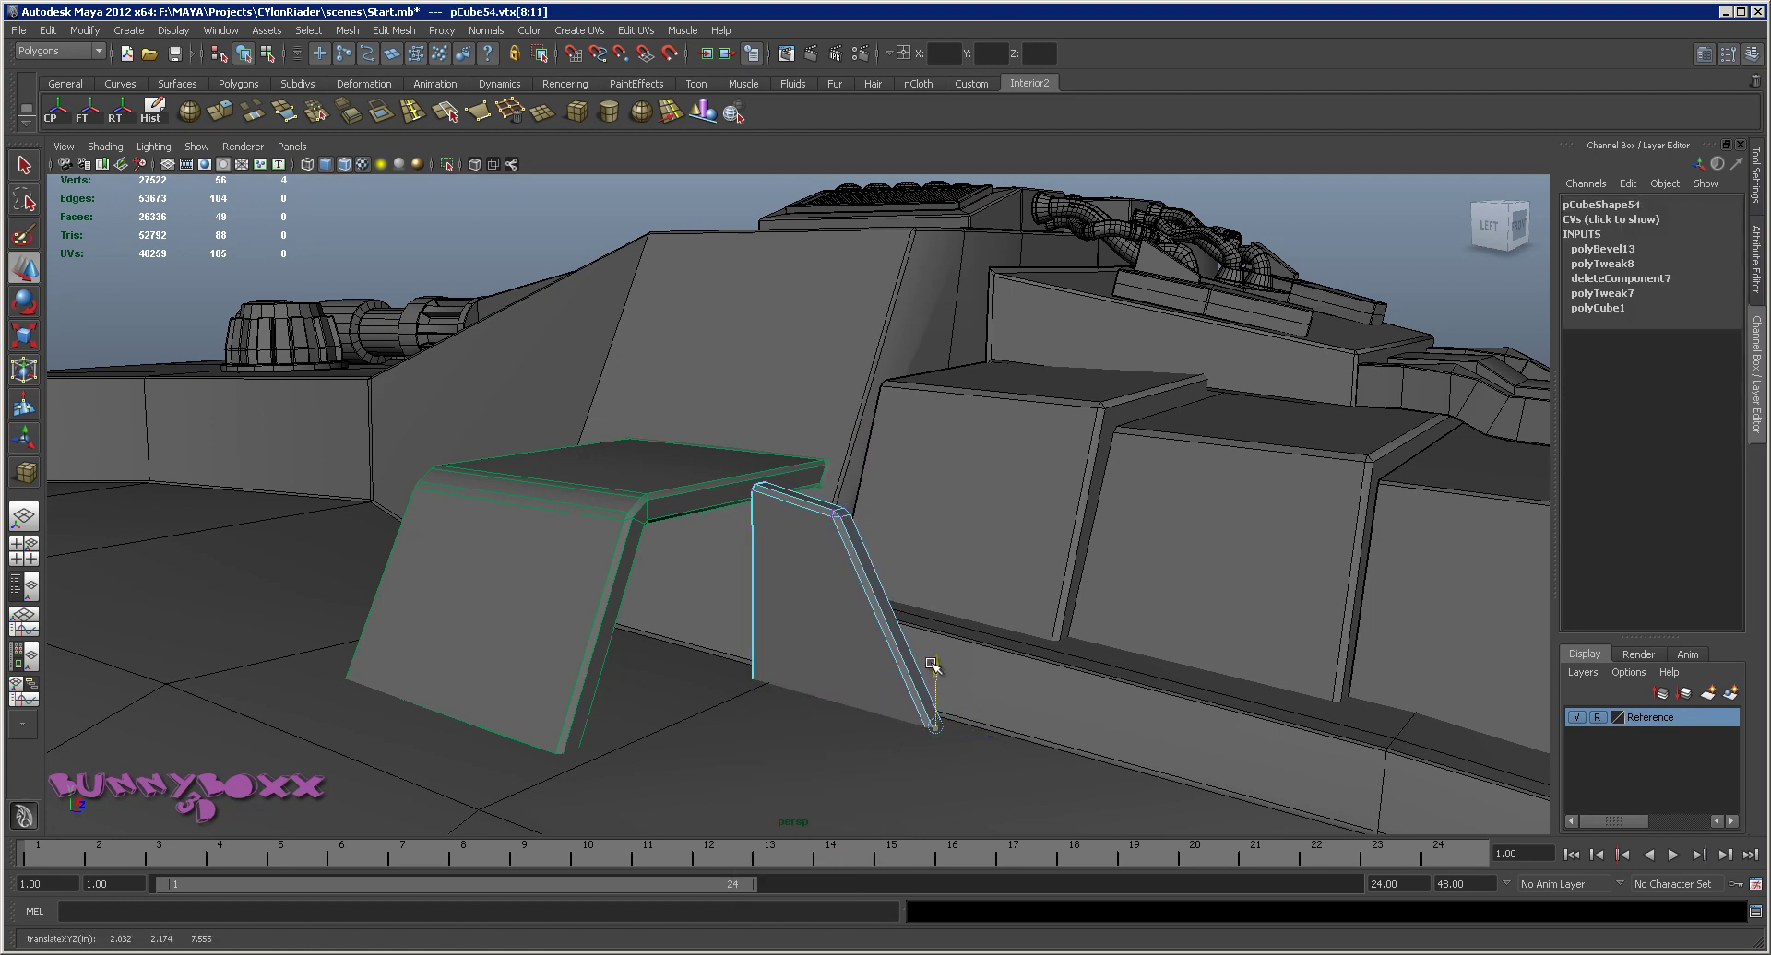
{"action": "right_click_drag", "start_coordinate": [835, 652], "coordinate": [836, 618]}
{"action": "left_click_drag", "start_coordinate": [835, 618], "coordinate": [809, 604], "text": "alt"}
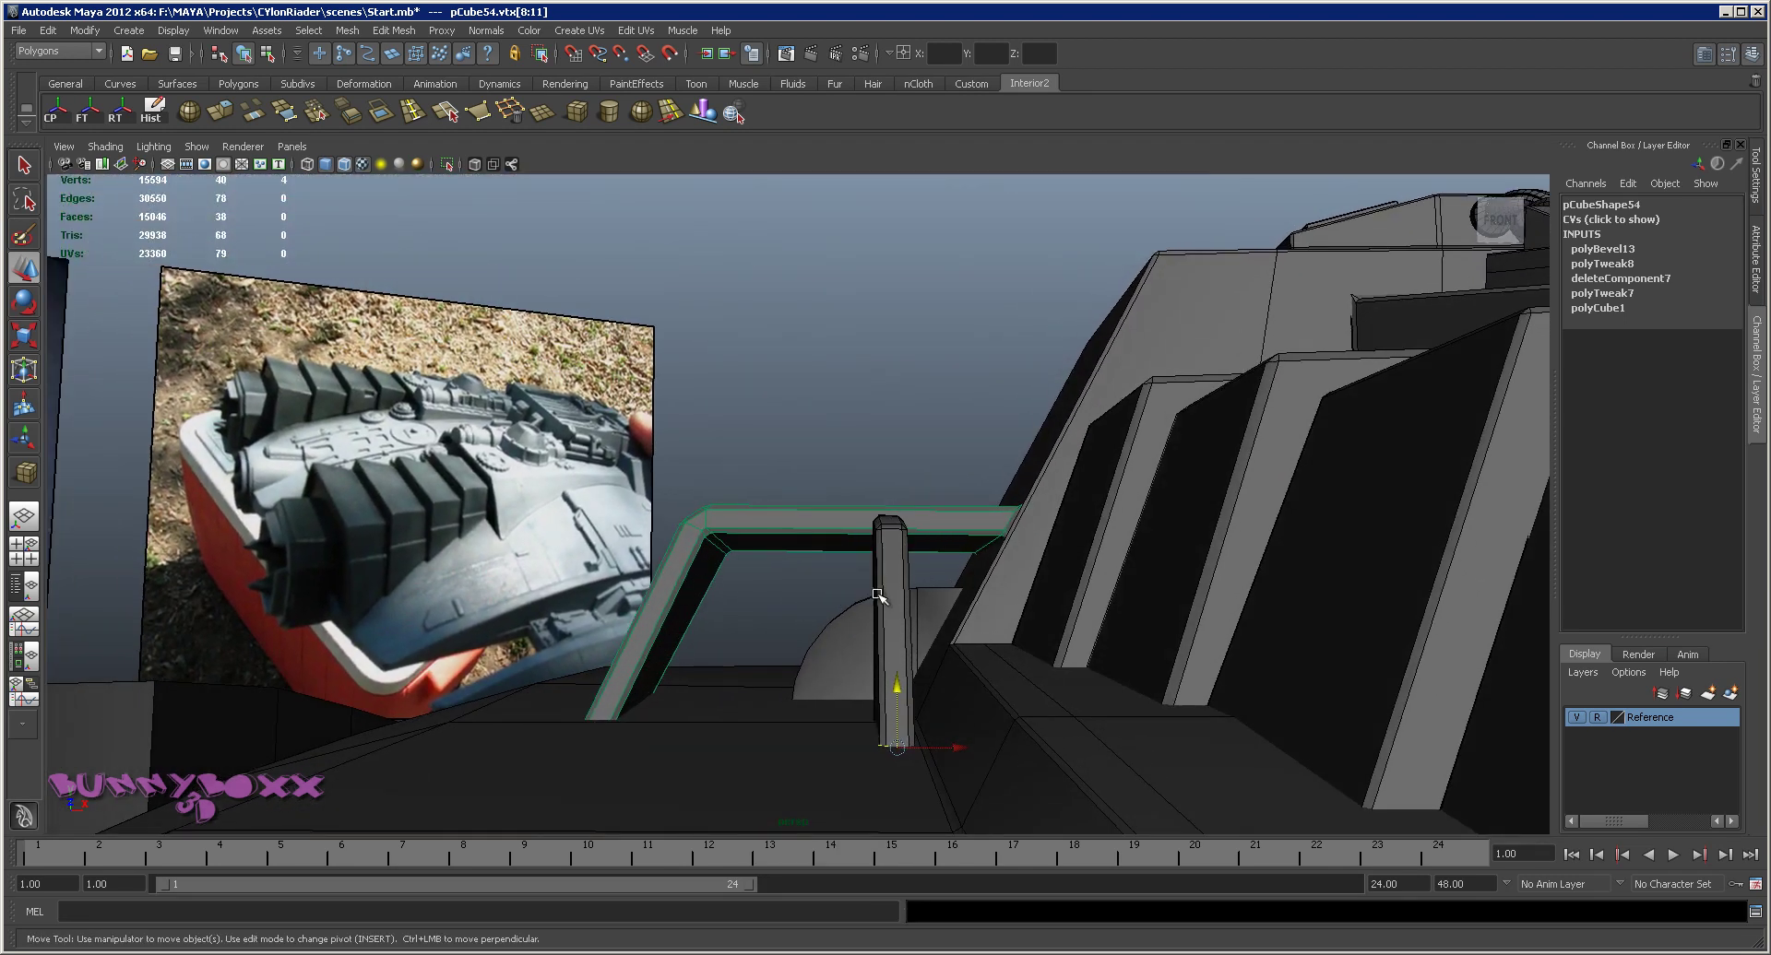
{"action": "key", "text": "F8"}
{"action": "left_click_drag", "start_coordinate": [862, 589], "coordinate": [894, 585], "text": "alt"}
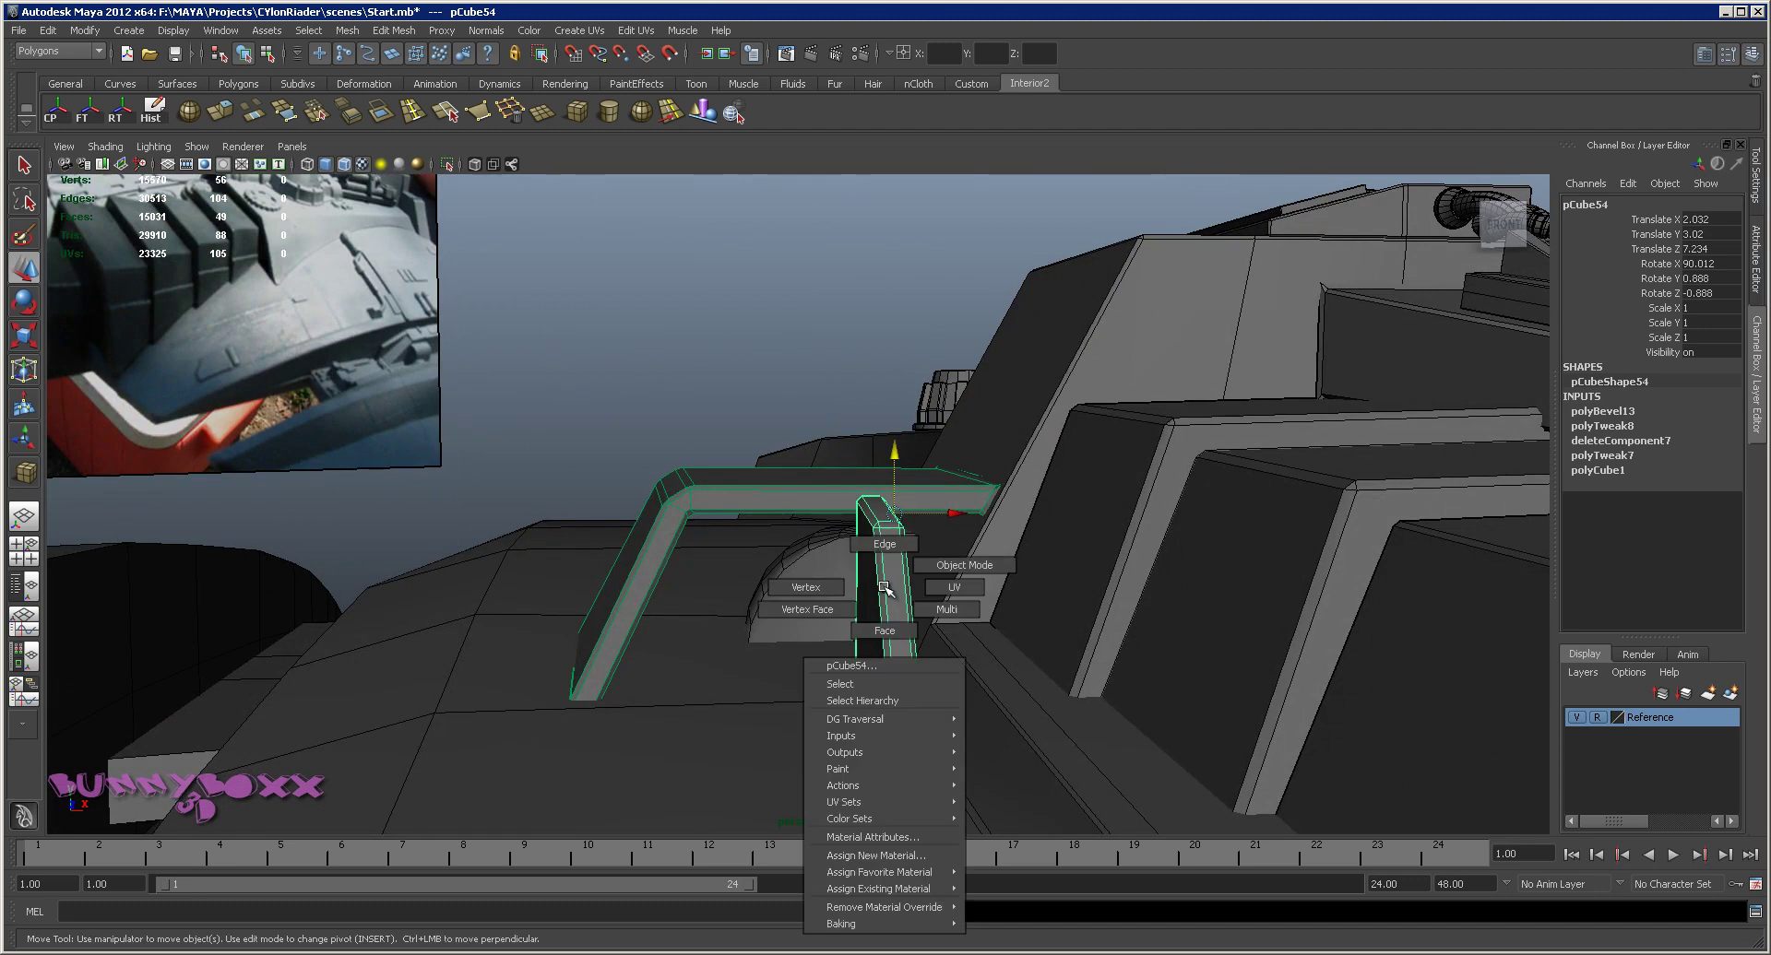
{"action": "key", "text": "F8"}
{"action": "mouse_move", "coordinate": [821, 450]}
{"action": "left_mouse_down"}
{"action": "mouse_move", "coordinate": [950, 535]}
{"action": "mouse_move", "coordinate": [1003, 506]}
{"action": "mouse_move", "coordinate": [1295, 604]}
{"action": "mouse_move", "coordinate": [1023, 506]}
{"action": "mouse_move", "coordinate": [996, 516]}
{"action": "mouse_move", "coordinate": [980, 565]}
{"action": "mouse_move", "coordinate": [897, 590]}
{"action": "mouse_move", "coordinate": [842, 581]}
{"action": "mouse_move", "coordinate": [822, 513]}
{"action": "mouse_move", "coordinate": [831, 457]}
{"action": "mouse_move", "coordinate": [785, 471]}
{"action": "left_mouse_up"}
Raise the panel's top vertices along Y
{"action": "mouse_move", "coordinate": [784, 471]}
{"action": "right_mouse_down", "text": "alt"}
{"action": "mouse_move", "coordinate": [778, 529]}
{"action": "mouse_move", "coordinate": [803, 585]}
{"action": "mouse_move", "coordinate": [711, 632]}
{"action": "mouse_move", "coordinate": [654, 724]}
{"action": "right_mouse_up", "text": "alt"}
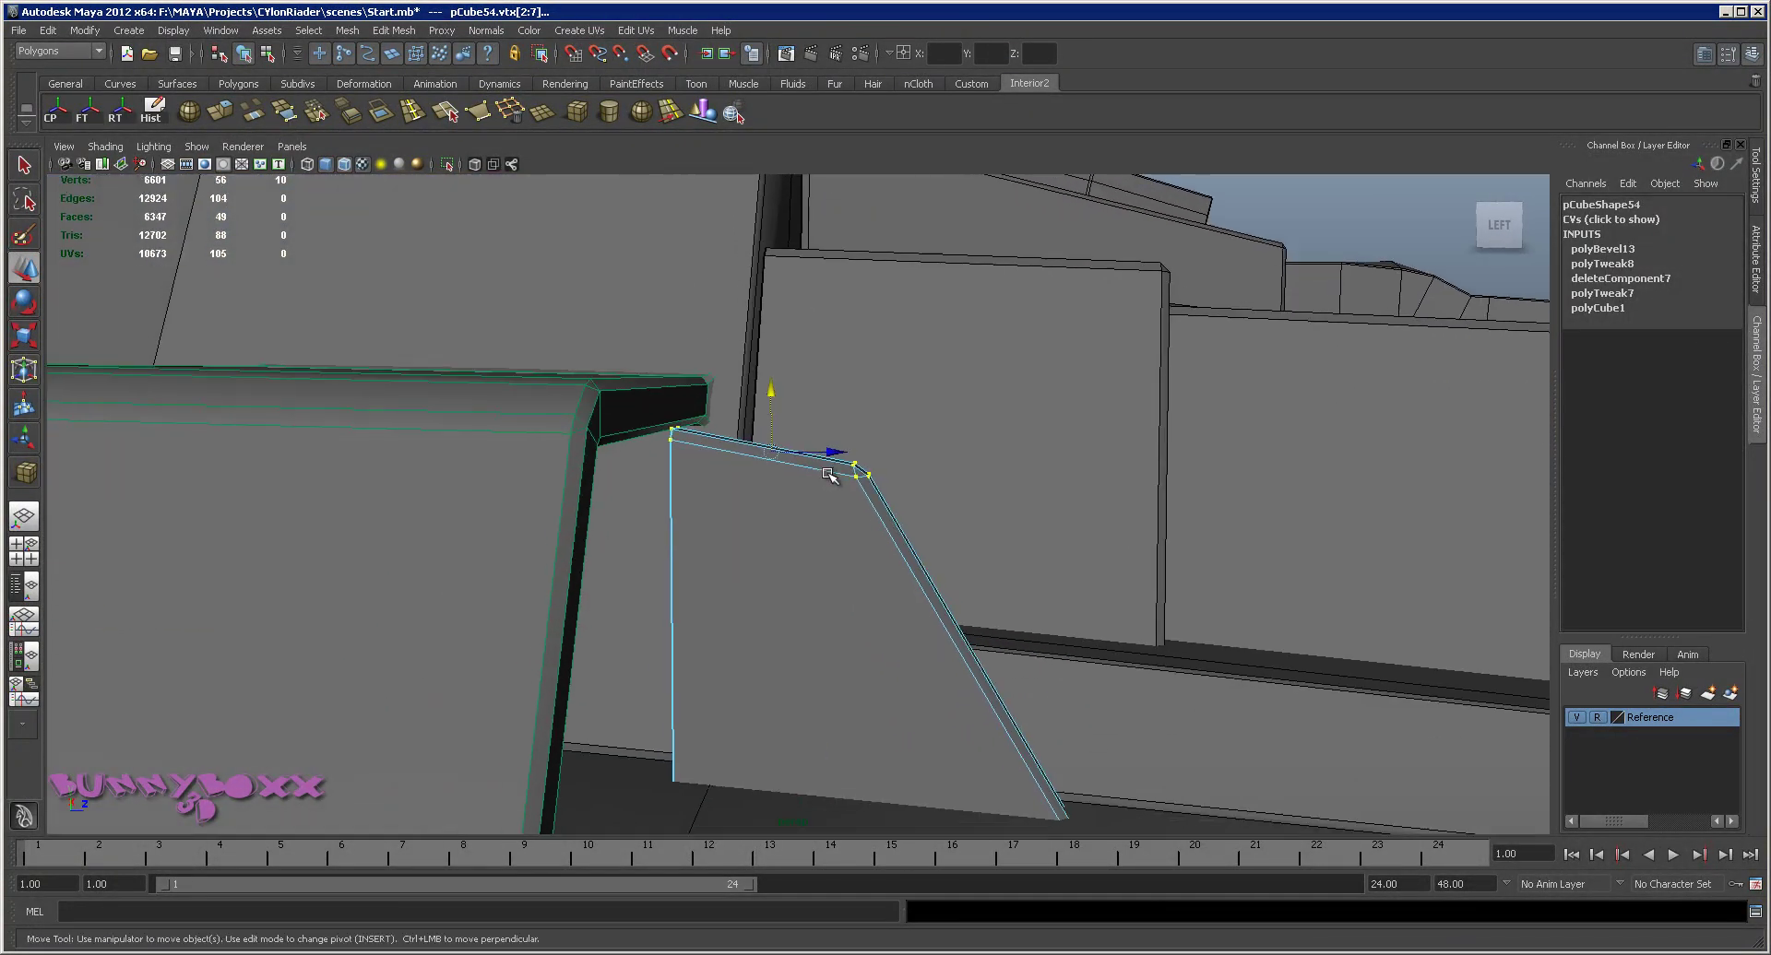
{"action": "middle_click_drag", "start_coordinate": [655, 724], "coordinate": [876, 504], "text": "alt"}
{"action": "mouse_move", "coordinate": [881, 400]}
{"action": "left_mouse_down"}
{"action": "mouse_move", "coordinate": [893, 363]}
{"action": "mouse_move", "coordinate": [910, 491]}
{"action": "left_mouse_up"}
{"action": "mouse_move", "coordinate": [910, 491]}
{"action": "right_mouse_down", "text": "alt"}
{"action": "mouse_move", "coordinate": [1073, 551]}
{"action": "mouse_move", "coordinate": [1093, 393]}
{"action": "right_mouse_up", "text": "alt"}
{"action": "left_click", "coordinate": [1102, 347]}
Center pCube54's pivot and slide it along Z to 6.776
{"action": "left_click", "coordinate": [795, 581]}
{"action": "right_click_drag", "start_coordinate": [812, 553], "coordinate": [830, 561]}
{"action": "left_click_drag", "start_coordinate": [878, 551], "coordinate": [889, 533], "text": "alt"}
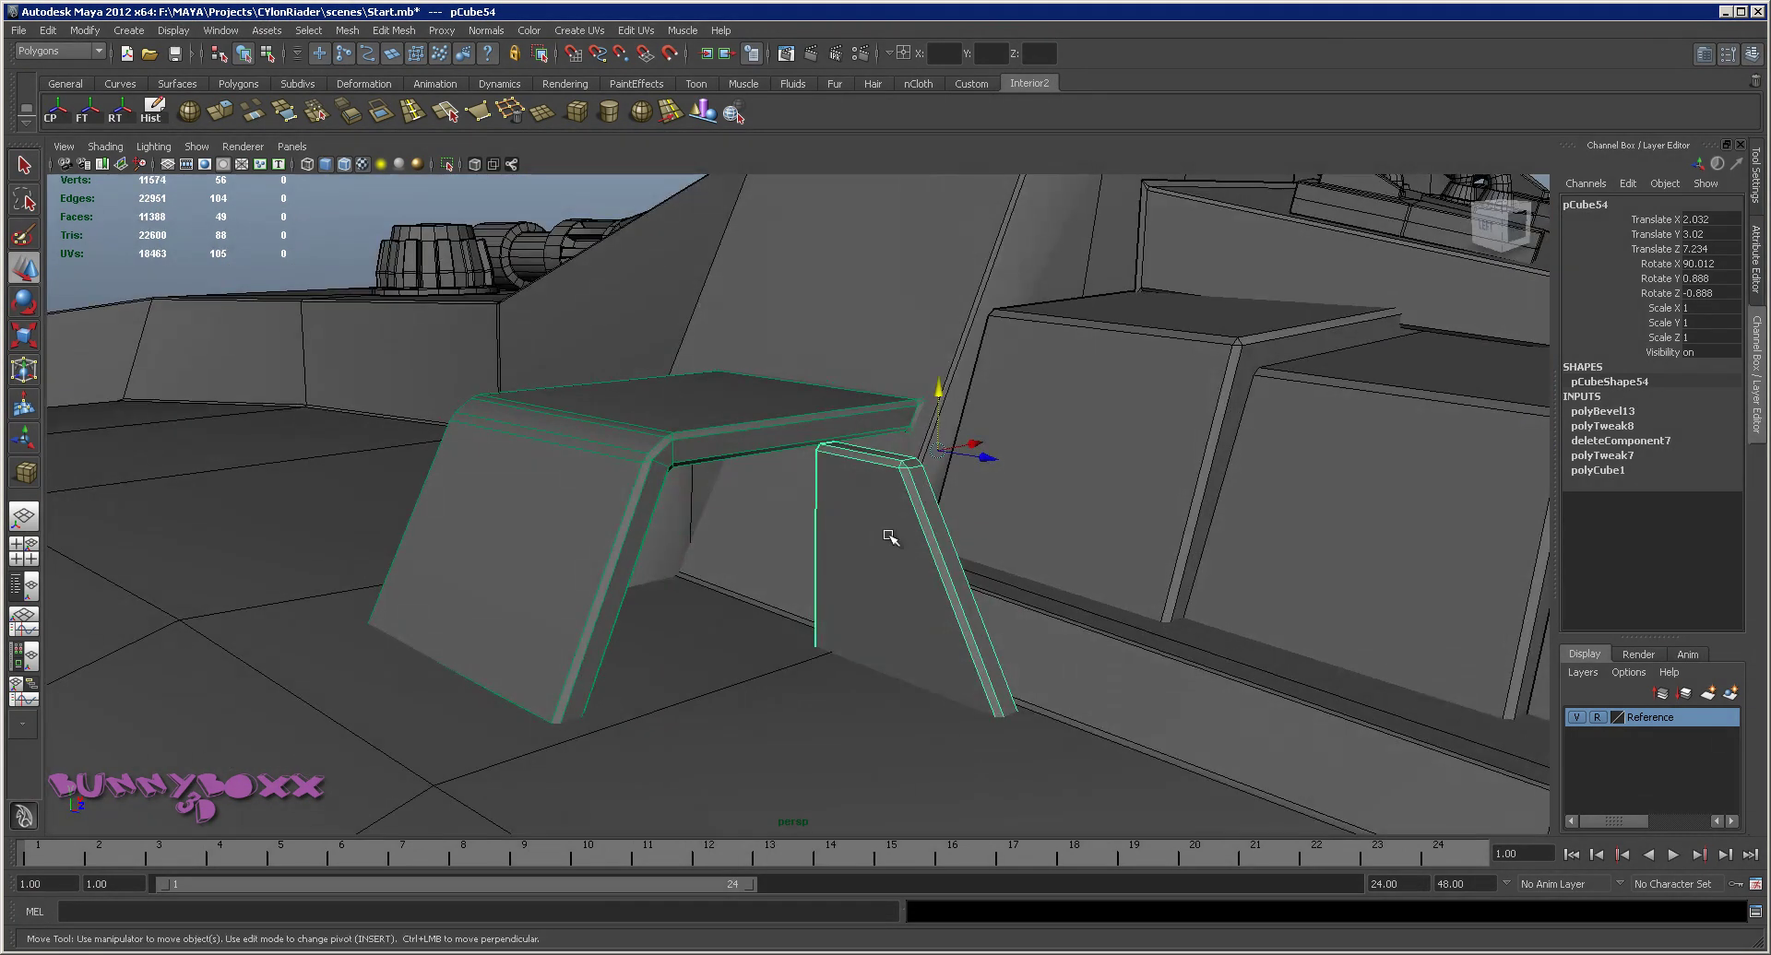
{"action": "left_click", "coordinate": [58, 118]}
{"action": "mouse_move", "coordinate": [646, 461]}
{"action": "left_mouse_down", "text": "alt"}
{"action": "mouse_move", "coordinate": [864, 522]}
{"action": "mouse_move", "coordinate": [799, 550]}
{"action": "mouse_move", "coordinate": [798, 489]}
{"action": "mouse_move", "coordinate": [839, 494]}
{"action": "mouse_move", "coordinate": [861, 579]}
{"action": "mouse_move", "coordinate": [769, 585]}
{"action": "left_mouse_up", "text": "alt"}
Nudge pCube54 to X 2.025, then shift vertices vtx[8:11] along Z and slightly up
{"action": "mouse_move", "coordinate": [940, 579]}
{"action": "left_mouse_down"}
{"action": "mouse_move", "coordinate": [949, 557]}
{"action": "mouse_move", "coordinate": [874, 674]}
{"action": "left_mouse_up"}
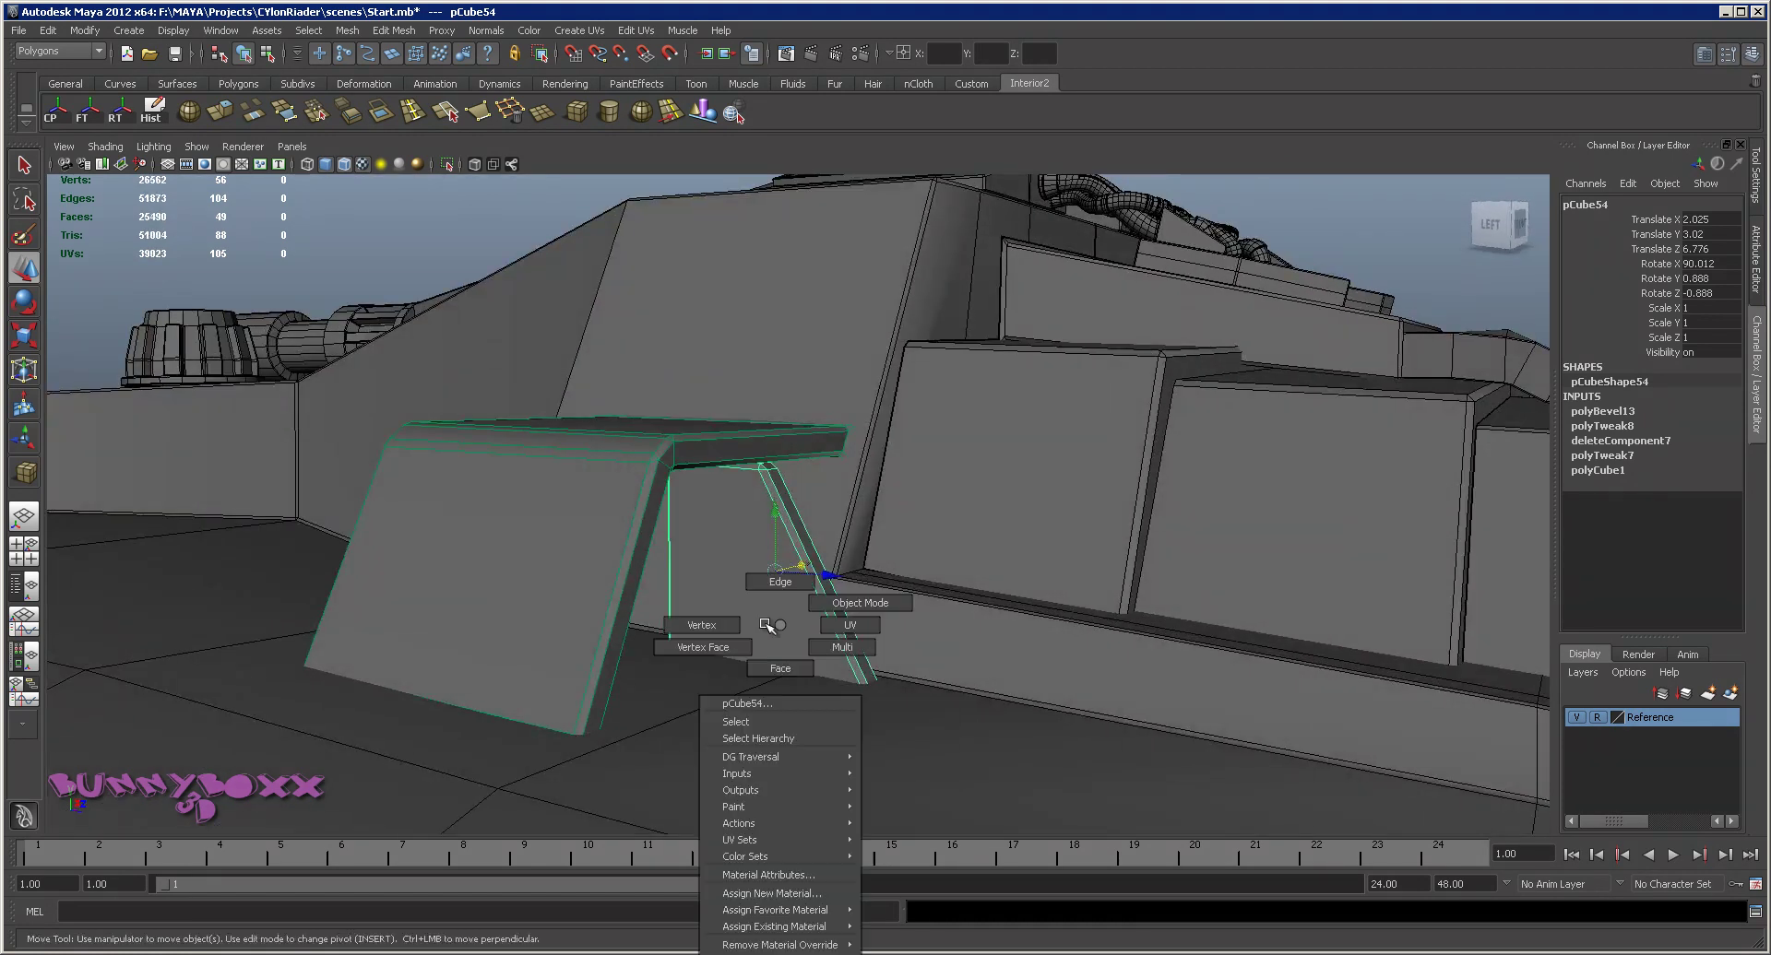
{"action": "left_click", "coordinate": [782, 627]}
{"action": "left_click_drag", "start_coordinate": [773, 797], "coordinate": [773, 797]}
{"action": "left_click_drag", "start_coordinate": [772, 797], "coordinate": [891, 651], "text": "alt"}
{"action": "left_click_drag", "start_coordinate": [872, 713], "coordinate": [834, 710]}
{"action": "mouse_move", "coordinate": [781, 656]}
{"action": "left_mouse_down"}
{"action": "mouse_move", "coordinate": [783, 638]}
{"action": "mouse_move", "coordinate": [681, 652]}
{"action": "mouse_move", "coordinate": [704, 553]}
{"action": "left_mouse_up"}
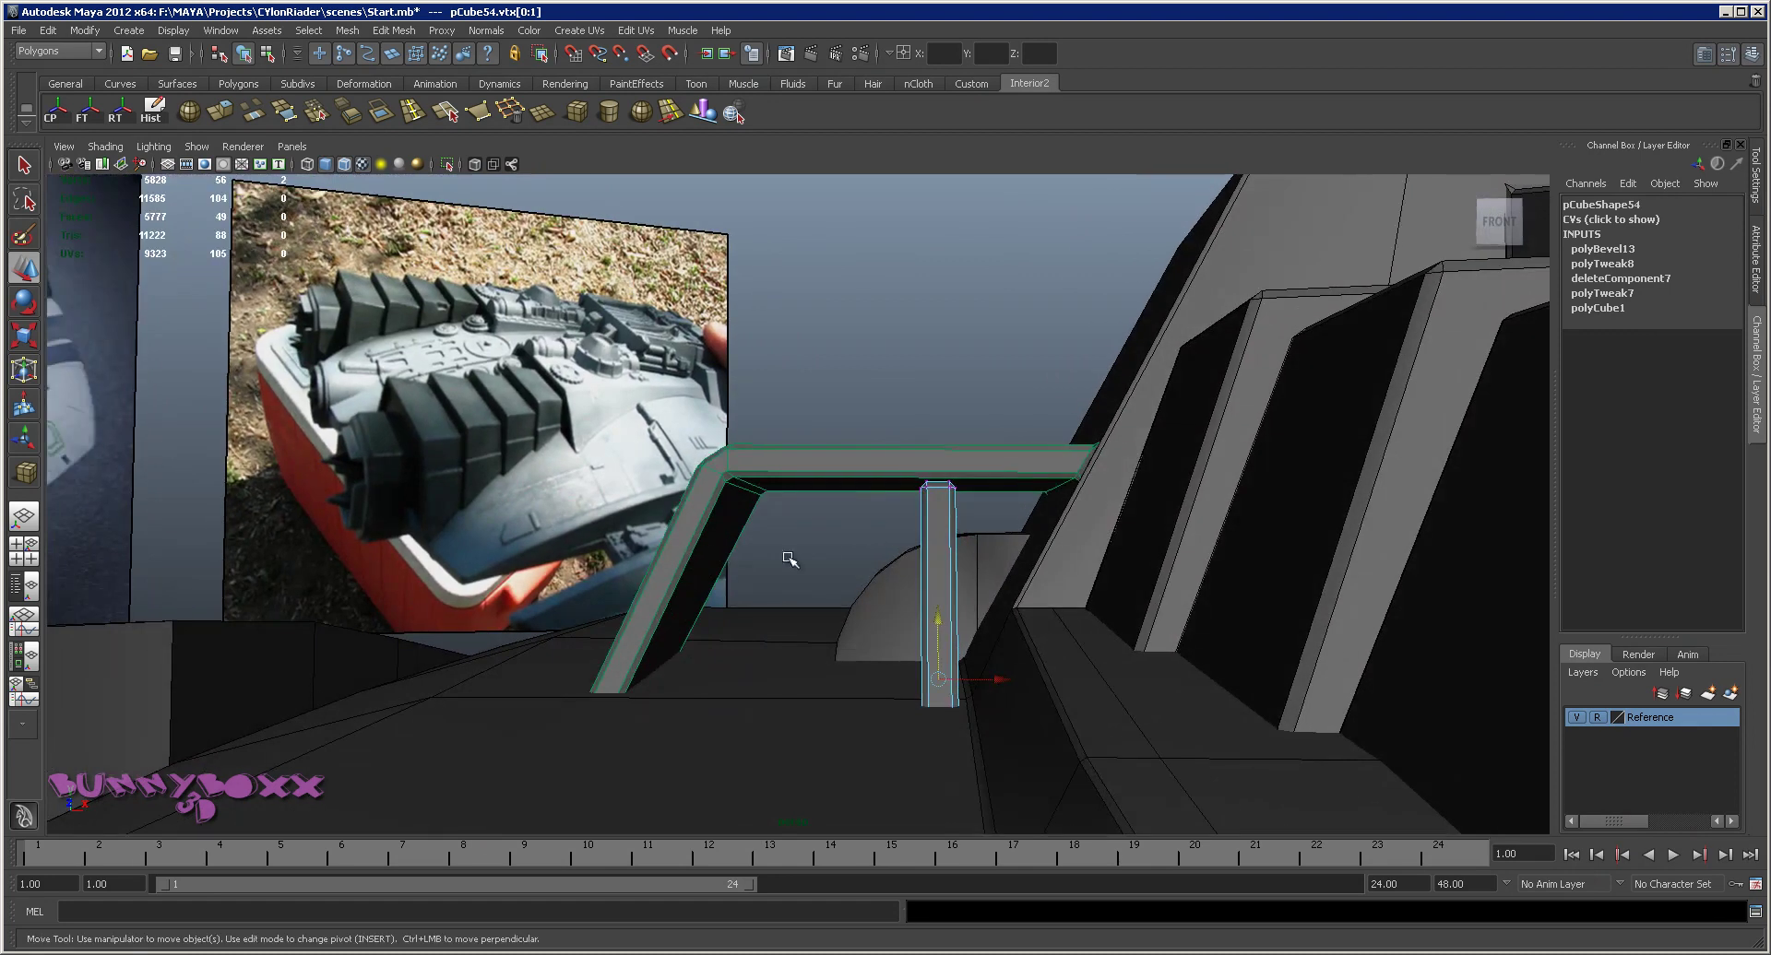
{"action": "middle_click_drag", "start_coordinate": [703, 553], "coordinate": [879, 619], "text": "alt"}
{"action": "mouse_move", "coordinate": [879, 618]}
{"action": "left_mouse_down", "text": "alt"}
{"action": "mouse_move", "coordinate": [893, 641]}
{"action": "mouse_move", "coordinate": [886, 620]}
{"action": "mouse_move", "coordinate": [929, 579]}
{"action": "left_mouse_up", "text": "alt"}
{"action": "right_click_drag", "start_coordinate": [929, 579], "coordinate": [1001, 558]}
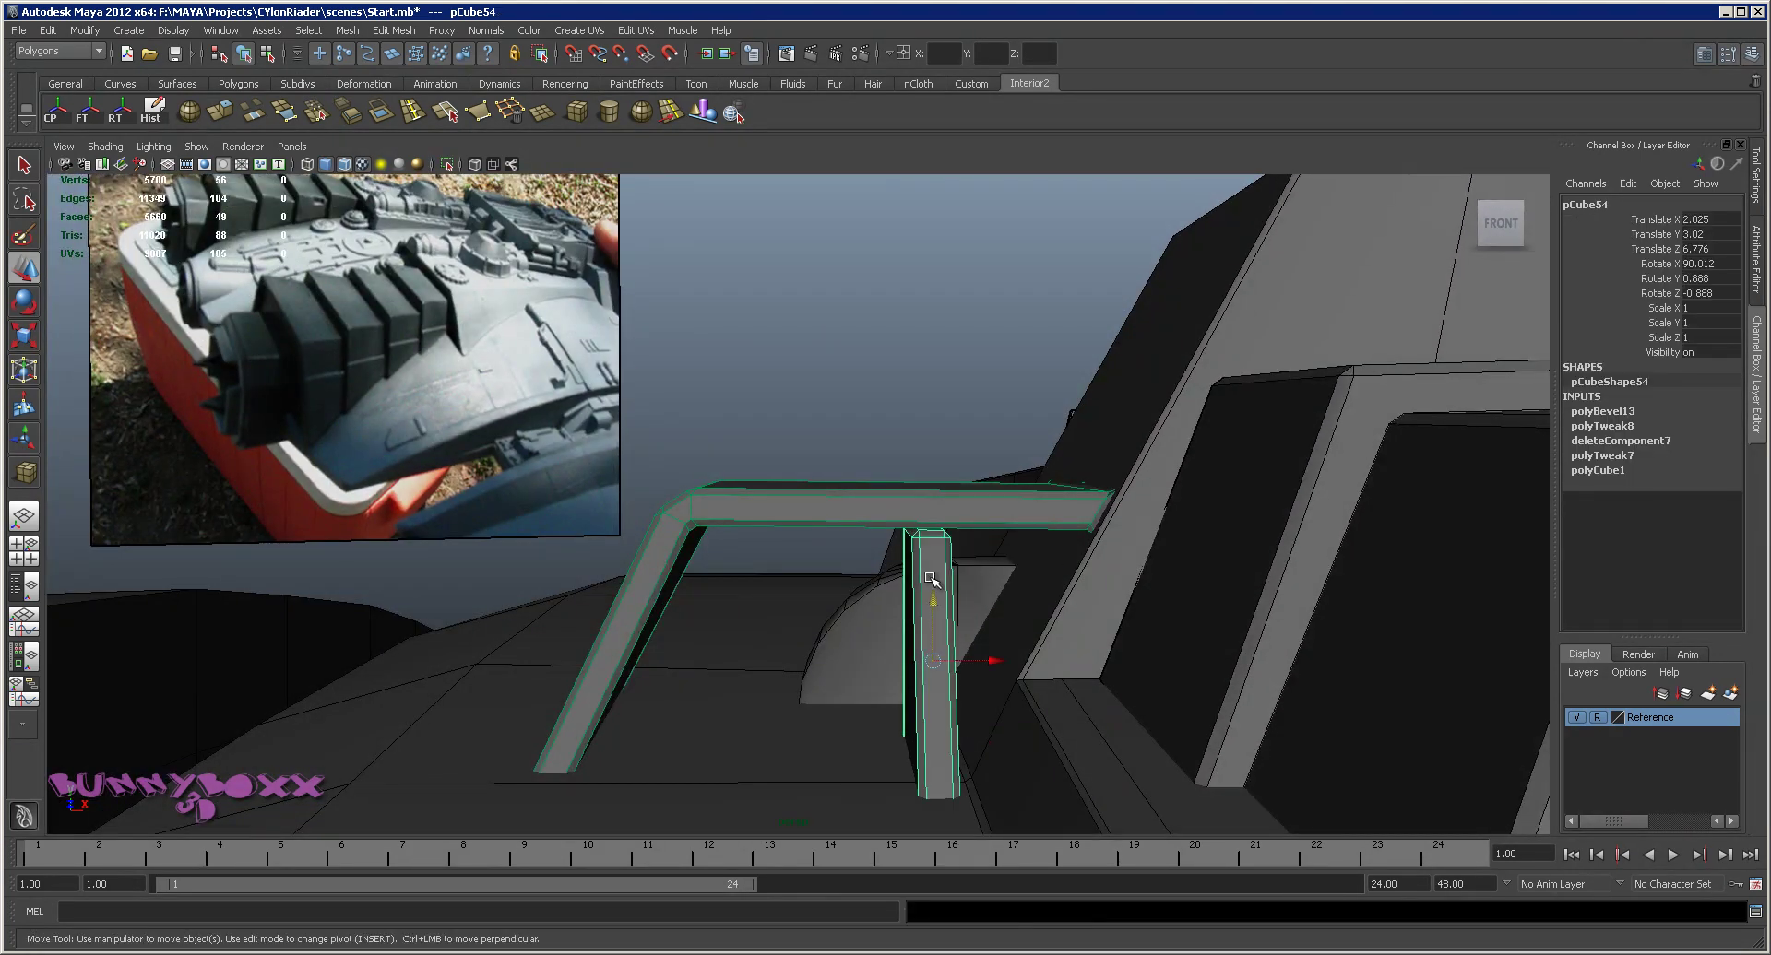
Duplicate the slanted pillar and its neighbour, sliding the copies left along the vent
{"action": "key", "text": "ctrl+d"}
{"action": "left_click_drag", "start_coordinate": [992, 661], "coordinate": [935, 666]}
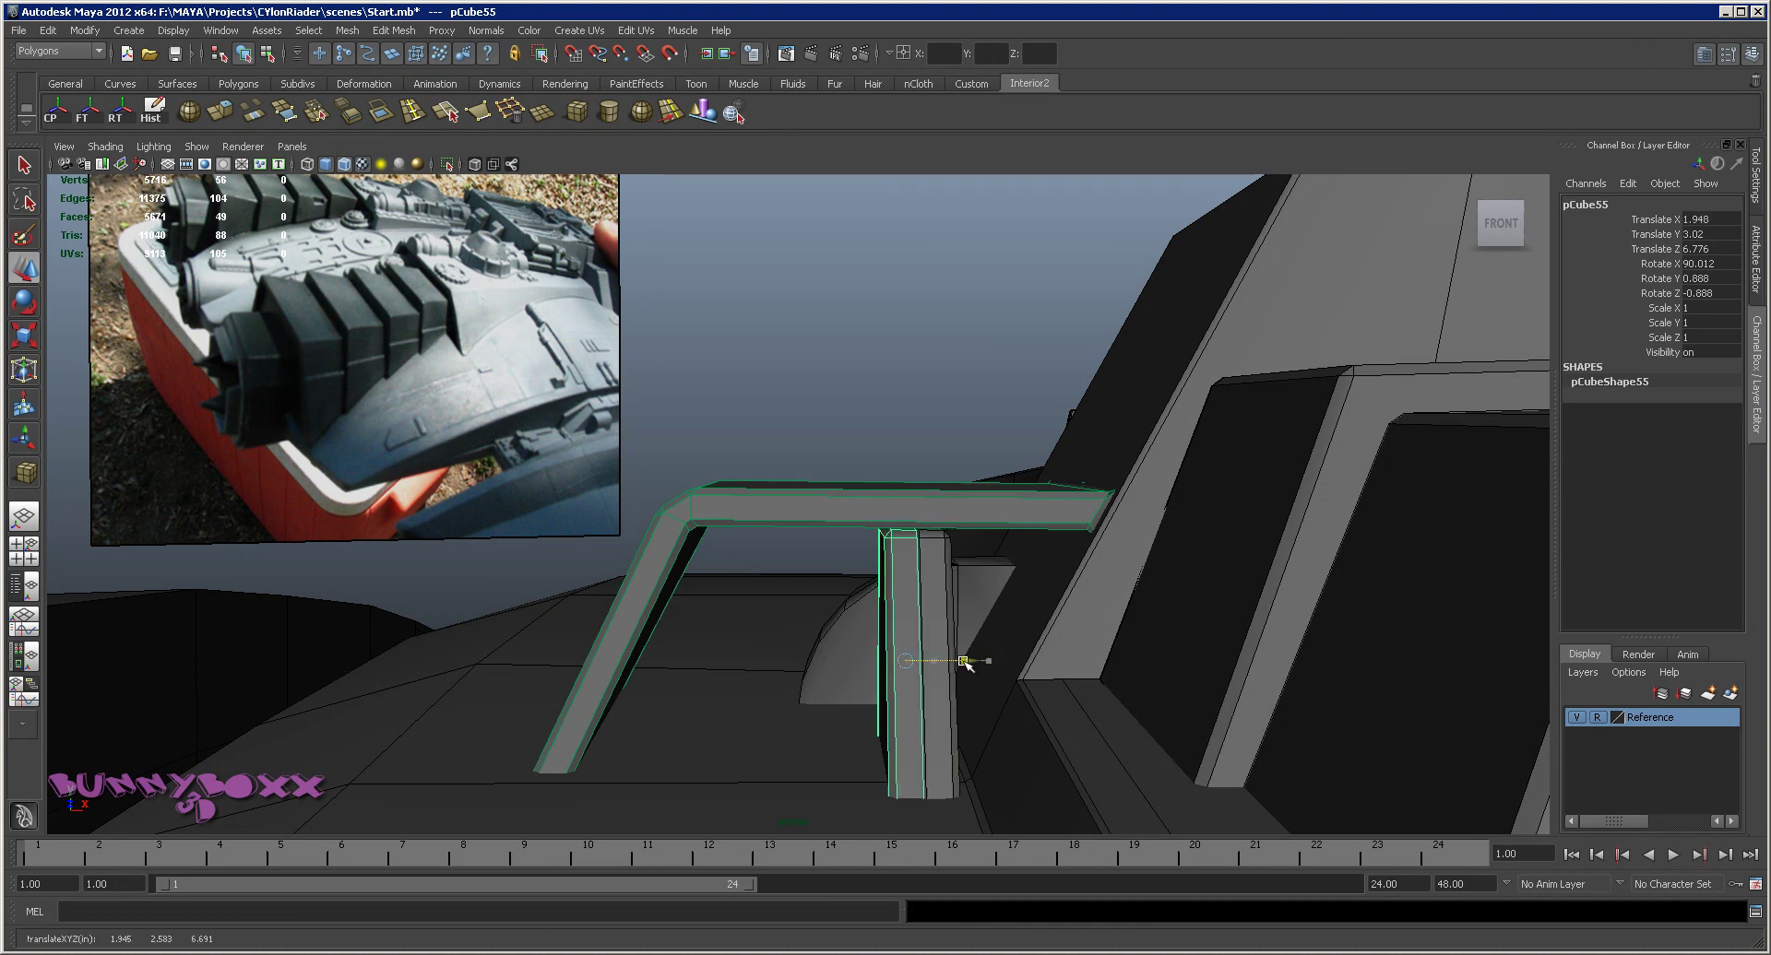
{"action": "left_click", "coordinate": [935, 665], "text": "shift"}
{"action": "key", "text": "ctrl+d"}
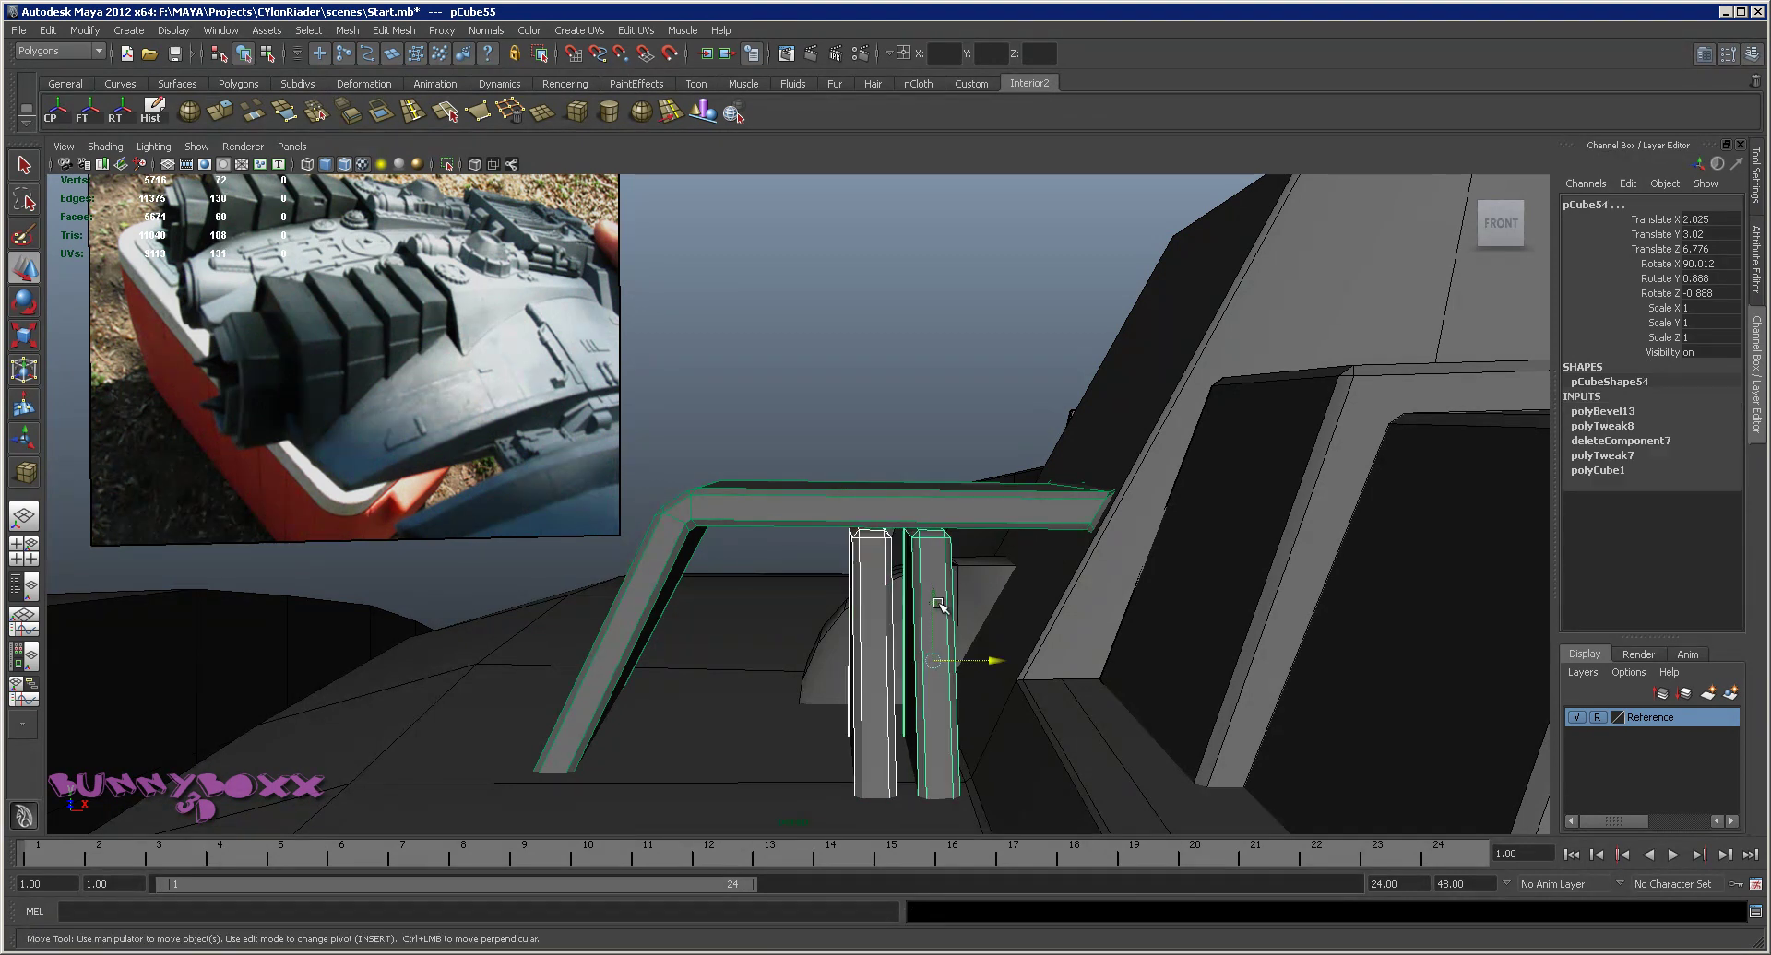
{"action": "mouse_move", "coordinate": [992, 661]}
{"action": "left_mouse_down"}
{"action": "mouse_move", "coordinate": [757, 665]}
{"action": "mouse_move", "coordinate": [793, 651]}
{"action": "mouse_move", "coordinate": [768, 670]}
{"action": "left_mouse_up"}
Duplicate the leftmost pillar, then shift all five pillars slightly right into an even row
{"action": "left_click", "coordinate": [745, 609]}
{"action": "key", "text": "ctrl+d"}
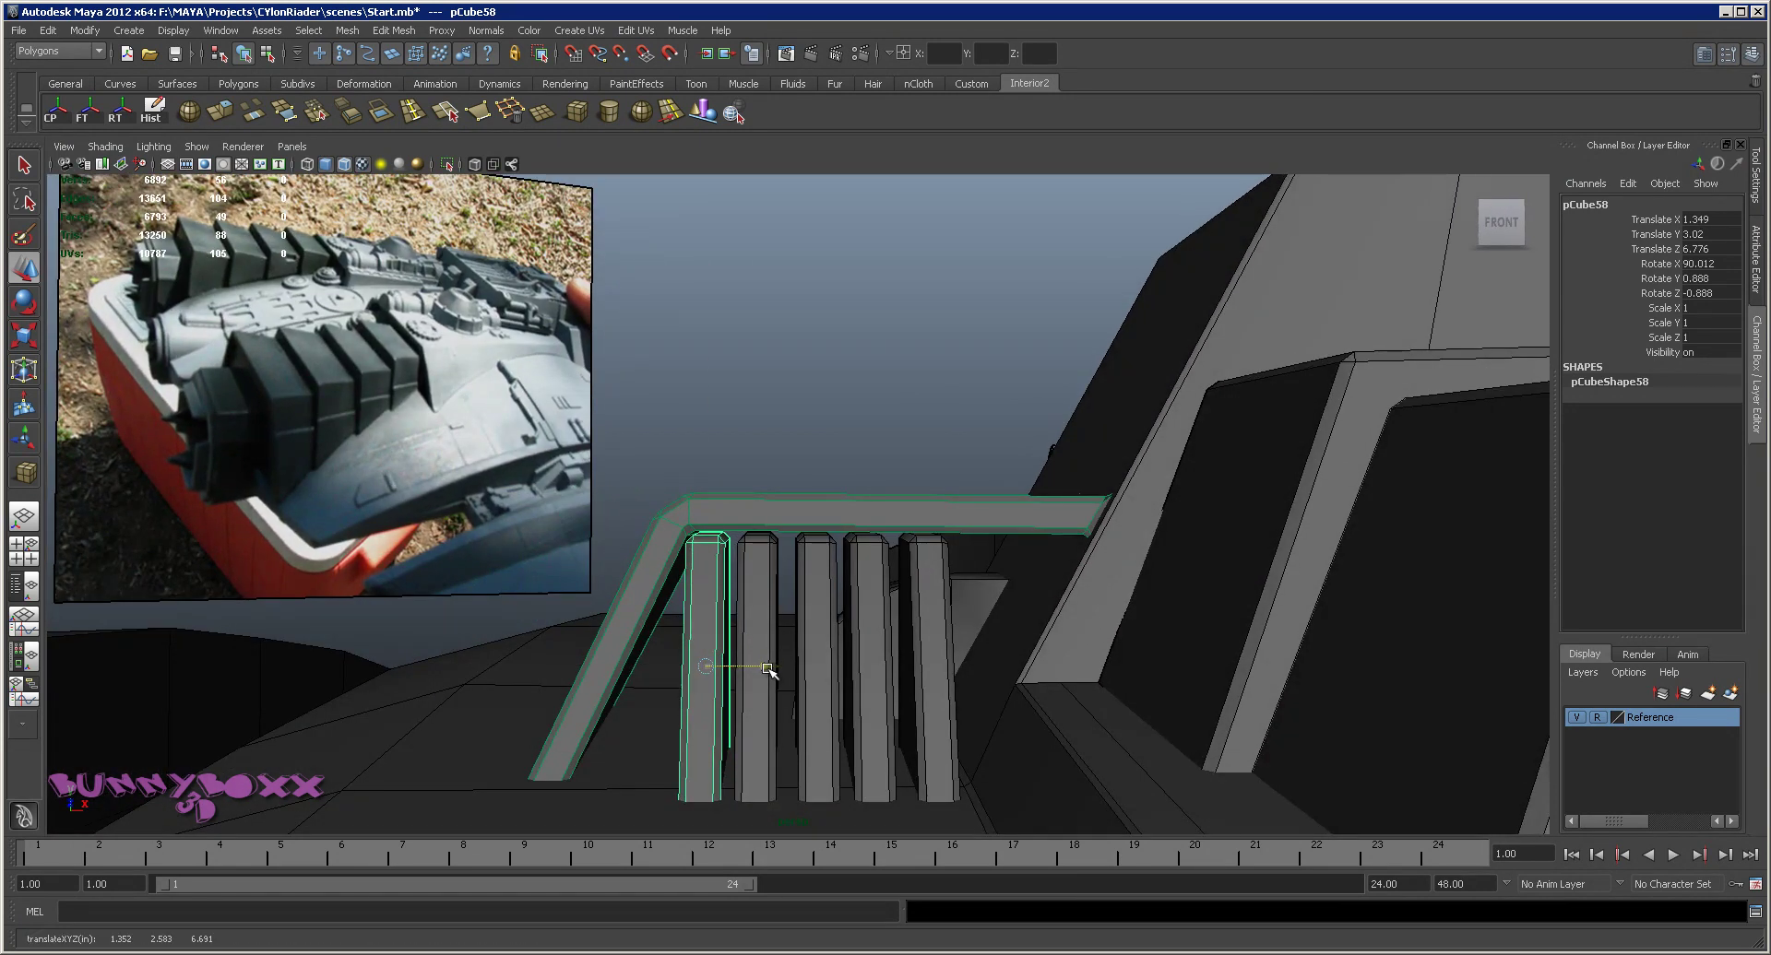
{"action": "left_click", "coordinate": [756, 604], "text": "shift"}
{"action": "left_click", "coordinate": [818, 605], "text": "shift"}
{"action": "left_click", "coordinate": [868, 604], "text": "shift"}
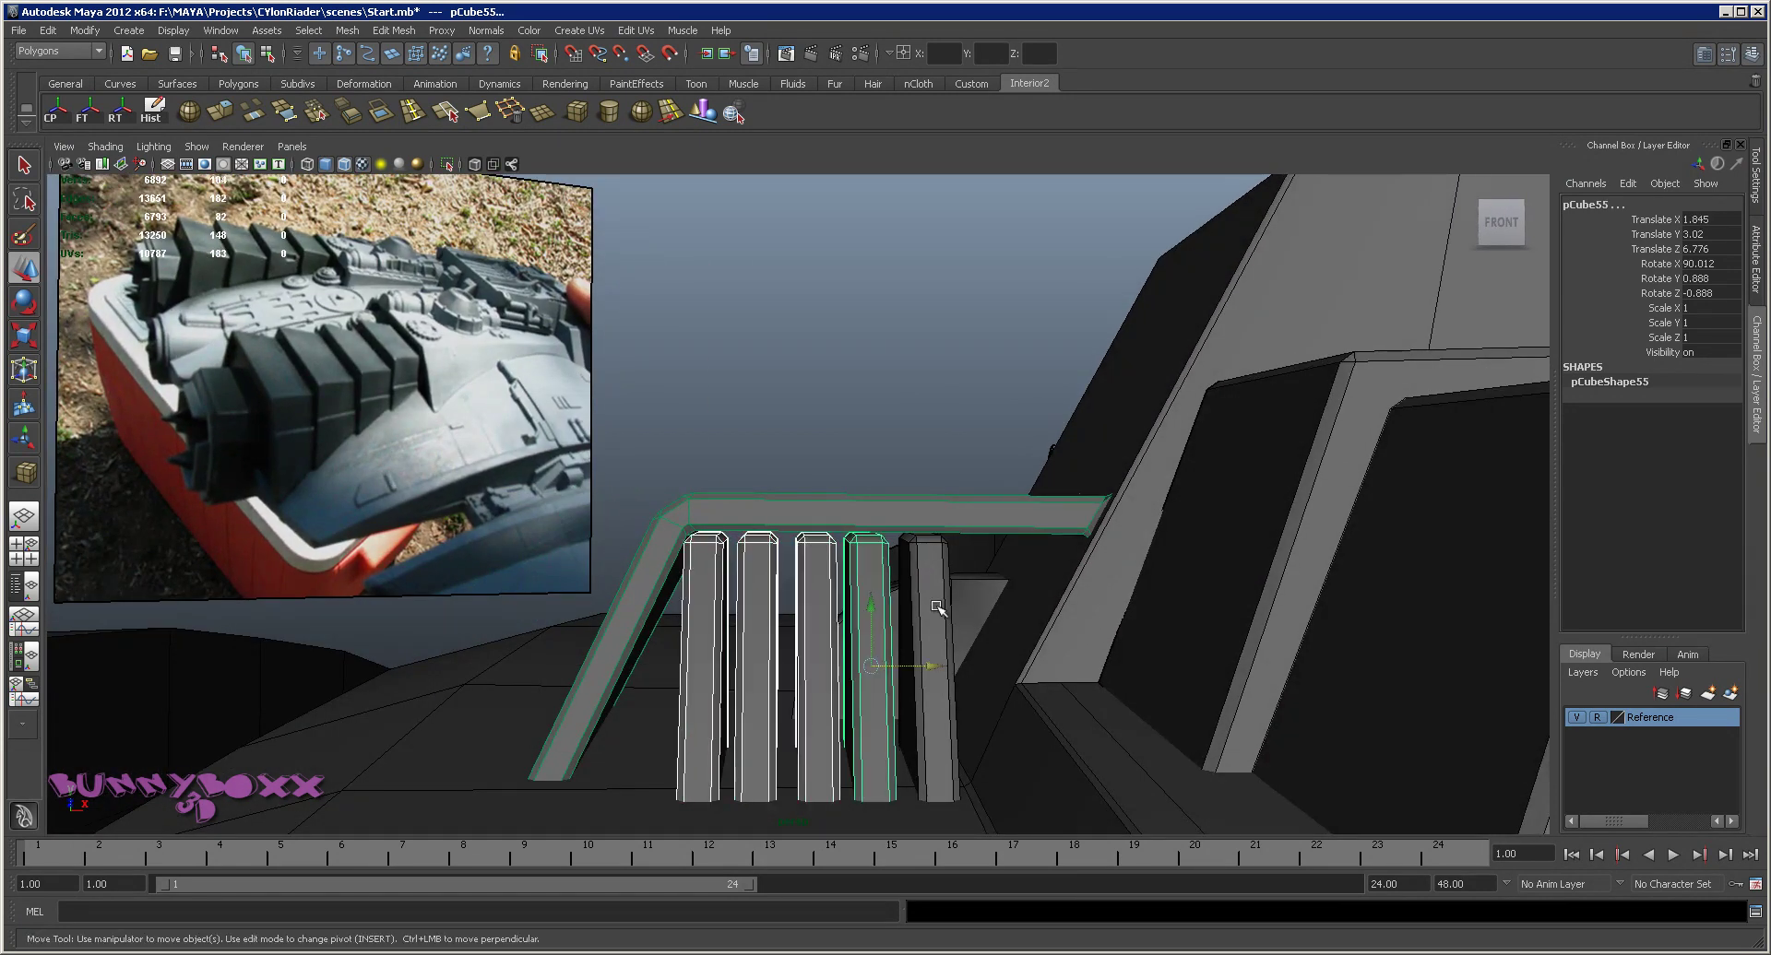
{"action": "left_click", "coordinate": [938, 608], "text": "shift"}
{"action": "mouse_move", "coordinate": [984, 664]}
{"action": "left_mouse_down"}
{"action": "mouse_move", "coordinate": [841, 641]}
{"action": "mouse_move", "coordinate": [877, 664]}
{"action": "mouse_move", "coordinate": [711, 343]}
{"action": "mouse_move", "coordinate": [749, 481]}
{"action": "mouse_move", "coordinate": [810, 474]}
{"action": "mouse_move", "coordinate": [905, 560]}
{"action": "mouse_move", "coordinate": [807, 554]}
{"action": "mouse_move", "coordinate": [842, 711]}
{"action": "mouse_move", "coordinate": [1036, 644]}
{"action": "mouse_move", "coordinate": [1035, 553]}
{"action": "left_mouse_up"}
{"action": "left_click", "coordinate": [711, 343]}
{"action": "mouse_move", "coordinate": [1037, 688]}
{"action": "left_mouse_down", "text": "alt"}
{"action": "mouse_move", "coordinate": [992, 549]}
{"action": "mouse_move", "coordinate": [940, 581]}
{"action": "mouse_move", "coordinate": [1391, 592]}
{"action": "mouse_move", "coordinate": [1016, 592]}
{"action": "mouse_move", "coordinate": [657, 485]}
{"action": "left_mouse_up", "text": "alt"}
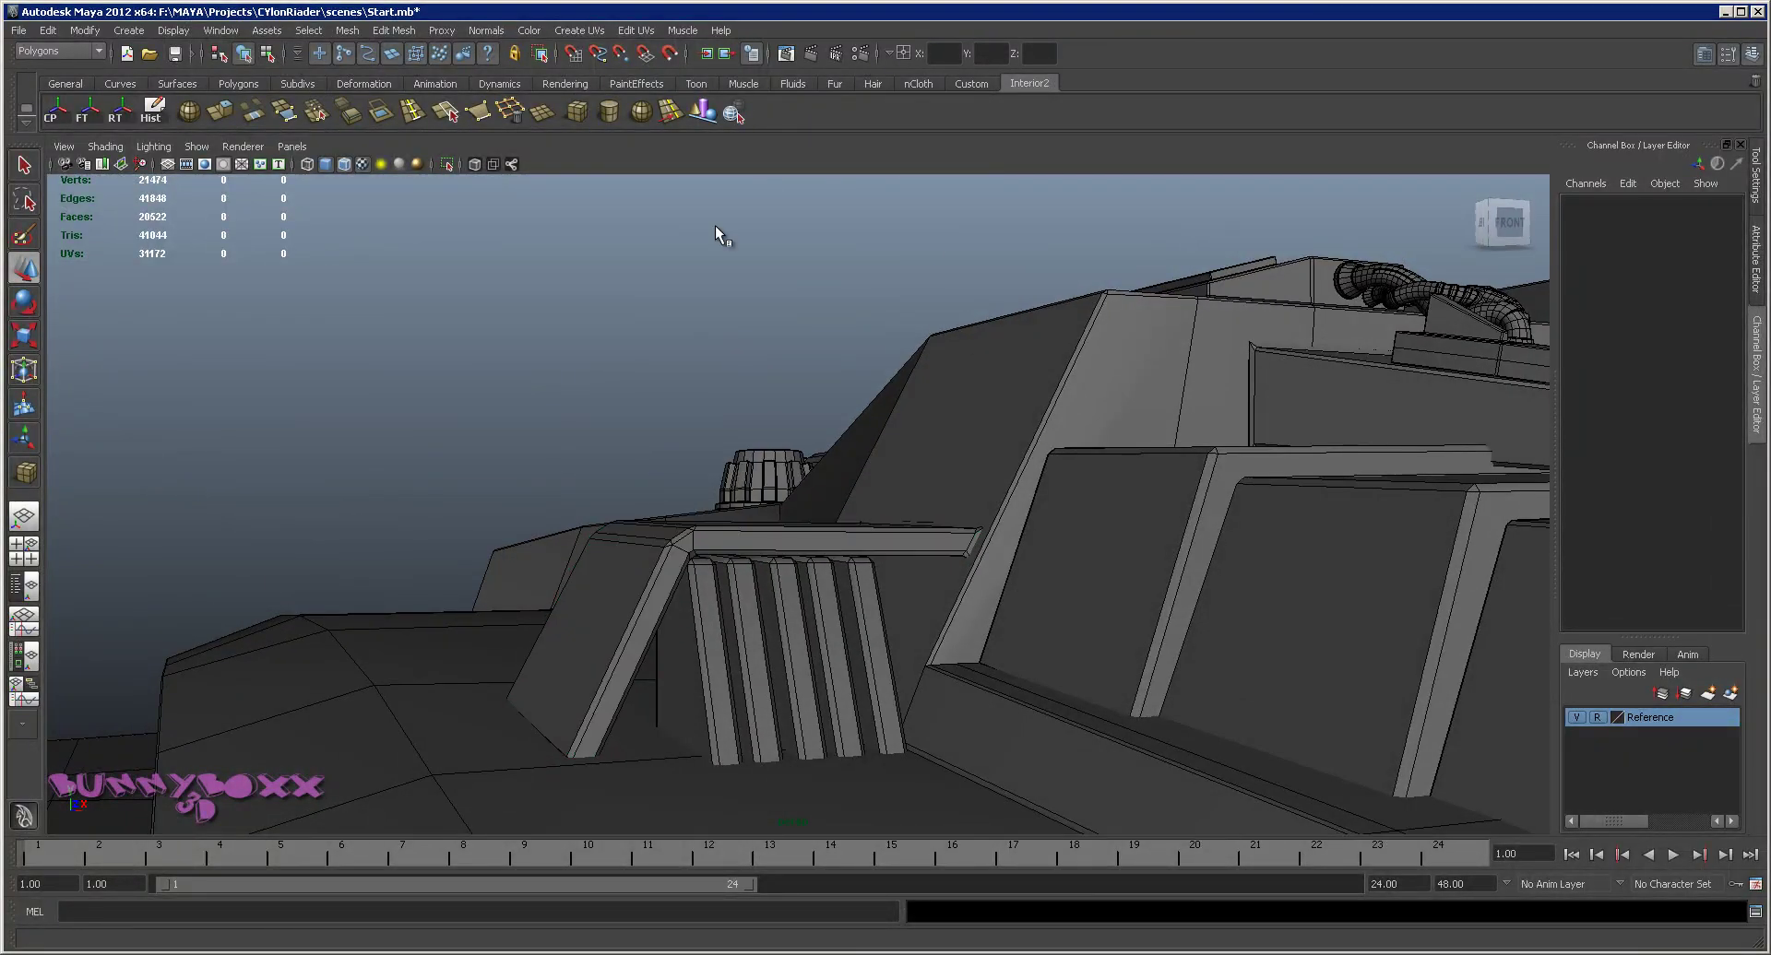
Shift the leftmost slat pCube59 slightly left along X, beneath the strut
{"action": "left_click", "coordinate": [609, 571]}
{"action": "right_click_drag", "start_coordinate": [593, 569], "coordinate": [562, 569]}
{"action": "mouse_move", "coordinate": [593, 569]}
{"action": "left_mouse_down", "text": "alt"}
{"action": "mouse_move", "coordinate": [621, 545]}
{"action": "mouse_move", "coordinate": [779, 680]}
{"action": "mouse_move", "coordinate": [732, 613]}
{"action": "mouse_move", "coordinate": [737, 577]}
{"action": "mouse_move", "coordinate": [922, 600]}
{"action": "left_mouse_up", "text": "alt"}
{"action": "right_click_drag", "start_coordinate": [923, 600], "coordinate": [1037, 617], "text": "alt"}
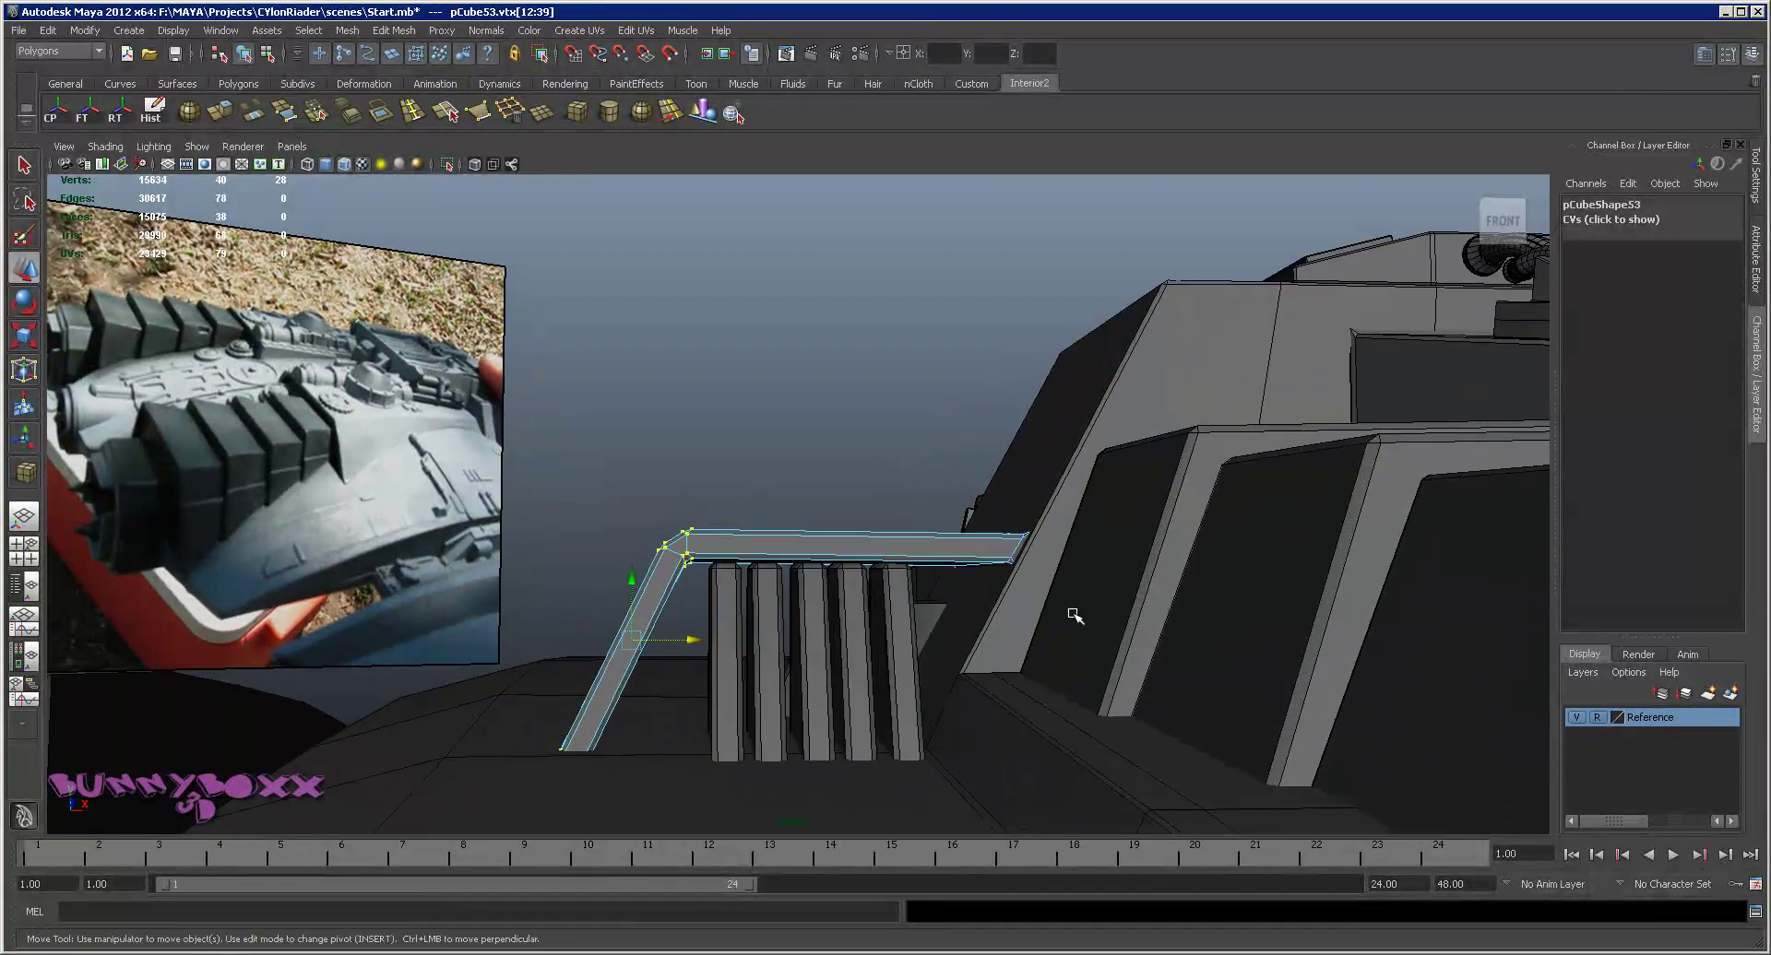
{"action": "left_click", "coordinate": [730, 613]}
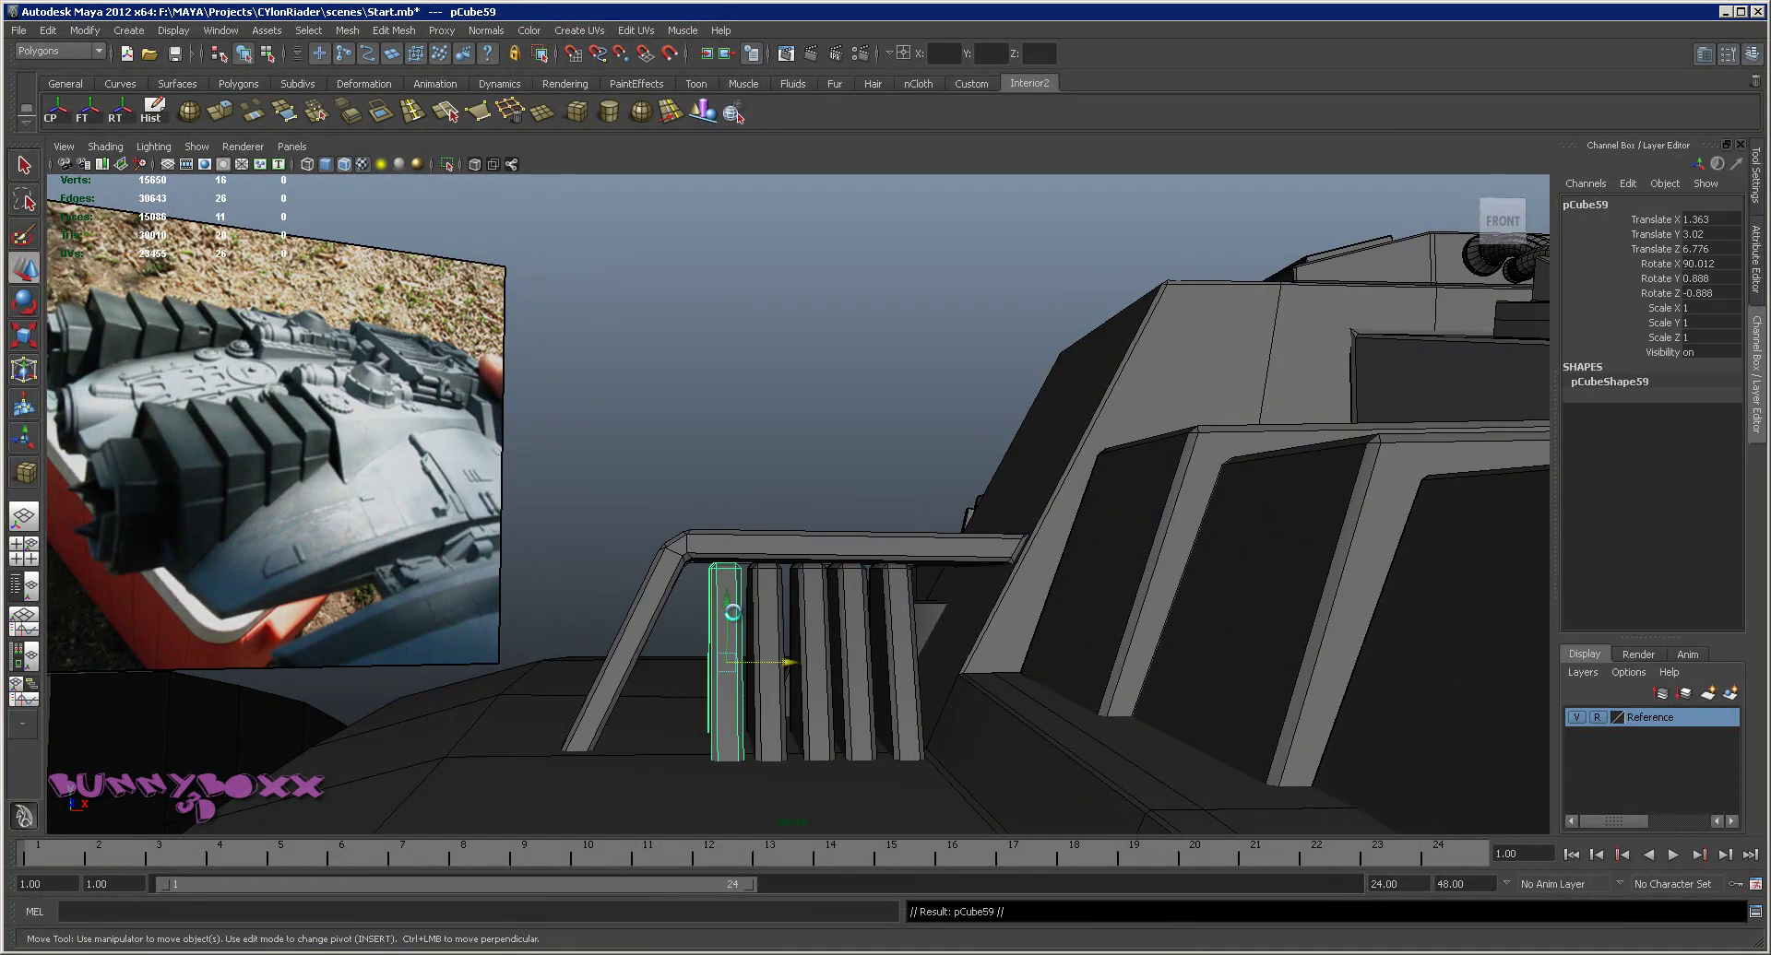
{"action": "mouse_move", "coordinate": [779, 653]}
{"action": "left_mouse_down"}
{"action": "mouse_move", "coordinate": [745, 662]}
{"action": "mouse_move", "coordinate": [776, 567]}
{"action": "mouse_move", "coordinate": [888, 593]}
{"action": "mouse_move", "coordinate": [668, 548]}
{"action": "mouse_move", "coordinate": [900, 582]}
{"action": "mouse_move", "coordinate": [704, 561]}
{"action": "mouse_move", "coordinate": [628, 593]}
{"action": "mouse_move", "coordinate": [664, 585]}
{"action": "left_mouse_up"}
Show the bent strut's vertices, then return it to object mode
{"action": "left_click", "coordinate": [898, 581]}
{"action": "left_click", "coordinate": [650, 576]}
{"action": "right_click", "coordinate": [636, 590]}
{"action": "left_click", "coordinate": [572, 590]}
{"action": "scroll", "coordinate": [659, 585], "scroll_direction": "up", "scroll_amount": 5}
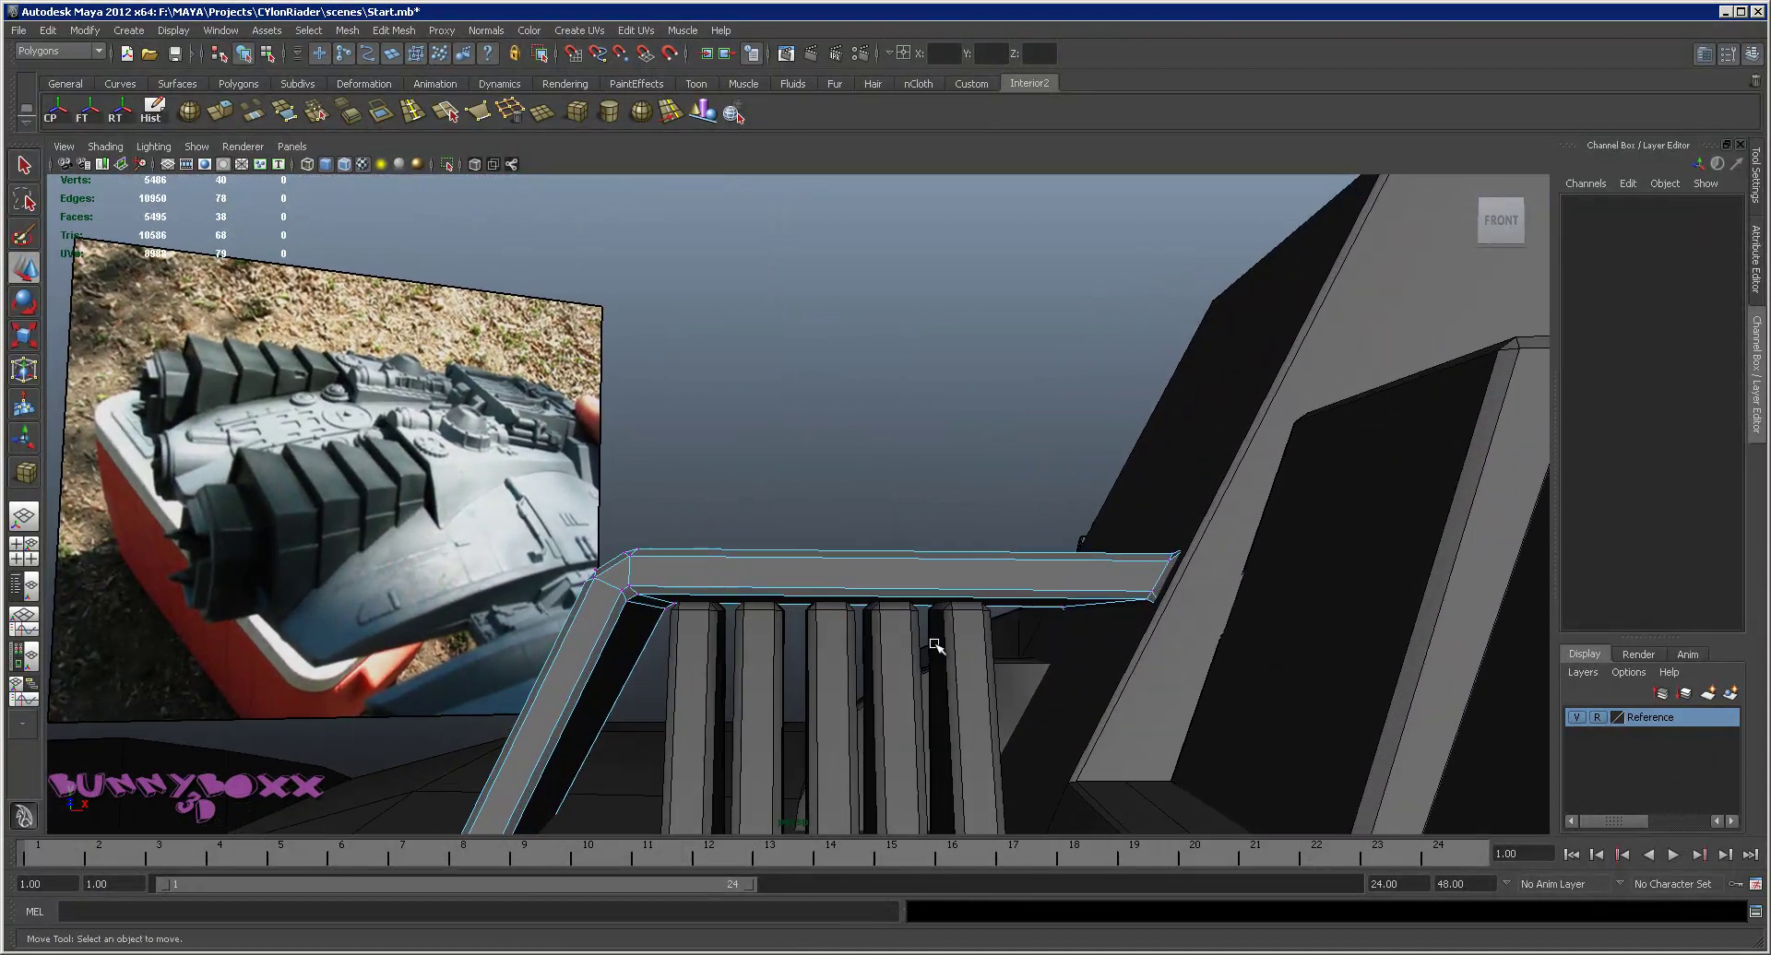
{"action": "right_click_drag", "start_coordinate": [835, 568], "coordinate": [886, 545]}
Nudge two middle pillars along X, pCube57 to 1.715 and pCube56 to 1.537
{"action": "left_click", "coordinate": [899, 664]}
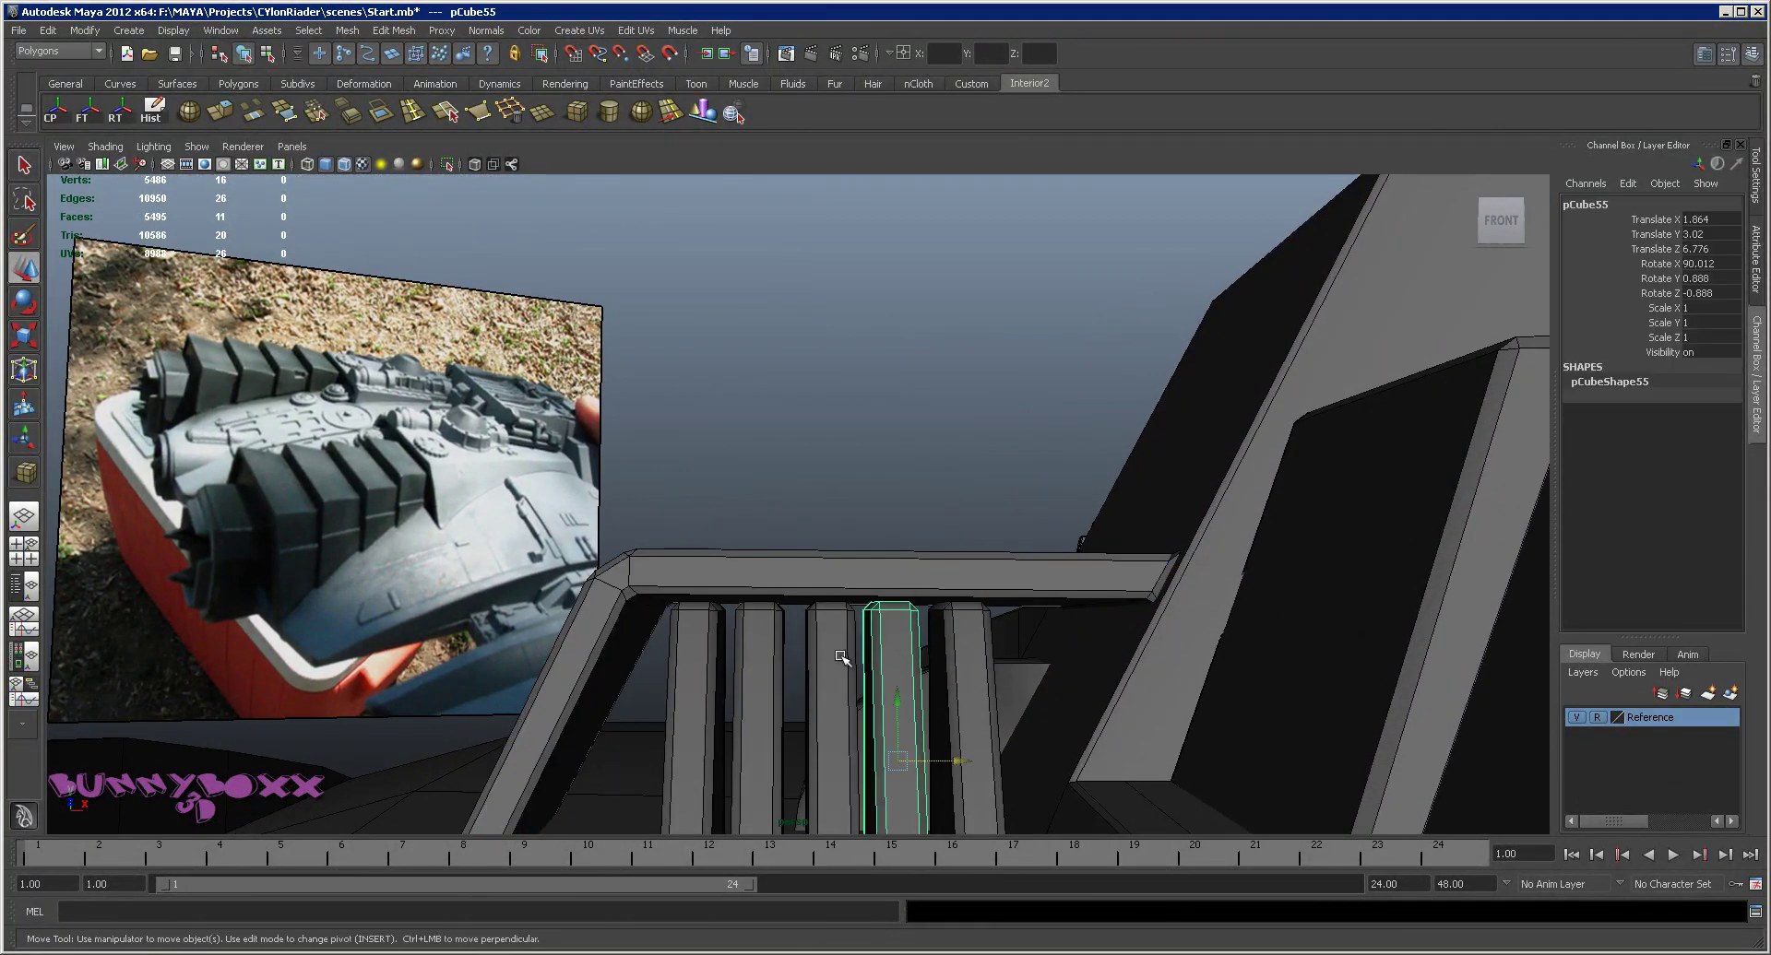
{"action": "left_click", "coordinate": [823, 653], "text": "shift"}
{"action": "left_click_drag", "start_coordinate": [823, 653], "coordinate": [938, 633], "text": "alt"}
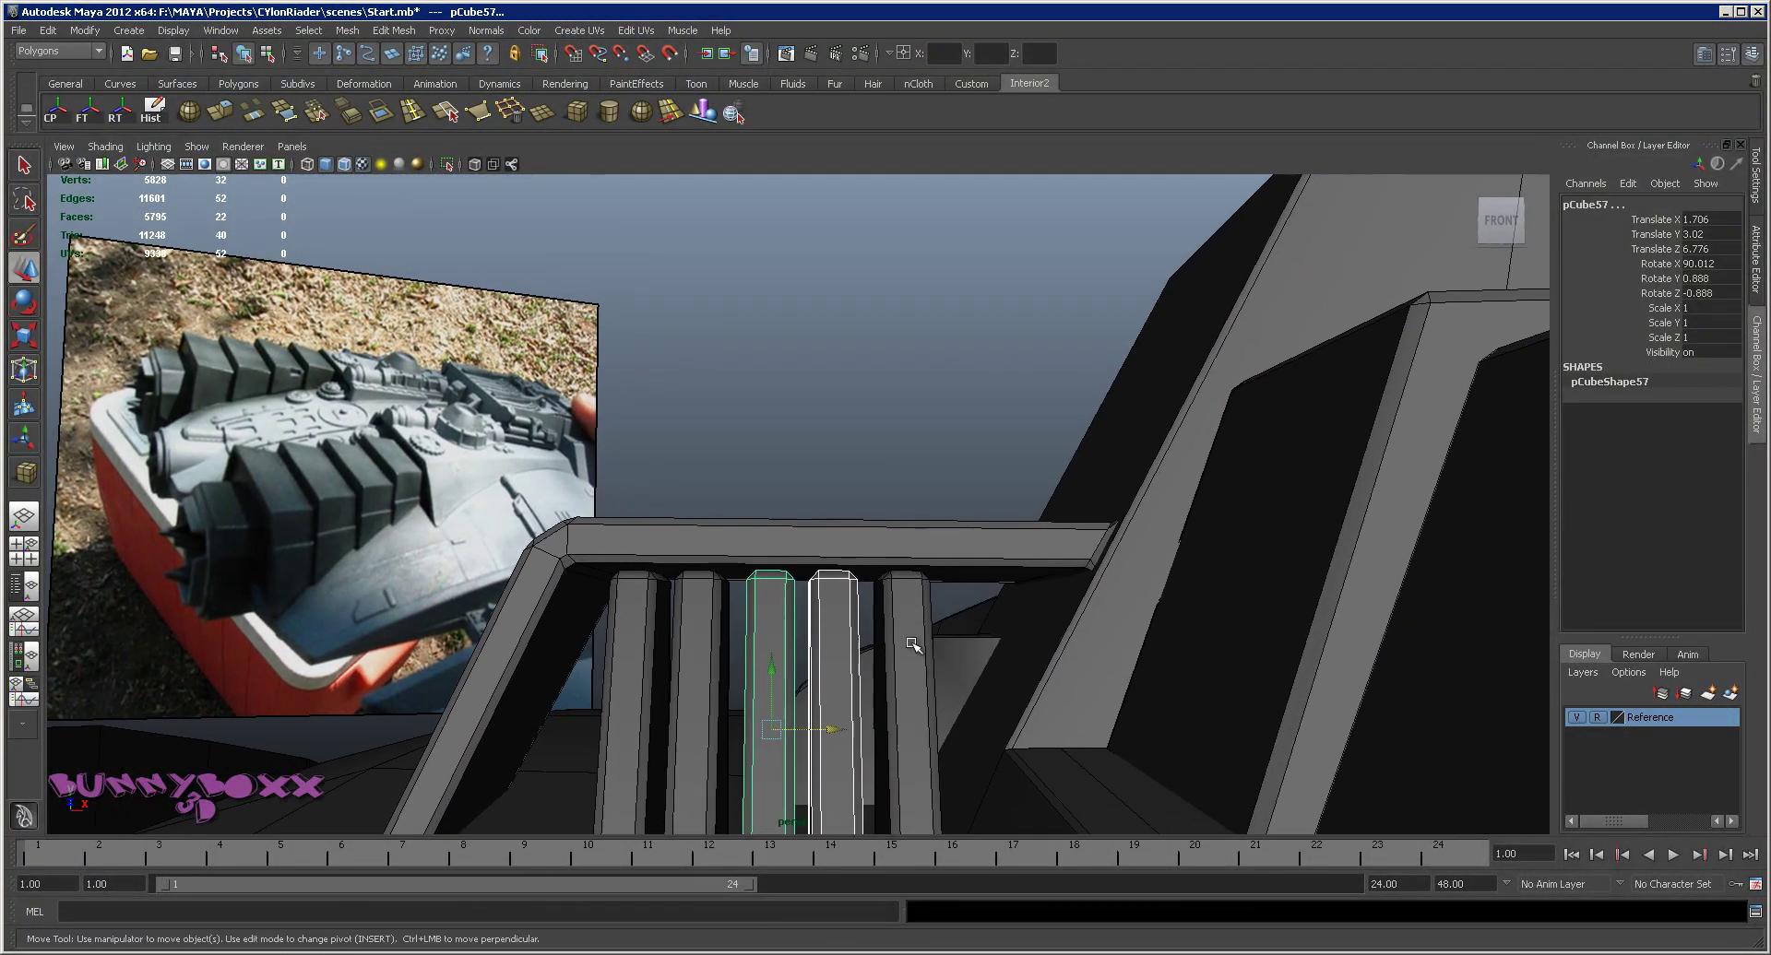
{"action": "mouse_move", "coordinate": [833, 730]}
{"action": "left_mouse_down"}
{"action": "mouse_move", "coordinate": [758, 731]}
{"action": "mouse_move", "coordinate": [779, 719]}
{"action": "left_mouse_up"}
{"action": "left_click", "coordinate": [721, 652]}
Orbit out to a low side view of the whole ship
{"action": "left_click_drag", "start_coordinate": [632, 653], "coordinate": [979, 650], "text": "alt"}
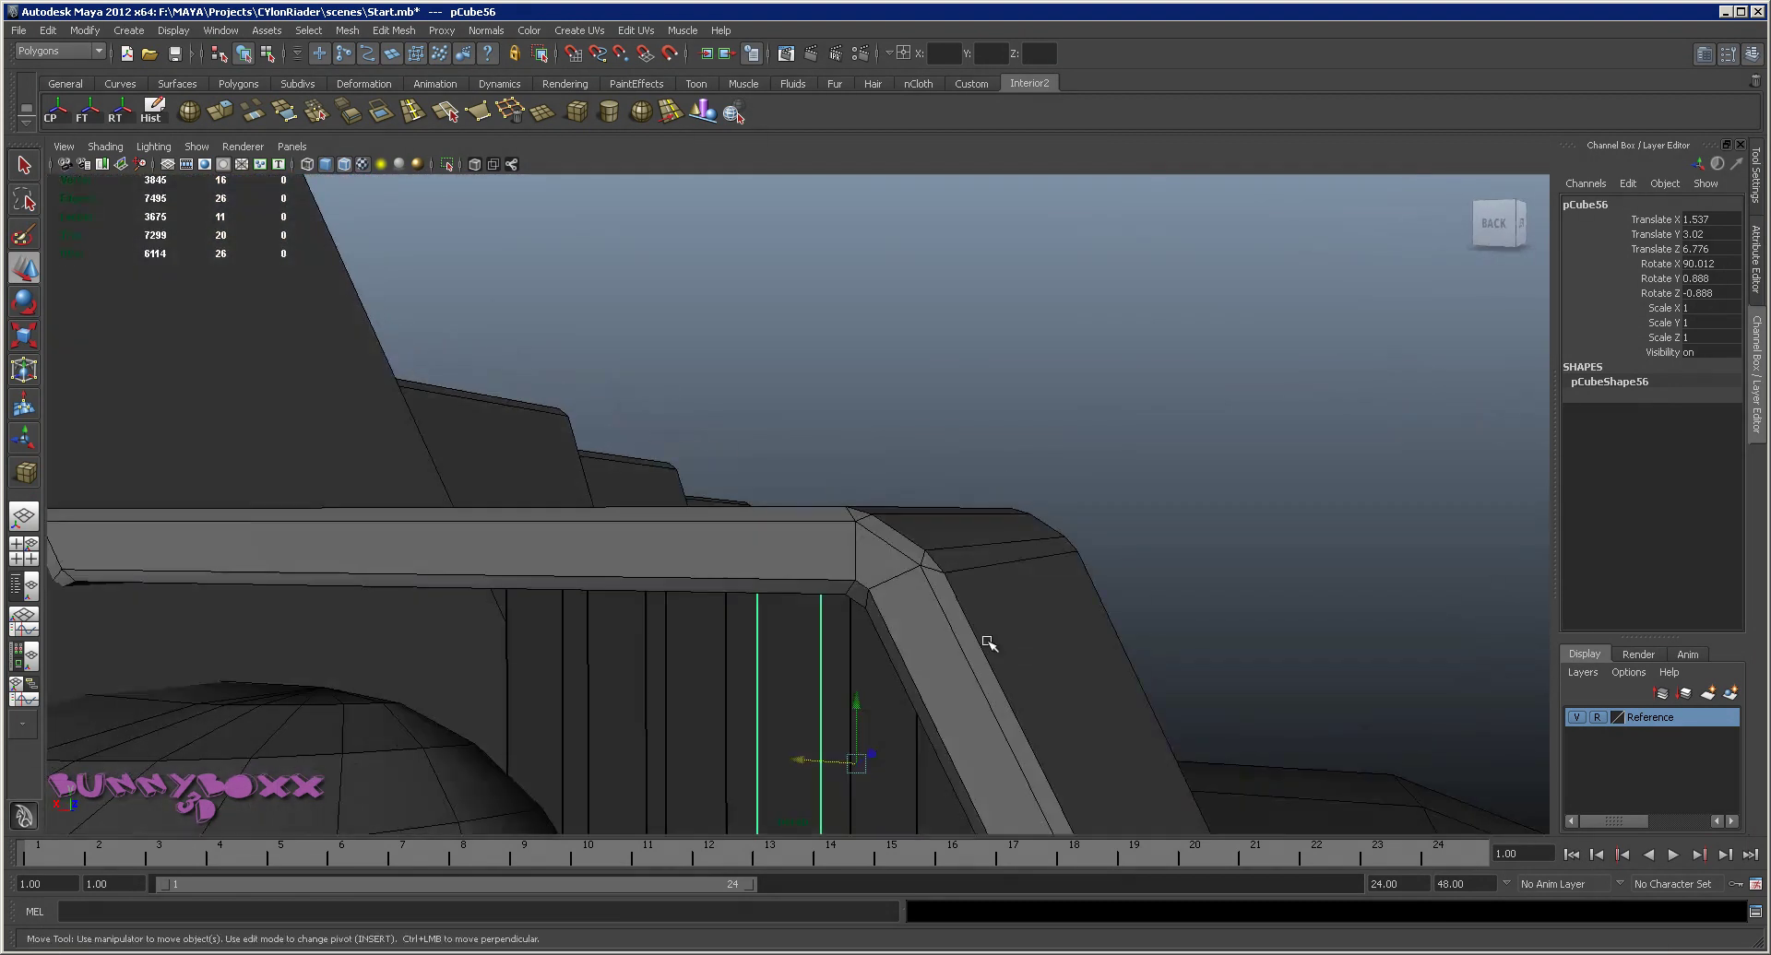
{"action": "right_click_drag", "start_coordinate": [980, 650], "coordinate": [771, 656], "text": "alt"}
{"action": "left_click_drag", "start_coordinate": [771, 655], "coordinate": [502, 688], "text": "alt"}
{"action": "left_click", "coordinate": [593, 640]}
{"action": "left_click_drag", "start_coordinate": [593, 640], "coordinate": [668, 510], "text": "alt"}
{"action": "left_click", "coordinate": [1012, 357]}
{"action": "left_click_drag", "start_coordinate": [1012, 360], "coordinate": [952, 449], "text": "alt"}
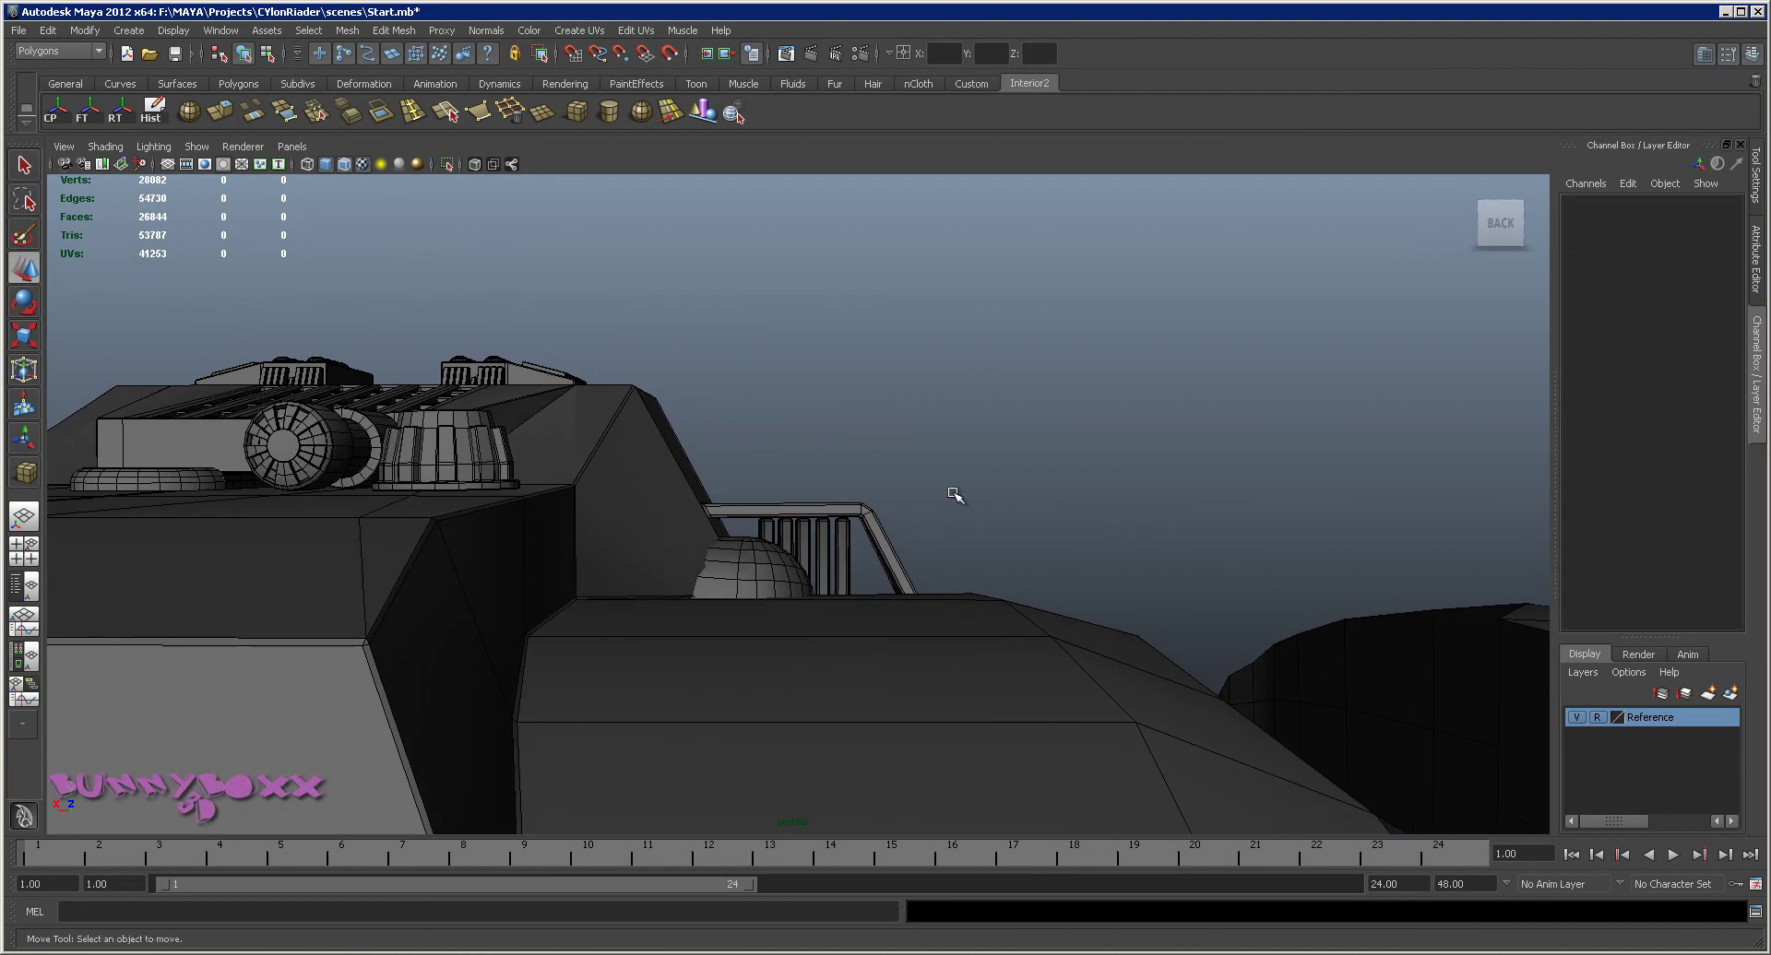
Move the gun barrel cylinder pCylinder4 under the overhang to Translate Z 5.834
{"action": "scroll", "coordinate": [950, 478], "scroll_direction": "up", "scroll_amount": 2}
{"action": "scroll", "coordinate": [933, 478], "scroll_direction": "up", "scroll_amount": 3}
{"action": "scroll", "coordinate": [932, 479], "scroll_direction": "up", "scroll_amount": 2}
{"action": "scroll", "coordinate": [913, 489], "scroll_direction": "up", "scroll_amount": 2}
{"action": "left_click_drag", "start_coordinate": [901, 496], "coordinate": [762, 542], "text": "alt"}
{"action": "left_click", "coordinate": [541, 520]}
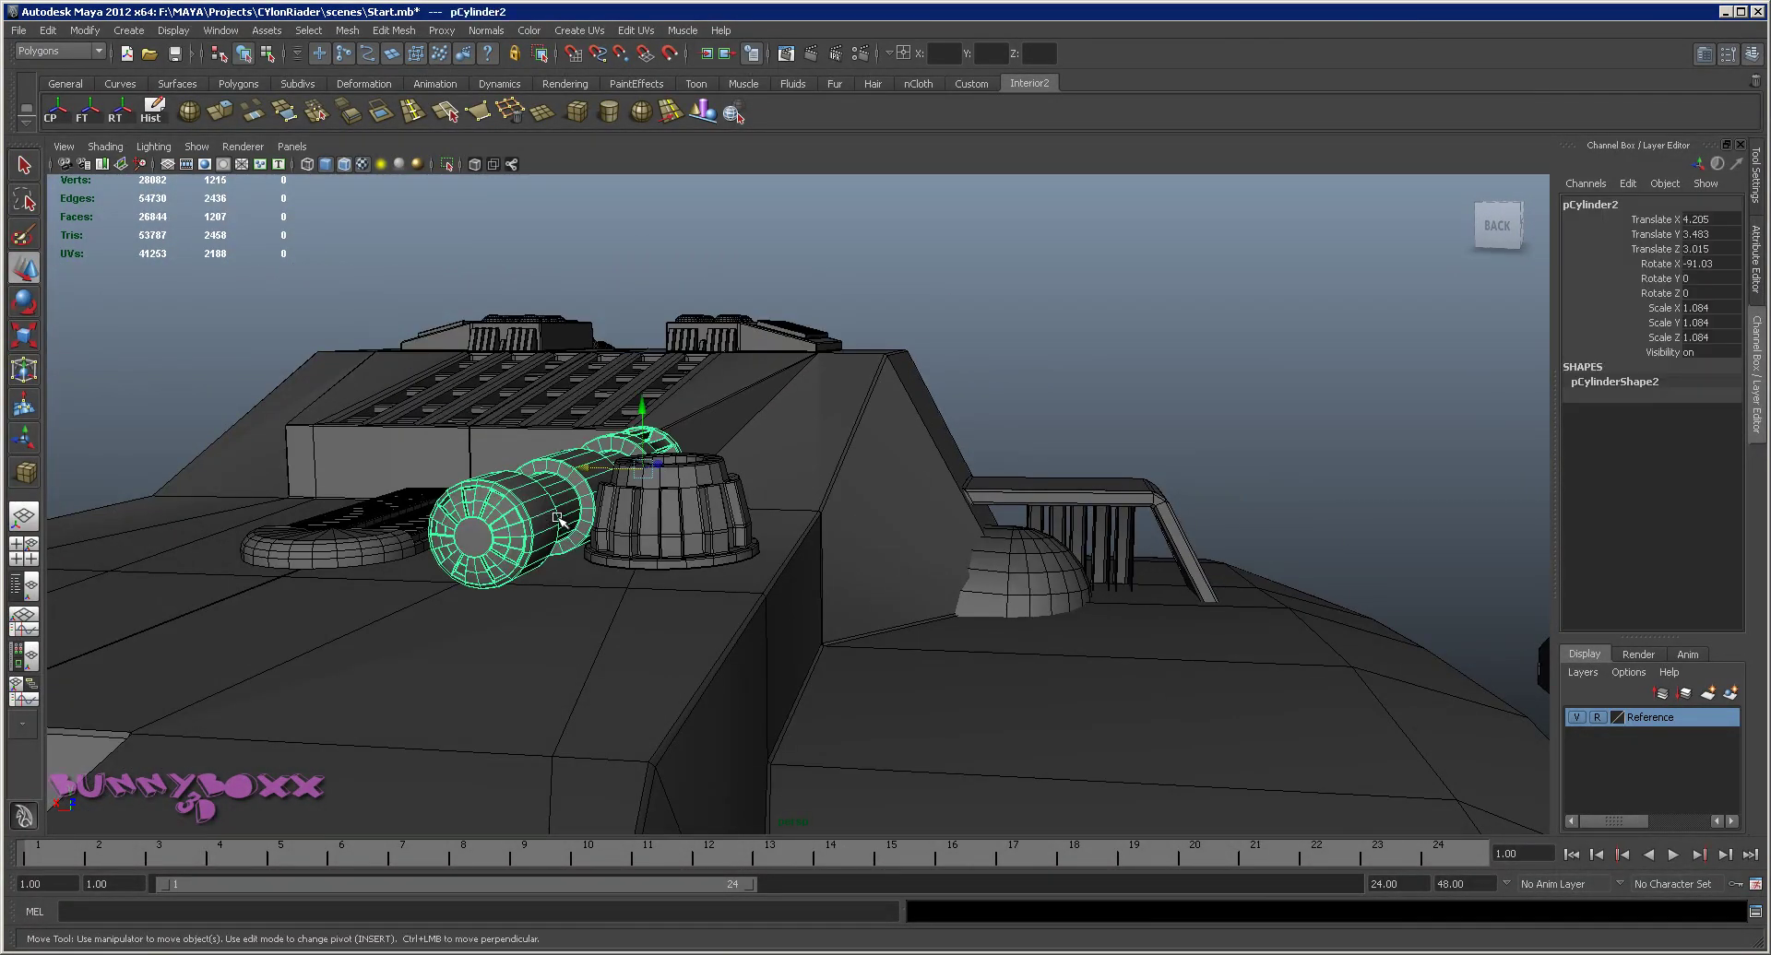
{"action": "mouse_move", "coordinate": [597, 466]}
{"action": "left_mouse_down"}
{"action": "mouse_move", "coordinate": [1144, 517]}
{"action": "mouse_move", "coordinate": [850, 533]}
{"action": "left_mouse_up"}
{"action": "mouse_move", "coordinate": [625, 566]}
{"action": "left_mouse_down"}
{"action": "mouse_move", "coordinate": [1153, 645]}
{"action": "mouse_move", "coordinate": [1100, 632]}
{"action": "left_mouse_up"}
{"action": "right_click_drag", "start_coordinate": [1100, 632], "coordinate": [947, 614], "text": "alt"}
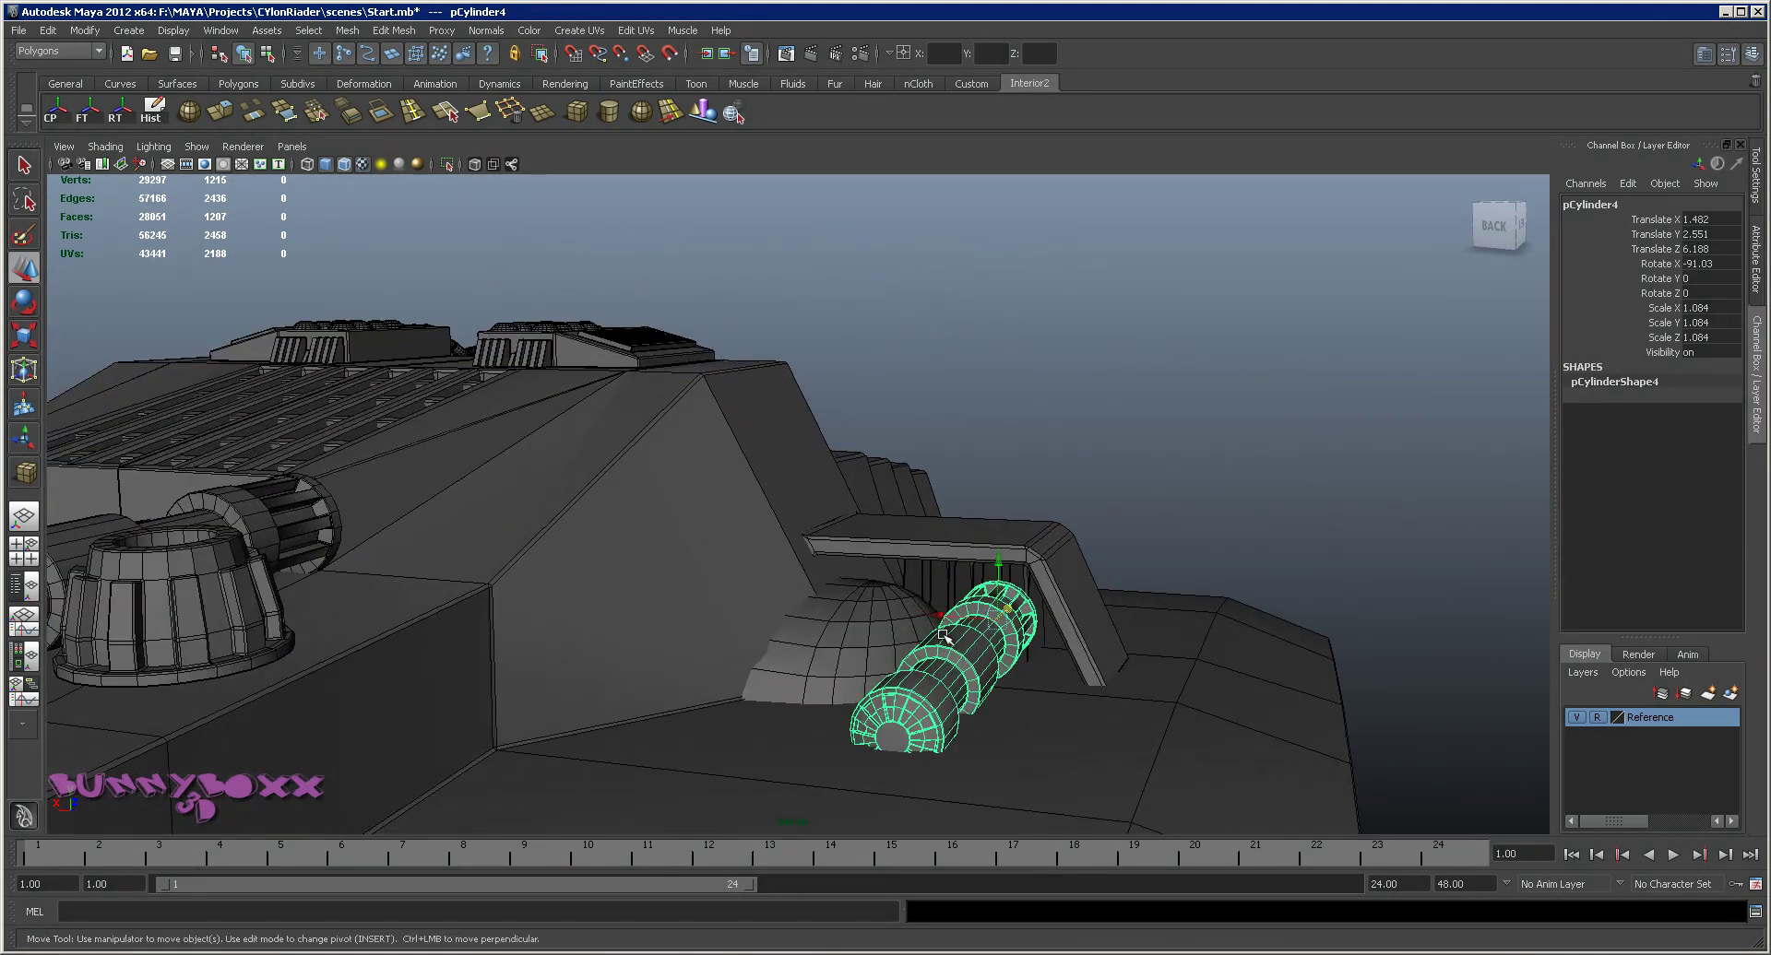
Scale the barrel uniformly to 1.375 and tilt it to Rotate X -86
{"action": "key", "text": "e"}
{"action": "key", "text": "r"}
{"action": "mouse_move", "coordinate": [1014, 624]}
{"action": "left_mouse_down"}
{"action": "mouse_move", "coordinate": [1120, 592]}
{"action": "mouse_move", "coordinate": [993, 588]}
{"action": "mouse_move", "coordinate": [1056, 645]}
{"action": "mouse_move", "coordinate": [977, 646]}
{"action": "mouse_move", "coordinate": [1012, 632]}
{"action": "left_mouse_up"}
{"action": "key", "text": "w"}
{"action": "key", "text": "e"}
{"action": "mouse_move", "coordinate": [933, 557]}
{"action": "left_mouse_down"}
{"action": "mouse_move", "coordinate": [717, 614]}
{"action": "mouse_move", "coordinate": [783, 329]}
{"action": "left_mouse_up"}
Bring the vent slats into close view and select the leftmost slat
{"action": "left_click", "coordinate": [675, 430]}
{"action": "mouse_move", "coordinate": [675, 430]}
{"action": "left_mouse_down", "text": "alt"}
{"action": "mouse_move", "coordinate": [756, 471]}
{"action": "mouse_move", "coordinate": [806, 427]}
{"action": "left_mouse_up", "text": "alt"}
{"action": "mouse_move", "coordinate": [806, 427]}
{"action": "right_mouse_down", "text": "alt"}
{"action": "mouse_move", "coordinate": [604, 490]}
{"action": "mouse_move", "coordinate": [1392, 664]}
{"action": "right_mouse_up", "text": "alt"}
{"action": "right_click_drag", "start_coordinate": [963, 620], "coordinate": [854, 522], "text": "alt"}
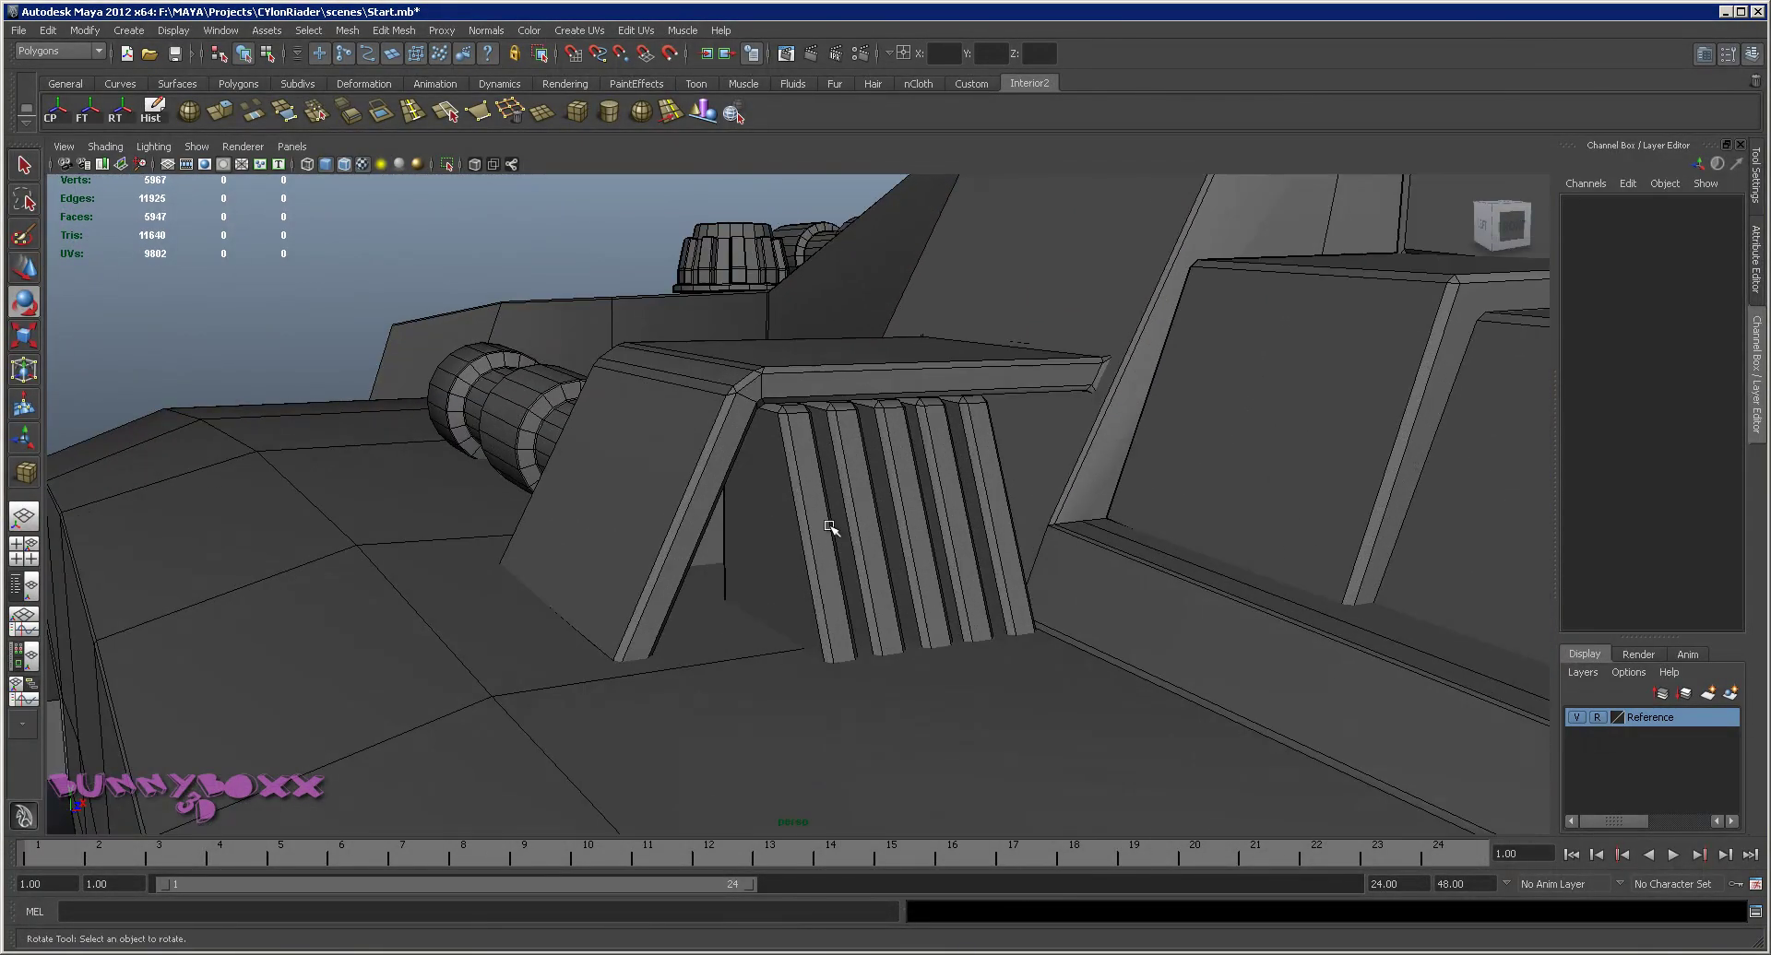
{"action": "left_click", "coordinate": [844, 524]}
{"action": "mouse_move", "coordinate": [879, 524]}
{"action": "left_mouse_down", "text": "alt"}
{"action": "mouse_move", "coordinate": [857, 502]}
{"action": "mouse_move", "coordinate": [716, 472]}
{"action": "mouse_move", "coordinate": [671, 480]}
{"action": "left_mouse_up", "text": "alt"}
Scale the leftmost slat down to 0.736 and raise it slightly
{"action": "key", "text": "w"}
{"action": "key", "text": "e"}
{"action": "key", "text": "r"}
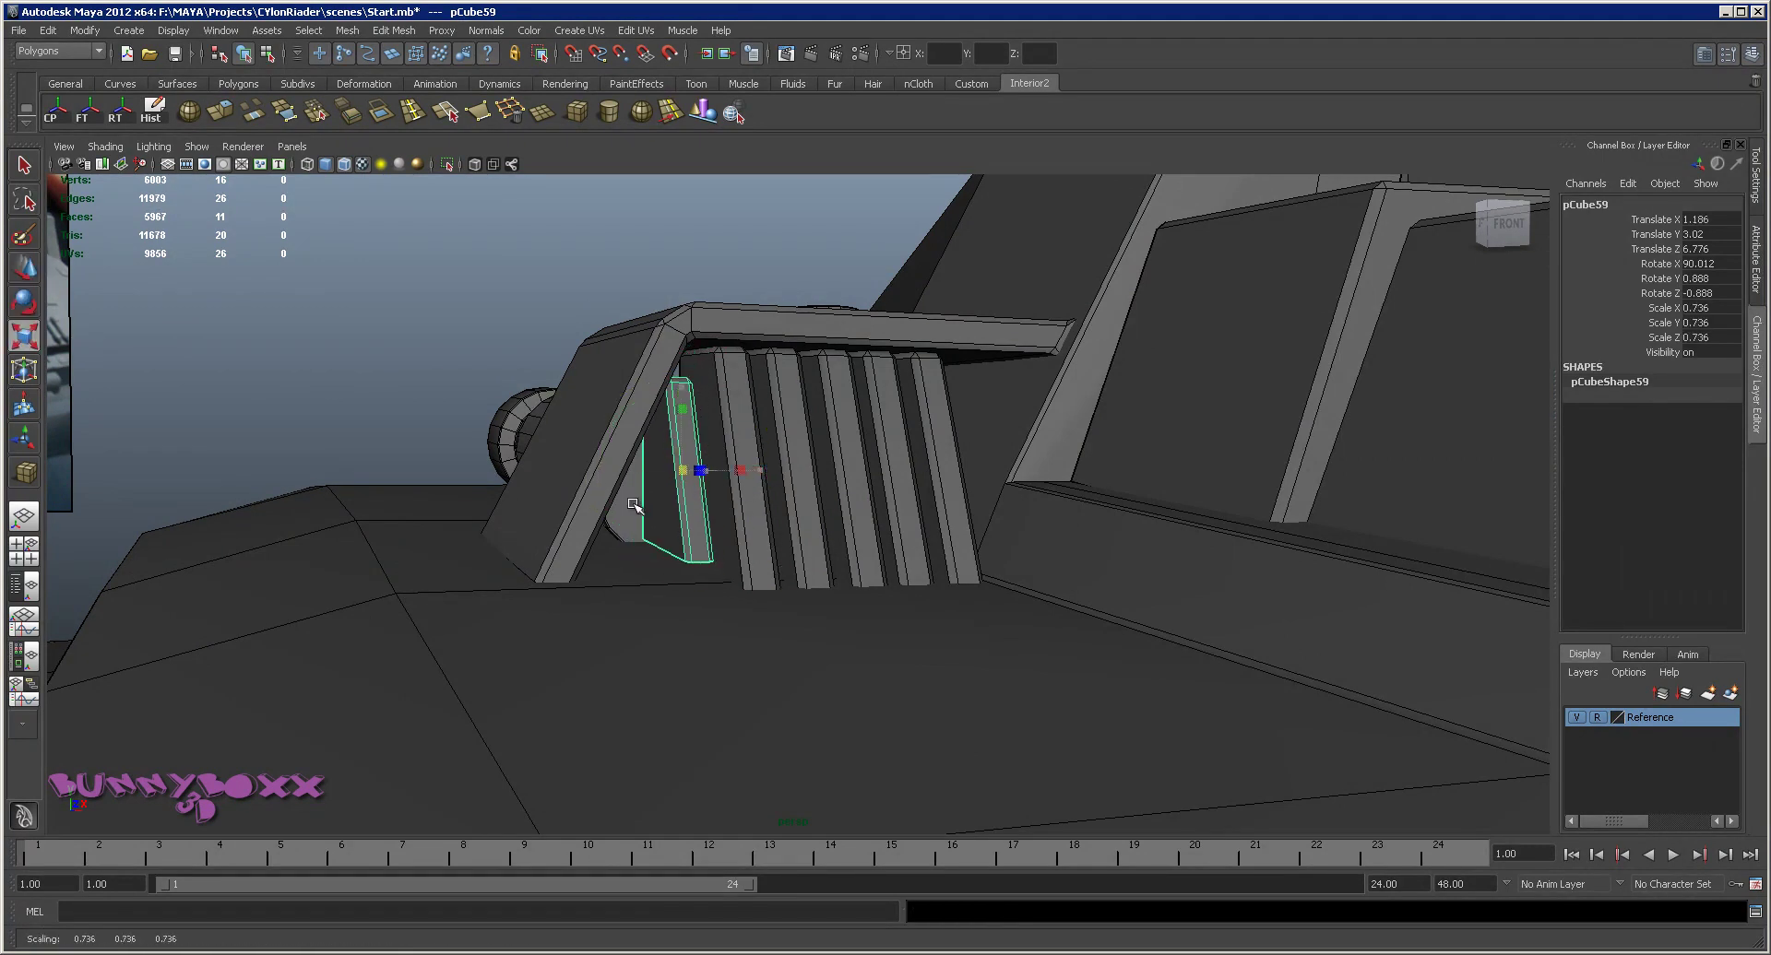
{"action": "key", "text": "w"}
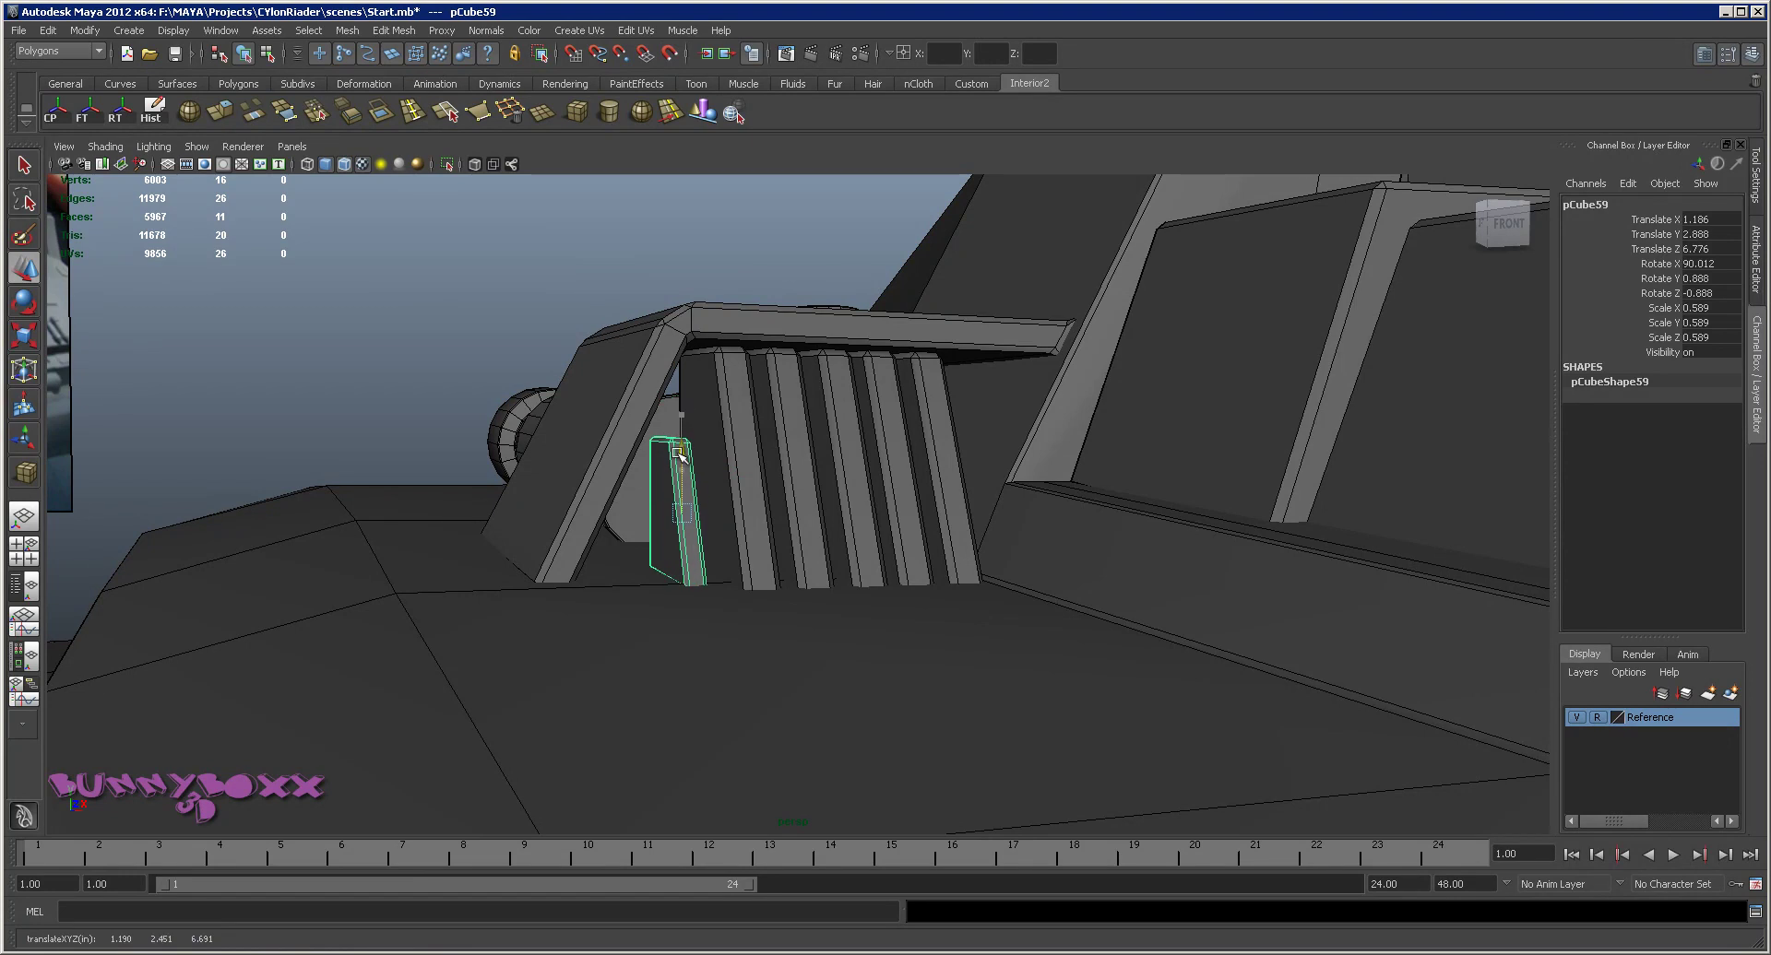
{"action": "key", "text": "e"}
{"action": "key", "text": "r"}
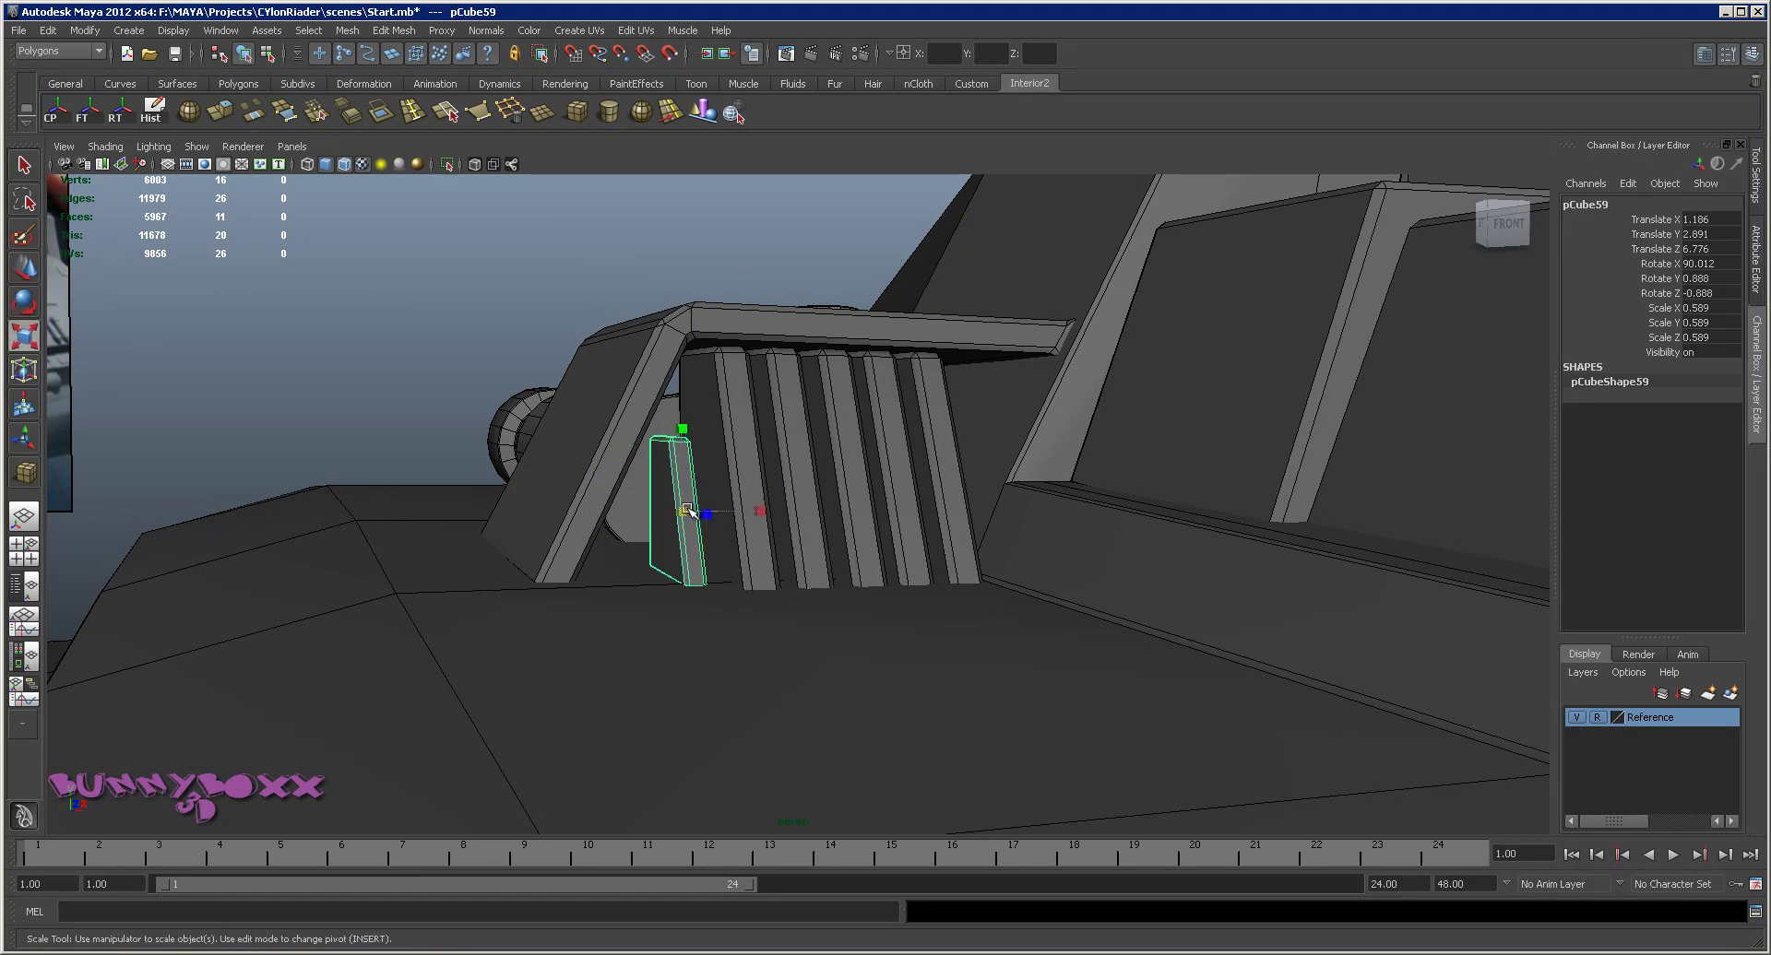
{"action": "key", "text": "w"}
{"action": "mouse_move", "coordinate": [705, 493]}
{"action": "left_mouse_down"}
{"action": "mouse_move", "coordinate": [684, 452]}
{"action": "mouse_move", "coordinate": [716, 459]}
{"action": "mouse_move", "coordinate": [671, 507]}
{"action": "left_mouse_up"}
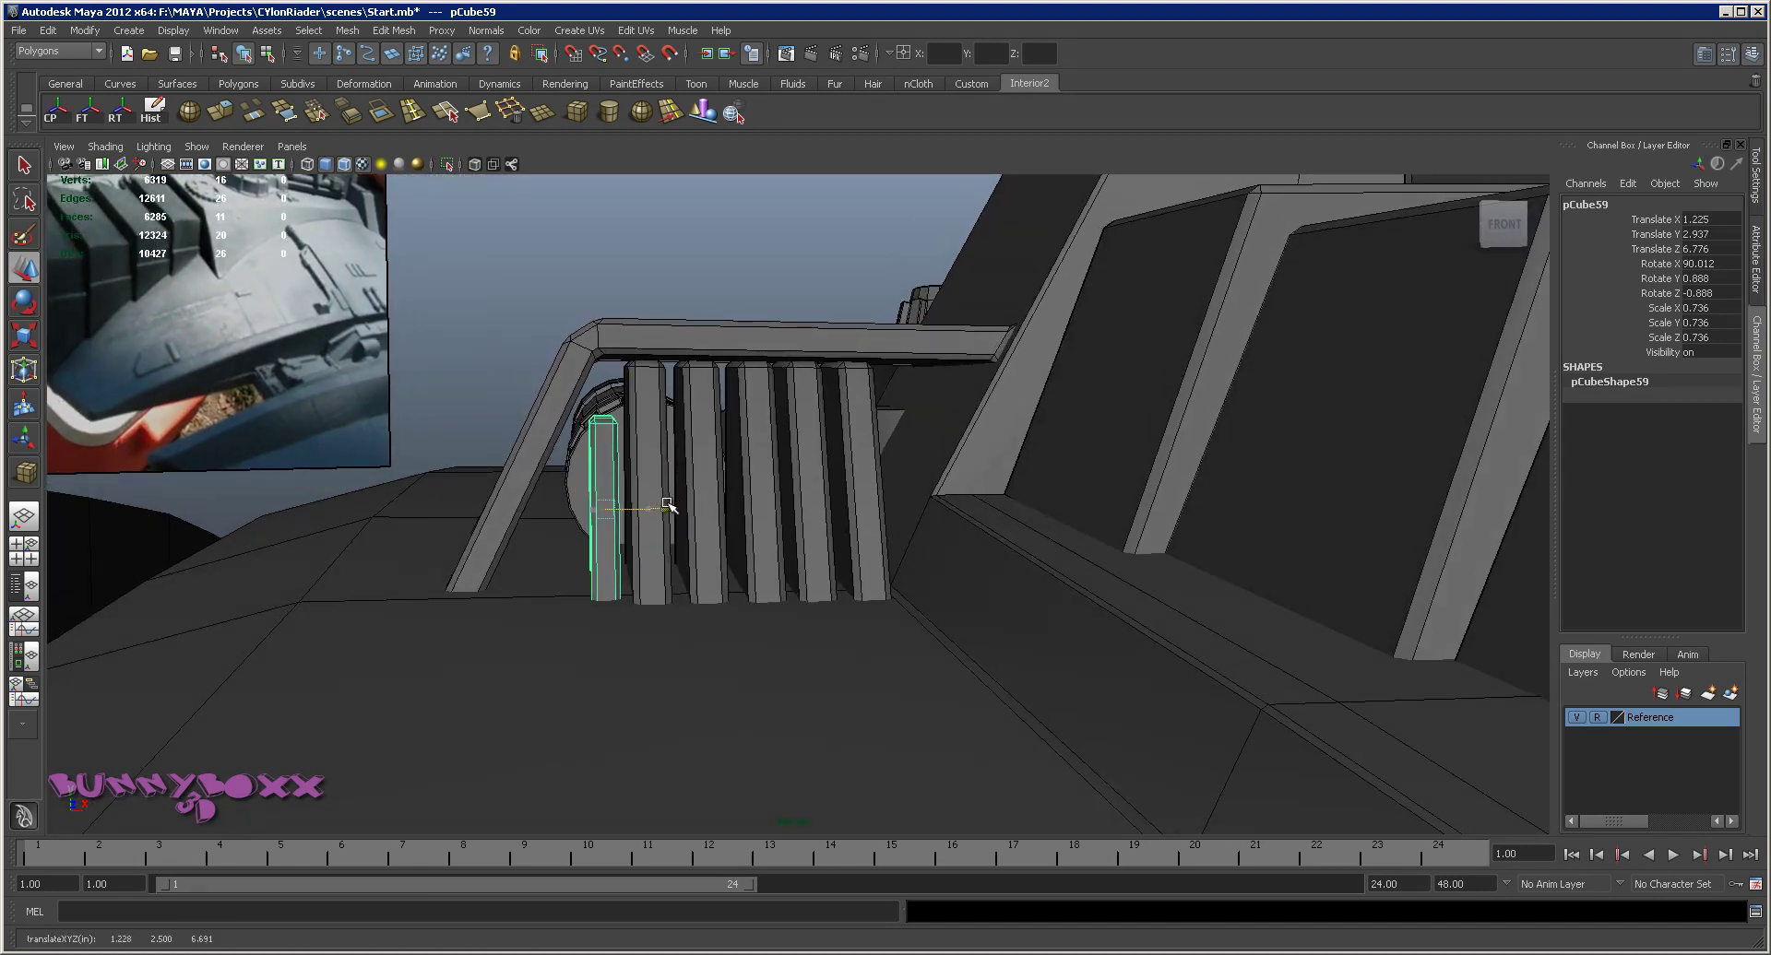
Duplicate the slat, place the copy pCube60 at Translate X 1.087 and scale it to 0.596
{"action": "key", "text": "ctrl+d"}
{"action": "left_click_drag", "start_coordinate": [656, 508], "coordinate": [605, 512]}
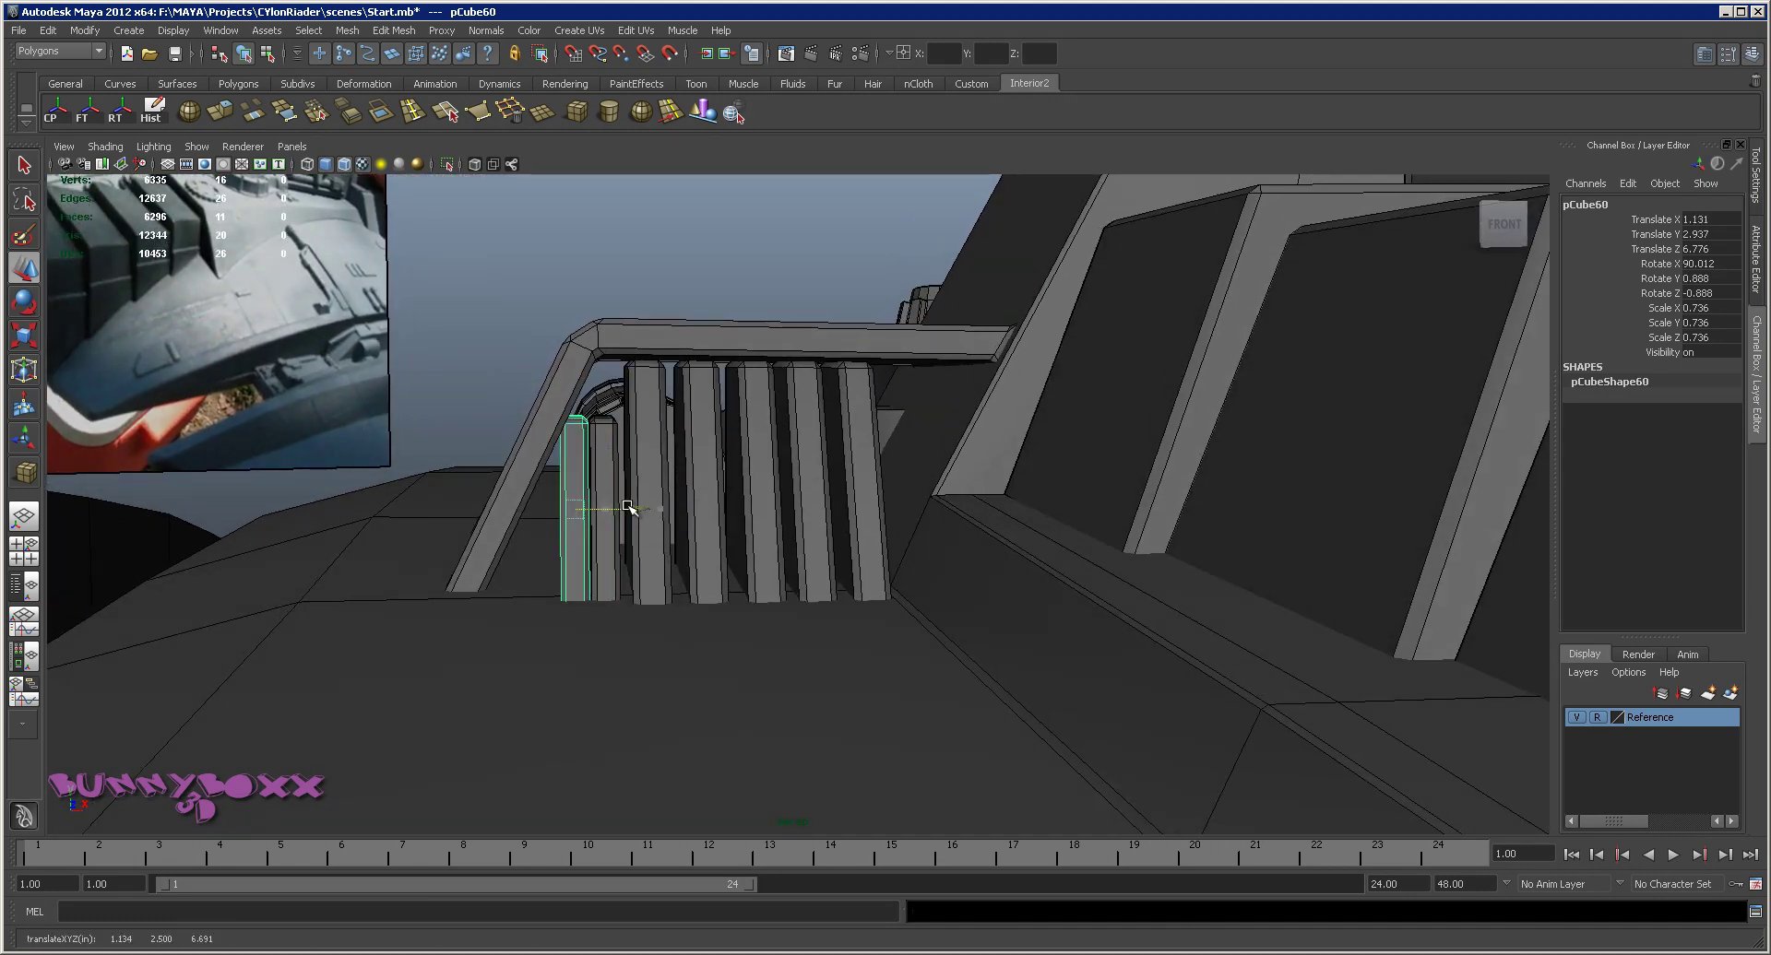
{"action": "key", "text": "e"}
{"action": "key", "text": "r"}
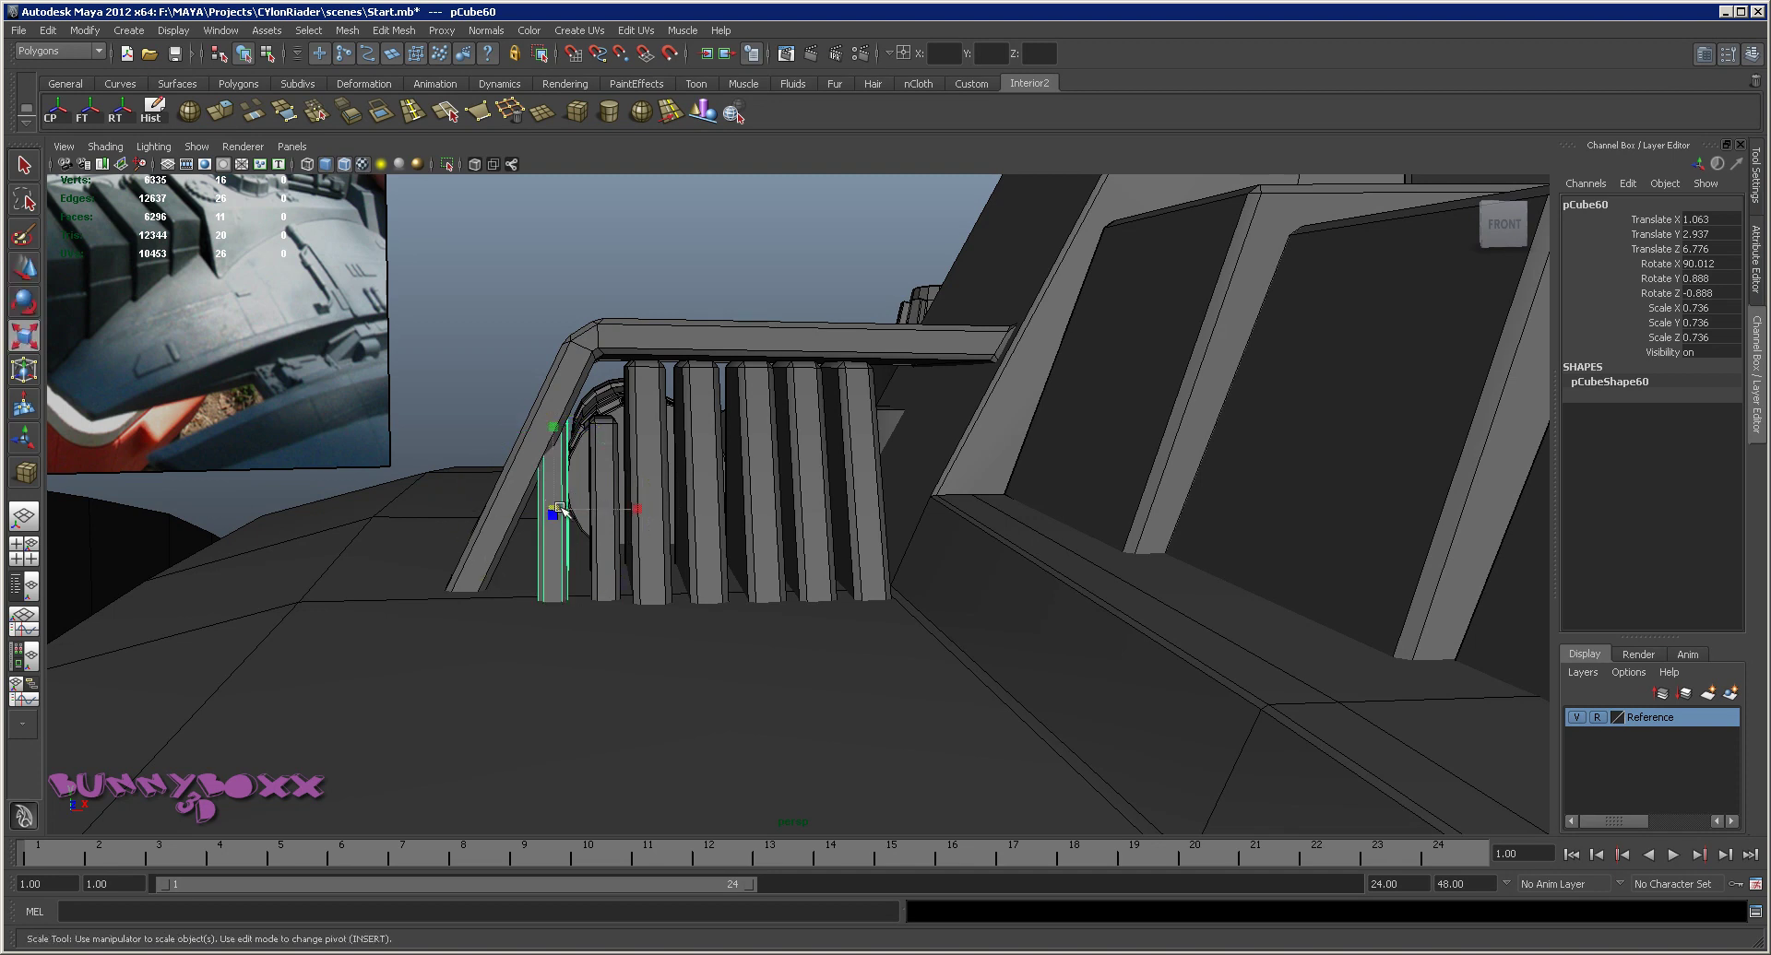
{"action": "key", "text": "w"}
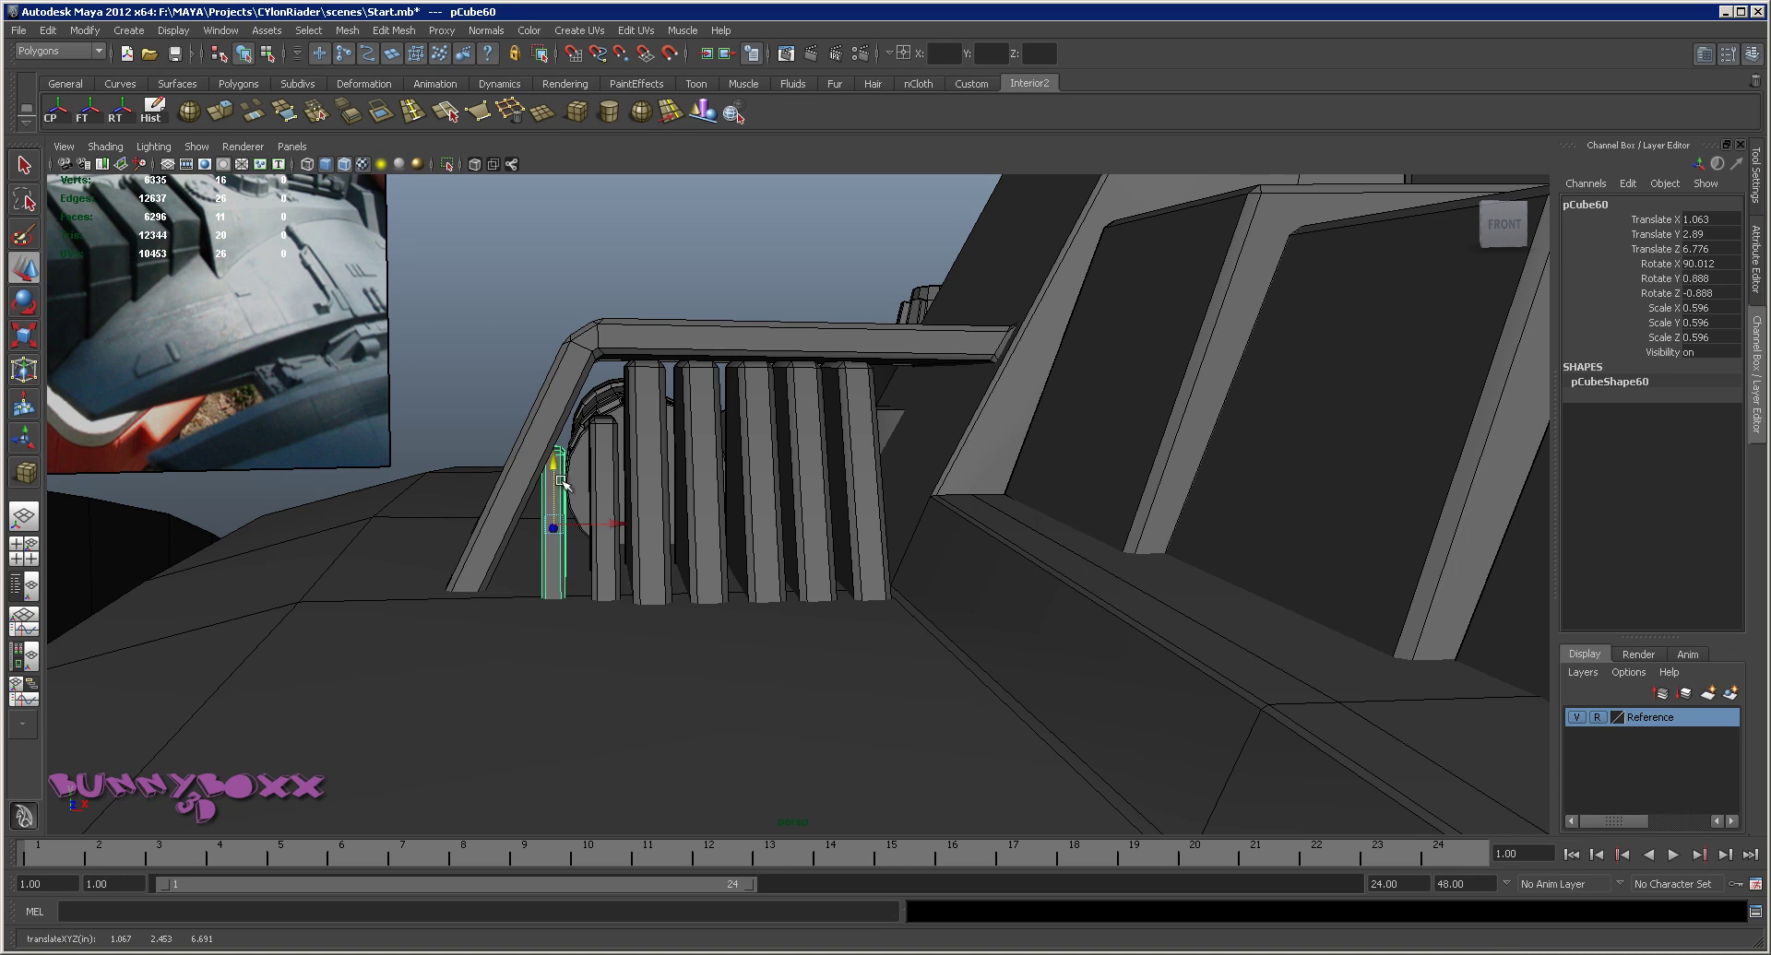
{"action": "mouse_move", "coordinate": [618, 520]}
{"action": "left_mouse_down", "text": "alt"}
{"action": "mouse_move", "coordinate": [961, 532]}
{"action": "mouse_move", "coordinate": [778, 494]}
{"action": "left_mouse_up", "text": "alt"}
Orbit around to the vent block and select the extra small slat at the left end
{"action": "scroll", "coordinate": [793, 498], "scroll_direction": "down", "scroll_amount": 3}
{"action": "left_click", "coordinate": [684, 284]}
{"action": "scroll", "coordinate": [741, 398], "scroll_direction": "up", "scroll_amount": 1}
{"action": "left_click_drag", "start_coordinate": [740, 398], "coordinate": [752, 416], "text": "alt"}
{"action": "mouse_move", "coordinate": [593, 434]}
{"action": "left_mouse_down", "text": "alt"}
{"action": "mouse_move", "coordinate": [802, 462]}
{"action": "mouse_move", "coordinate": [703, 462]}
{"action": "left_mouse_up", "text": "alt"}
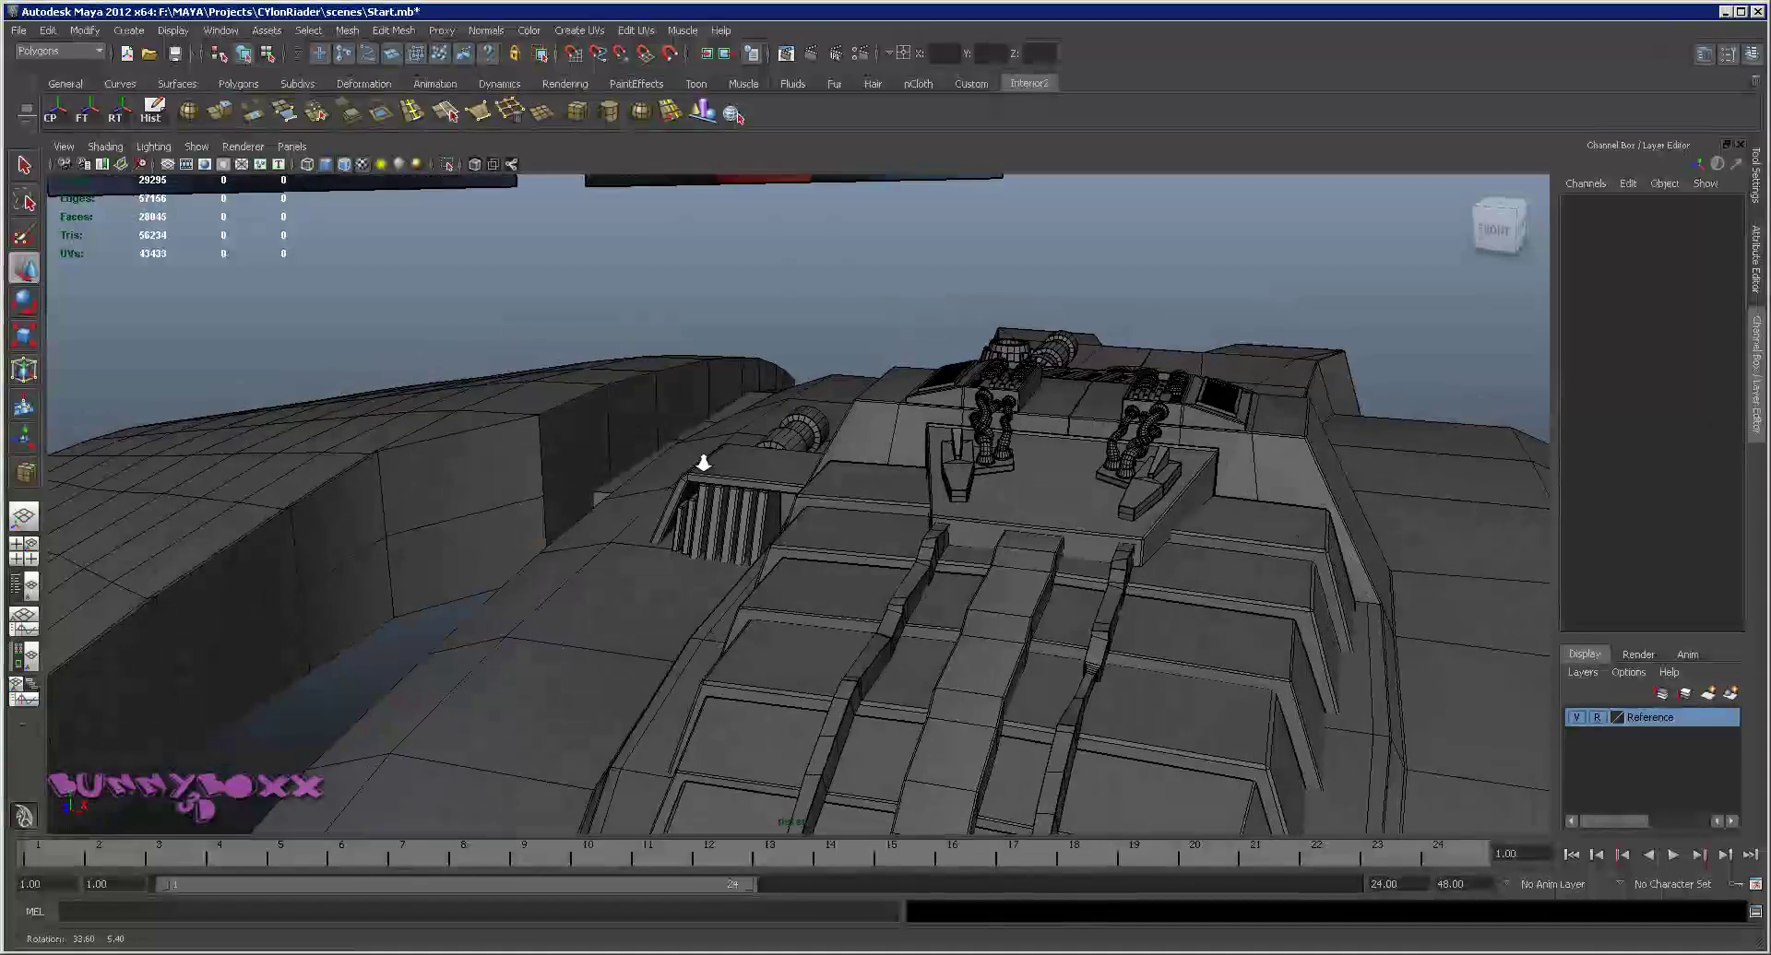
{"action": "right_click_drag", "start_coordinate": [702, 463], "coordinate": [494, 454], "text": "alt"}
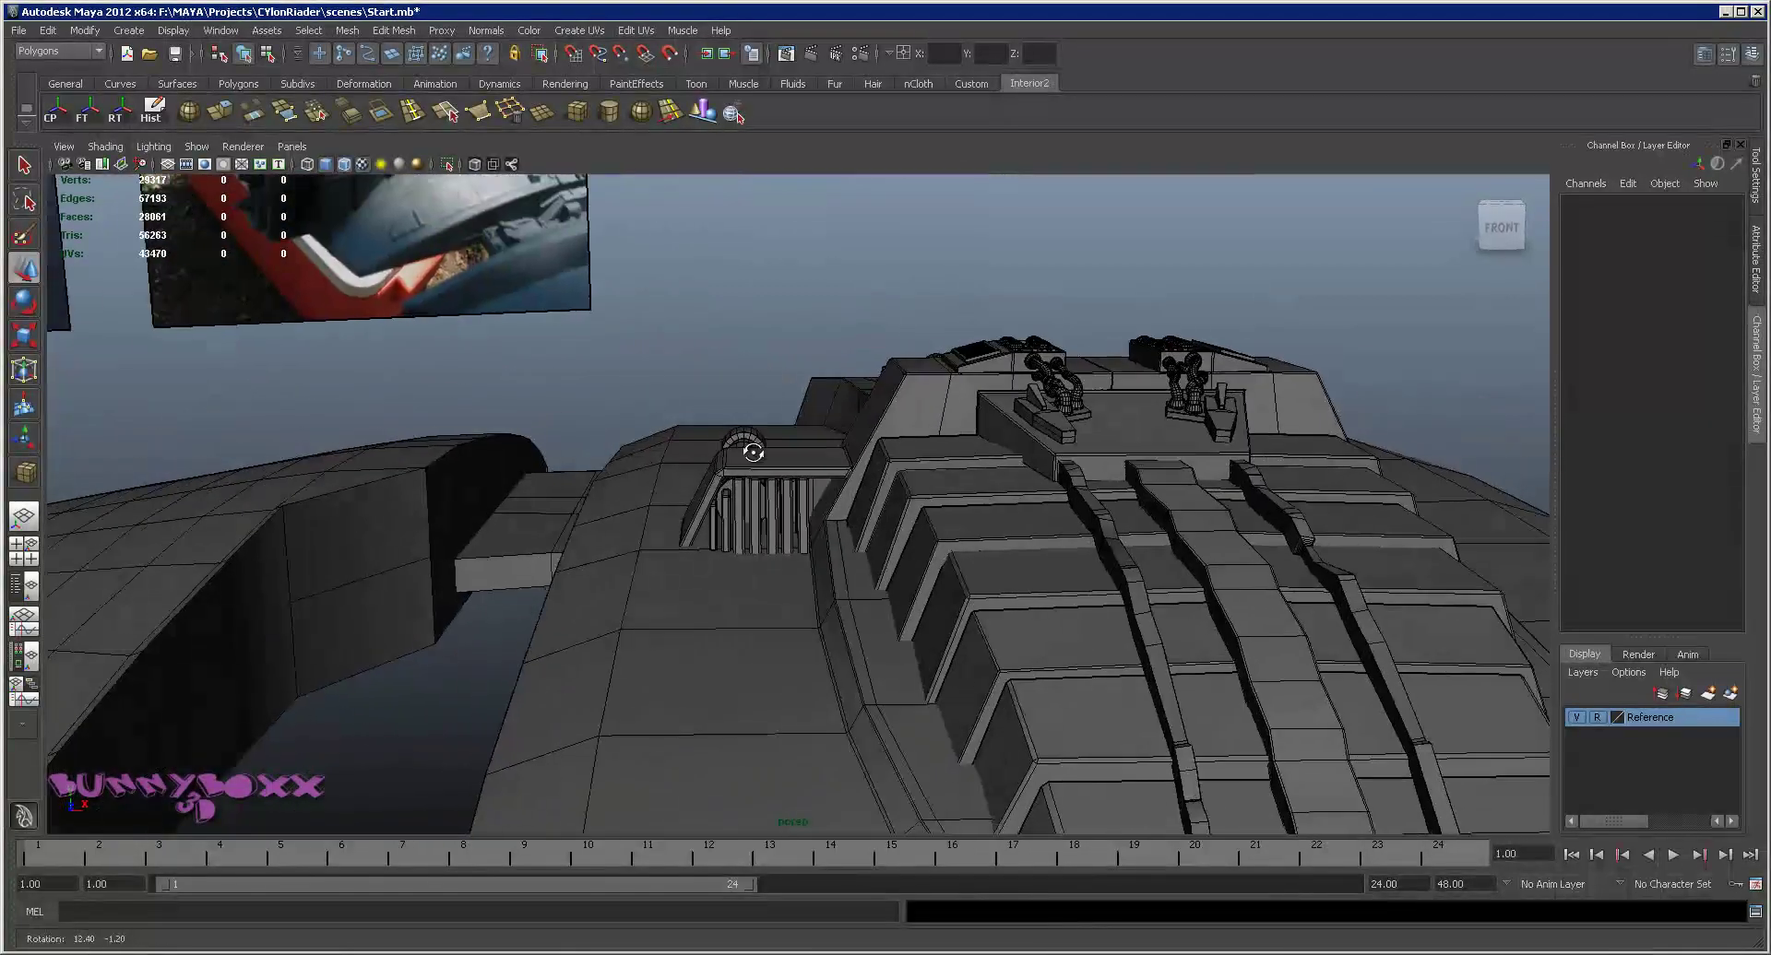
{"action": "left_click_drag", "start_coordinate": [494, 454], "coordinate": [804, 468], "text": "alt"}
{"action": "right_click_drag", "start_coordinate": [802, 466], "coordinate": [761, 437], "text": "alt"}
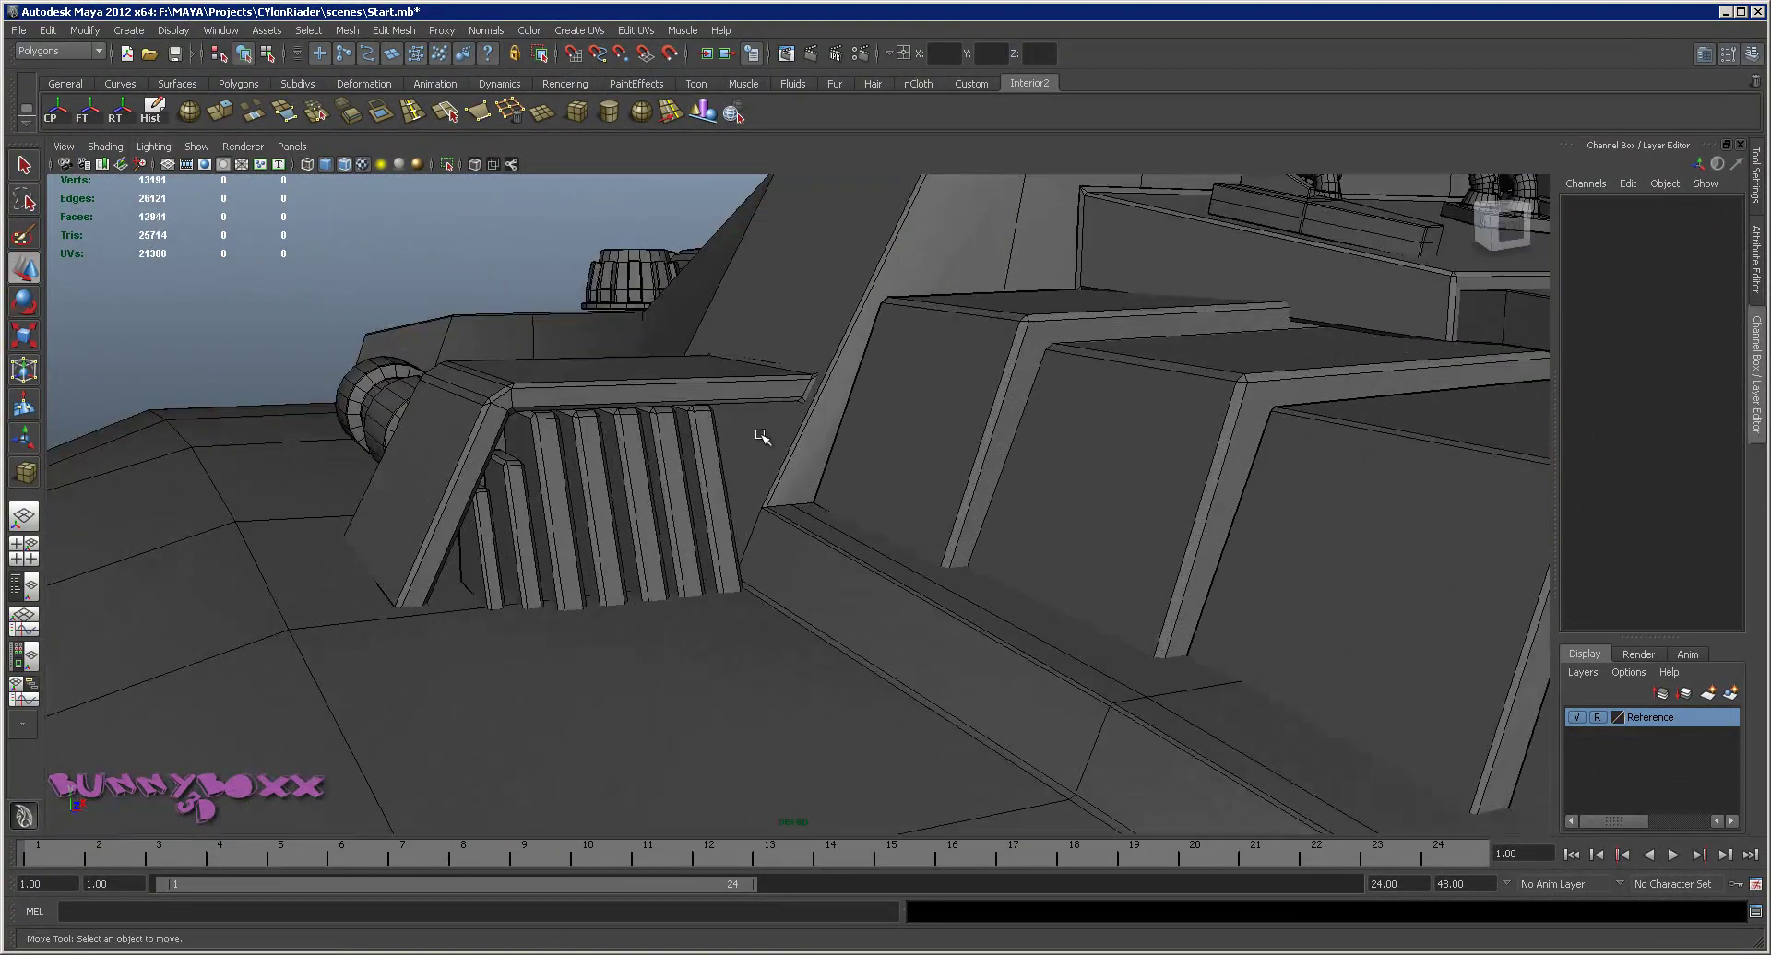
{"action": "mouse_move", "coordinate": [762, 437]}
{"action": "left_mouse_down", "text": "alt"}
{"action": "mouse_move", "coordinate": [706, 443]}
{"action": "mouse_move", "coordinate": [760, 440]}
{"action": "left_mouse_up", "text": "alt"}
{"action": "left_click", "coordinate": [717, 460]}
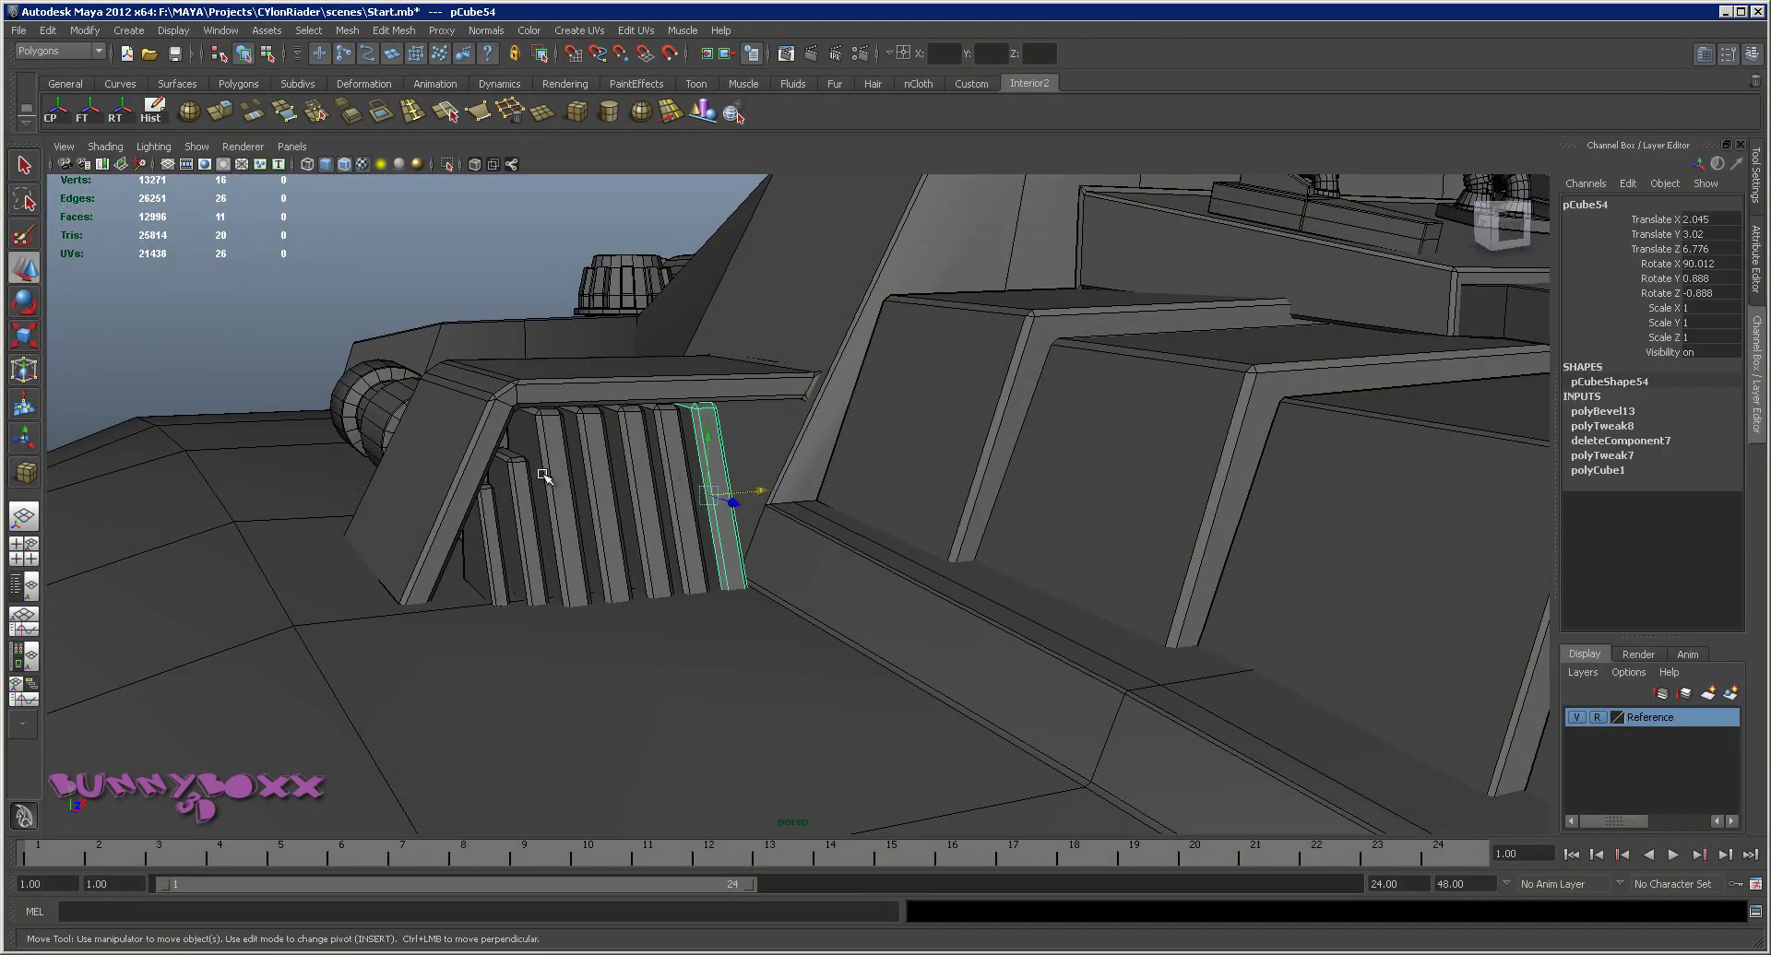
{"action": "left_click", "coordinate": [513, 485]}
Delete the extra small slat and two more adjacent vent slats
{"action": "key", "text": "Delete"}
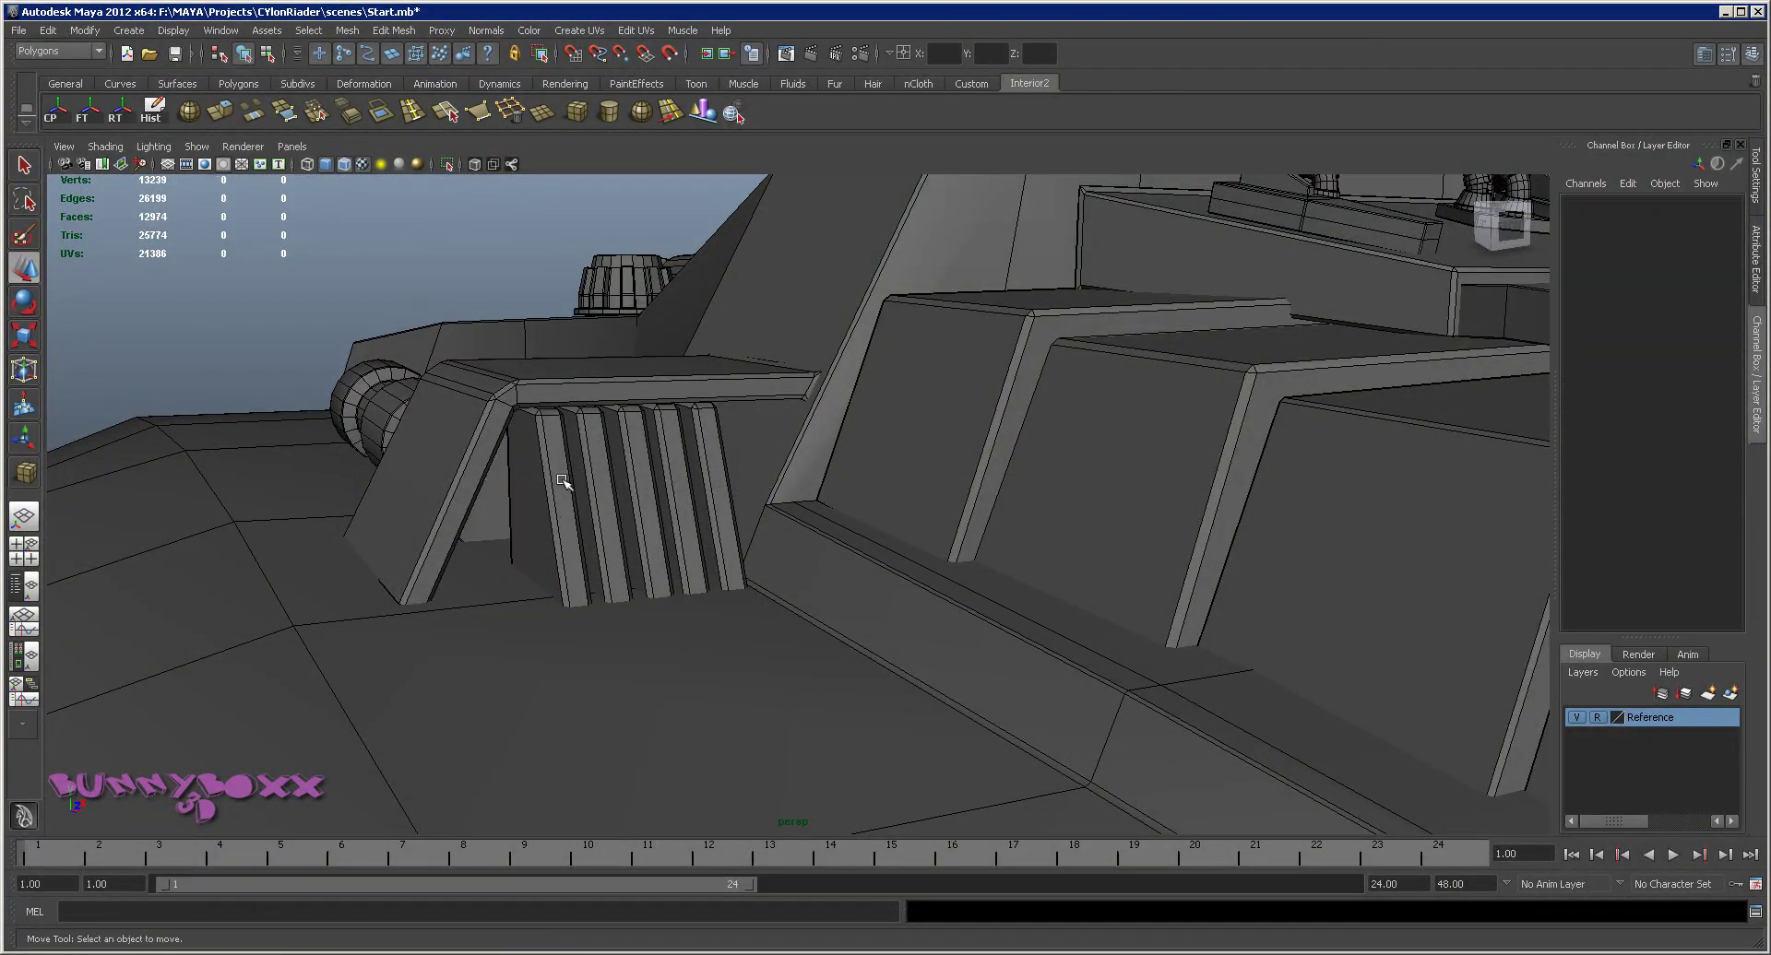
{"action": "left_click", "coordinate": [564, 480]}
{"action": "left_click", "coordinate": [585, 454], "text": "shift"}
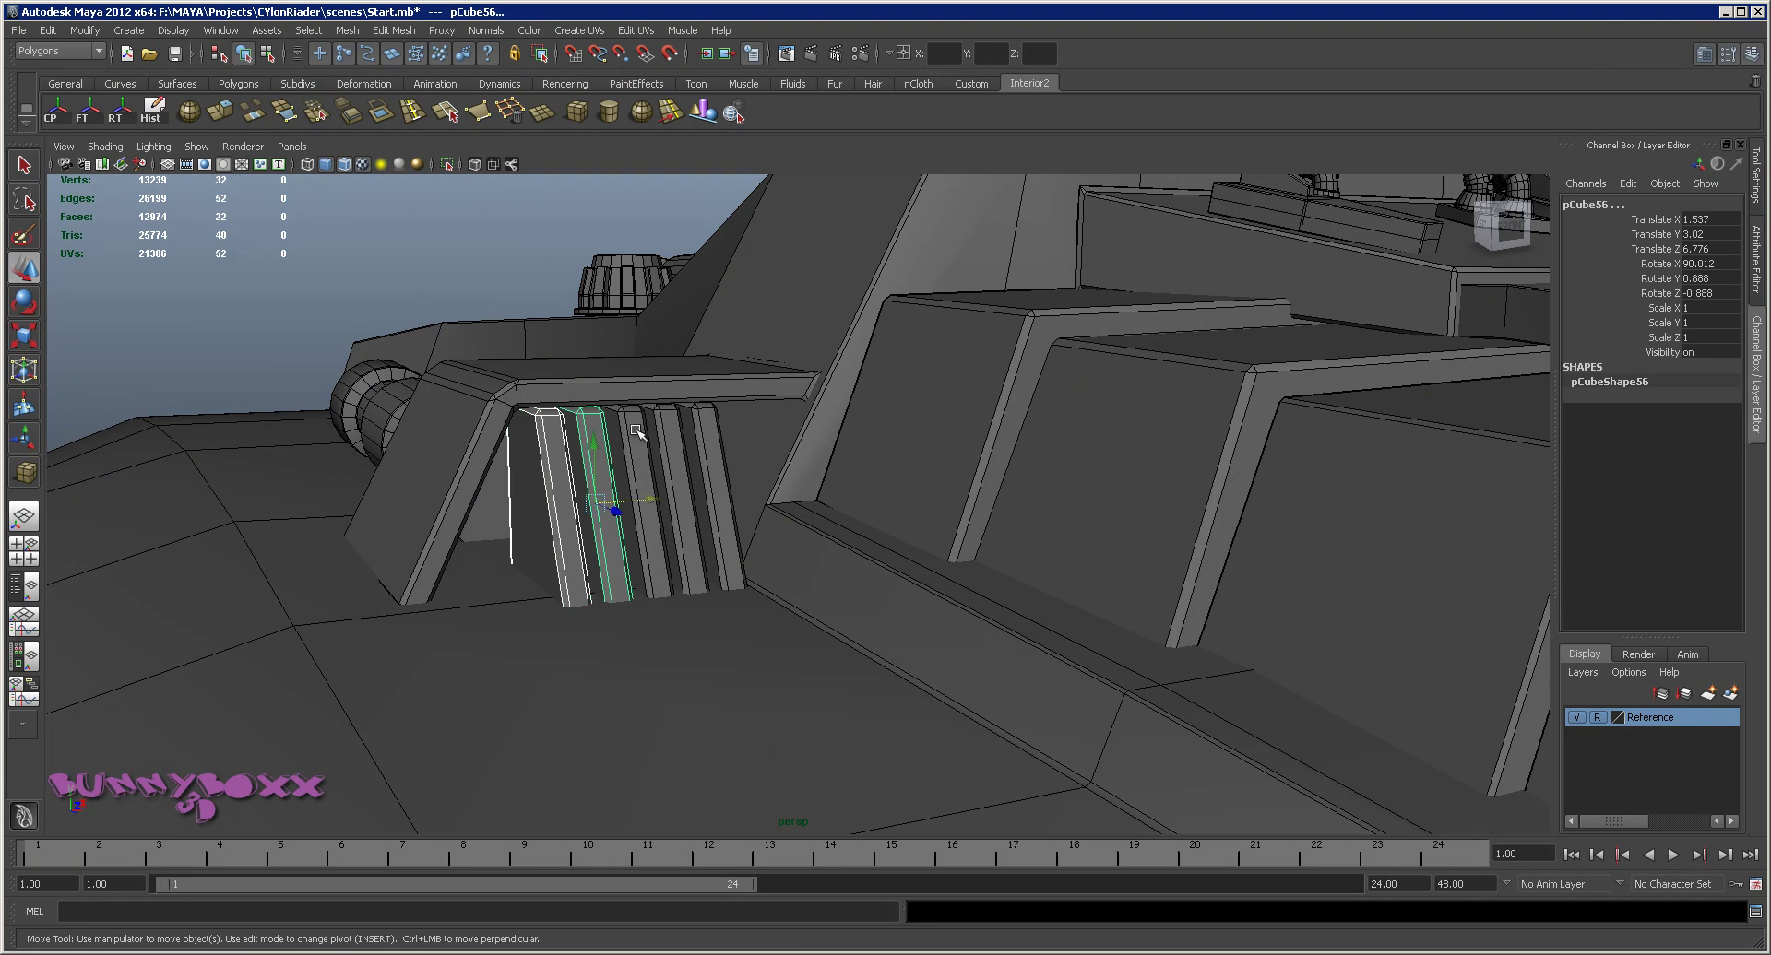
{"action": "key", "text": "Delete"}
Rotate slat pCube54 horizontal and move it up and forward to Translate Z 6.531
{"action": "left_click", "coordinate": [681, 452]}
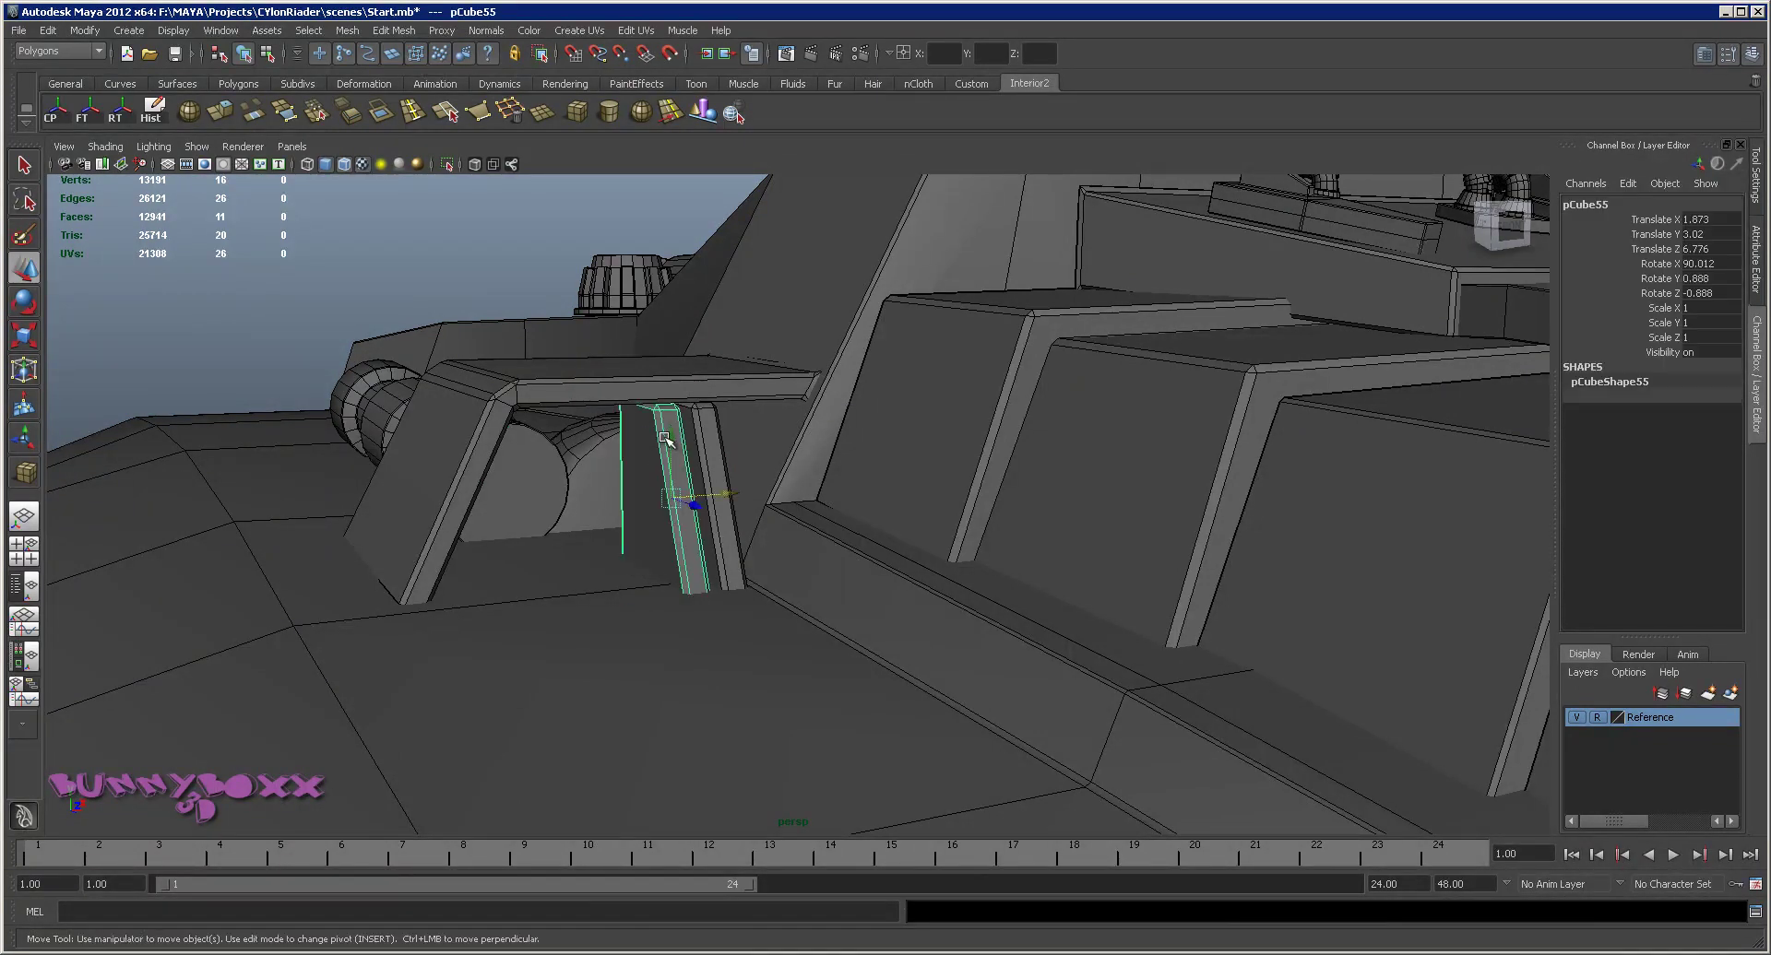
{"action": "left_click", "coordinate": [663, 442]}
{"action": "left_click", "coordinate": [710, 489]}
{"action": "key", "text": "e"}
{"action": "key", "text": "r"}
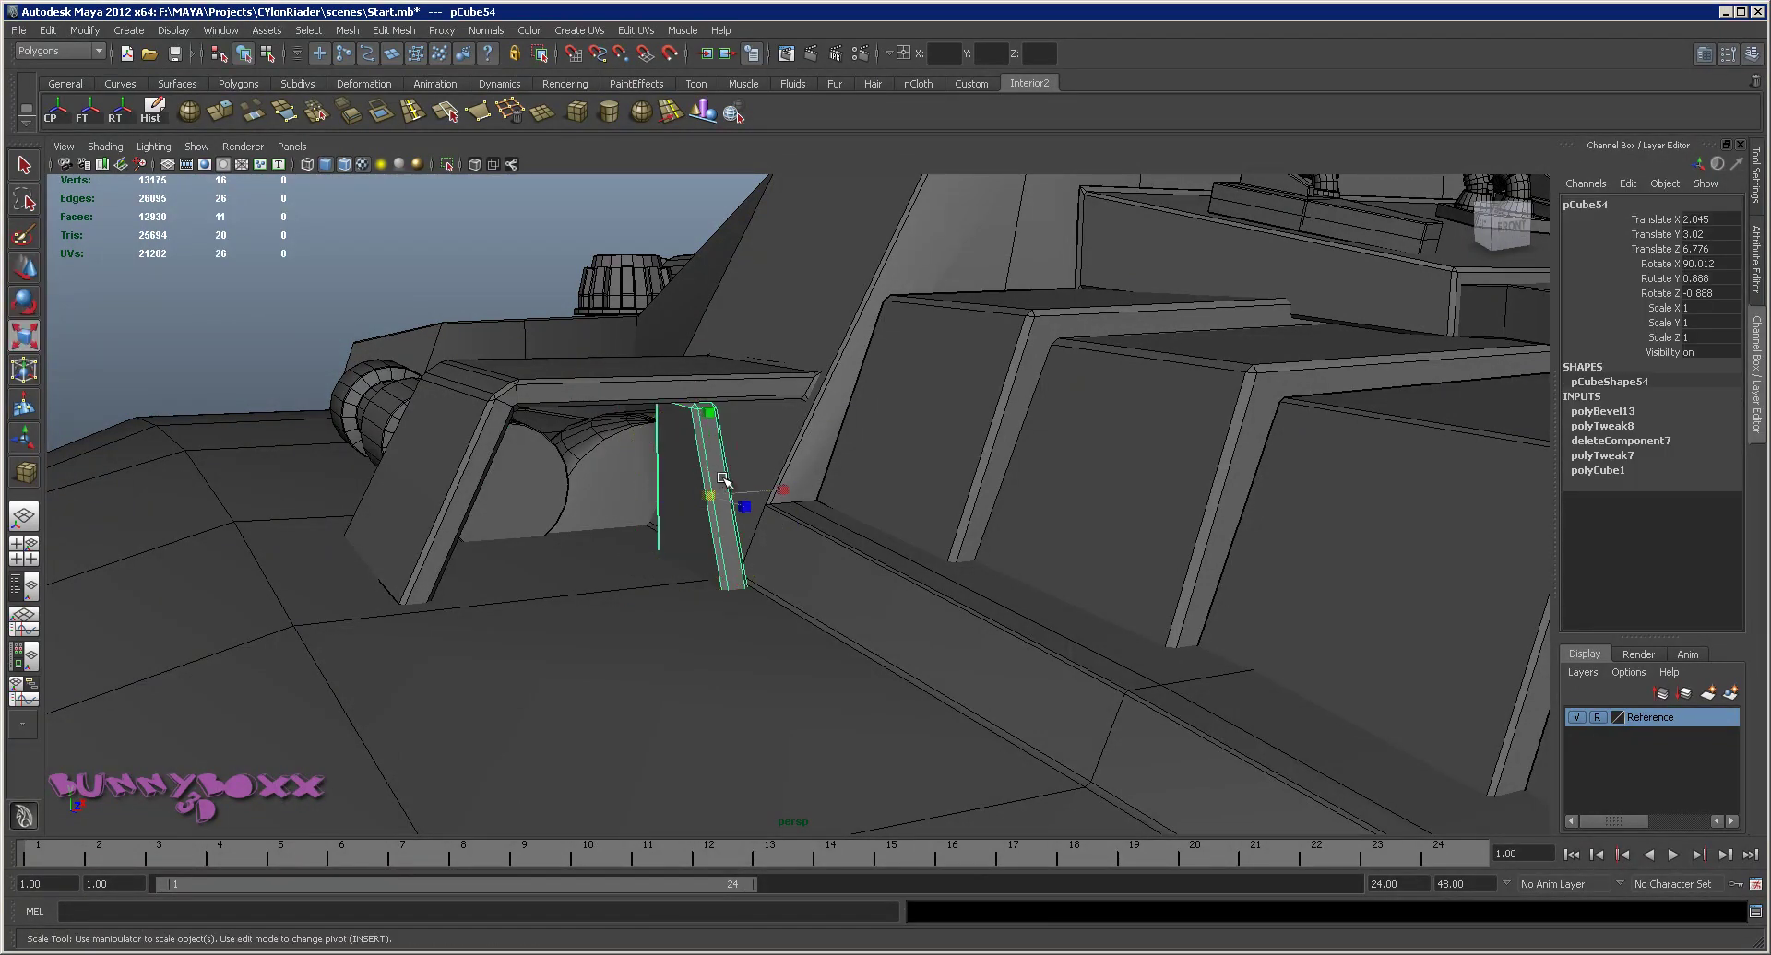
{"action": "key", "text": "e"}
{"action": "mouse_move", "coordinate": [687, 419]}
{"action": "left_mouse_down"}
{"action": "mouse_move", "coordinate": [611, 536]}
{"action": "mouse_move", "coordinate": [624, 404]}
{"action": "left_mouse_up"}
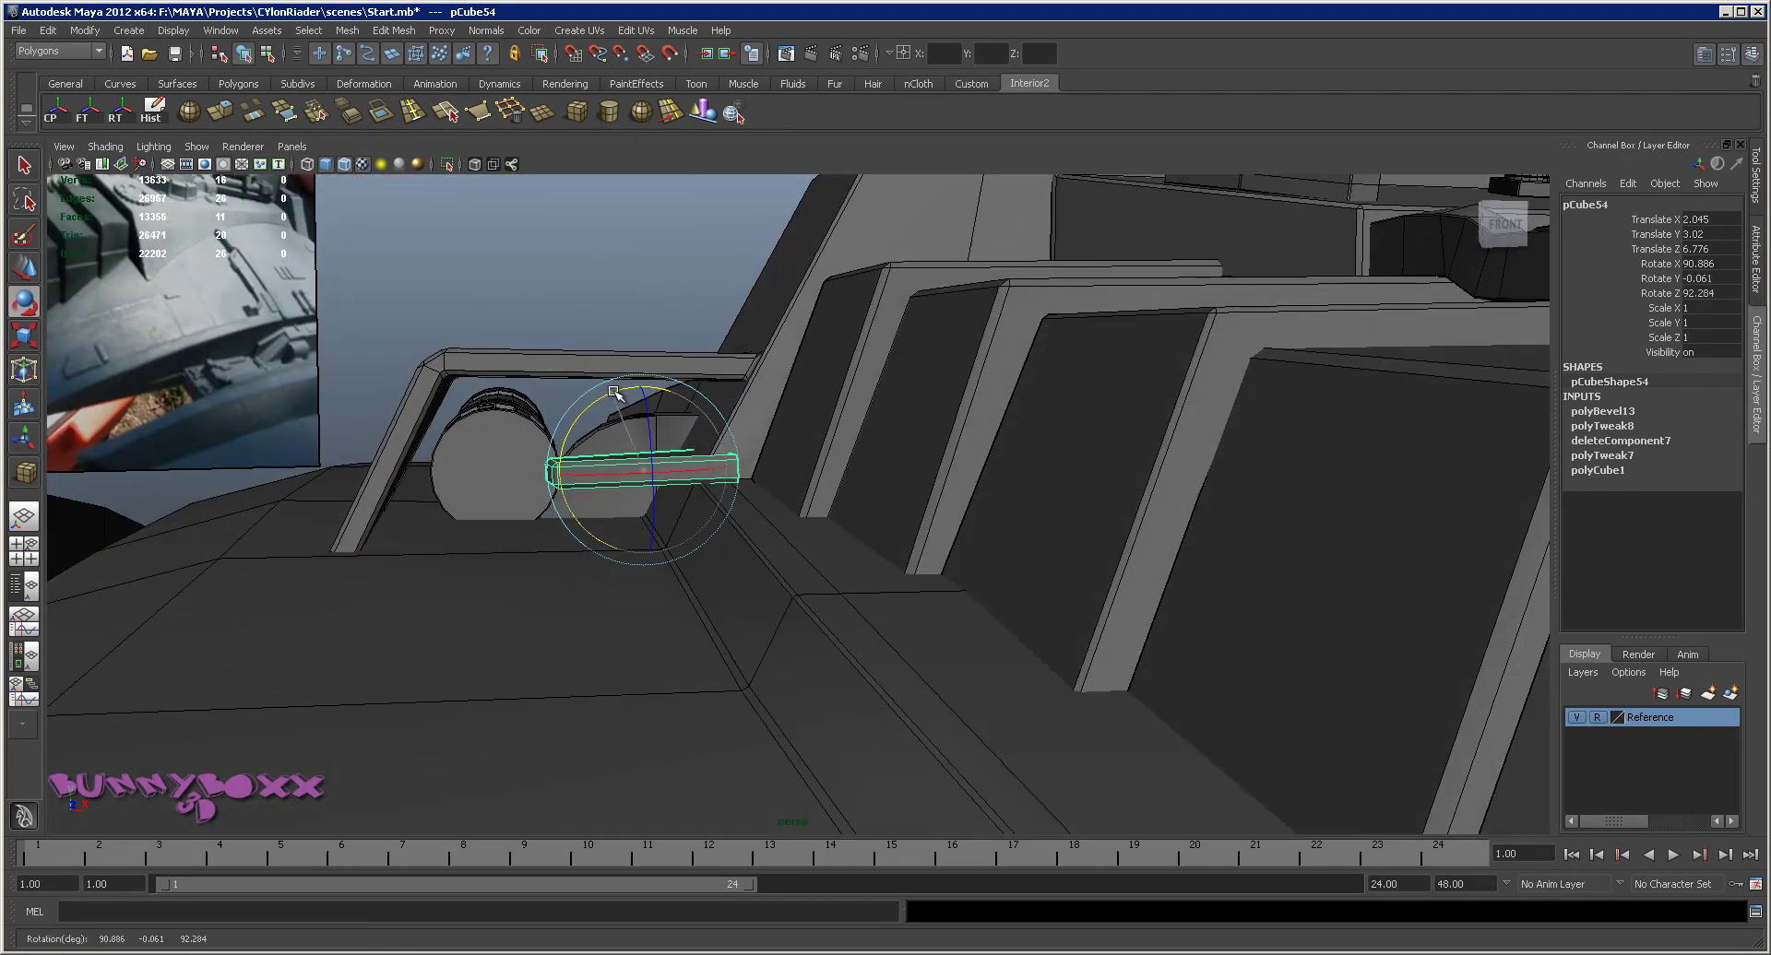
{"action": "key", "text": "w"}
{"action": "mouse_move", "coordinate": [644, 411]}
{"action": "left_mouse_down"}
{"action": "mouse_move", "coordinate": [652, 367]}
{"action": "mouse_move", "coordinate": [675, 404]}
{"action": "left_mouse_up"}
{"action": "mouse_move", "coordinate": [701, 491]}
{"action": "left_mouse_down"}
{"action": "mouse_move", "coordinate": [684, 476]}
{"action": "mouse_move", "coordinate": [886, 446]}
{"action": "mouse_move", "coordinate": [763, 444]}
{"action": "mouse_move", "coordinate": [723, 423]}
{"action": "mouse_move", "coordinate": [777, 450]}
{"action": "mouse_move", "coordinate": [683, 506]}
{"action": "mouse_move", "coordinate": [723, 581]}
{"action": "mouse_move", "coordinate": [672, 577]}
{"action": "mouse_move", "coordinate": [693, 576]}
{"action": "left_mouse_up"}
Undo the last stretch and marquee-select the vertices at the slat's left end
{"action": "key", "text": "r"}
{"action": "key", "text": "w"}
{"action": "key", "text": "ctrl+z"}
{"action": "key", "text": "ctrl+z"}
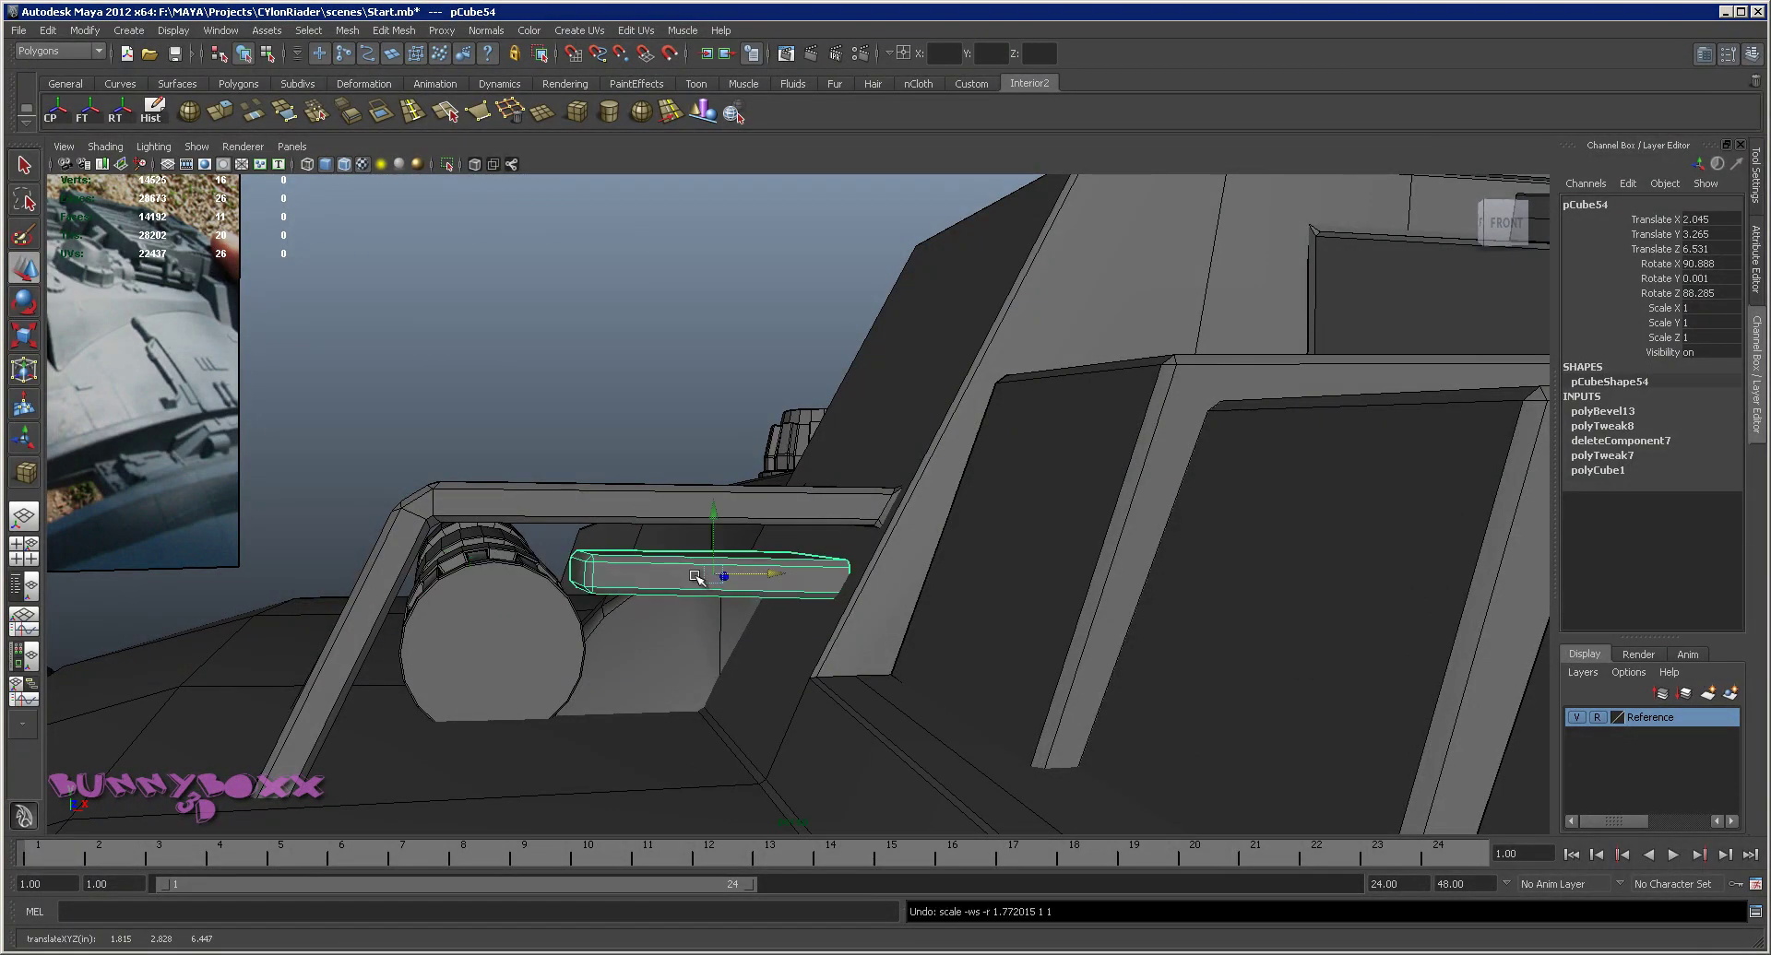
{"action": "right_click_drag", "start_coordinate": [652, 569], "coordinate": [613, 572]}
{"action": "mouse_move", "coordinate": [558, 539]}
{"action": "left_mouse_down"}
{"action": "mouse_move", "coordinate": [625, 616]}
{"action": "mouse_move", "coordinate": [489, 571]}
{"action": "mouse_move", "coordinate": [513, 597]}
{"action": "mouse_move", "coordinate": [553, 461]}
{"action": "left_mouse_up"}
Try selecting the slat's end faces in face mode, then clear the selection
{"action": "right_click", "coordinate": [513, 596]}
{"action": "left_click", "coordinate": [514, 614]}
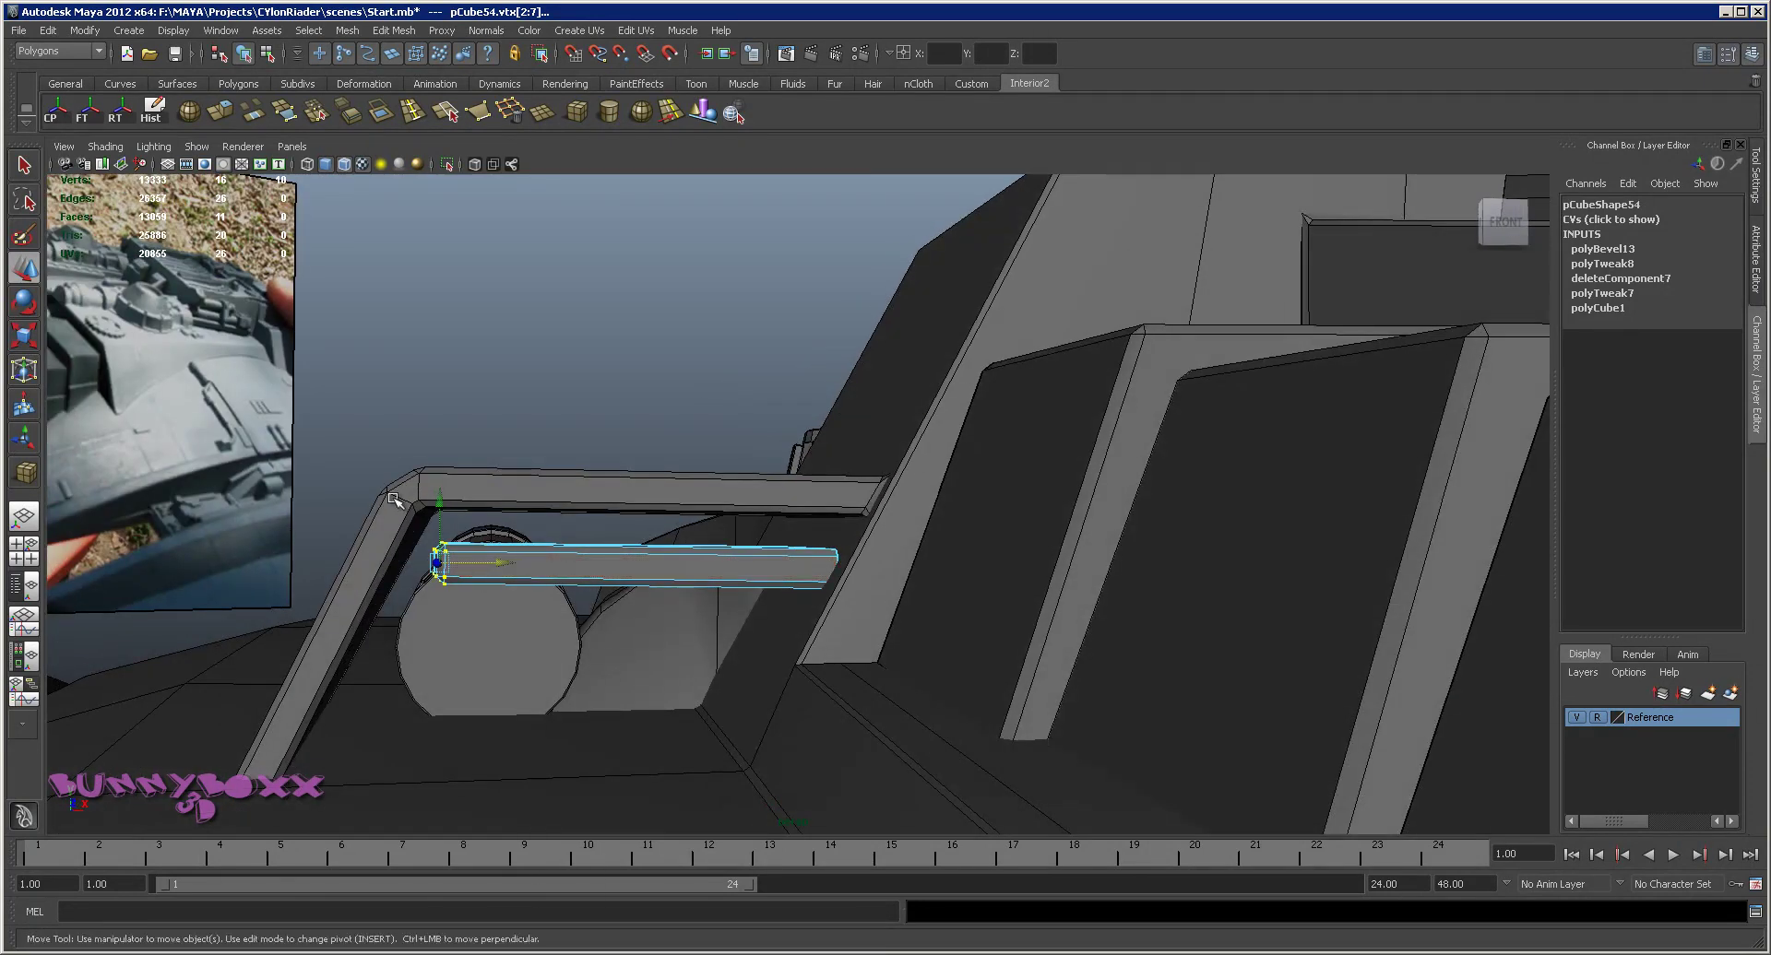
{"action": "left_click_drag", "start_coordinate": [415, 535], "coordinate": [867, 628]}
{"action": "left_click_drag", "start_coordinate": [548, 454], "coordinate": [683, 657], "text": "ctrl"}
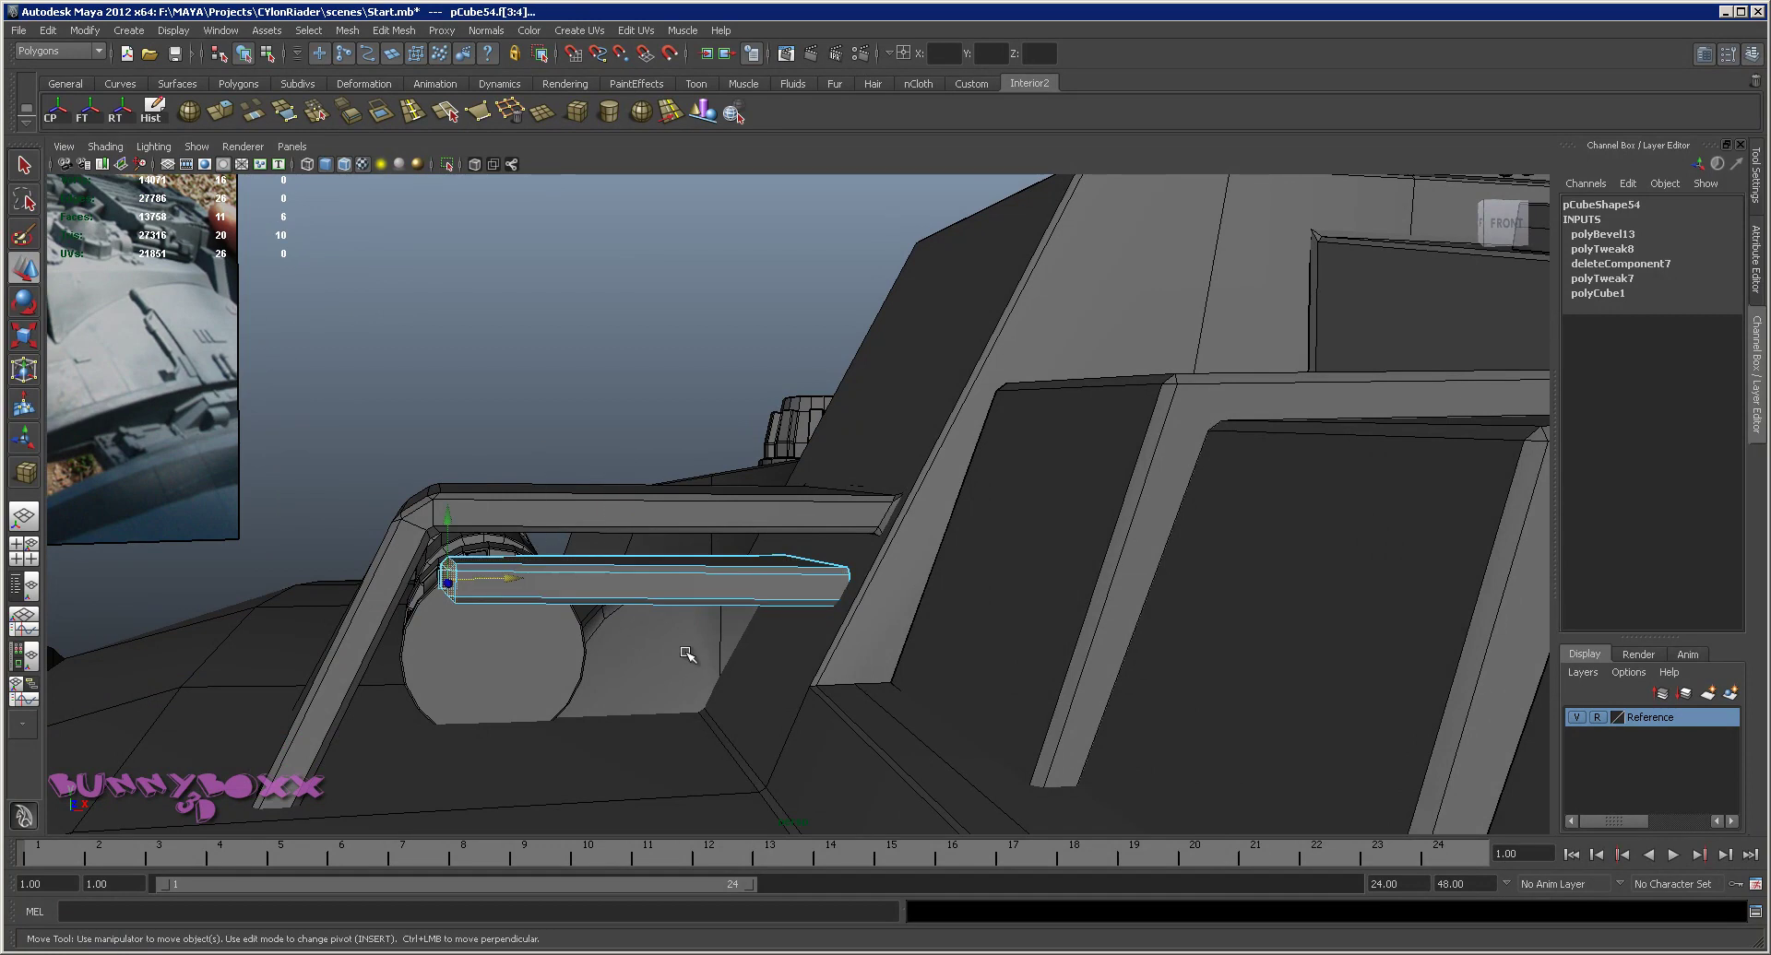
{"action": "left_click", "coordinate": [688, 655]}
Stretch the slat's left-end vertices outward and select its right-end vertices
{"action": "right_click", "coordinate": [506, 569]}
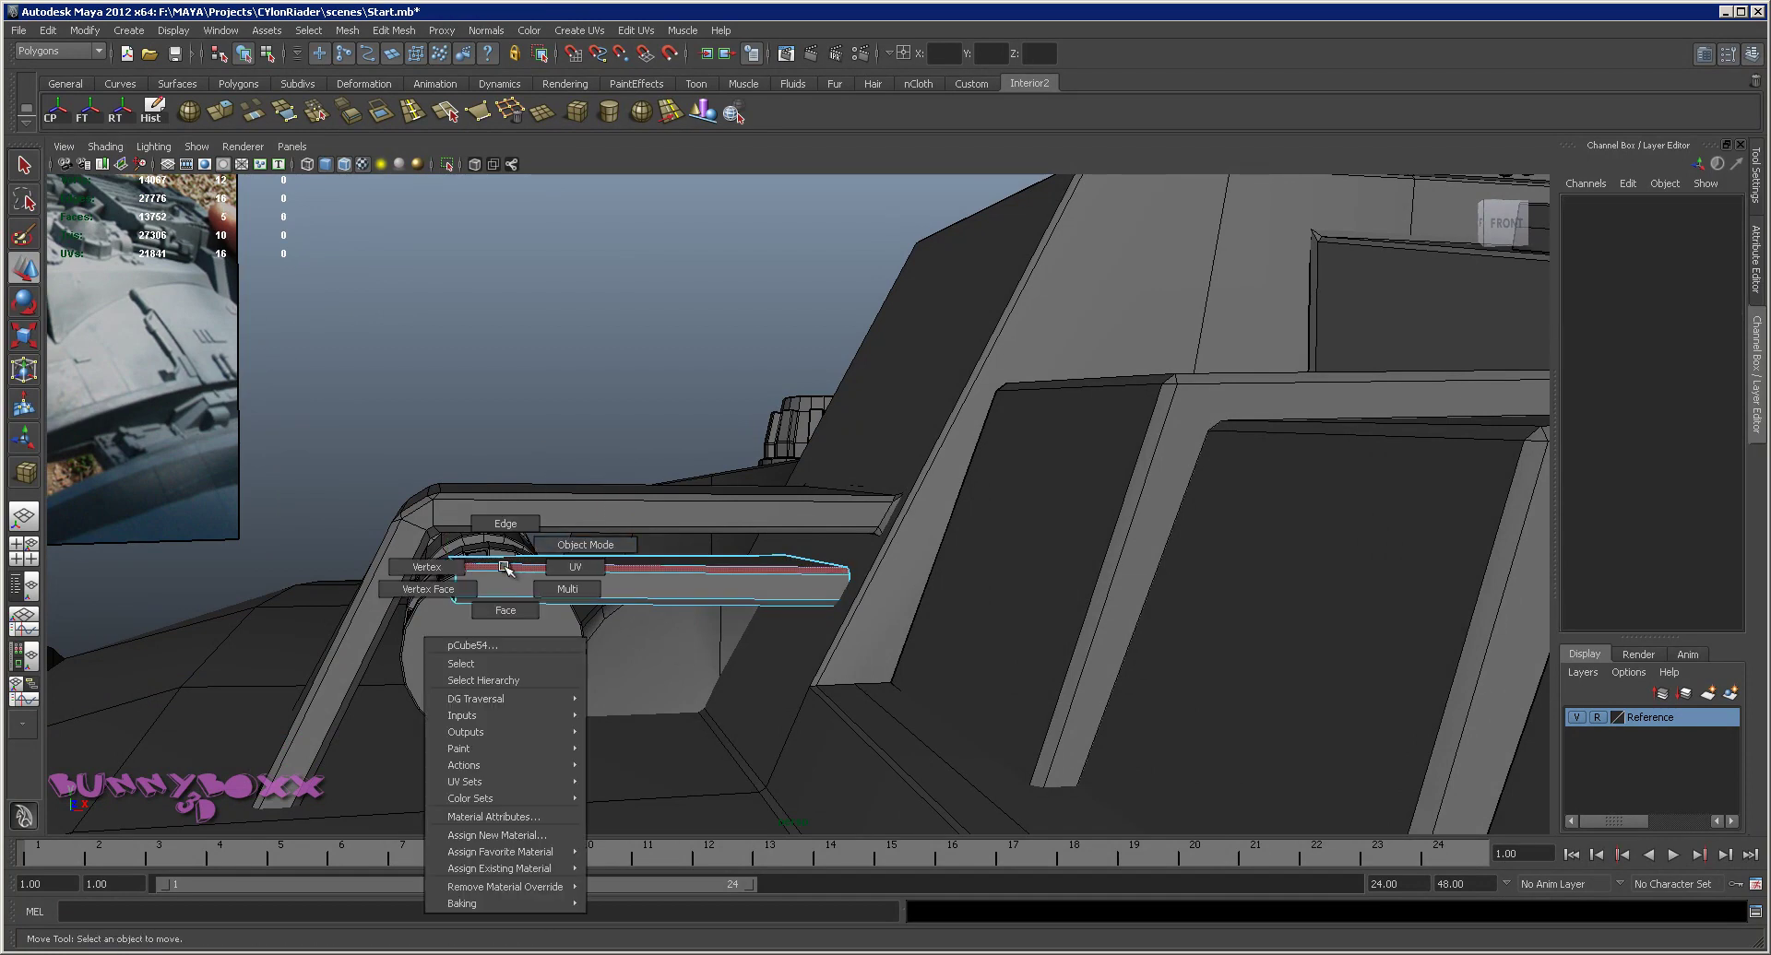
{"action": "left_click", "coordinate": [449, 563]}
{"action": "left_click_drag", "start_coordinate": [504, 664], "coordinate": [504, 662]}
{"action": "left_click_drag", "start_coordinate": [513, 578], "coordinate": [470, 576]}
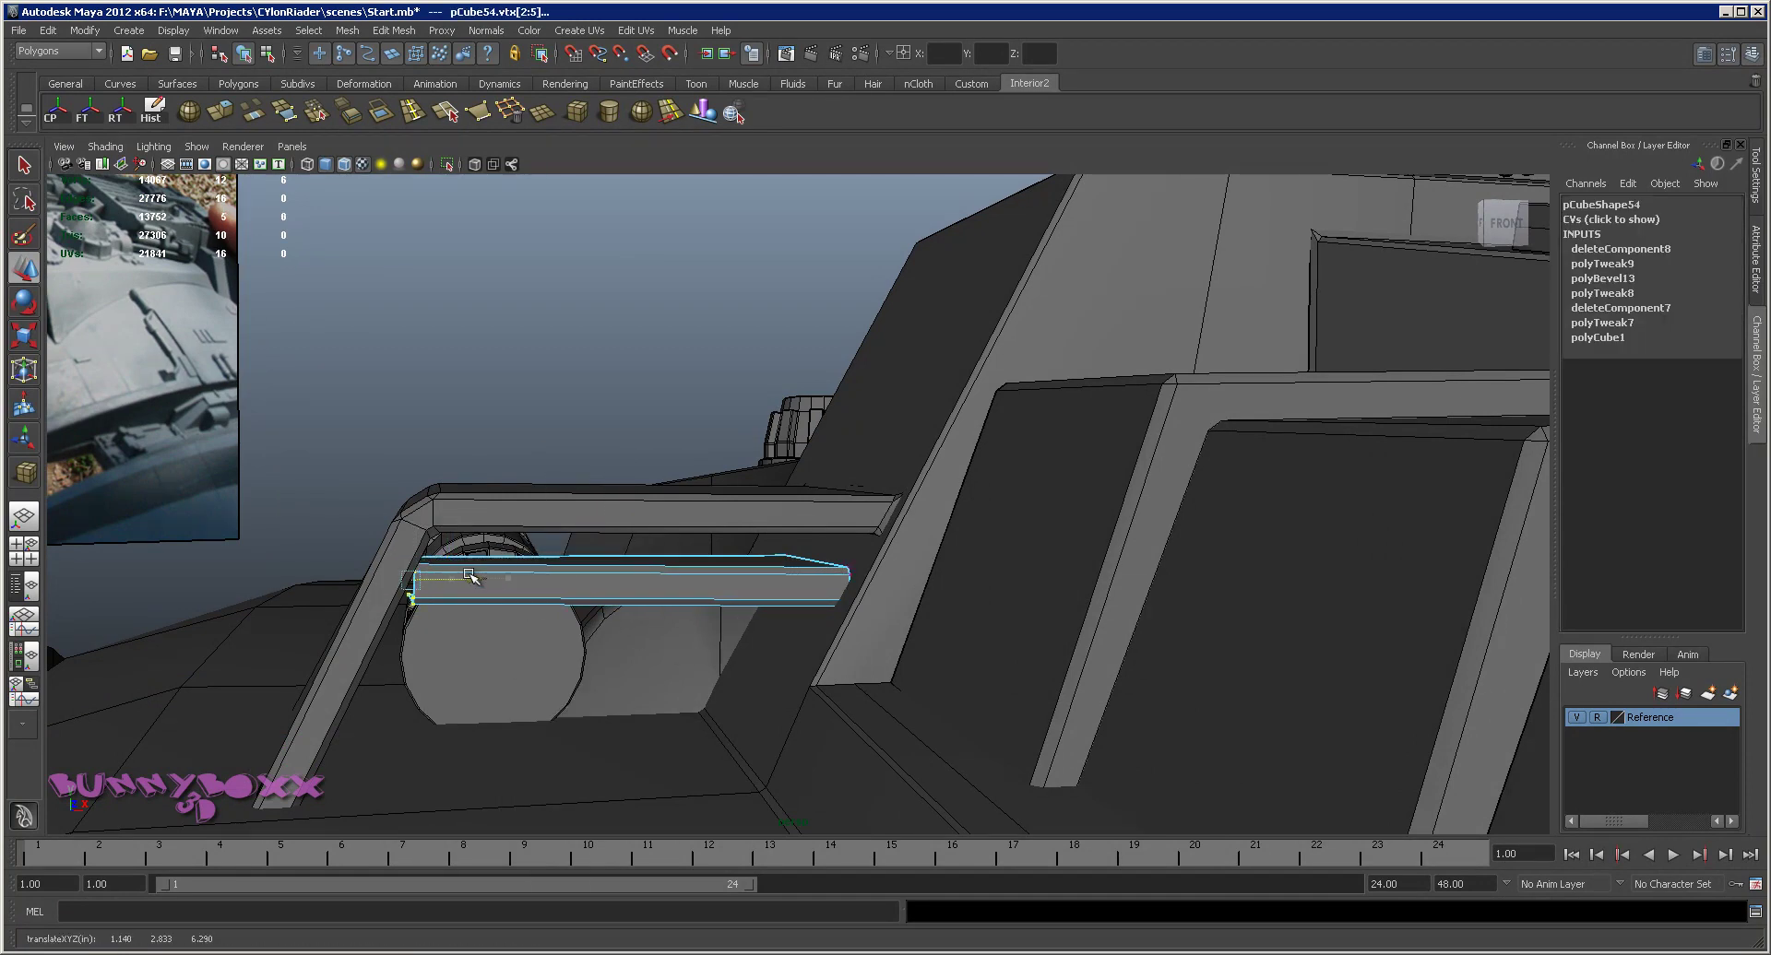
{"action": "mouse_move", "coordinate": [760, 528]}
{"action": "left_mouse_down"}
{"action": "mouse_move", "coordinate": [876, 628]}
{"action": "mouse_move", "coordinate": [899, 580]}
{"action": "mouse_move", "coordinate": [810, 554]}
{"action": "left_mouse_up"}
Return the slat to object mode and raise it to Translate Y 3.372
{"action": "right_click", "coordinate": [747, 508]}
{"action": "mouse_move", "coordinate": [779, 491]}
{"action": "left_mouse_down", "text": "alt"}
{"action": "mouse_move", "coordinate": [752, 518]}
{"action": "mouse_move", "coordinate": [724, 487]}
{"action": "mouse_move", "coordinate": [664, 516]}
{"action": "mouse_move", "coordinate": [697, 559]}
{"action": "mouse_move", "coordinate": [793, 507]}
{"action": "mouse_move", "coordinate": [799, 478]}
{"action": "mouse_move", "coordinate": [749, 482]}
{"action": "left_mouse_up", "text": "alt"}
{"action": "left_click", "coordinate": [736, 544]}
{"action": "scroll", "coordinate": [725, 516], "scroll_direction": "up", "scroll_amount": 3}
{"action": "key", "text": "r"}
{"action": "key", "text": "w"}
{"action": "key", "text": "e"}
{"action": "key", "text": "w"}
{"action": "key", "text": "e"}
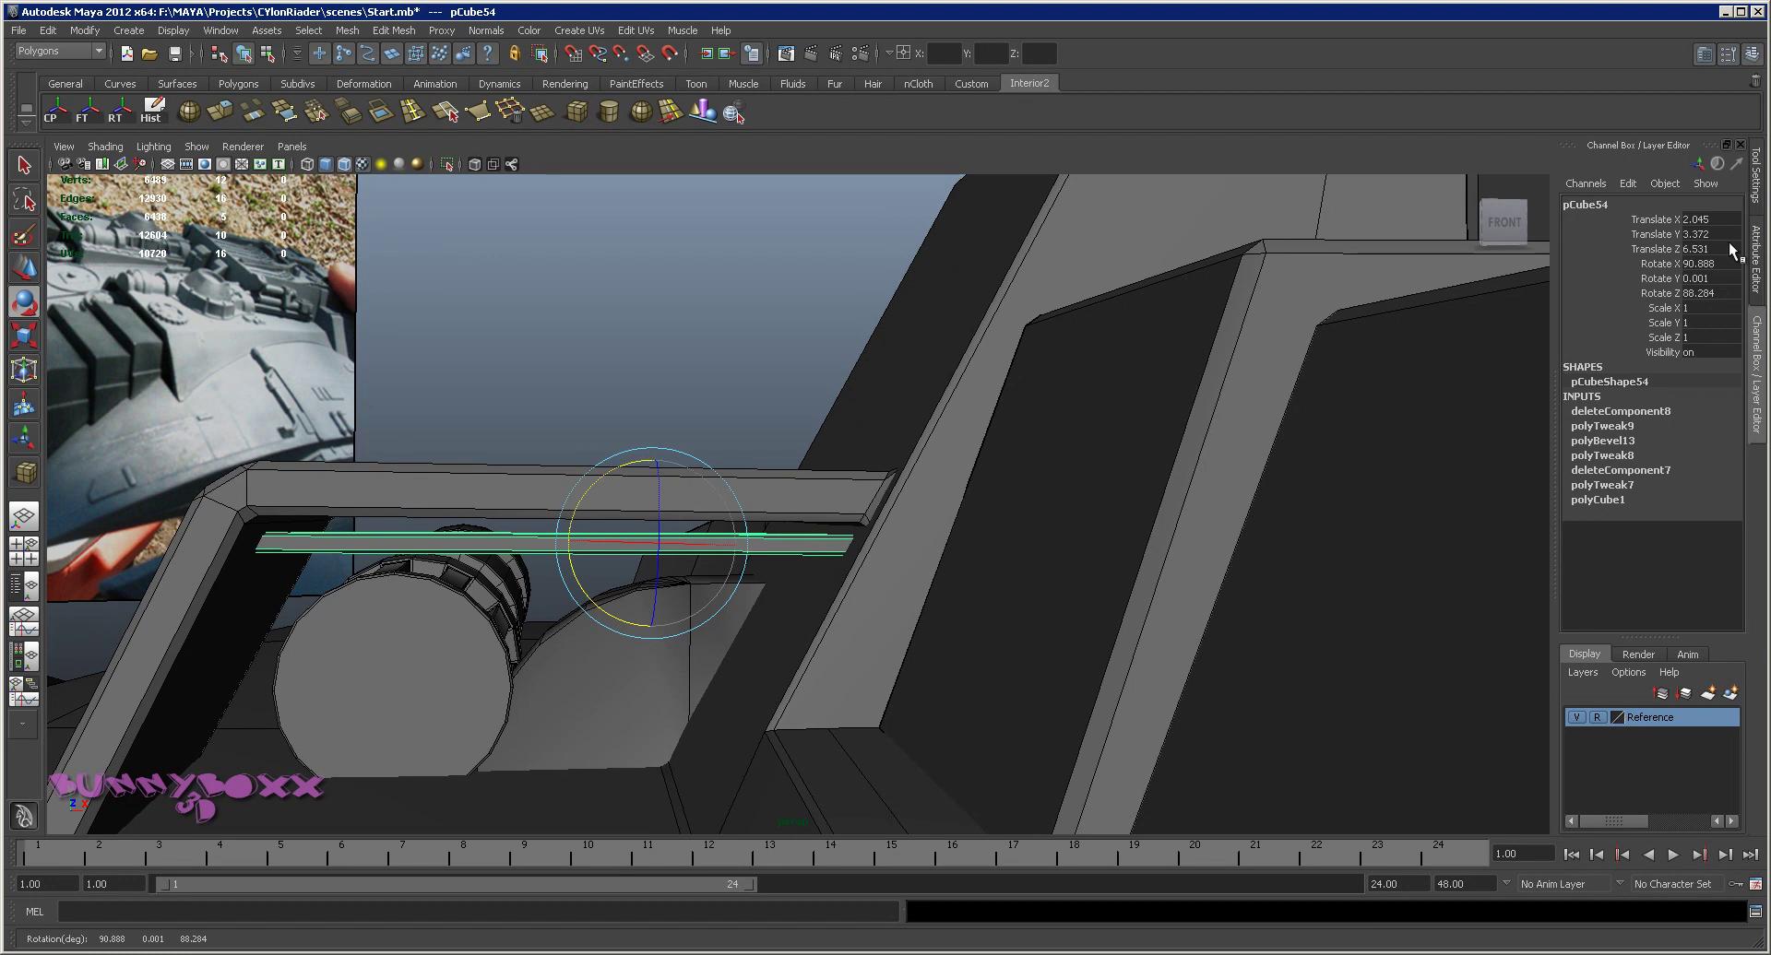
Tilt the horizontal slat slightly and lower it inside the frame
{"action": "left_click", "coordinate": [1755, 185]}
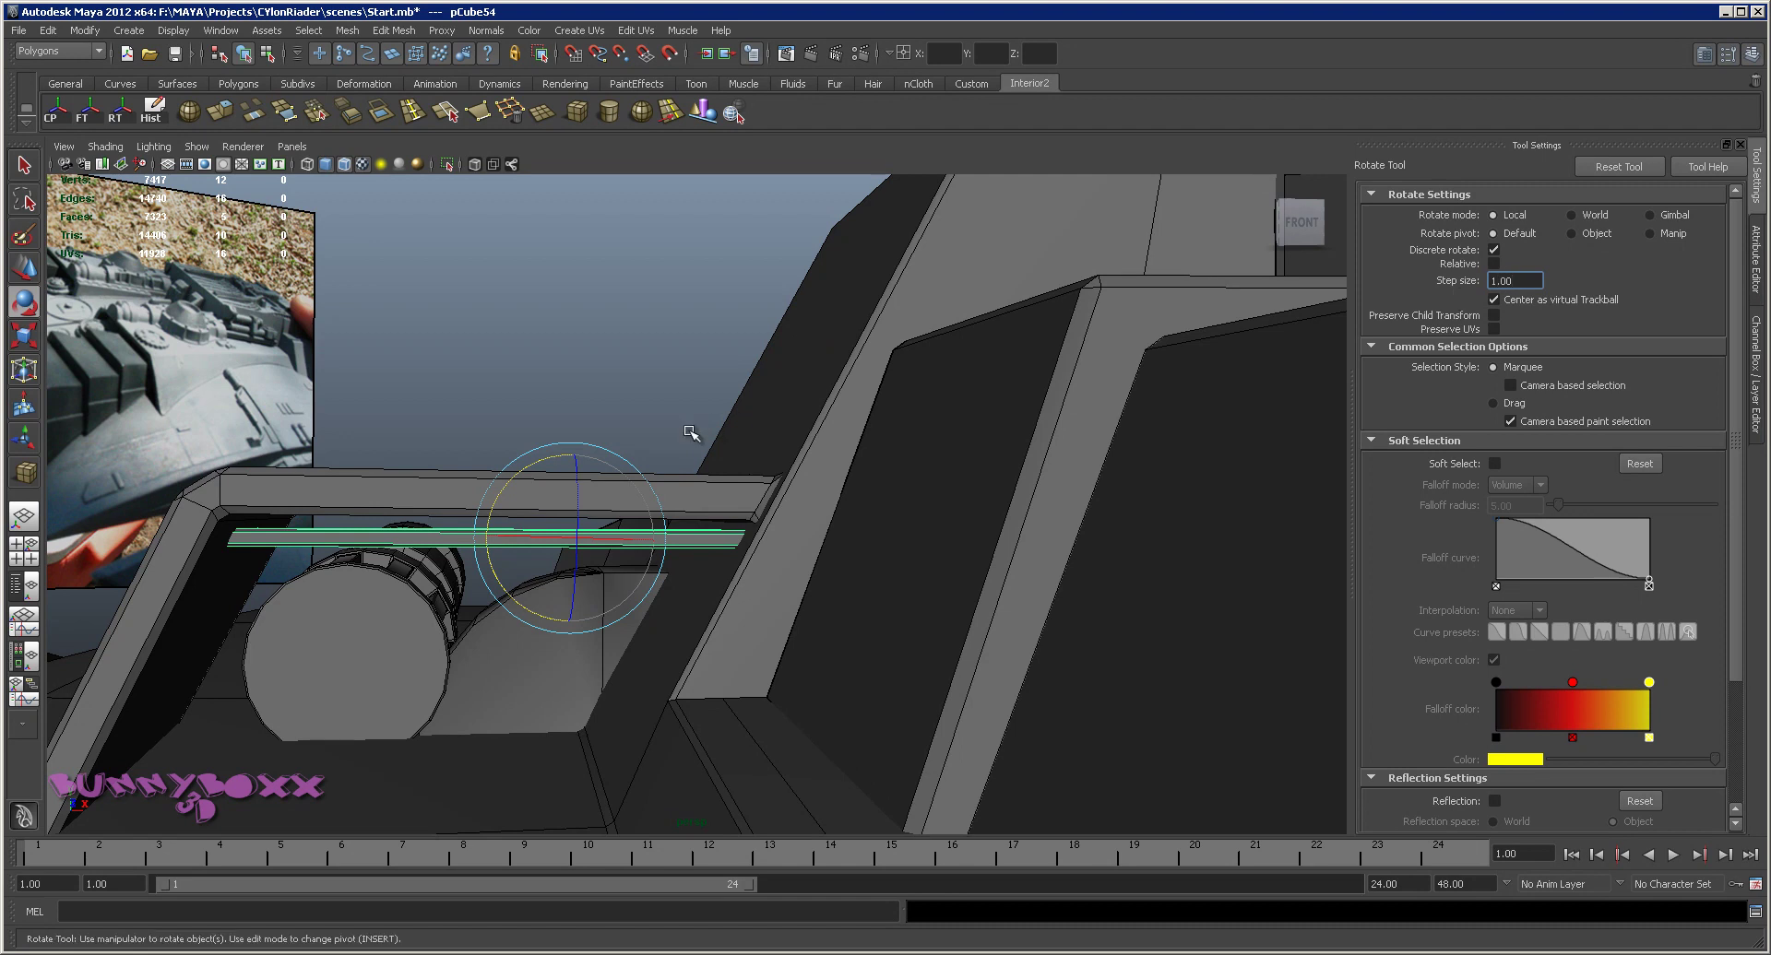
{"action": "left_click_drag", "start_coordinate": [554, 460], "coordinate": [554, 453]}
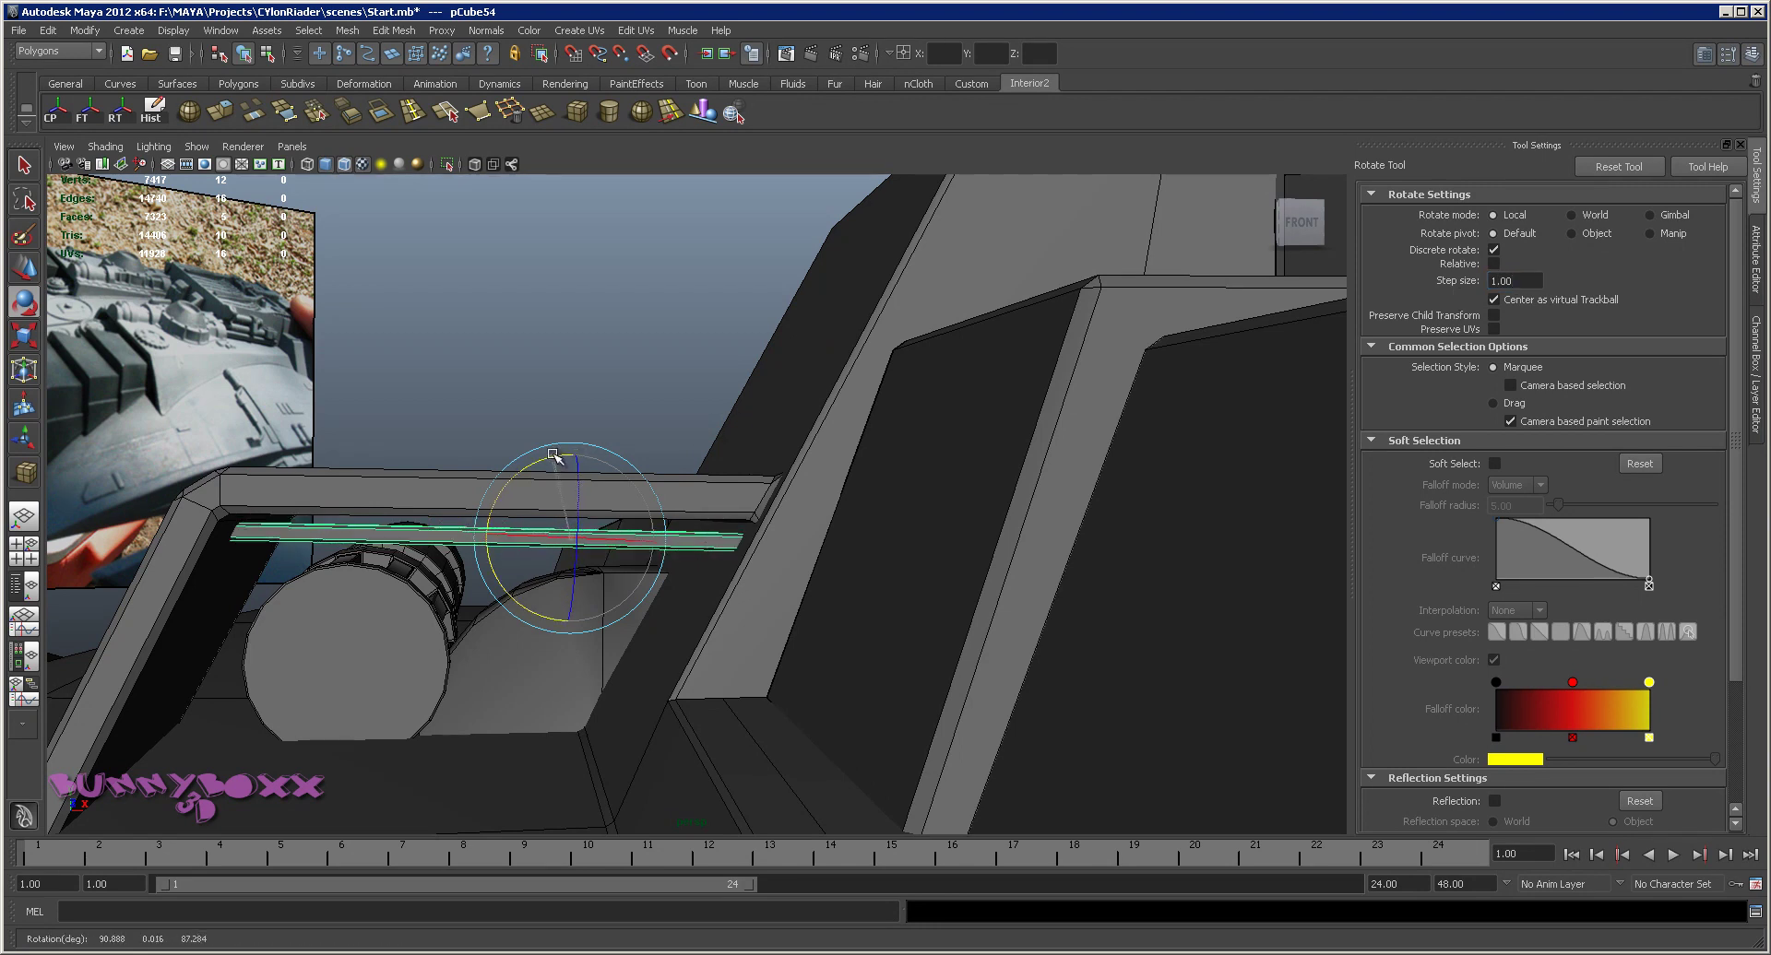
{"action": "key", "text": "w"}
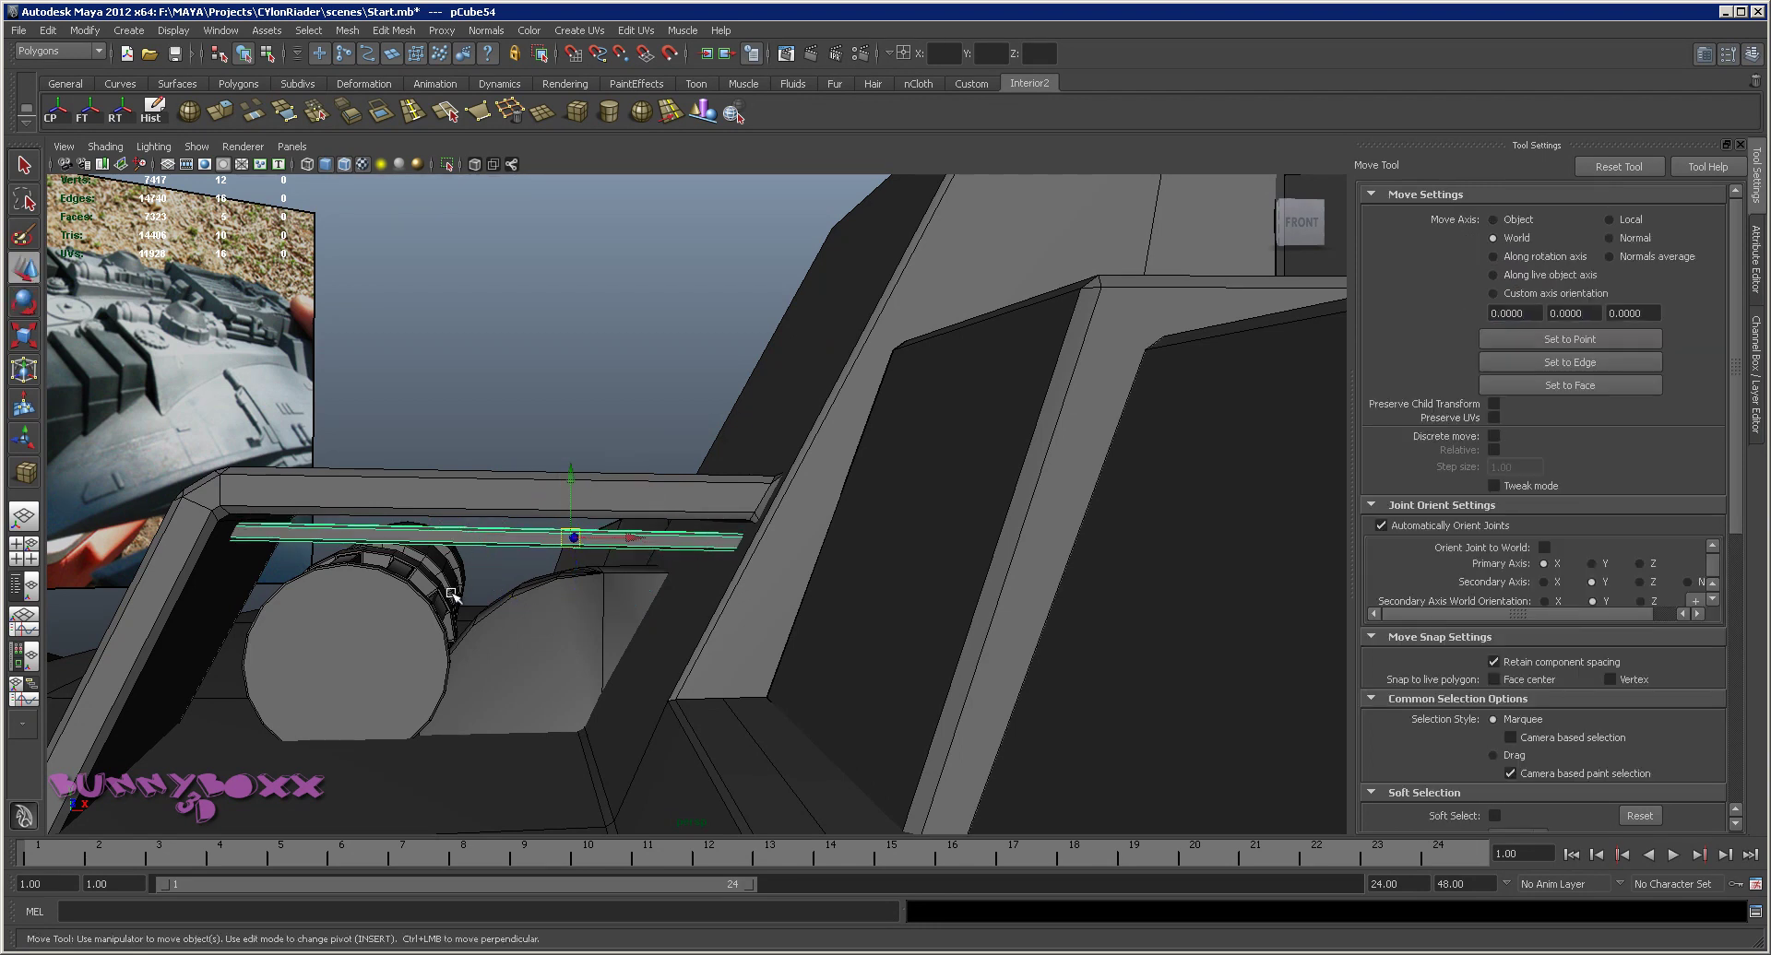
{"action": "left_click_drag", "start_coordinate": [554, 492], "coordinate": [554, 503]}
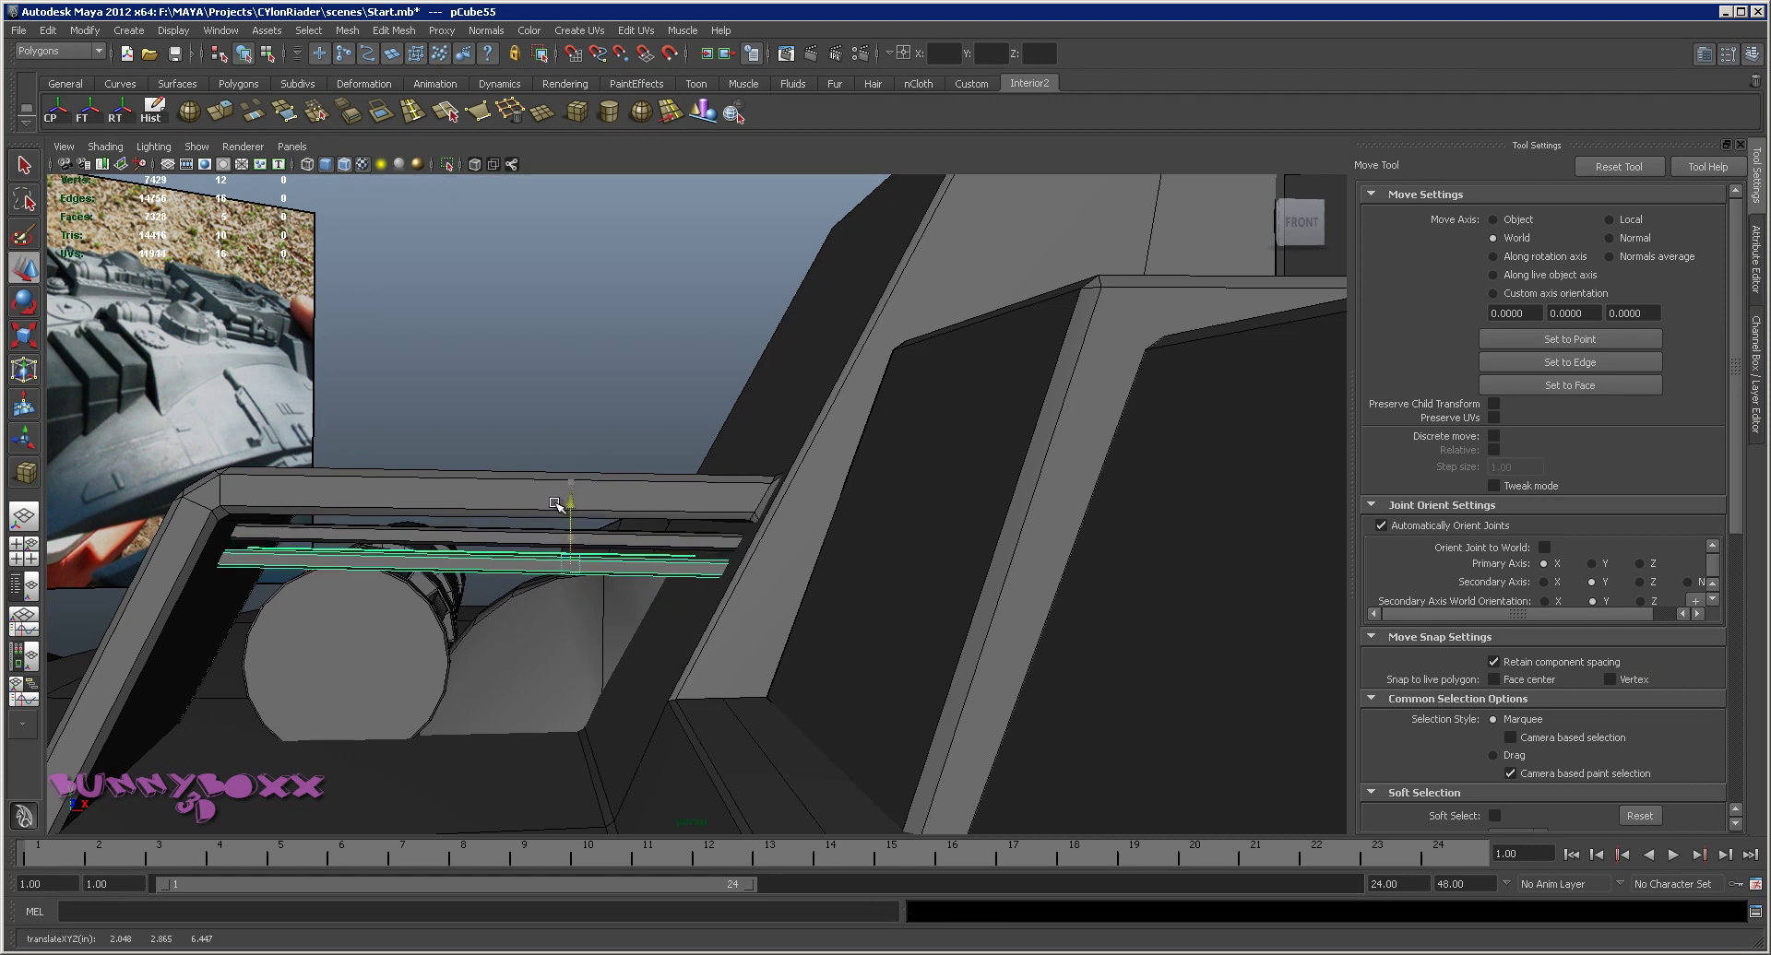
Duplicate the slat twice, stacking the copies lower down in the frame
{"action": "key", "text": "ctrl+d"}
{"action": "left_click_drag", "start_coordinate": [554, 505], "coordinate": [556, 564]}
{"action": "key", "text": "ctrl+d"}
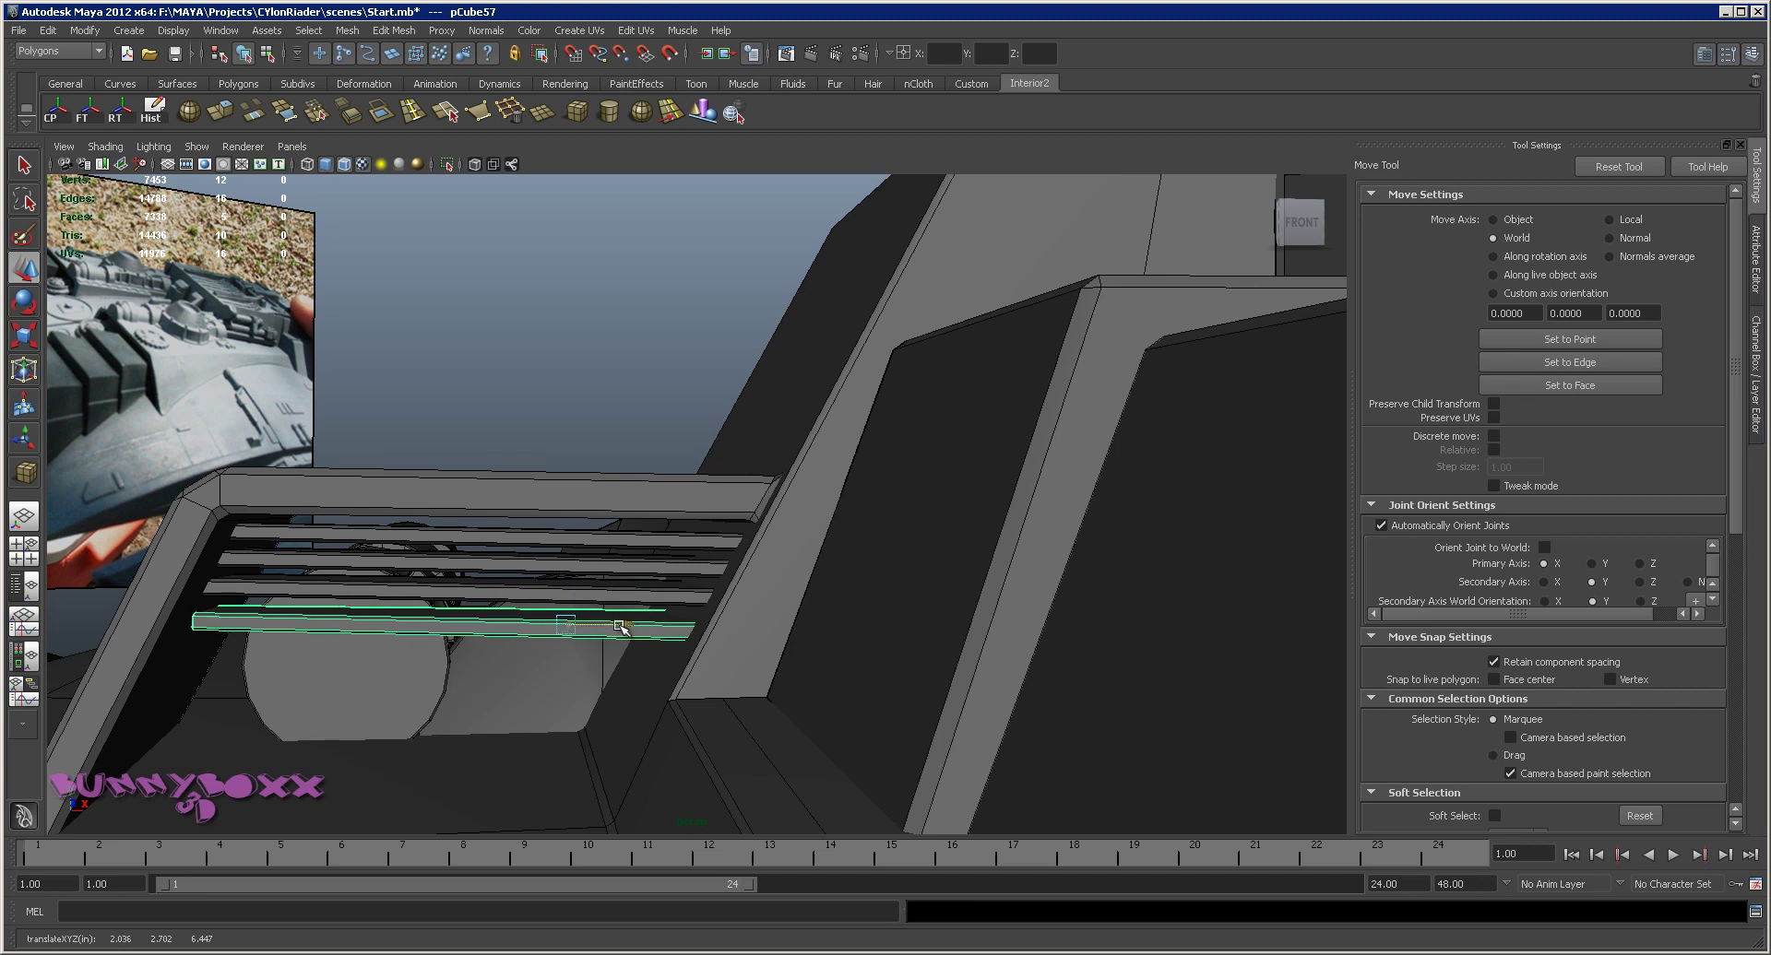
Select the three upper slats and lower them together
{"action": "left_click_drag", "start_coordinate": [610, 625], "coordinate": [618, 574], "text": "alt"}
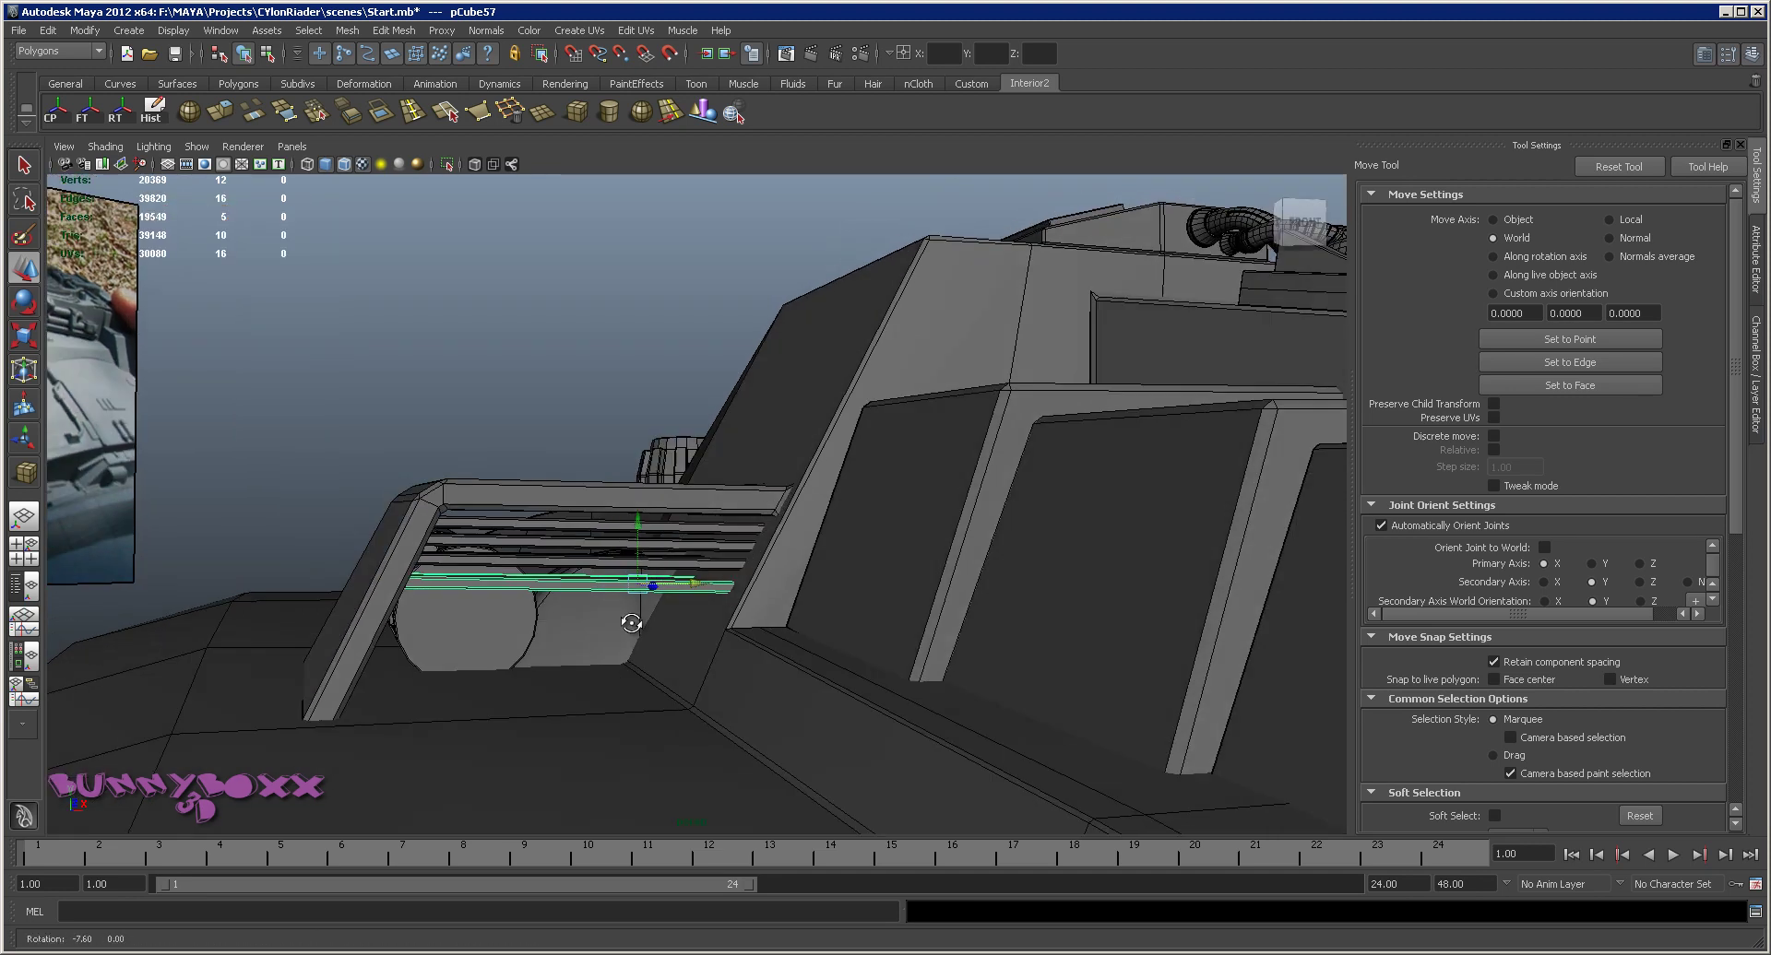
{"action": "left_click", "coordinate": [618, 575], "text": "shift"}
{"action": "left_click", "coordinate": [620, 564], "text": "shift"}
{"action": "left_click", "coordinate": [623, 552], "text": "shift"}
{"action": "mouse_move", "coordinate": [680, 481]}
{"action": "left_mouse_down"}
{"action": "mouse_move", "coordinate": [641, 553]}
{"action": "mouse_move", "coordinate": [620, 531]}
{"action": "mouse_move", "coordinate": [633, 564]}
{"action": "mouse_move", "coordinate": [706, 526]}
{"action": "mouse_move", "coordinate": [748, 536]}
{"action": "mouse_move", "coordinate": [701, 545]}
{"action": "left_mouse_up"}
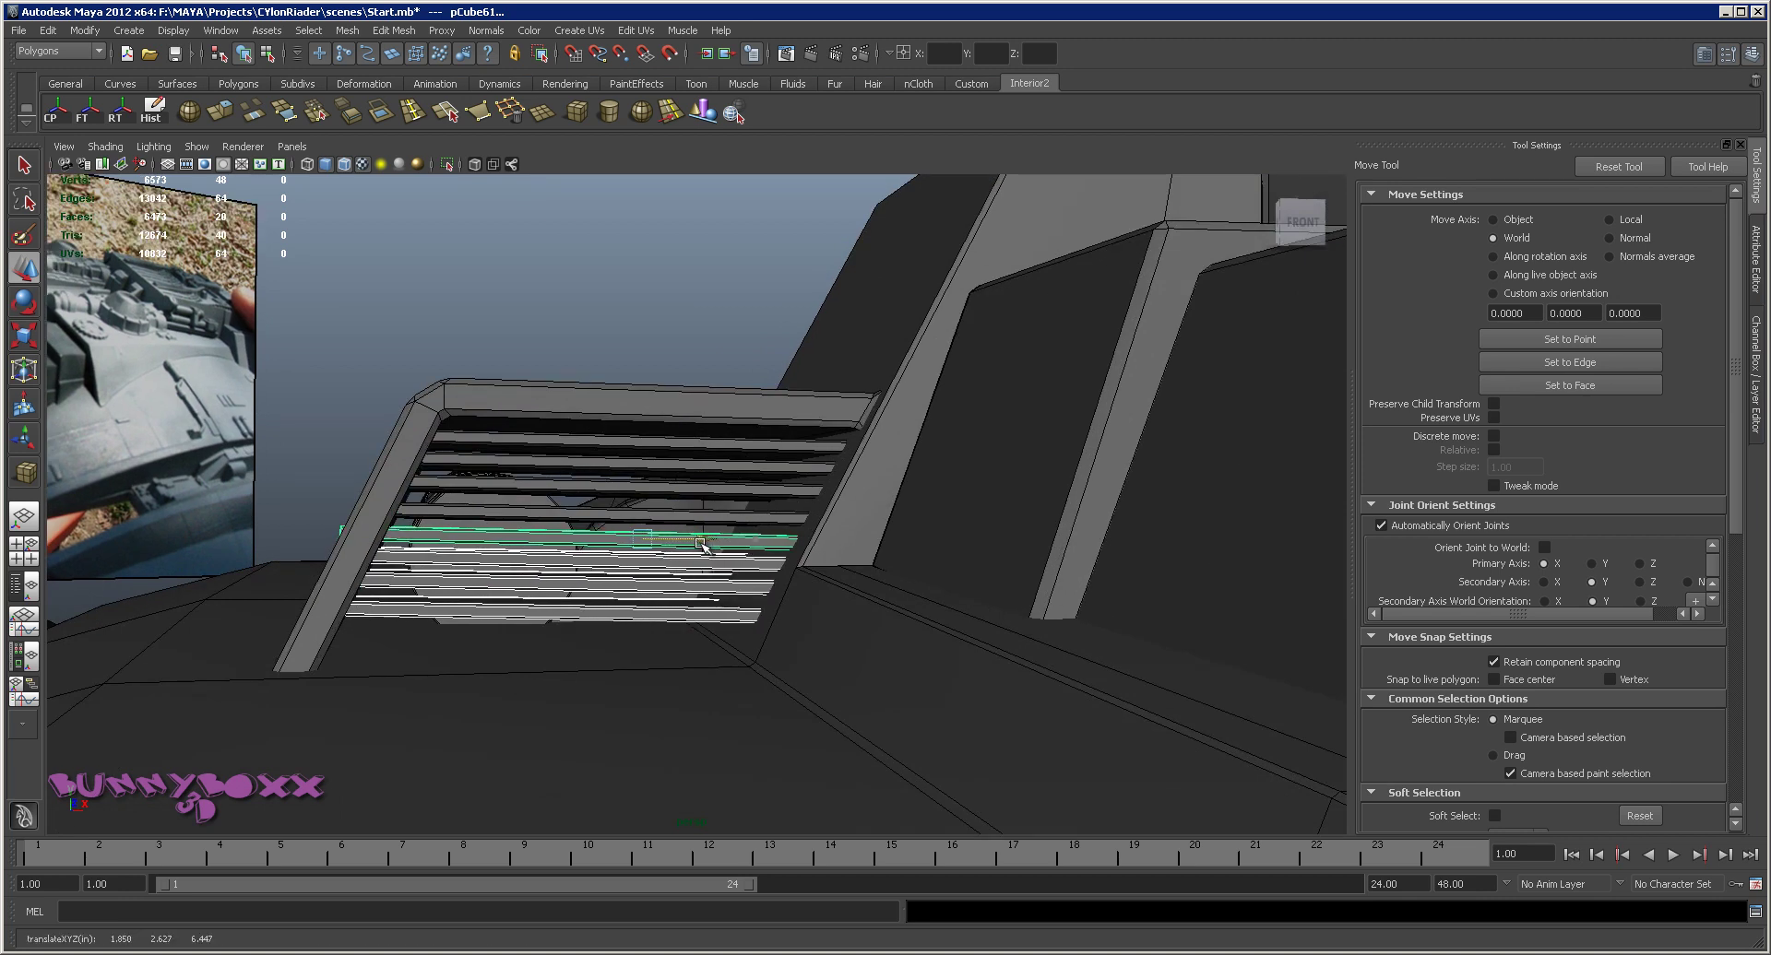
Stretch a slat's end vertices to the right, then return to object selection
{"action": "left_click_drag", "start_coordinate": [707, 546], "coordinate": [590, 507], "text": "alt"}
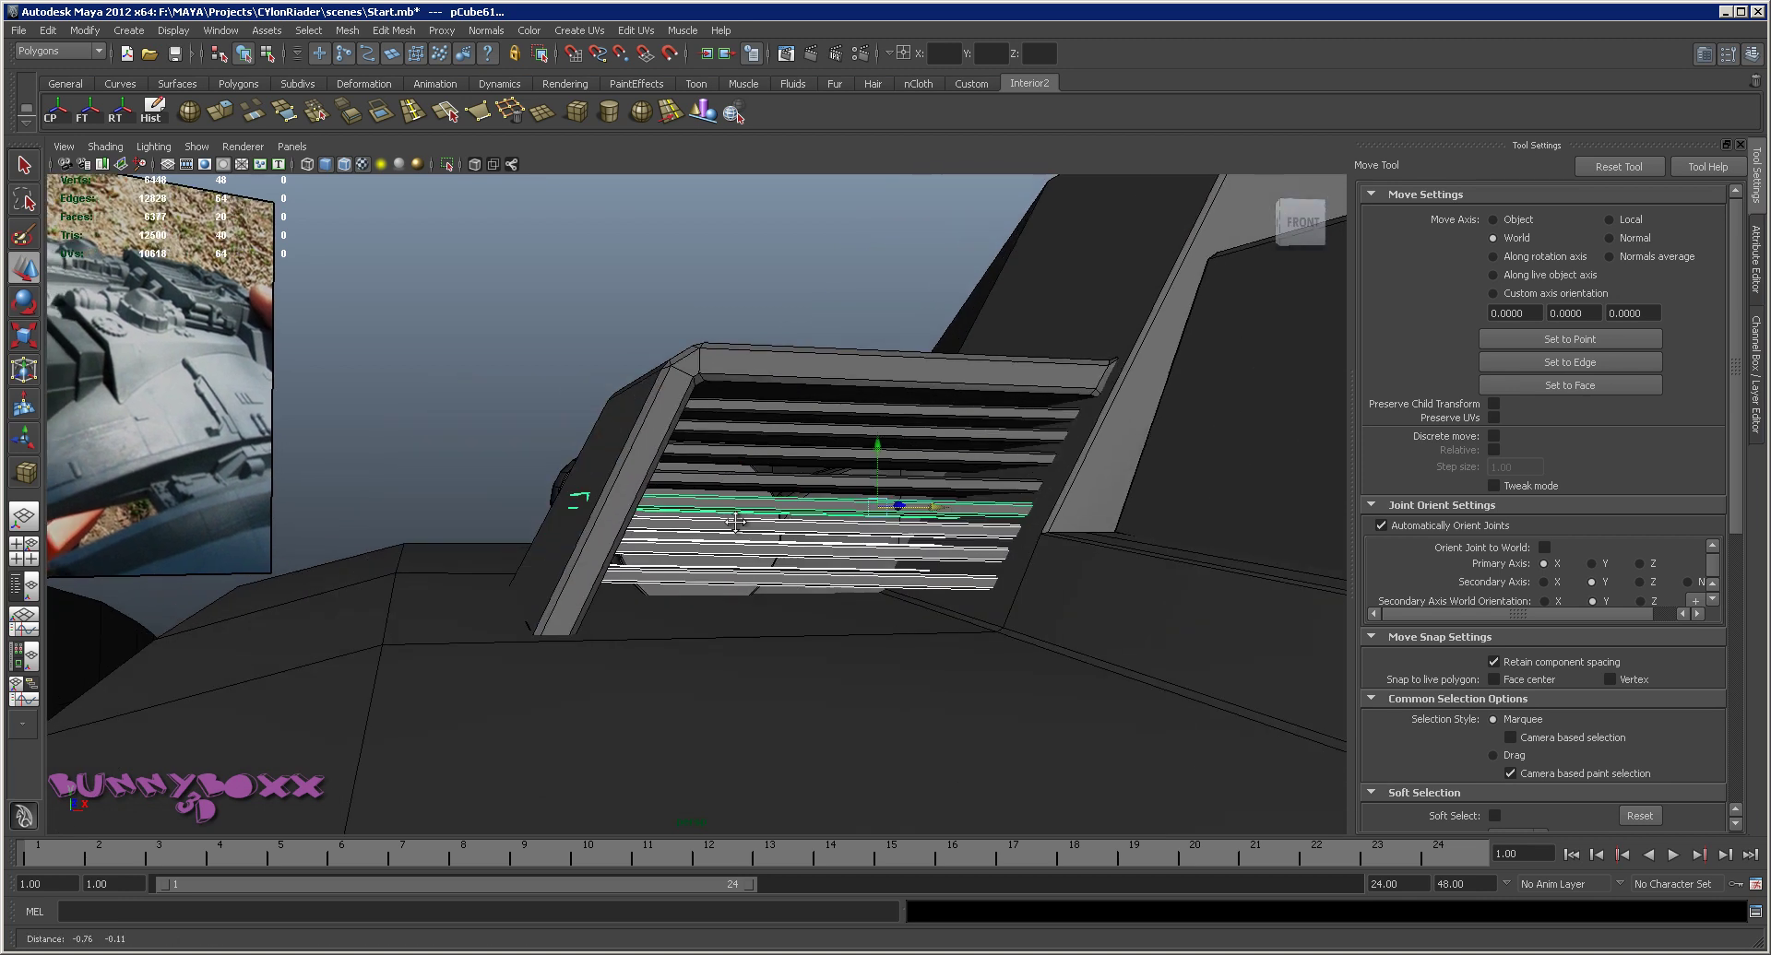
{"action": "right_click_drag", "start_coordinate": [590, 507], "coordinate": [439, 433]}
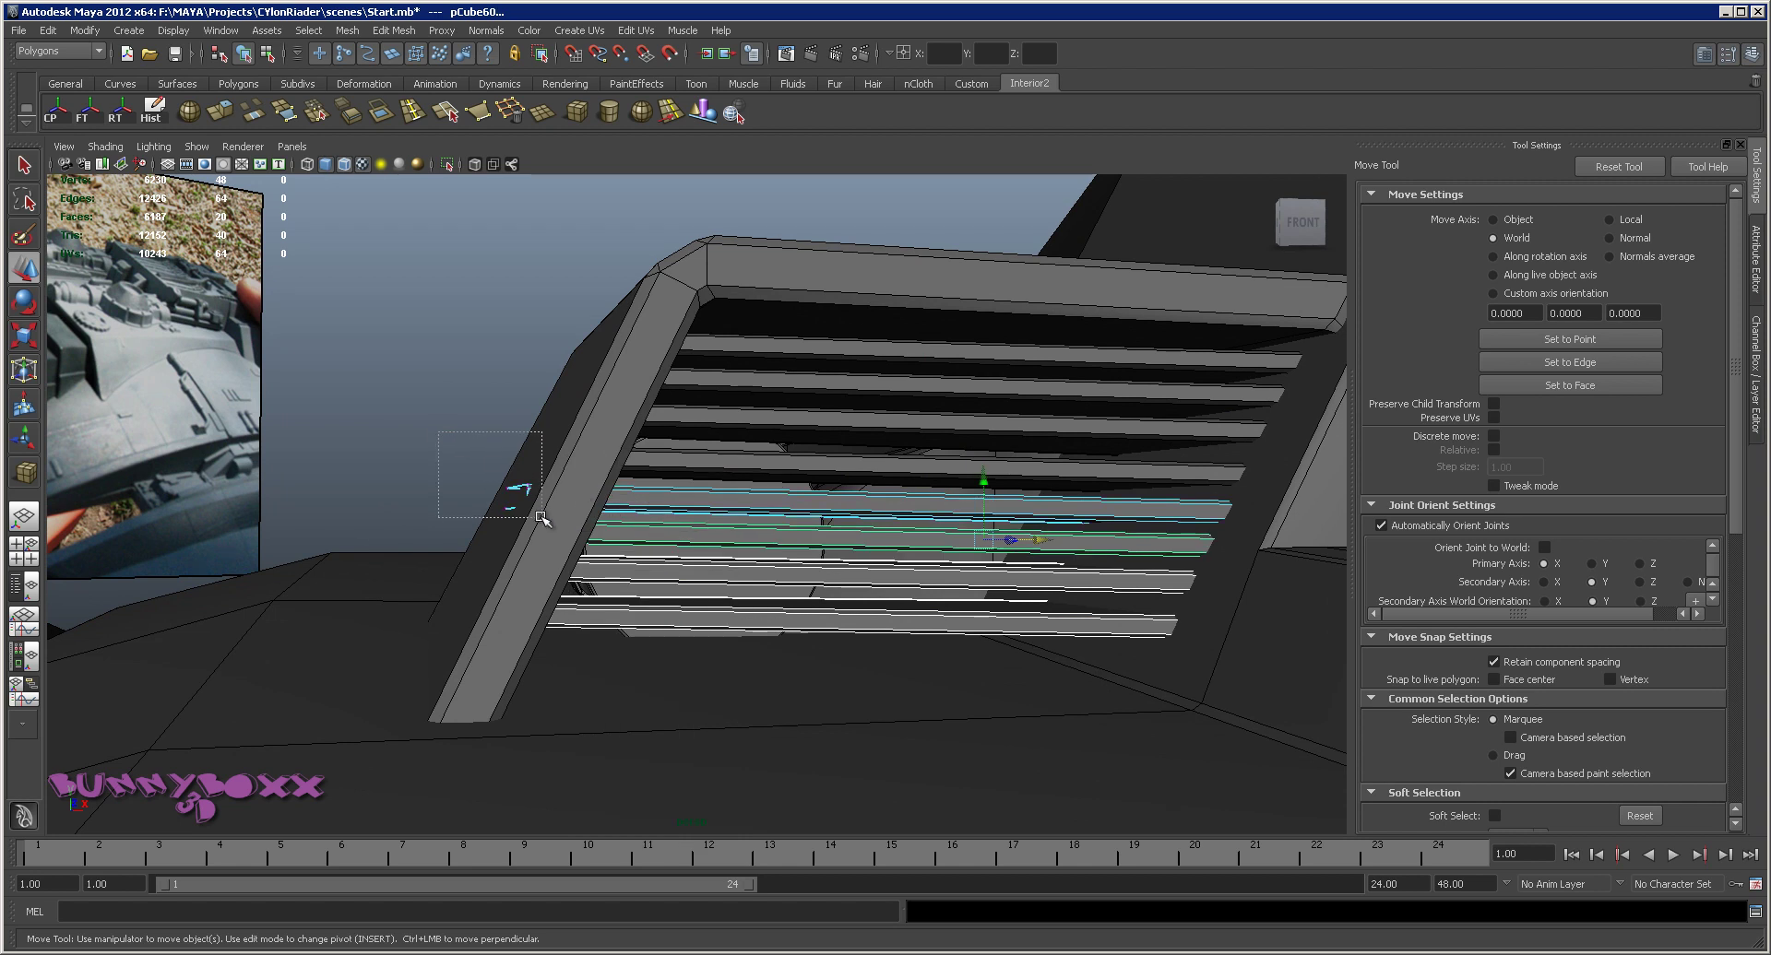
{"action": "mouse_move", "coordinate": [543, 518]}
{"action": "left_mouse_down"}
{"action": "mouse_move", "coordinate": [593, 494]}
{"action": "mouse_move", "coordinate": [660, 348]}
{"action": "mouse_move", "coordinate": [748, 487]}
{"action": "left_mouse_up"}
{"action": "scroll", "coordinate": [601, 495], "scroll_direction": "down", "scroll_amount": 3}
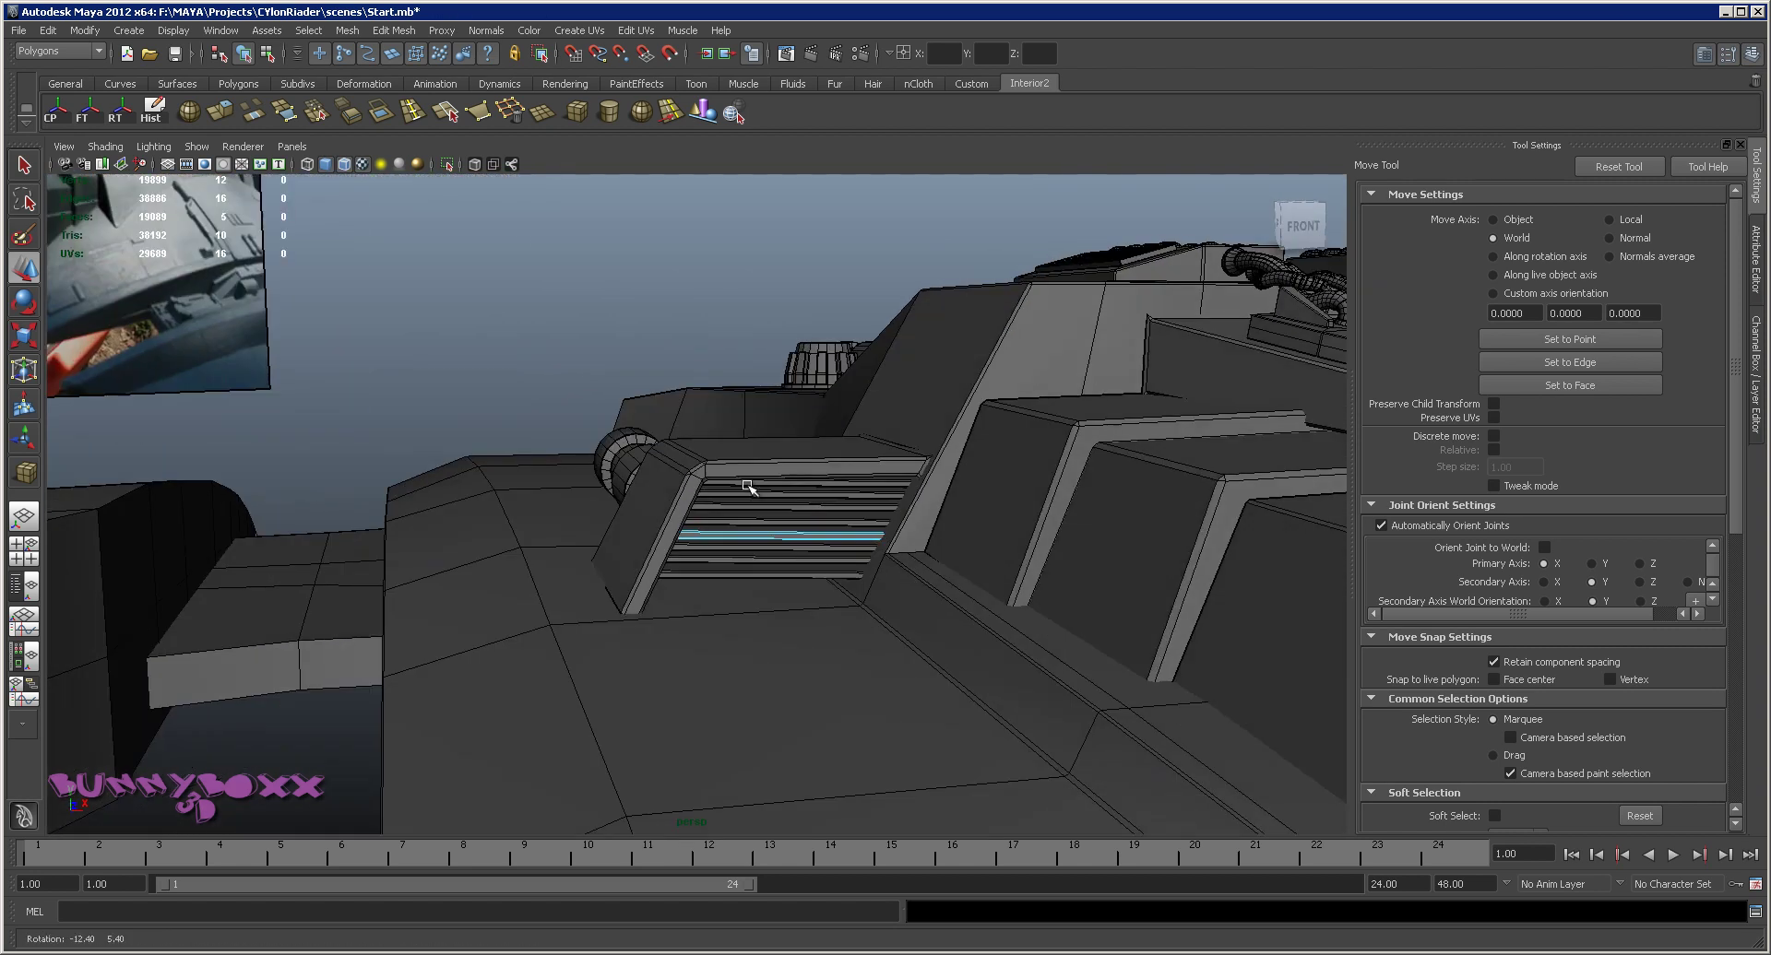
{"action": "right_click_drag", "start_coordinate": [748, 487], "coordinate": [701, 295]}
{"action": "left_click", "coordinate": [496, 368]}
Select the vent slats down to the bottom one and reposition them for even spacing
{"action": "mouse_move", "coordinate": [638, 433]}
{"action": "left_mouse_down", "text": "alt"}
{"action": "mouse_move", "coordinate": [794, 502]}
{"action": "mouse_move", "coordinate": [762, 486]}
{"action": "left_mouse_up", "text": "alt"}
{"action": "mouse_move", "coordinate": [762, 486]}
{"action": "right_mouse_down", "text": "alt"}
{"action": "mouse_move", "coordinate": [885, 528]}
{"action": "mouse_move", "coordinate": [1126, 534]}
{"action": "right_mouse_up", "text": "alt"}
{"action": "left_click", "coordinate": [1125, 487]}
{"action": "left_click_drag", "start_coordinate": [1119, 489], "coordinate": [1108, 528], "text": "shift"}
{"action": "left_click", "coordinate": [1103, 560], "text": "shift"}
{"action": "left_click", "coordinate": [1100, 587], "text": "shift"}
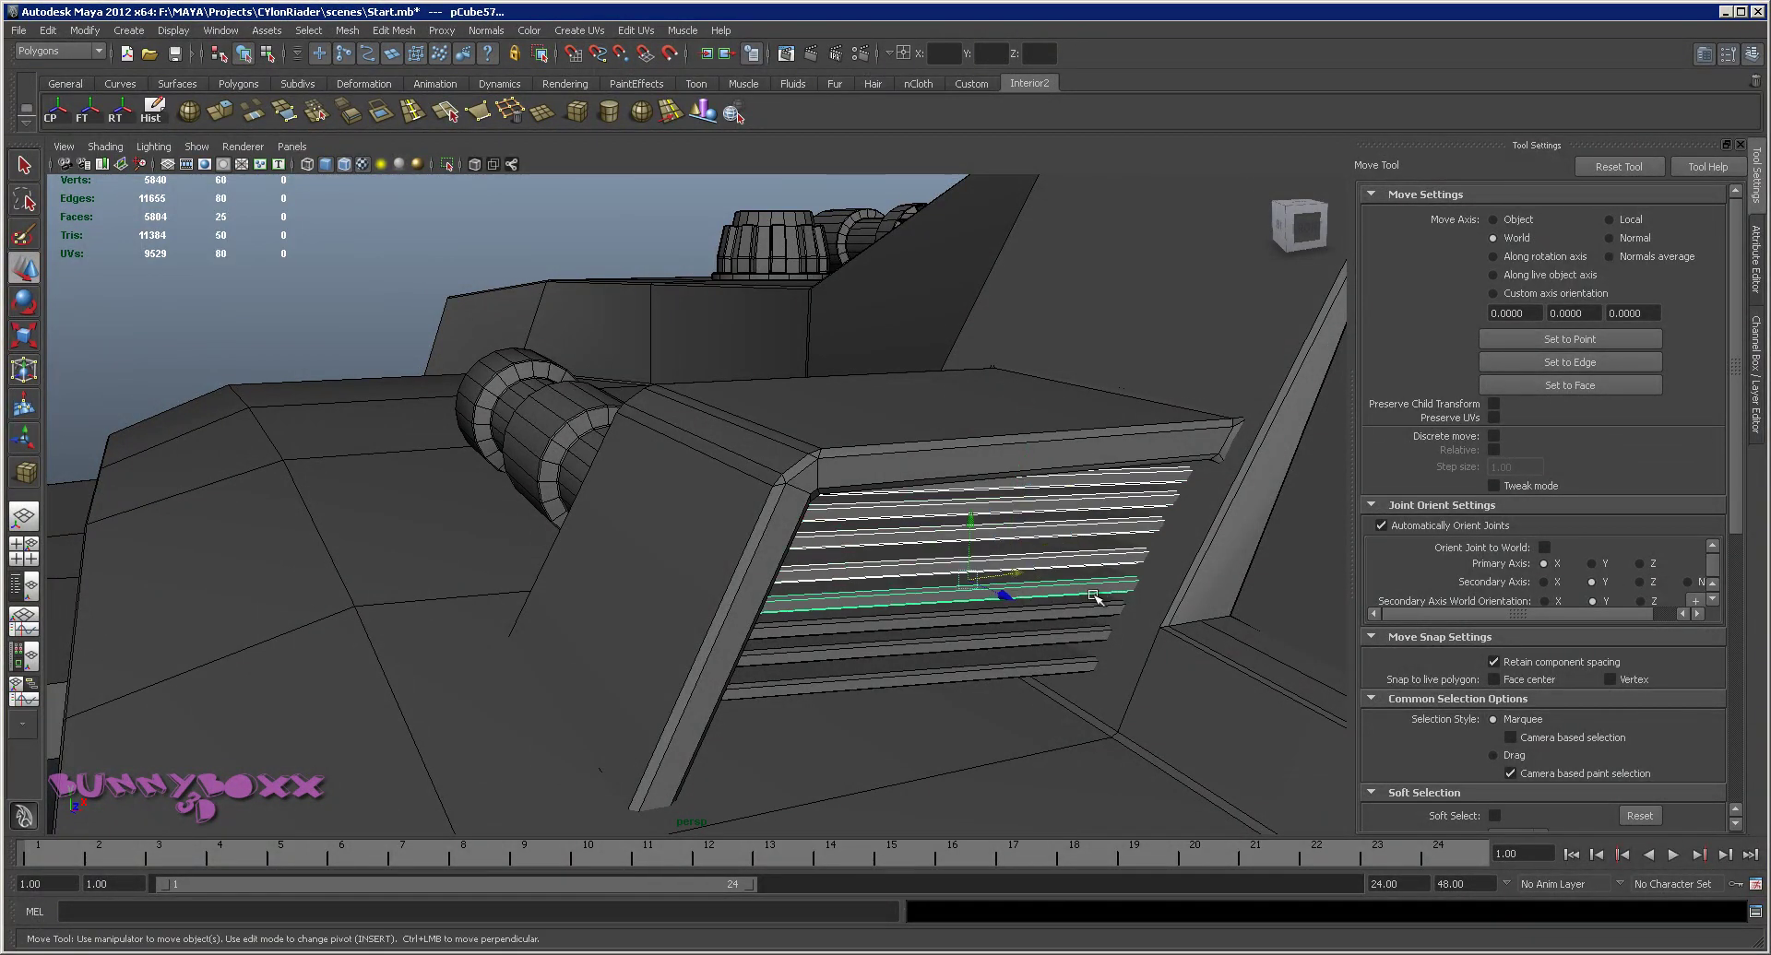
{"action": "left_click", "coordinate": [1089, 617], "text": "shift"}
{"action": "left_click", "coordinate": [1068, 657], "text": "shift"}
{"action": "left_click", "coordinate": [1067, 657], "text": "shift"}
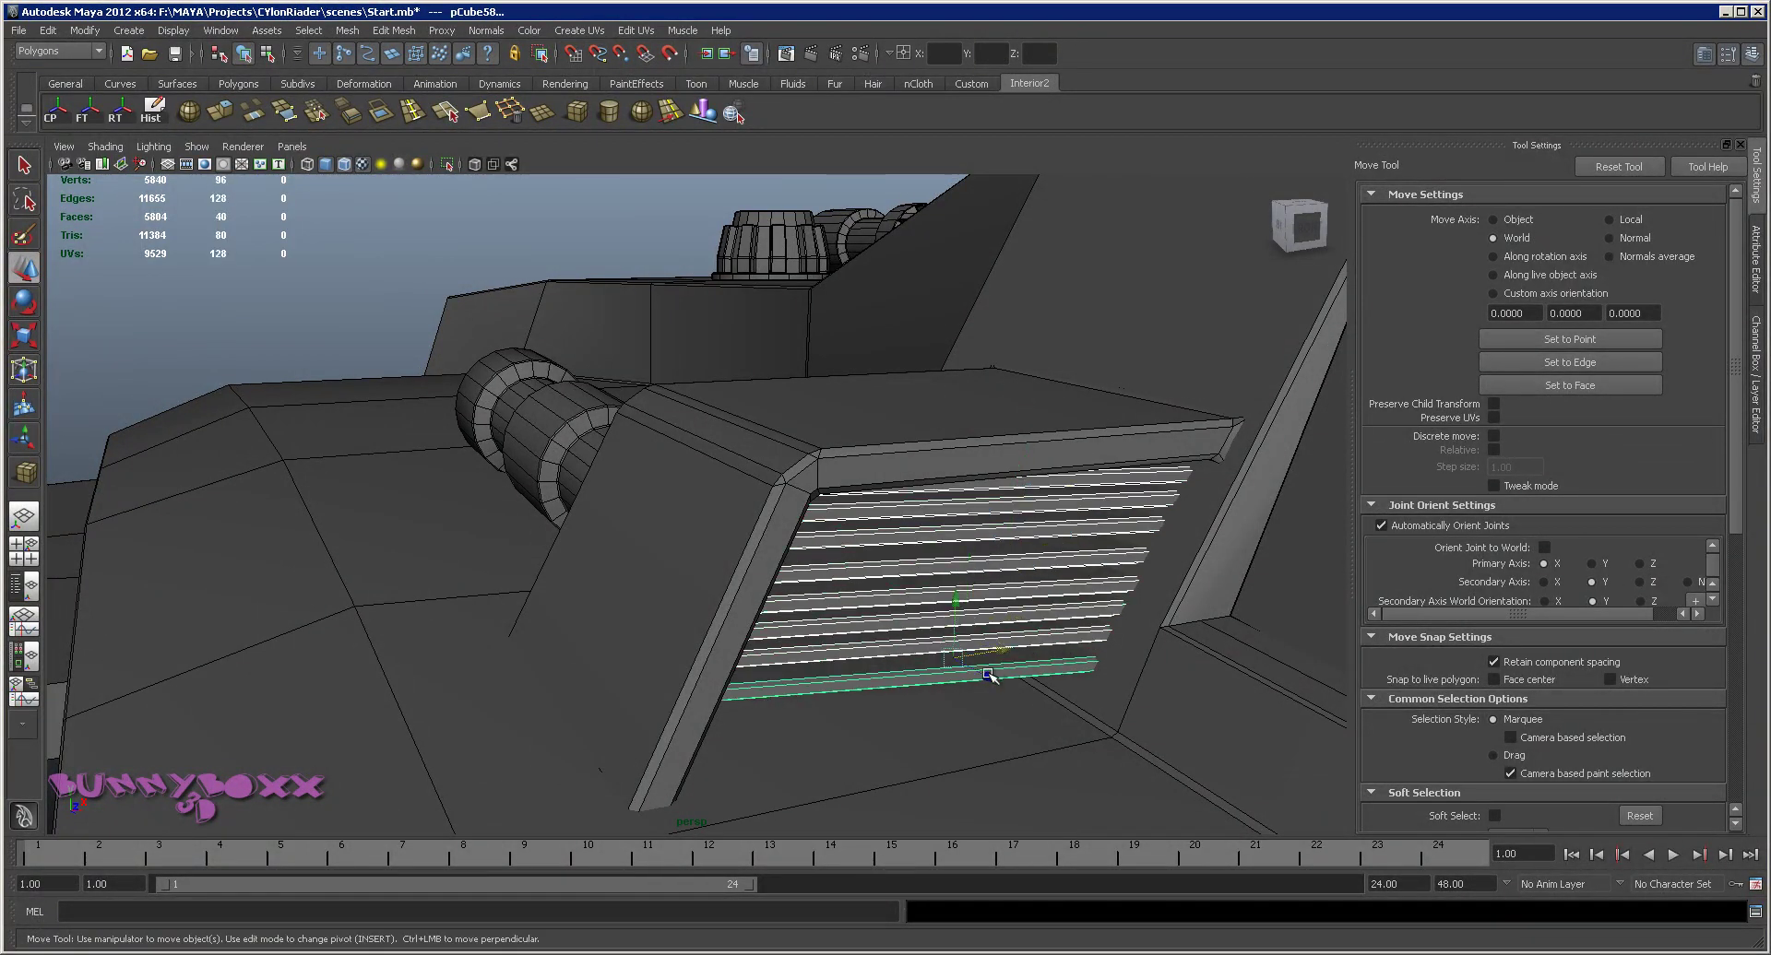
{"action": "left_click_drag", "start_coordinate": [987, 676], "coordinate": [1036, 683]}
{"action": "left_click", "coordinate": [1027, 618]}
{"action": "left_click_drag", "start_coordinate": [1027, 618], "coordinate": [978, 581], "text": "alt"}
Lower the bottom slat pCube62 along Y
{"action": "scroll", "coordinate": [837, 562], "scroll_direction": "up", "scroll_amount": 3}
{"action": "left_click", "coordinate": [963, 604]}
{"action": "left_click_drag", "start_coordinate": [934, 553], "coordinate": [932, 600]}
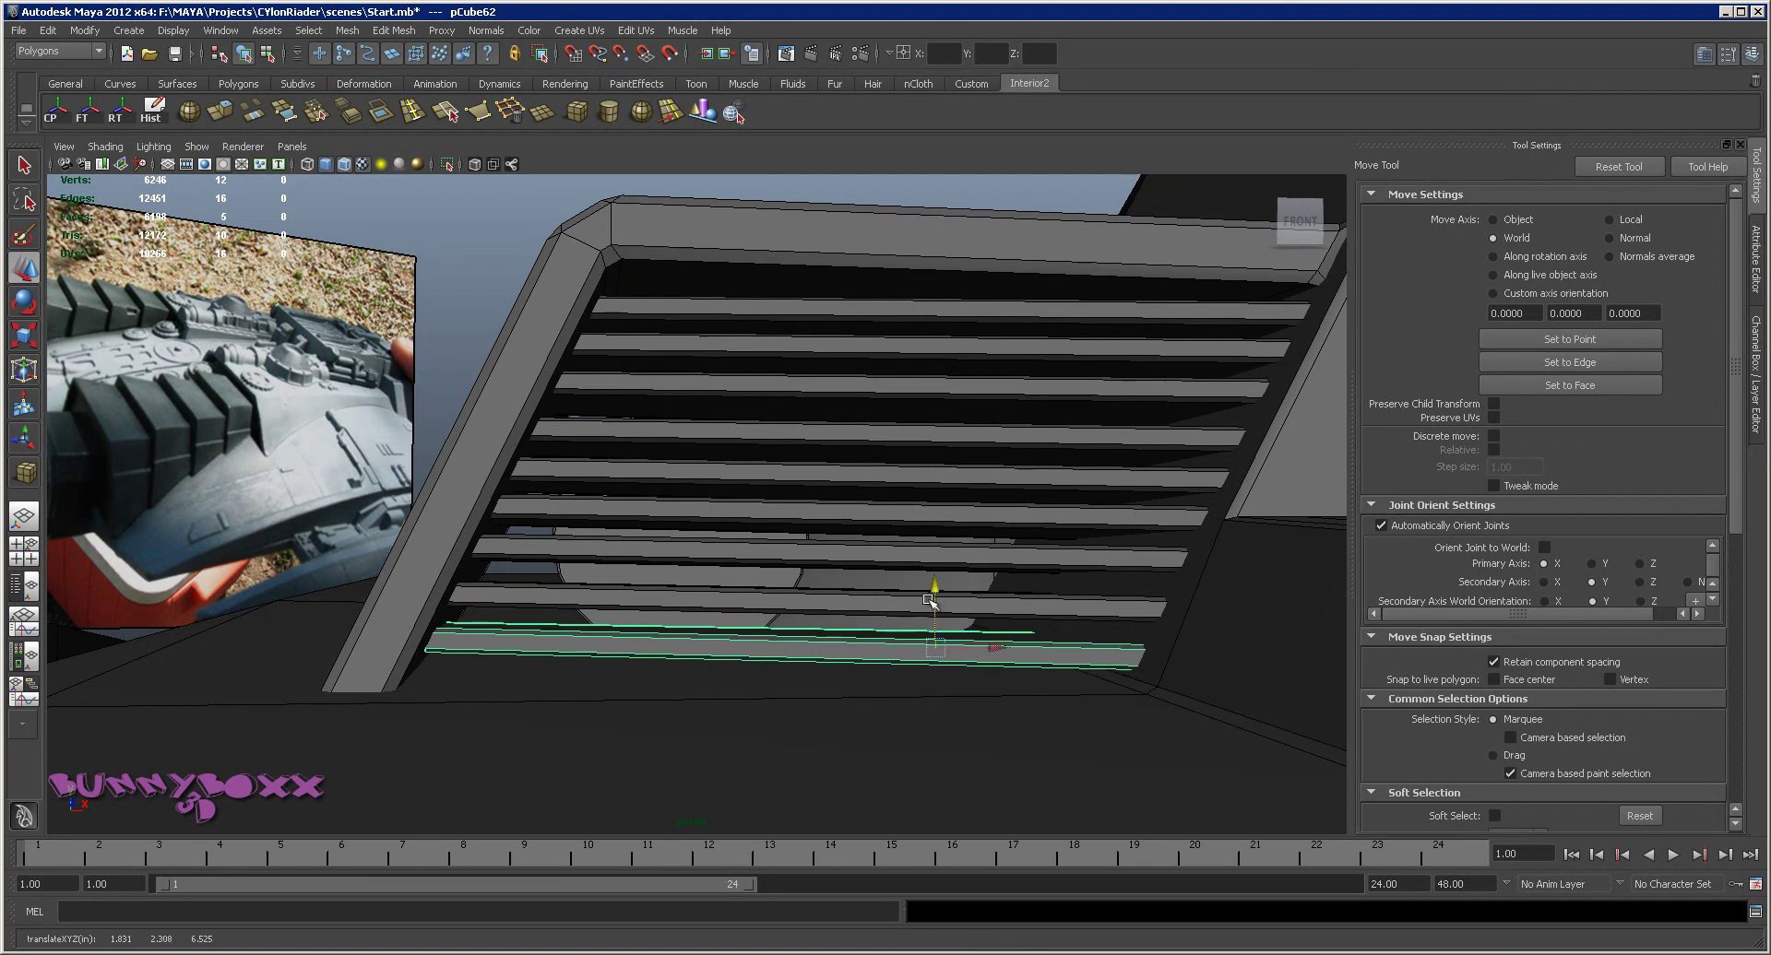
Move the bottom slat's left-end vertices along X to fit the frame
{"action": "right_click_drag", "start_coordinate": [883, 643], "coordinate": [835, 643]}
{"action": "left_click_drag", "start_coordinate": [534, 605], "coordinate": [344, 703]}
{"action": "left_click_drag", "start_coordinate": [482, 643], "coordinate": [475, 633]}
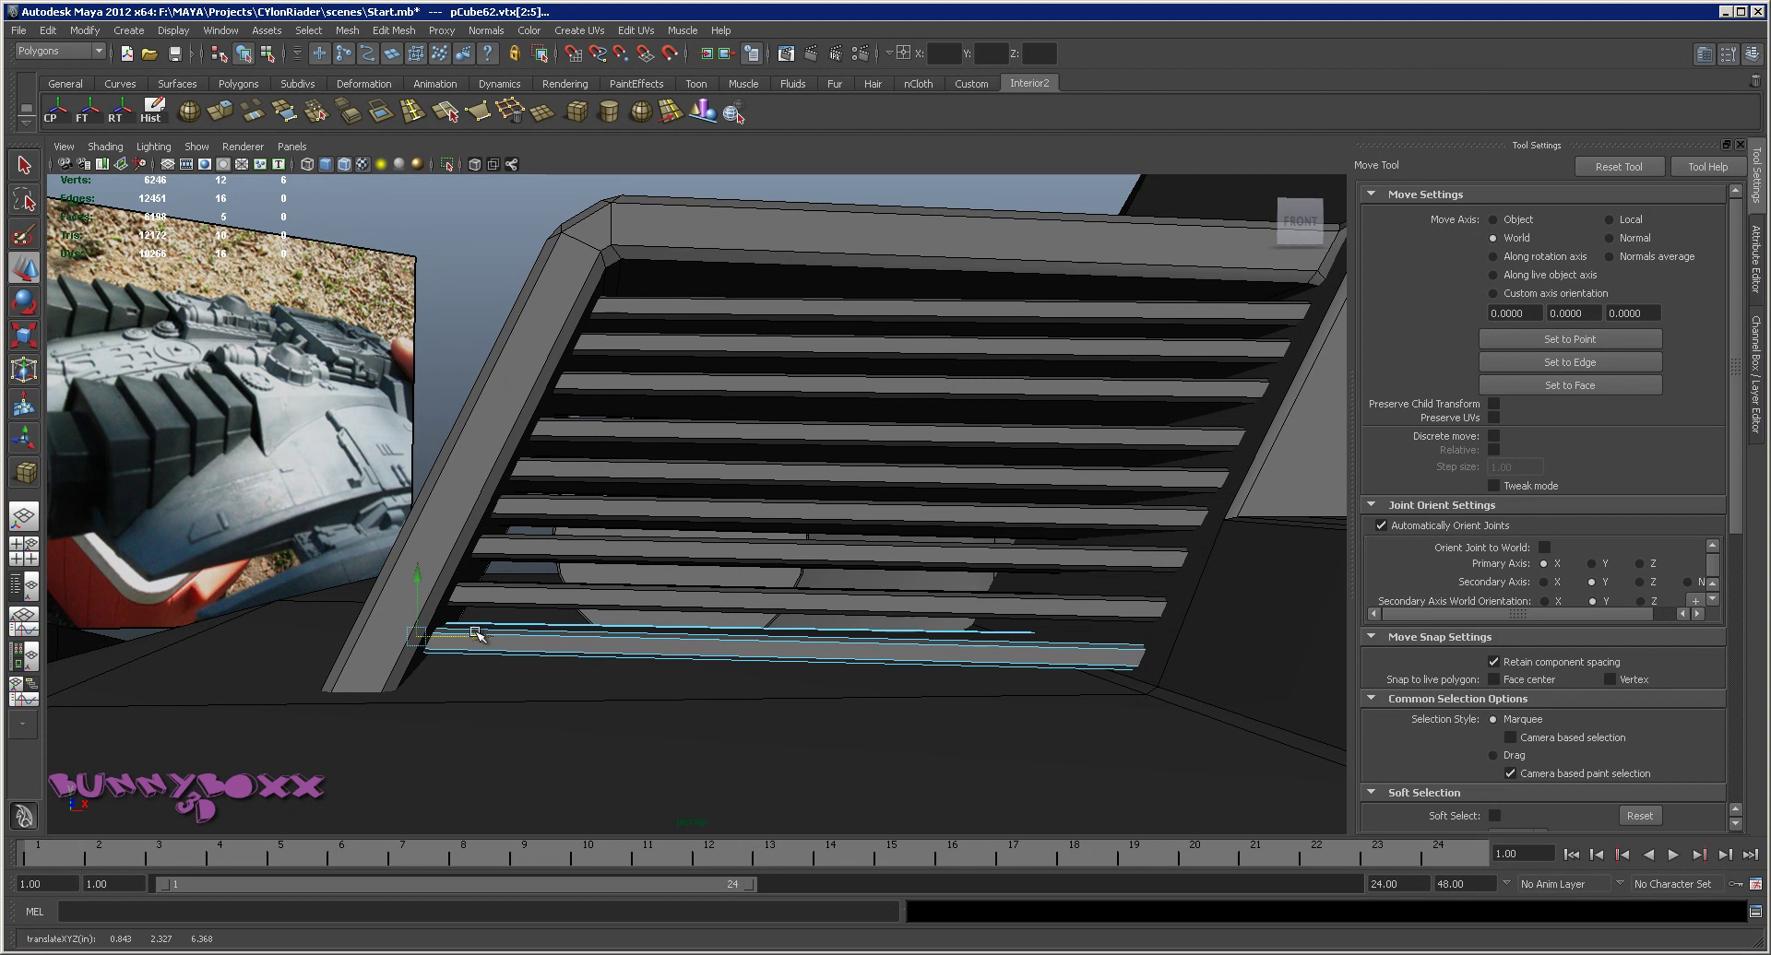
{"action": "right_click_drag", "start_coordinate": [587, 648], "coordinate": [554, 419]}
{"action": "scroll", "coordinate": [554, 419], "scroll_direction": "down", "scroll_amount": 3}
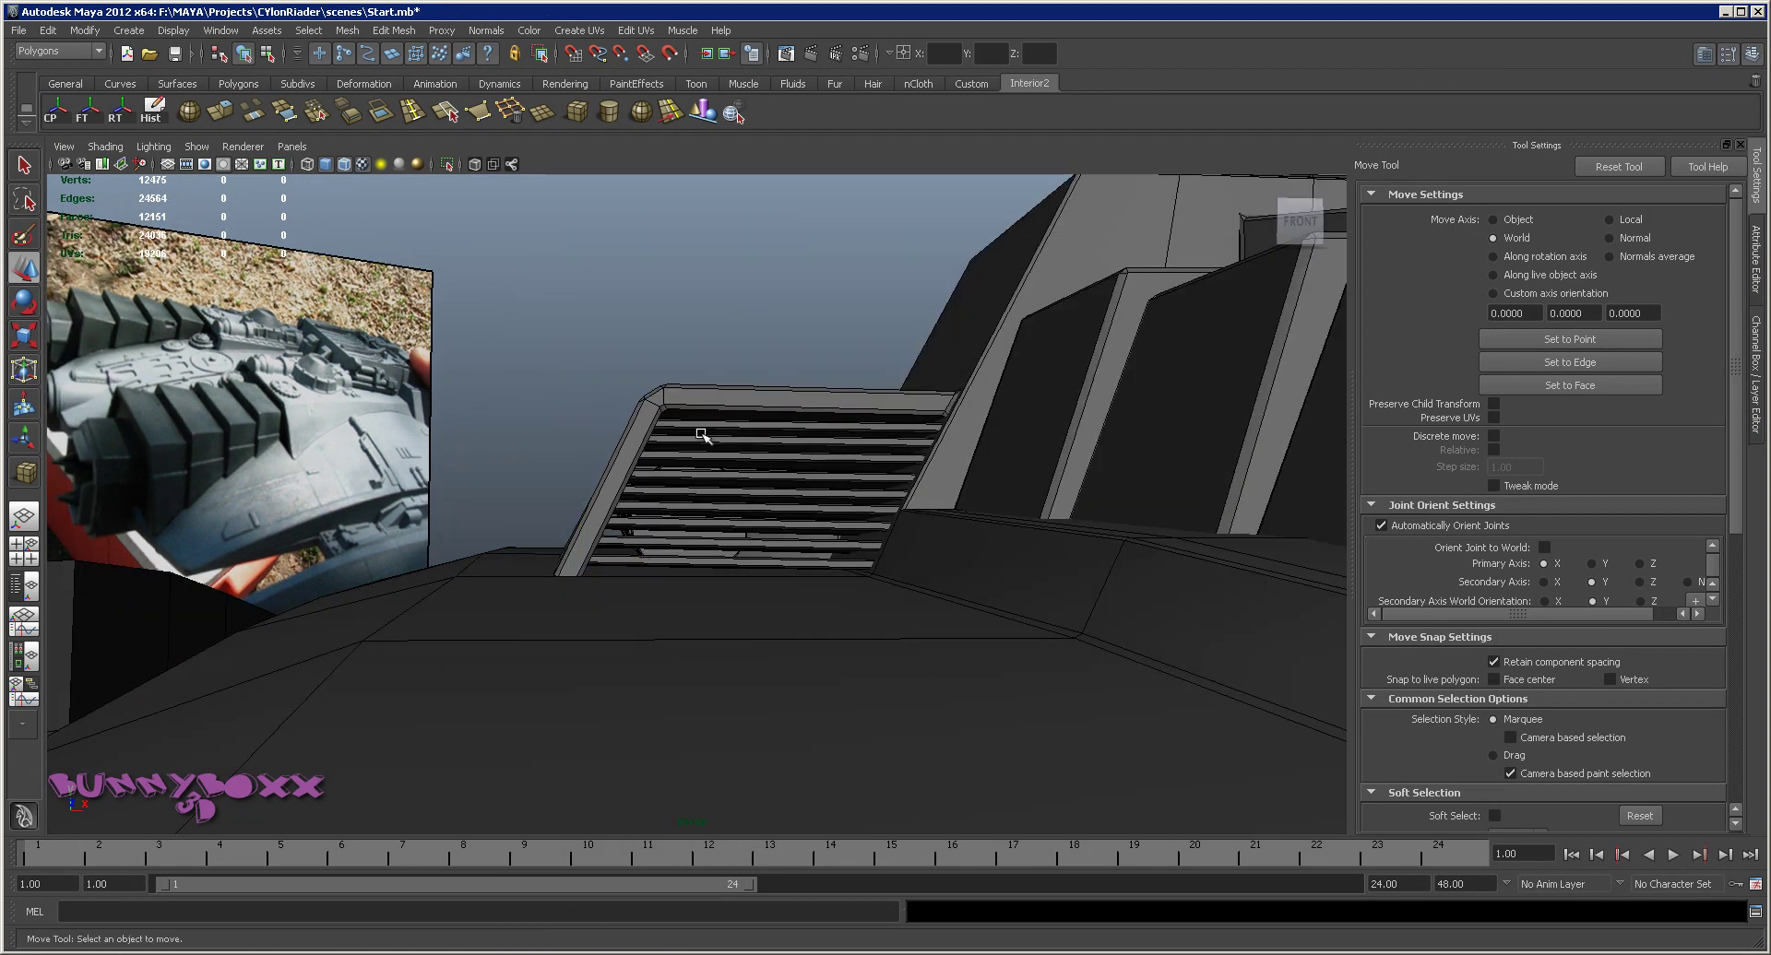
{"action": "left_click_drag", "start_coordinate": [701, 435], "coordinate": [893, 489], "text": "alt"}
{"action": "mouse_move", "coordinate": [1157, 454]}
{"action": "left_mouse_down", "text": "alt"}
{"action": "mouse_move", "coordinate": [753, 474]}
{"action": "mouse_move", "coordinate": [904, 503]}
{"action": "mouse_move", "coordinate": [831, 579]}
{"action": "left_mouse_up", "text": "alt"}
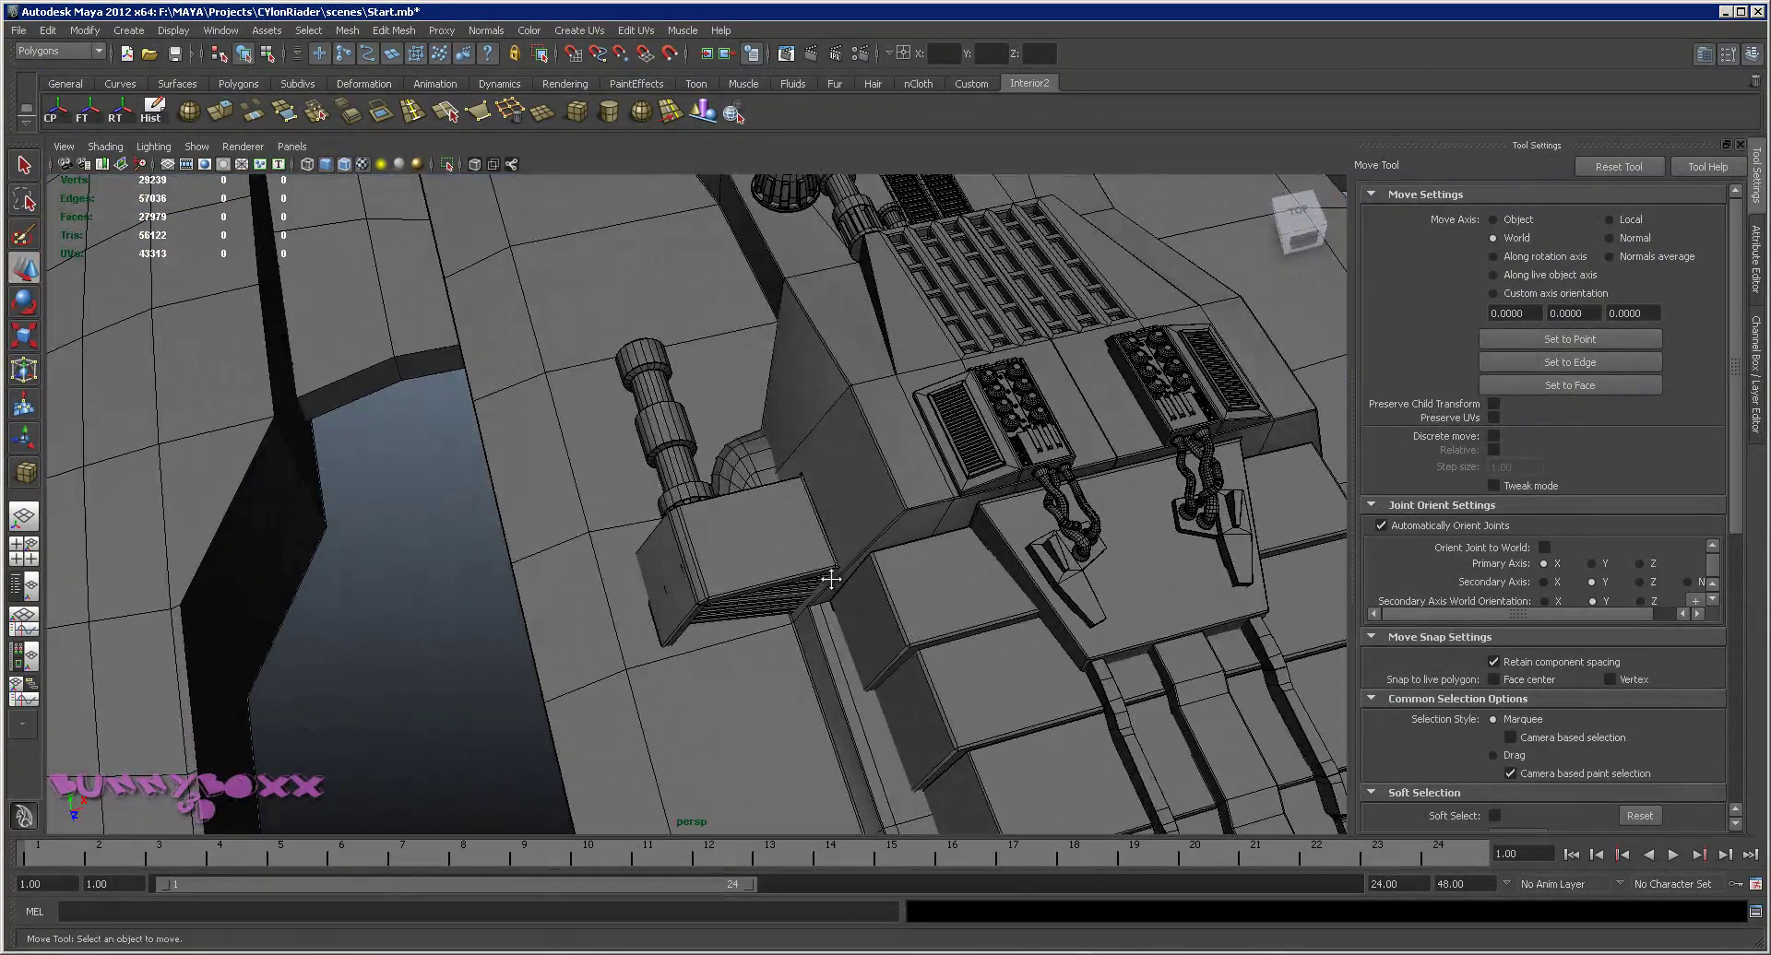
{"action": "scroll", "coordinate": [793, 517], "scroll_direction": "up", "scroll_amount": 3}
{"action": "scroll", "coordinate": [819, 496], "scroll_direction": "up", "scroll_amount": 3}
{"action": "left_click_drag", "start_coordinate": [893, 533], "coordinate": [945, 411], "text": "alt"}
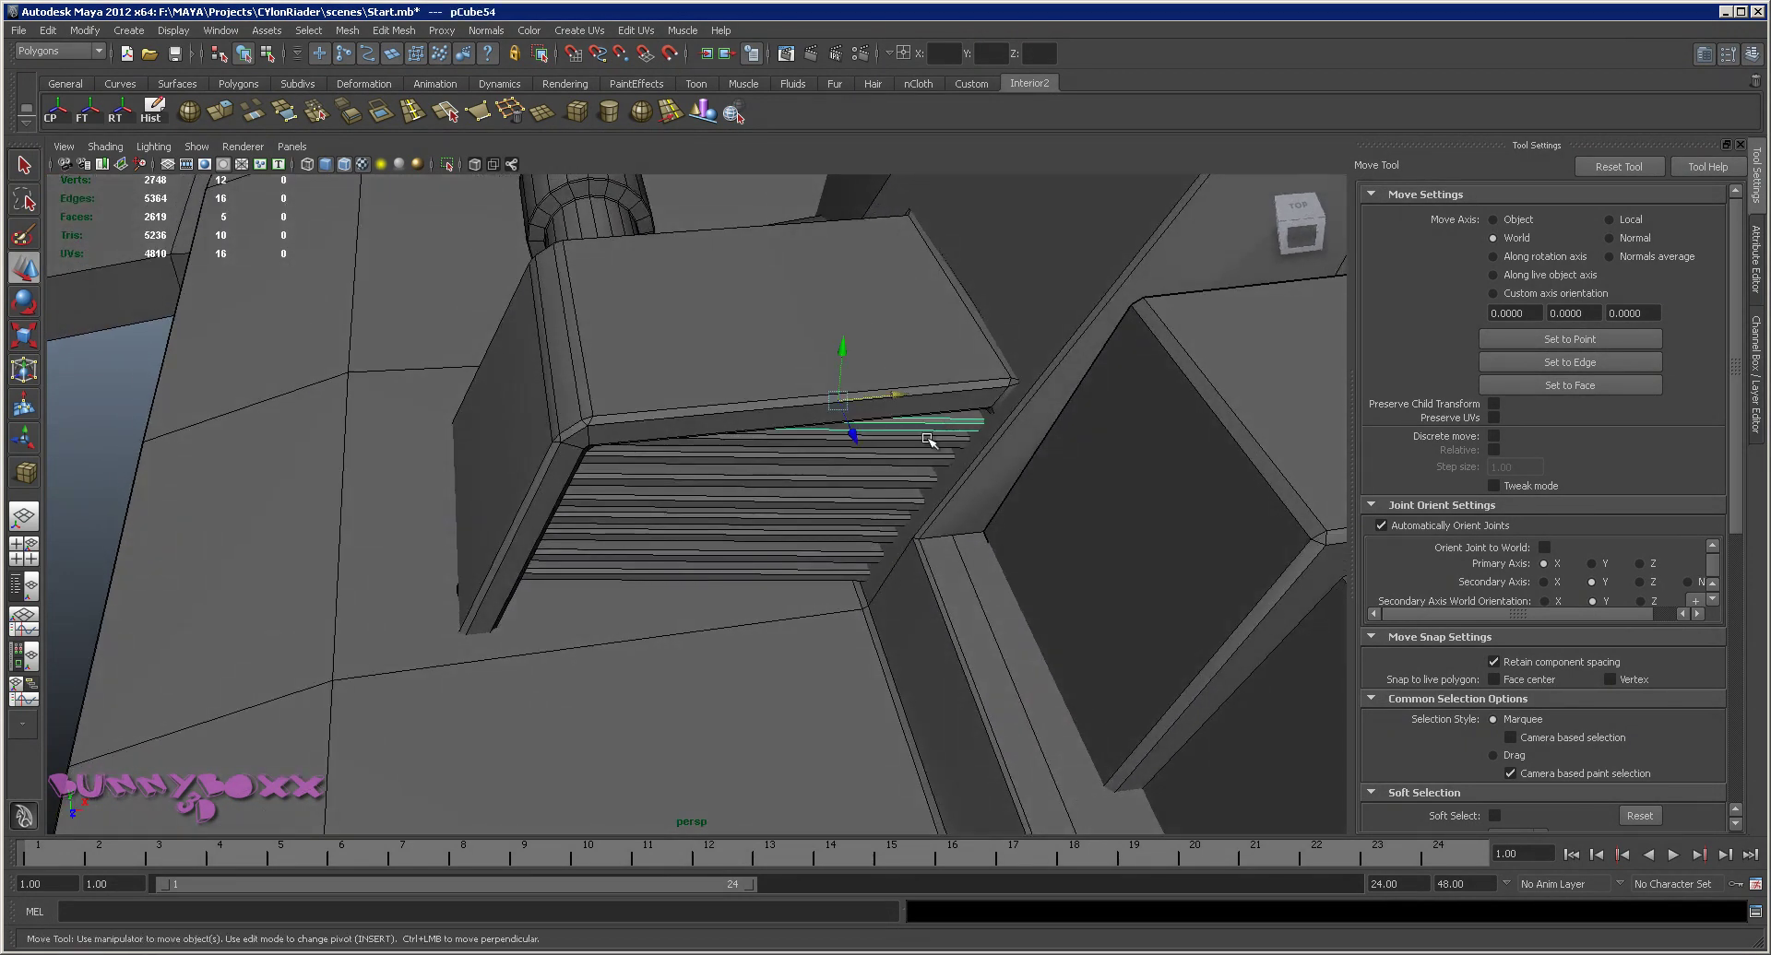
{"action": "mouse_move", "coordinate": [810, 480]}
{"action": "left_mouse_down", "text": "alt"}
{"action": "mouse_move", "coordinate": [796, 447]}
{"action": "mouse_move", "coordinate": [835, 471]}
{"action": "left_mouse_up", "text": "alt"}
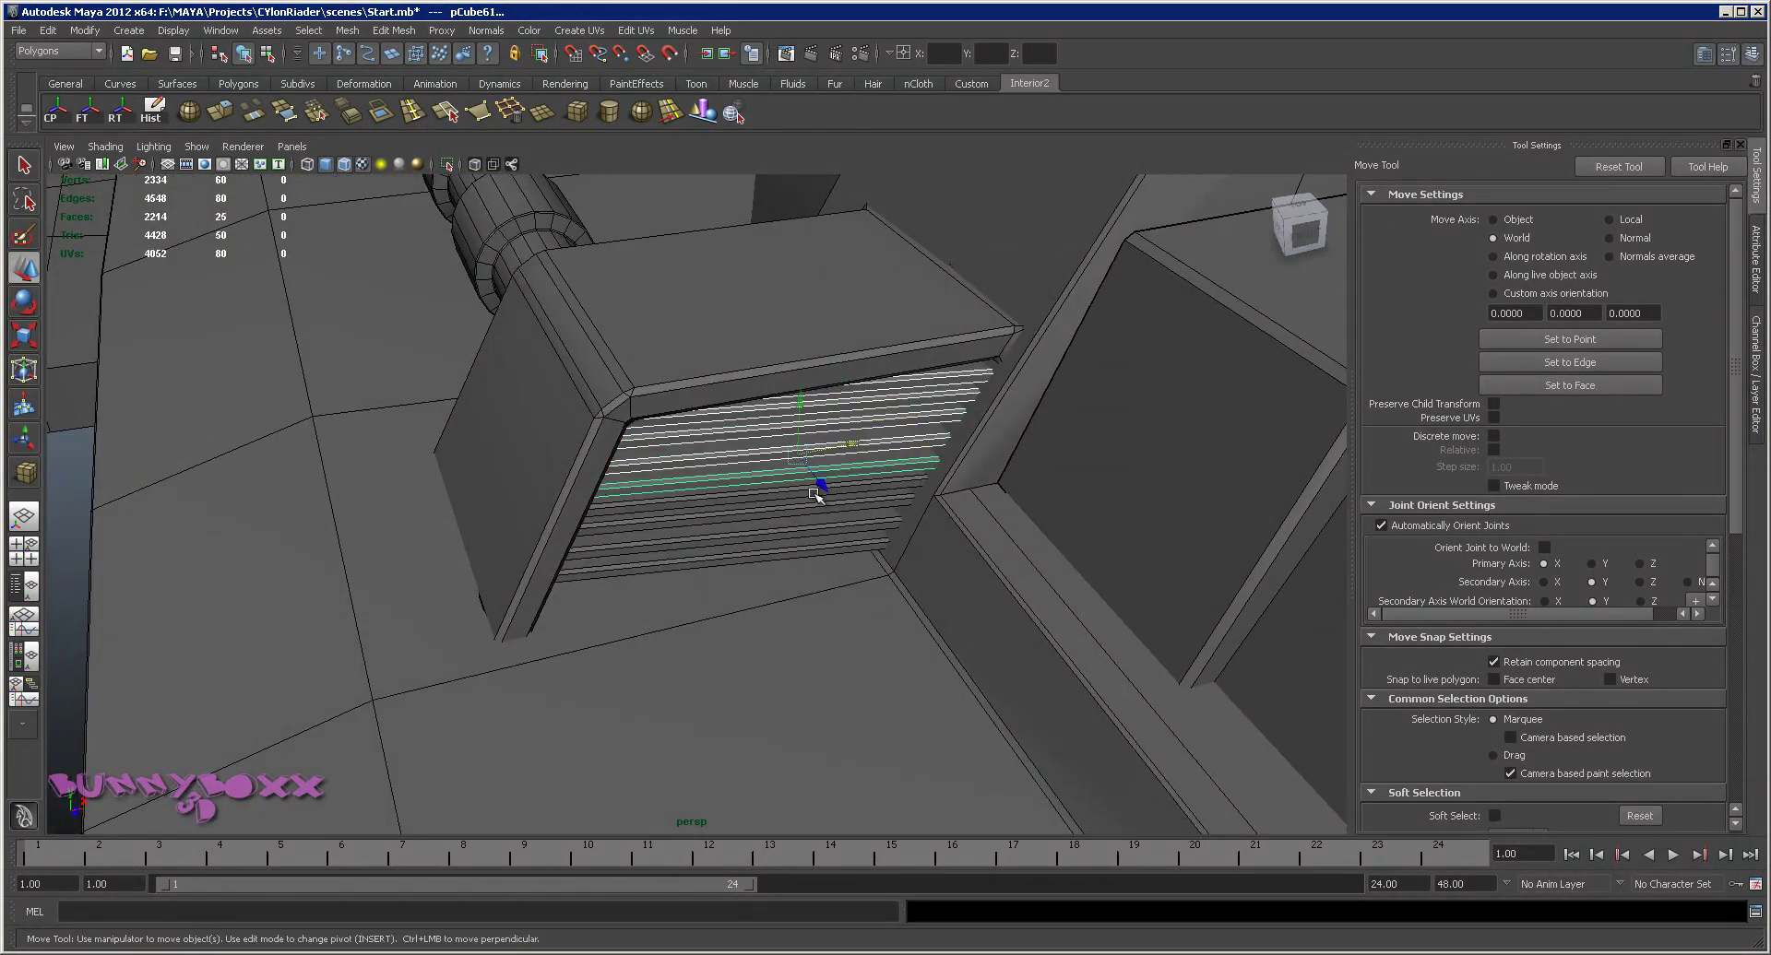
{"action": "right_click_drag", "start_coordinate": [701, 542], "coordinate": [630, 493]}
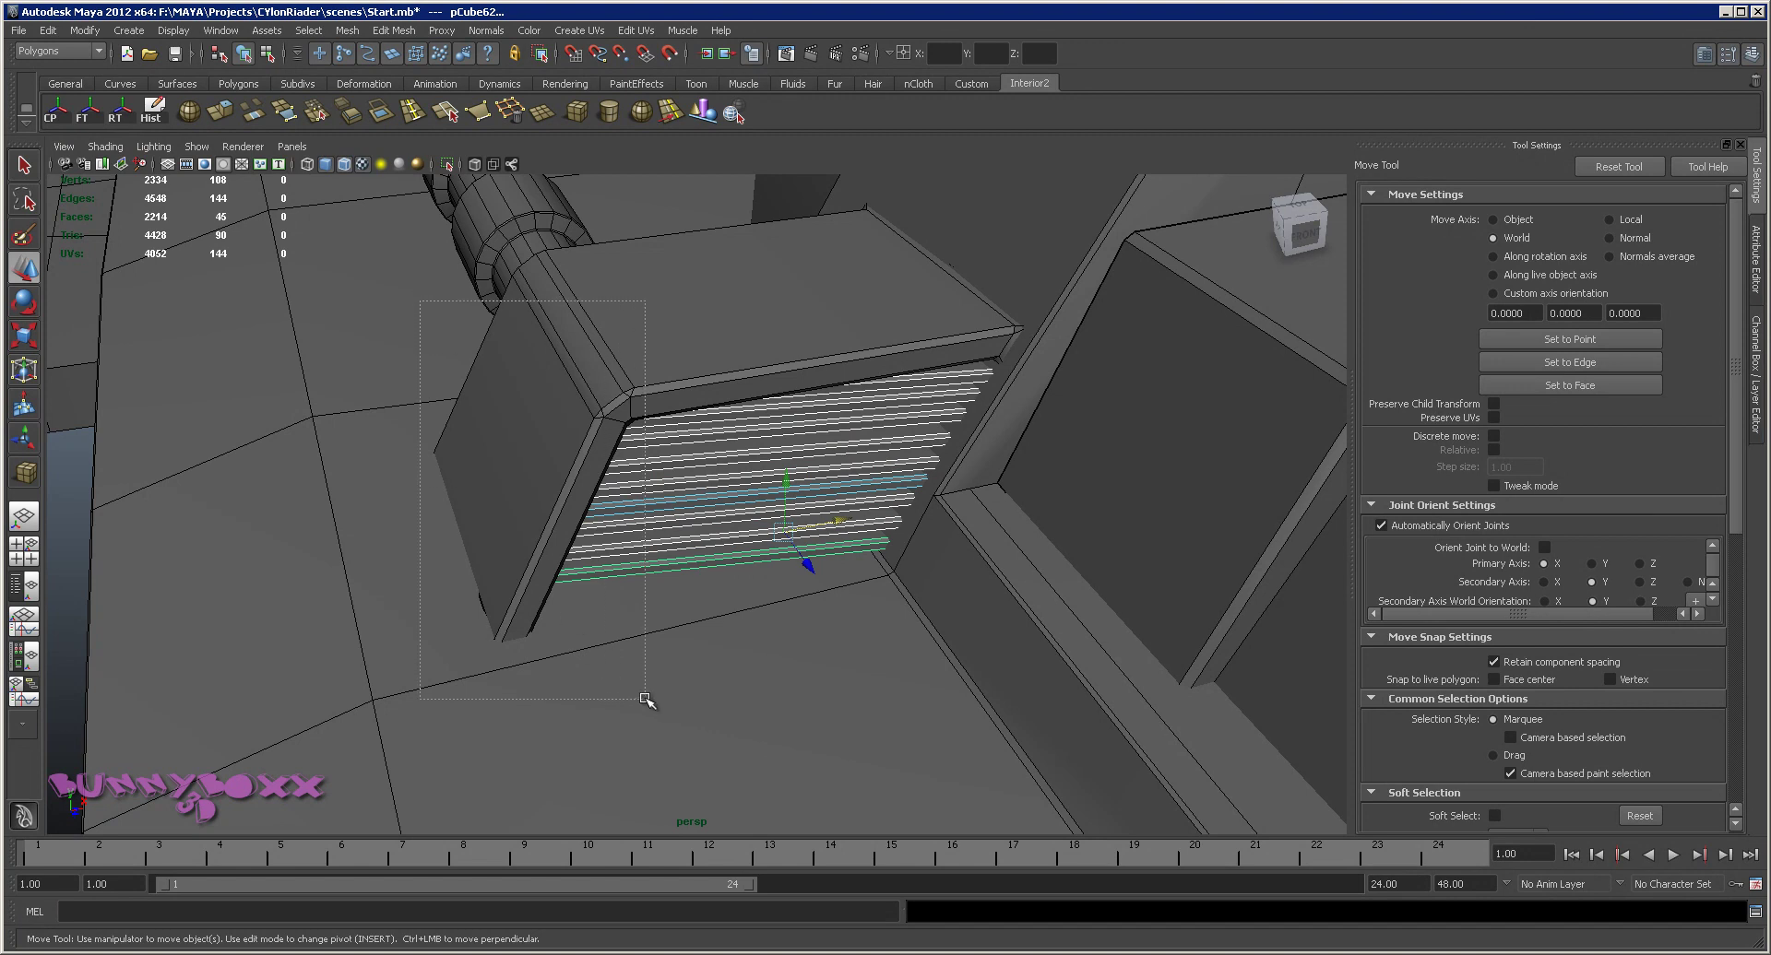
{"action": "left_click_drag", "start_coordinate": [645, 701], "coordinate": [645, 701]}
{"action": "mouse_move", "coordinate": [570, 539]}
{"action": "left_mouse_down"}
{"action": "mouse_move", "coordinate": [539, 531]}
{"action": "mouse_move", "coordinate": [729, 512]}
{"action": "left_mouse_up"}
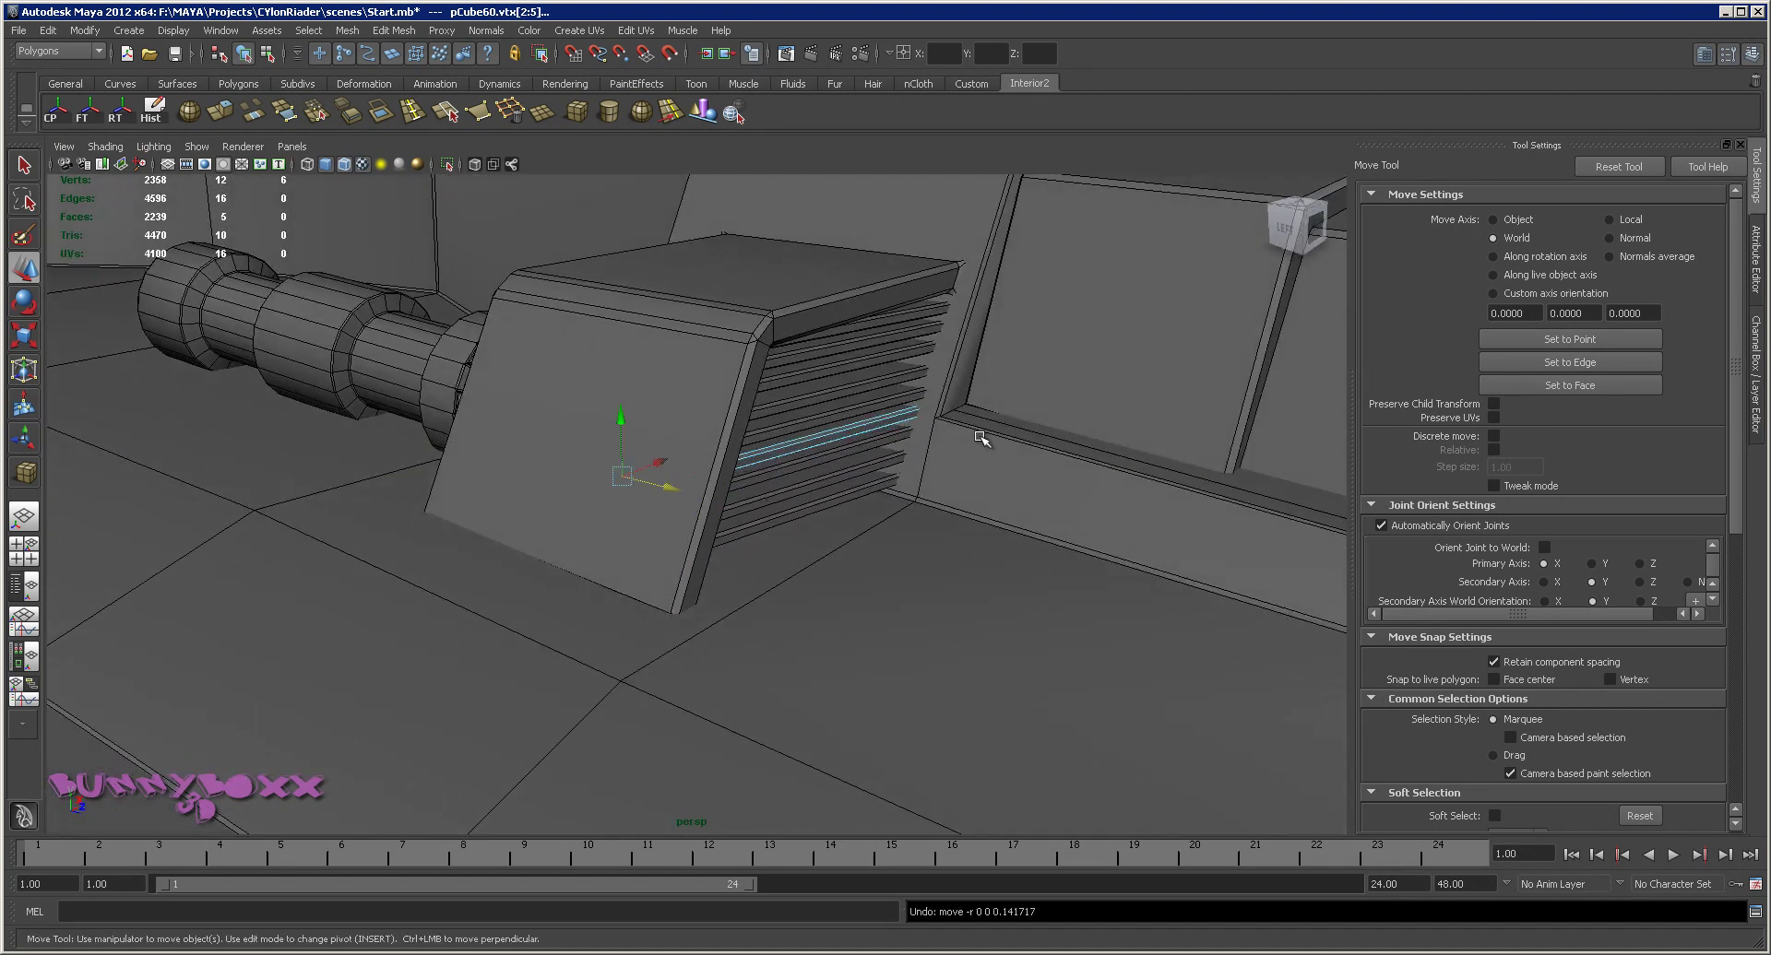
{"action": "key", "text": "ctrl+z"}
{"action": "left_click_drag", "start_coordinate": [955, 403], "coordinate": [807, 395], "text": "alt"}
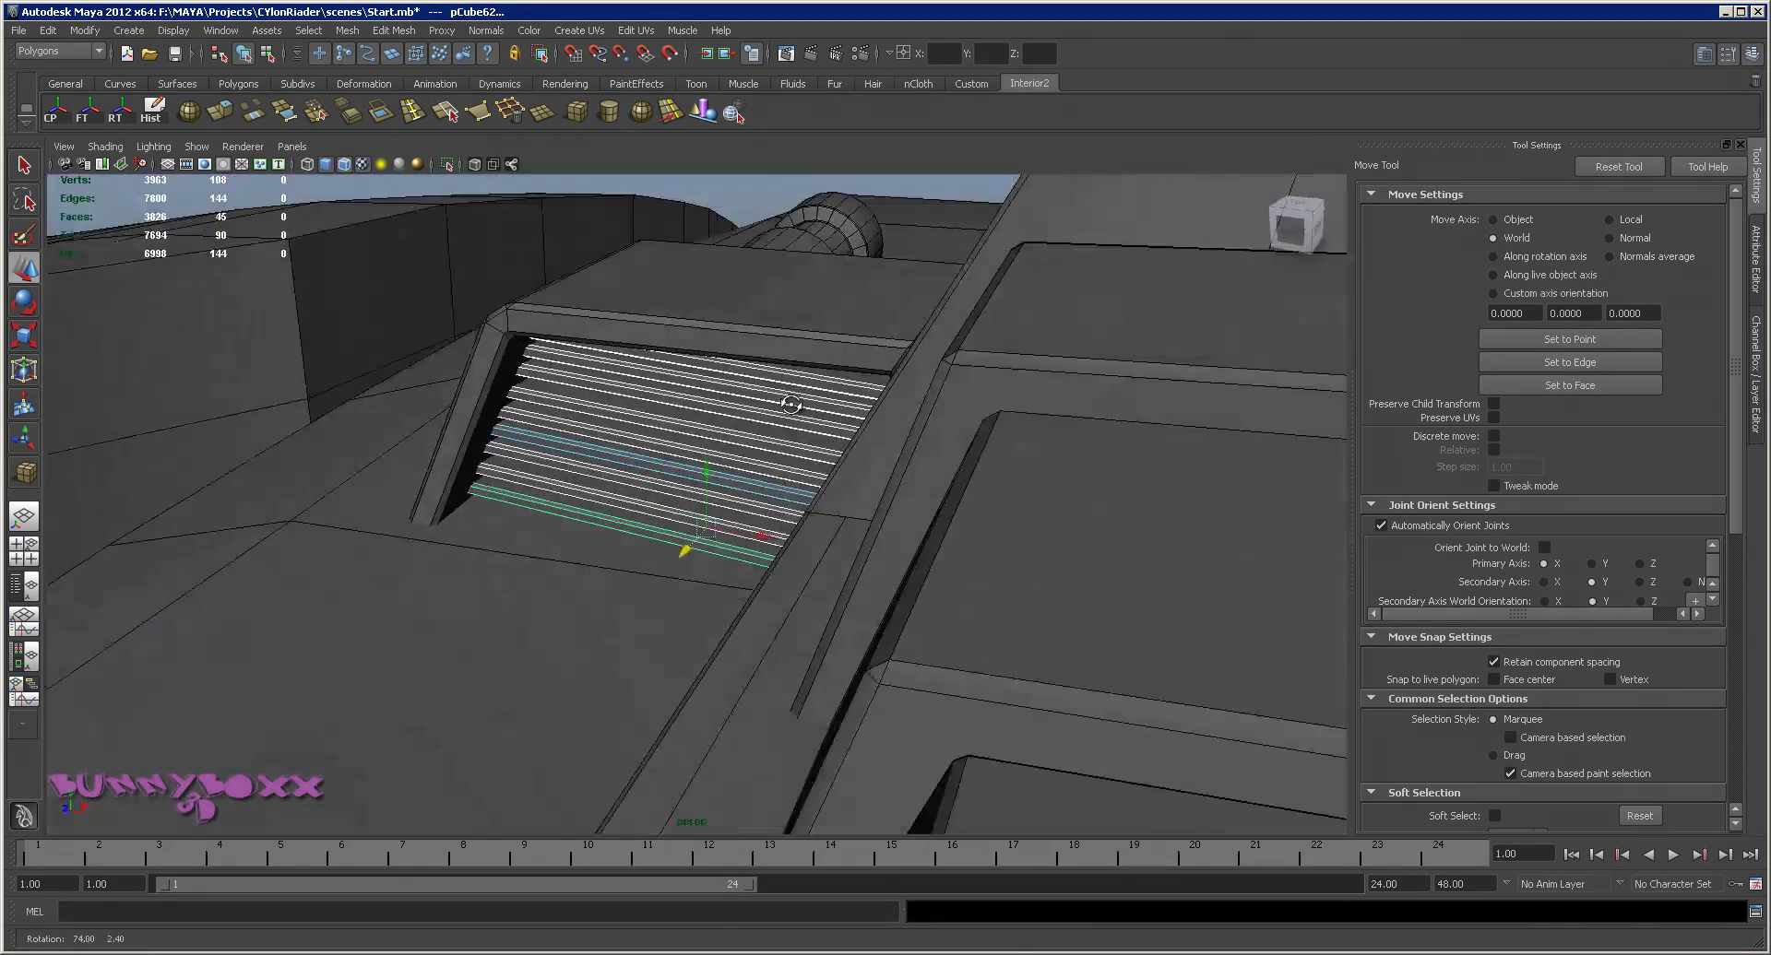
{"action": "key", "text": "ctrl+z"}
Undo the earlier slat moves and extra duplicated slats
{"action": "key", "text": "ctrl+z"}
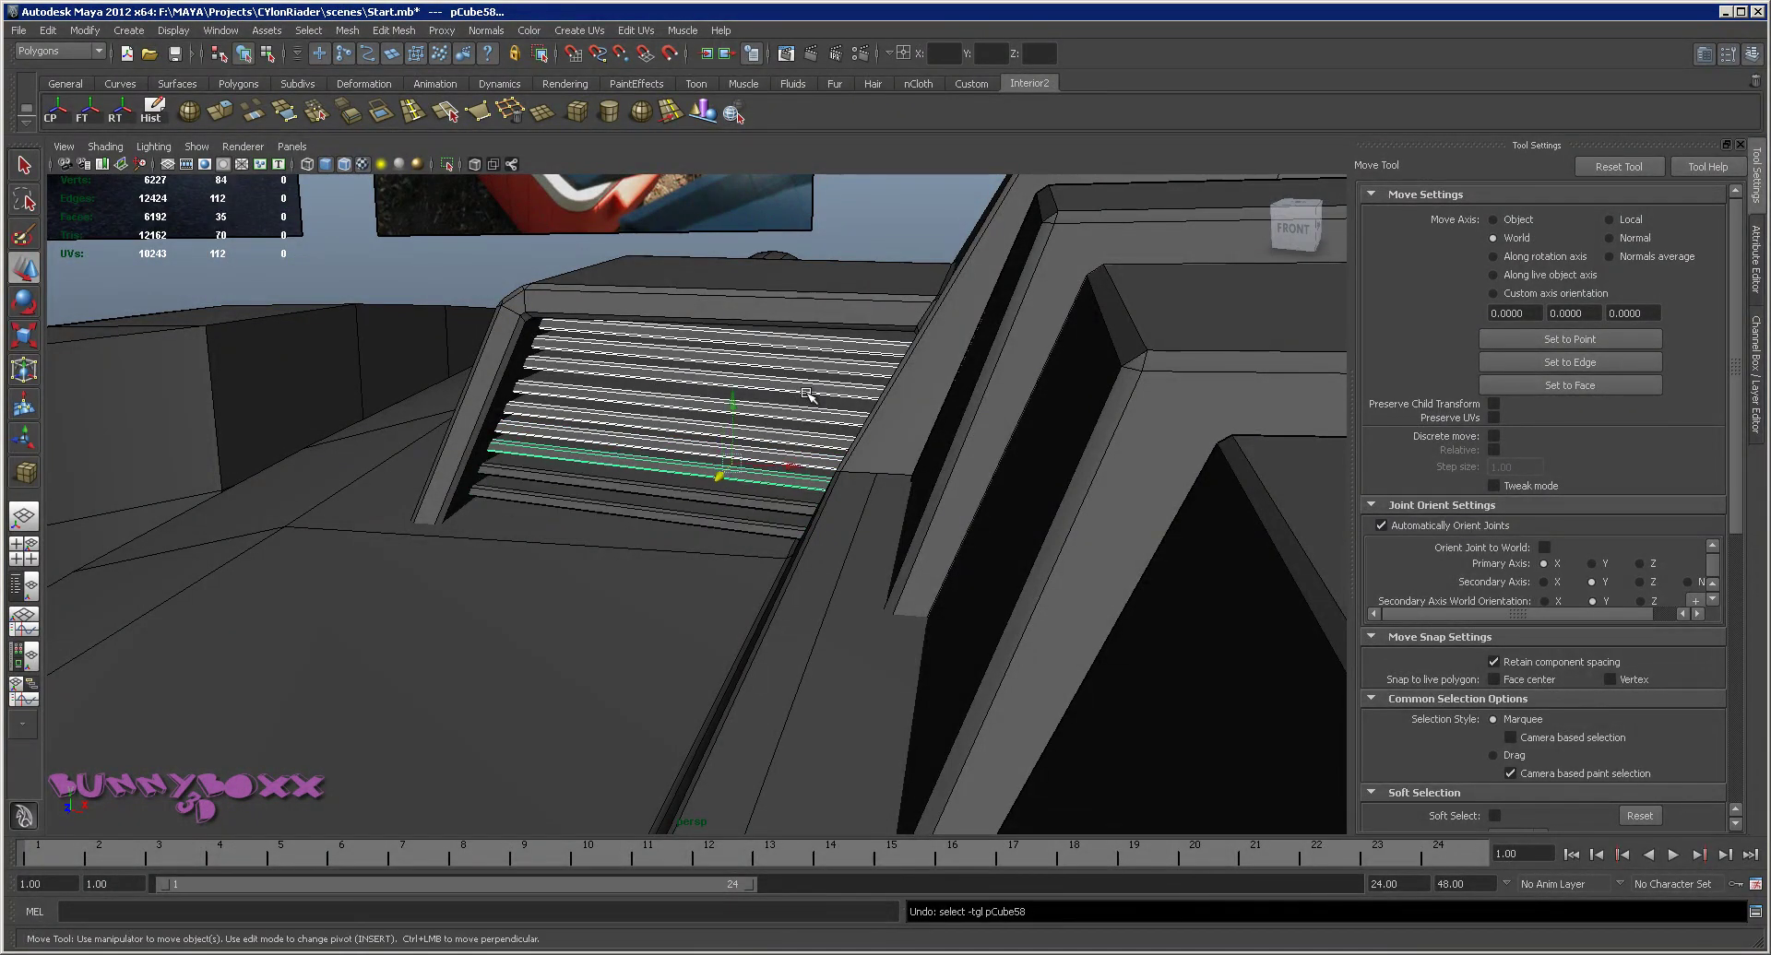
{"action": "key", "text": "ctrl+z"}
{"action": "key", "text": "ctrl+z"}
{"action": "key", "text": "ctrl+z"}
{"action": "key", "text": "ctrl+z"}
{"action": "key", "text": "ctrl+z"}
{"action": "key", "text": "ctrl+z"}
{"action": "key", "text": "ctrl+z"}
{"action": "key", "text": "ctrl+z"}
{"action": "key", "text": "ctrl+z"}
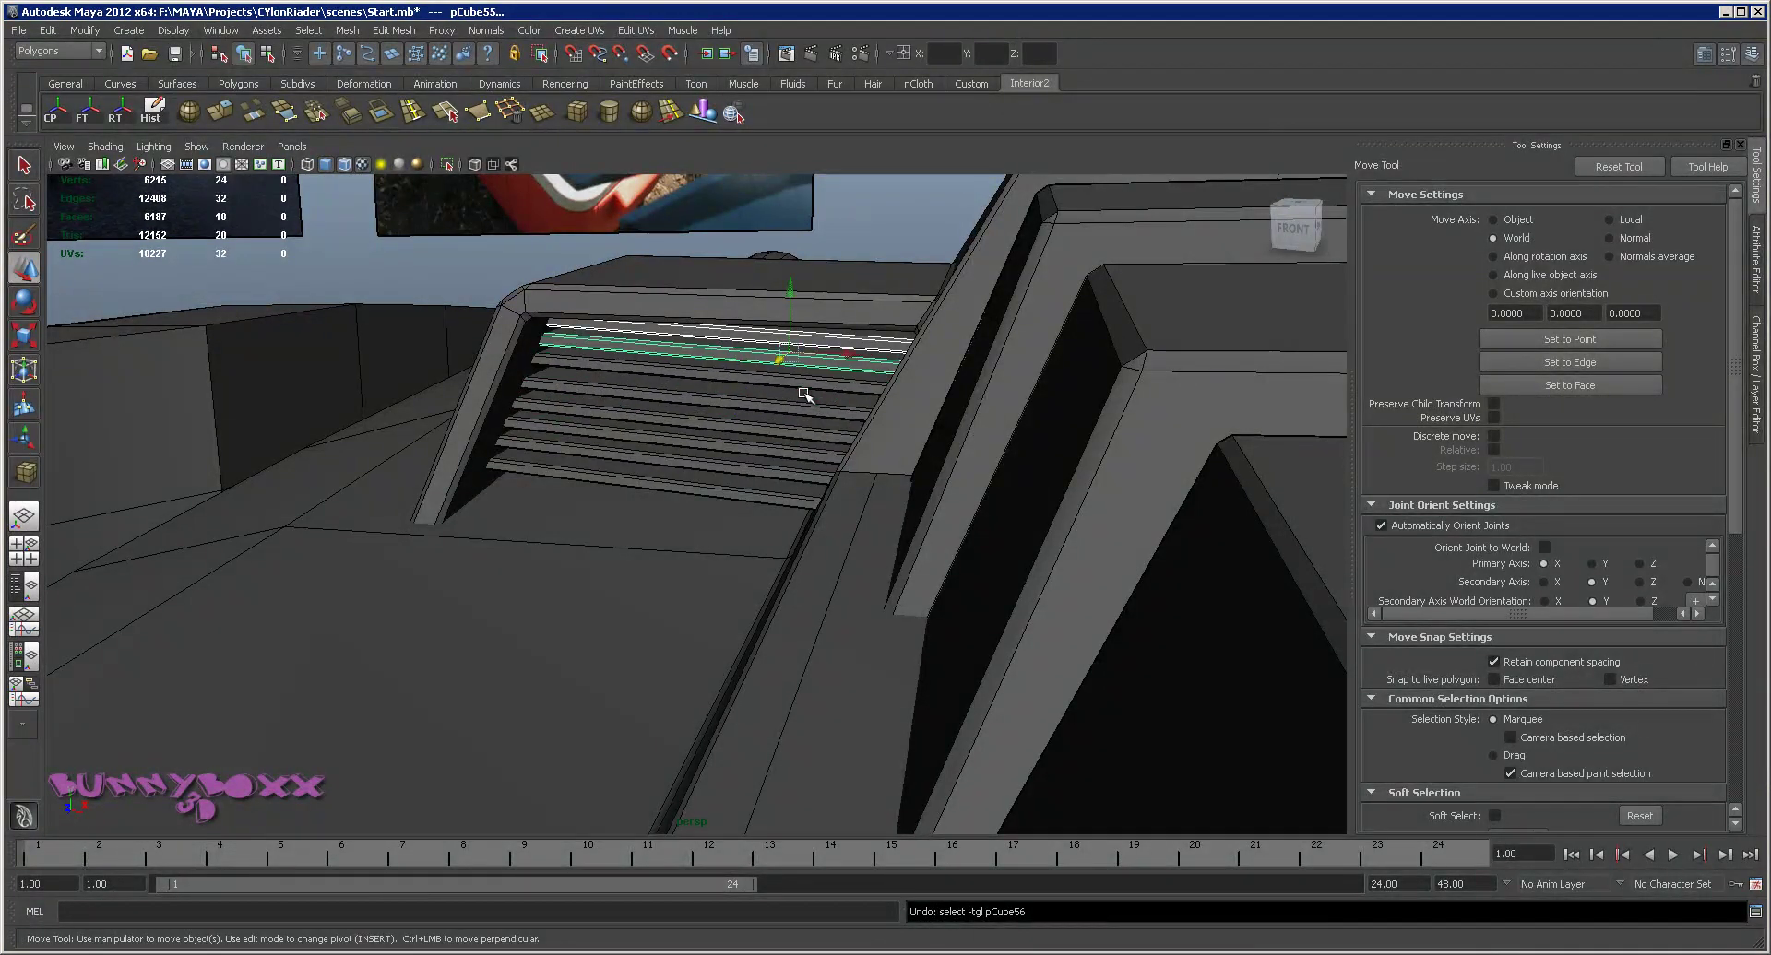
{"action": "key", "text": "ctrl+z"}
{"action": "key", "text": "ctrl+z"}
{"action": "key", "text": "ctrl+z"}
{"action": "key", "text": "ctrl+z"}
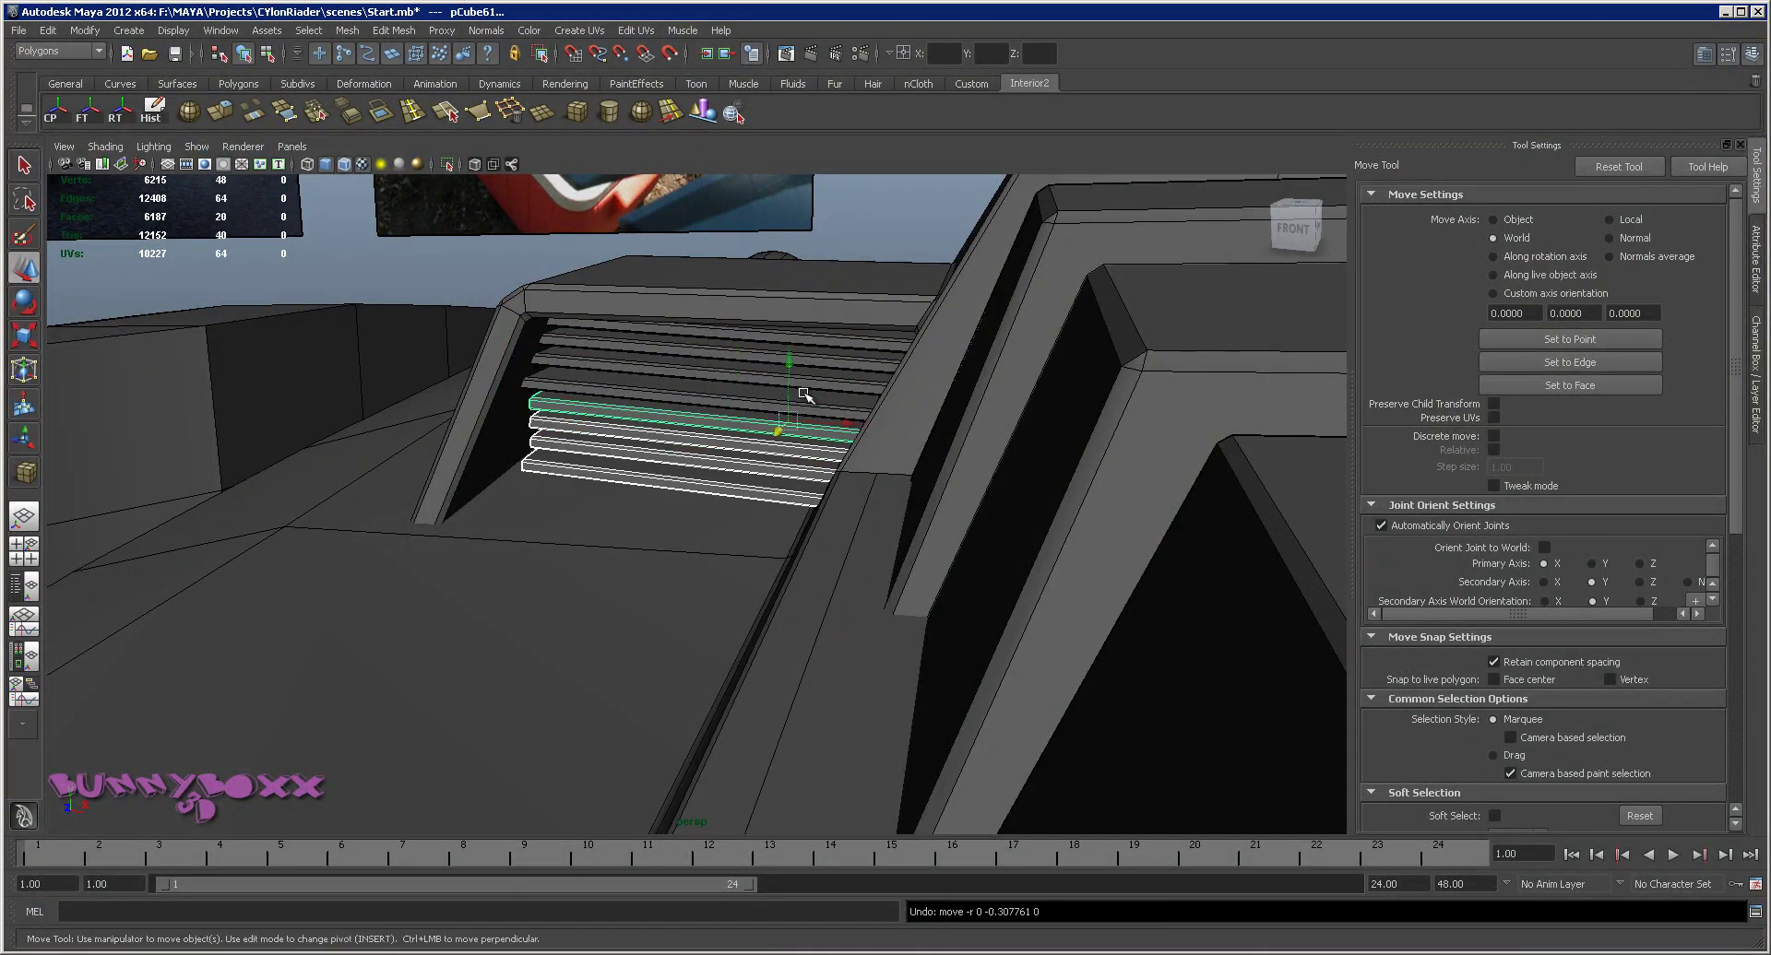
{"action": "key", "text": "ctrl+z"}
{"action": "key", "text": "ctrl+z"}
{"action": "key", "text": "ctrl+z"}
{"action": "key", "text": "ctrl+z"}
{"action": "key", "text": "ctrl+z"}
{"action": "key", "text": "ctrl+z"}
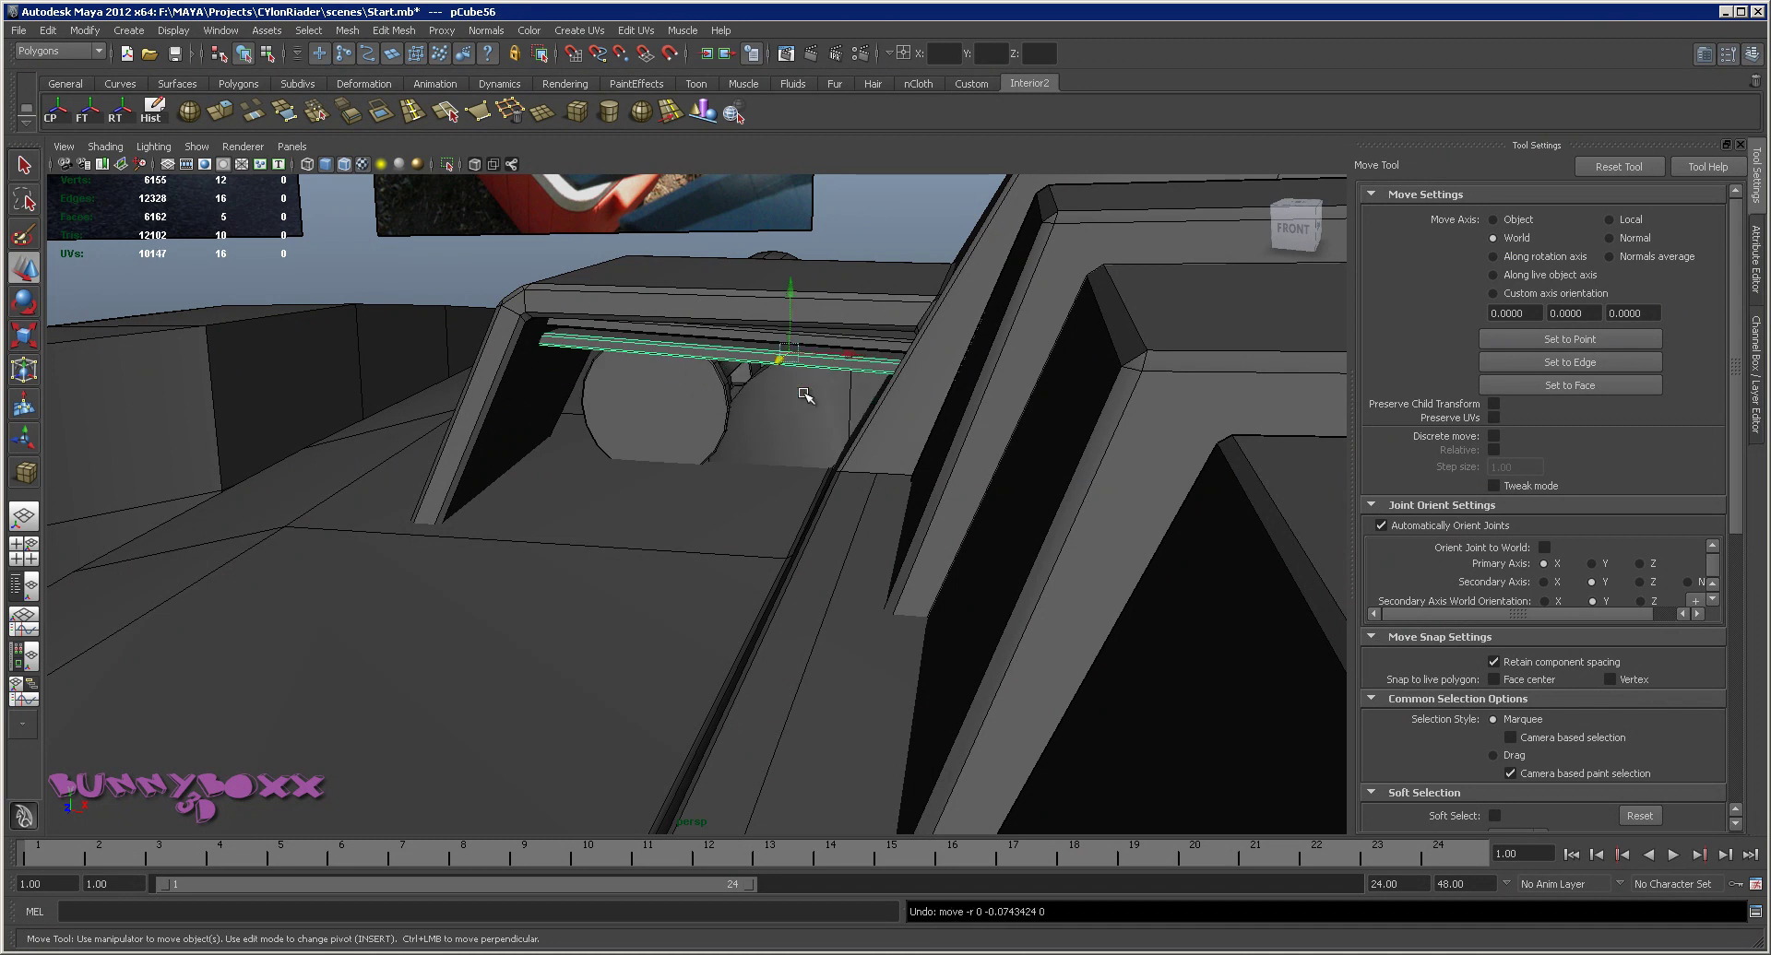
{"action": "key", "text": "ctrl+z"}
{"action": "key", "text": "ctrl+z"}
{"action": "key", "text": "ctrl+z"}
{"action": "key", "text": "ctrl+z"}
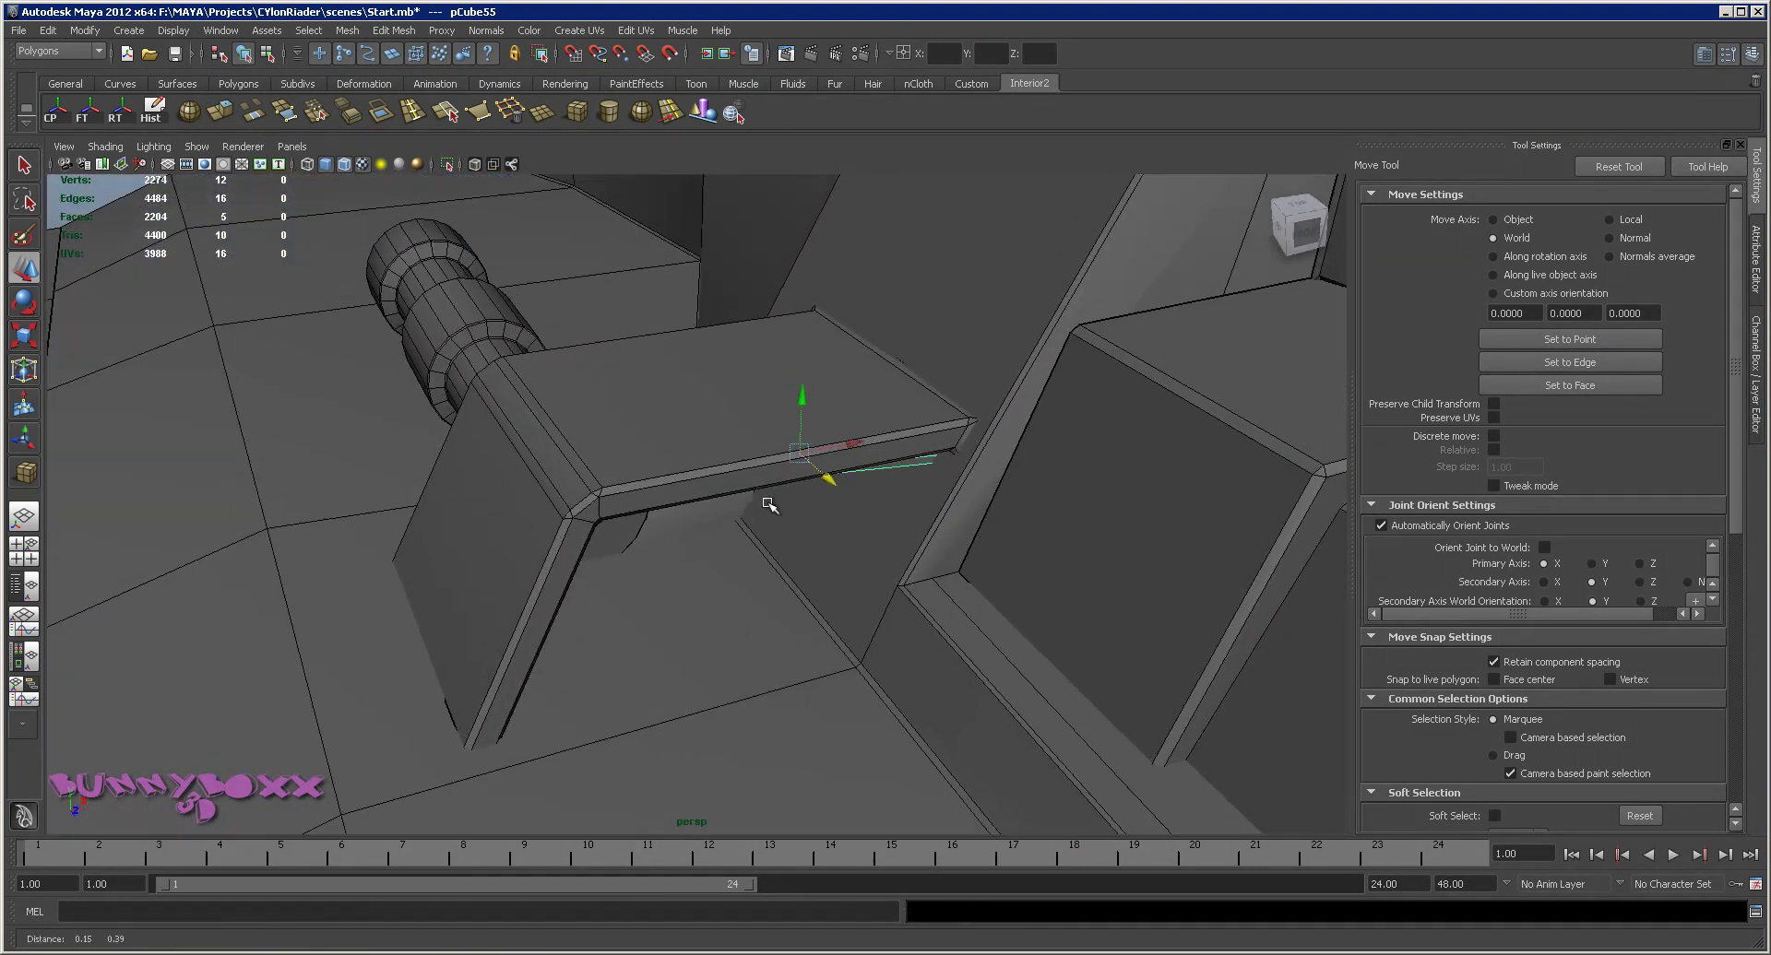
{"action": "key", "text": "ctrl+z"}
{"action": "key", "text": "ctrl+z"}
{"action": "right_click_drag", "start_coordinate": [750, 351], "coordinate": [666, 348]}
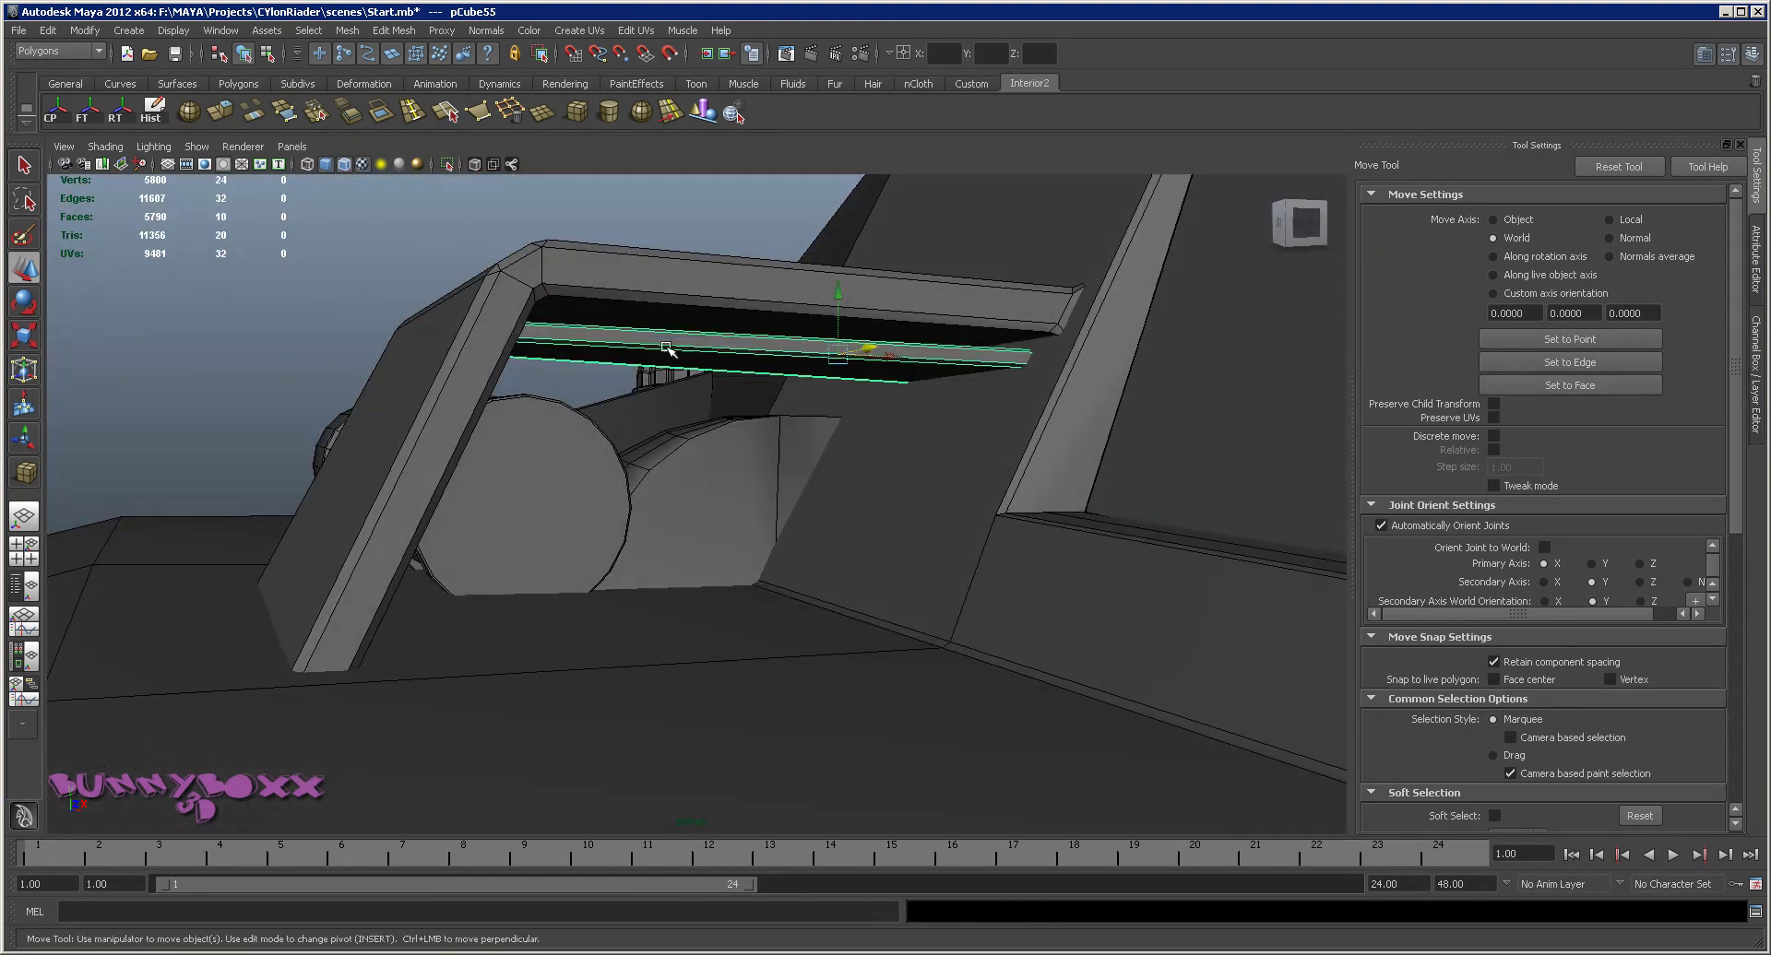
{"action": "key", "text": "ctrl+z"}
Slide the strips out under the cover, lower one beneath it and duplicate it
{"action": "mouse_move", "coordinate": [504, 442]}
{"action": "left_mouse_down"}
{"action": "mouse_move", "coordinate": [549, 499]}
{"action": "mouse_move", "coordinate": [557, 478]}
{"action": "mouse_move", "coordinate": [518, 459]}
{"action": "mouse_move", "coordinate": [810, 470]}
{"action": "left_mouse_up"}
{"action": "mouse_move", "coordinate": [802, 434]}
{"action": "right_mouse_down"}
{"action": "mouse_move", "coordinate": [818, 407]}
{"action": "mouse_move", "coordinate": [850, 409]}
{"action": "right_mouse_up"}
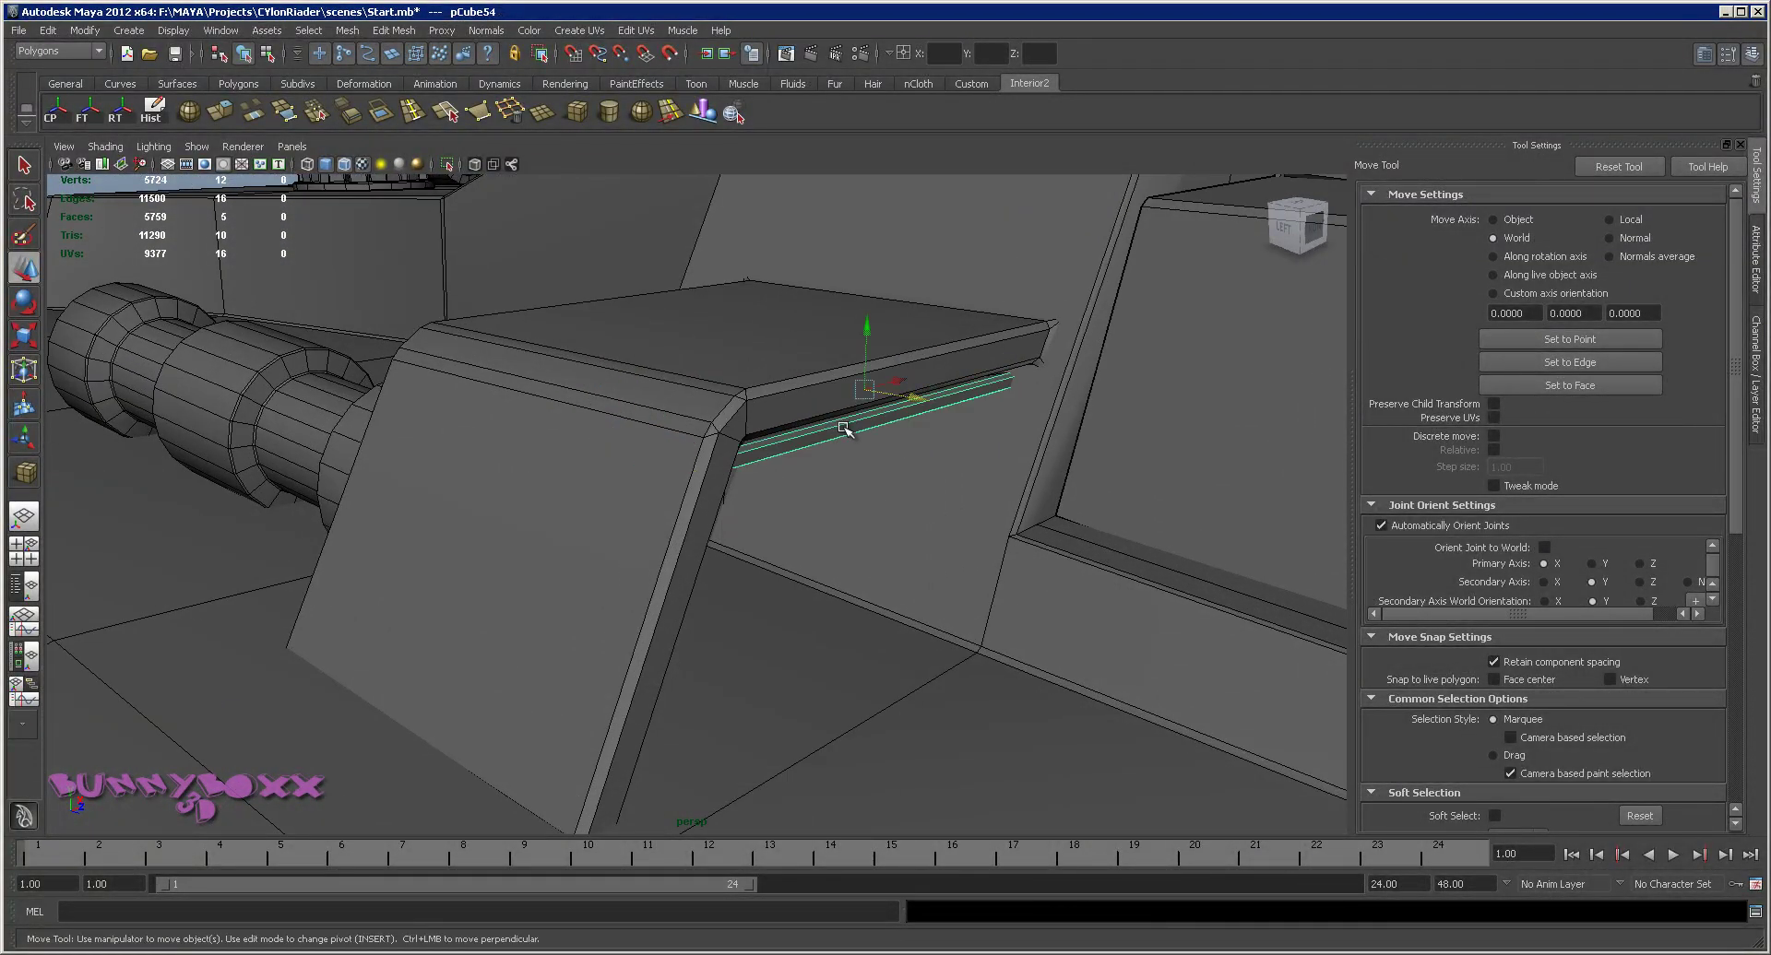
{"action": "left_click_drag", "start_coordinate": [867, 332], "coordinate": [853, 367]}
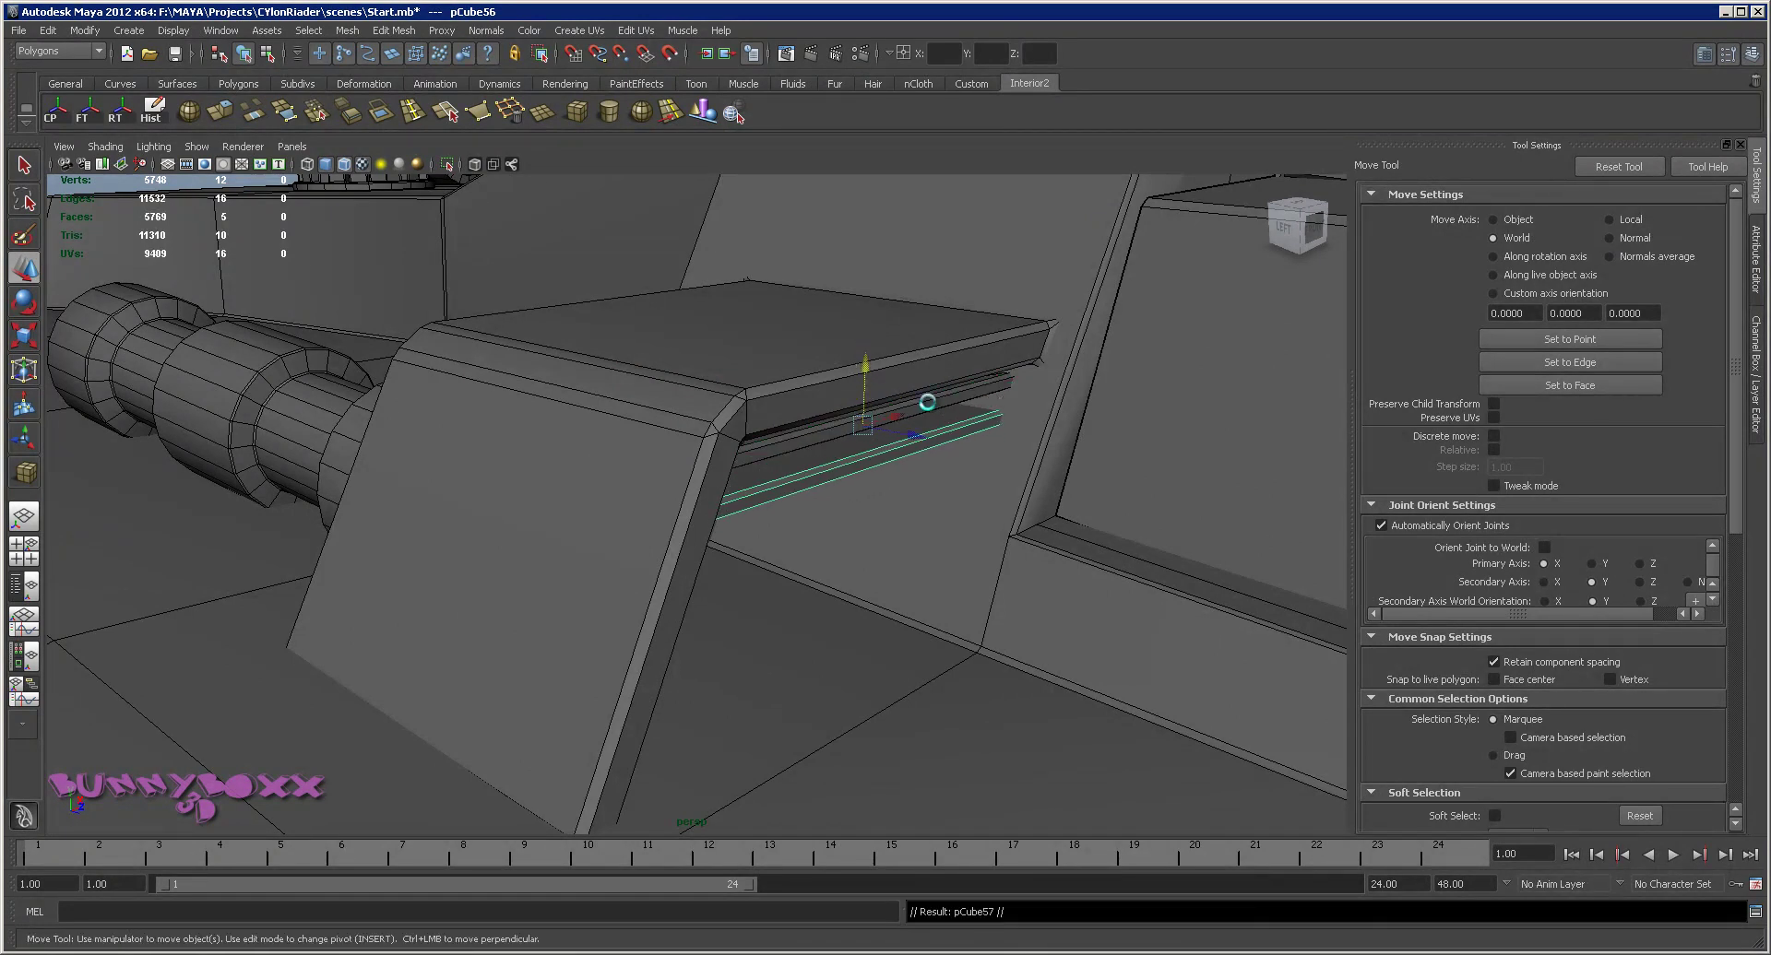
{"action": "mouse_move", "coordinate": [866, 368]}
{"action": "left_mouse_down"}
{"action": "mouse_move", "coordinate": [858, 487]}
{"action": "mouse_move", "coordinate": [704, 462]}
{"action": "left_mouse_up"}
{"action": "key", "text": "ctrl+d"}
Pull the upper strip's end vertices left and select the lower strip's left-end vertices
{"action": "scroll", "coordinate": [822, 498], "scroll_direction": "up", "scroll_amount": 5}
{"action": "right_click_drag", "start_coordinate": [604, 502], "coordinate": [429, 425]}
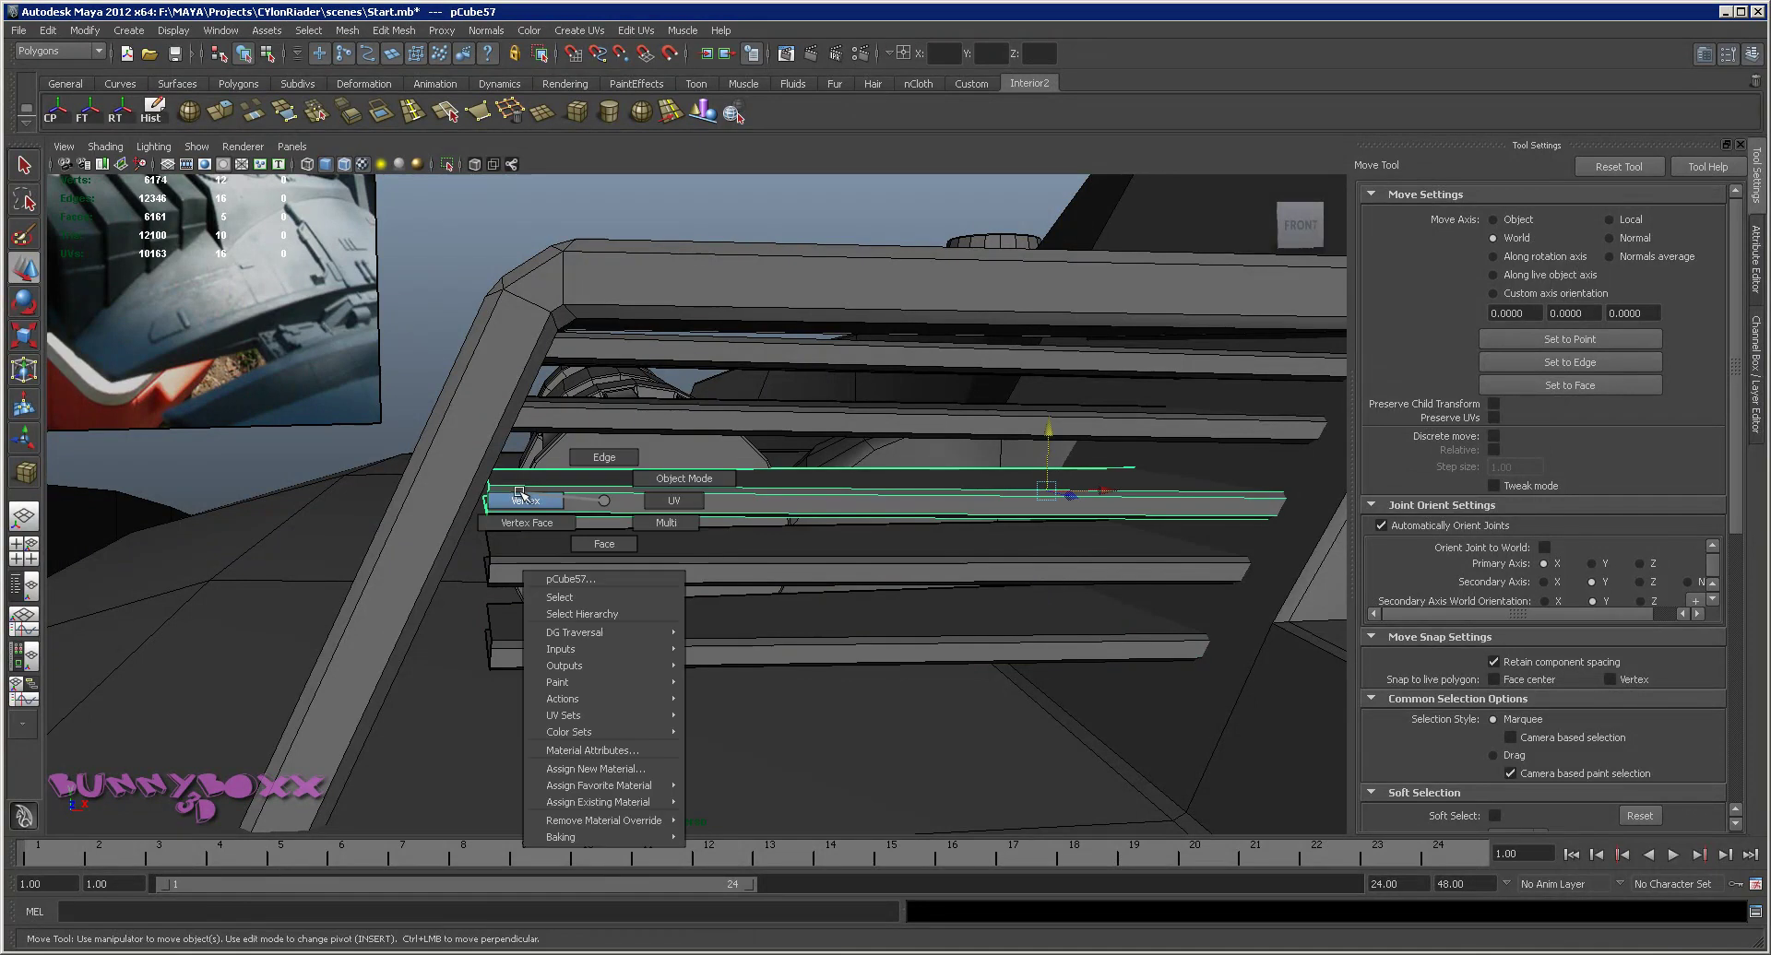
{"action": "left_click_drag", "start_coordinate": [553, 495], "coordinate": [521, 492]}
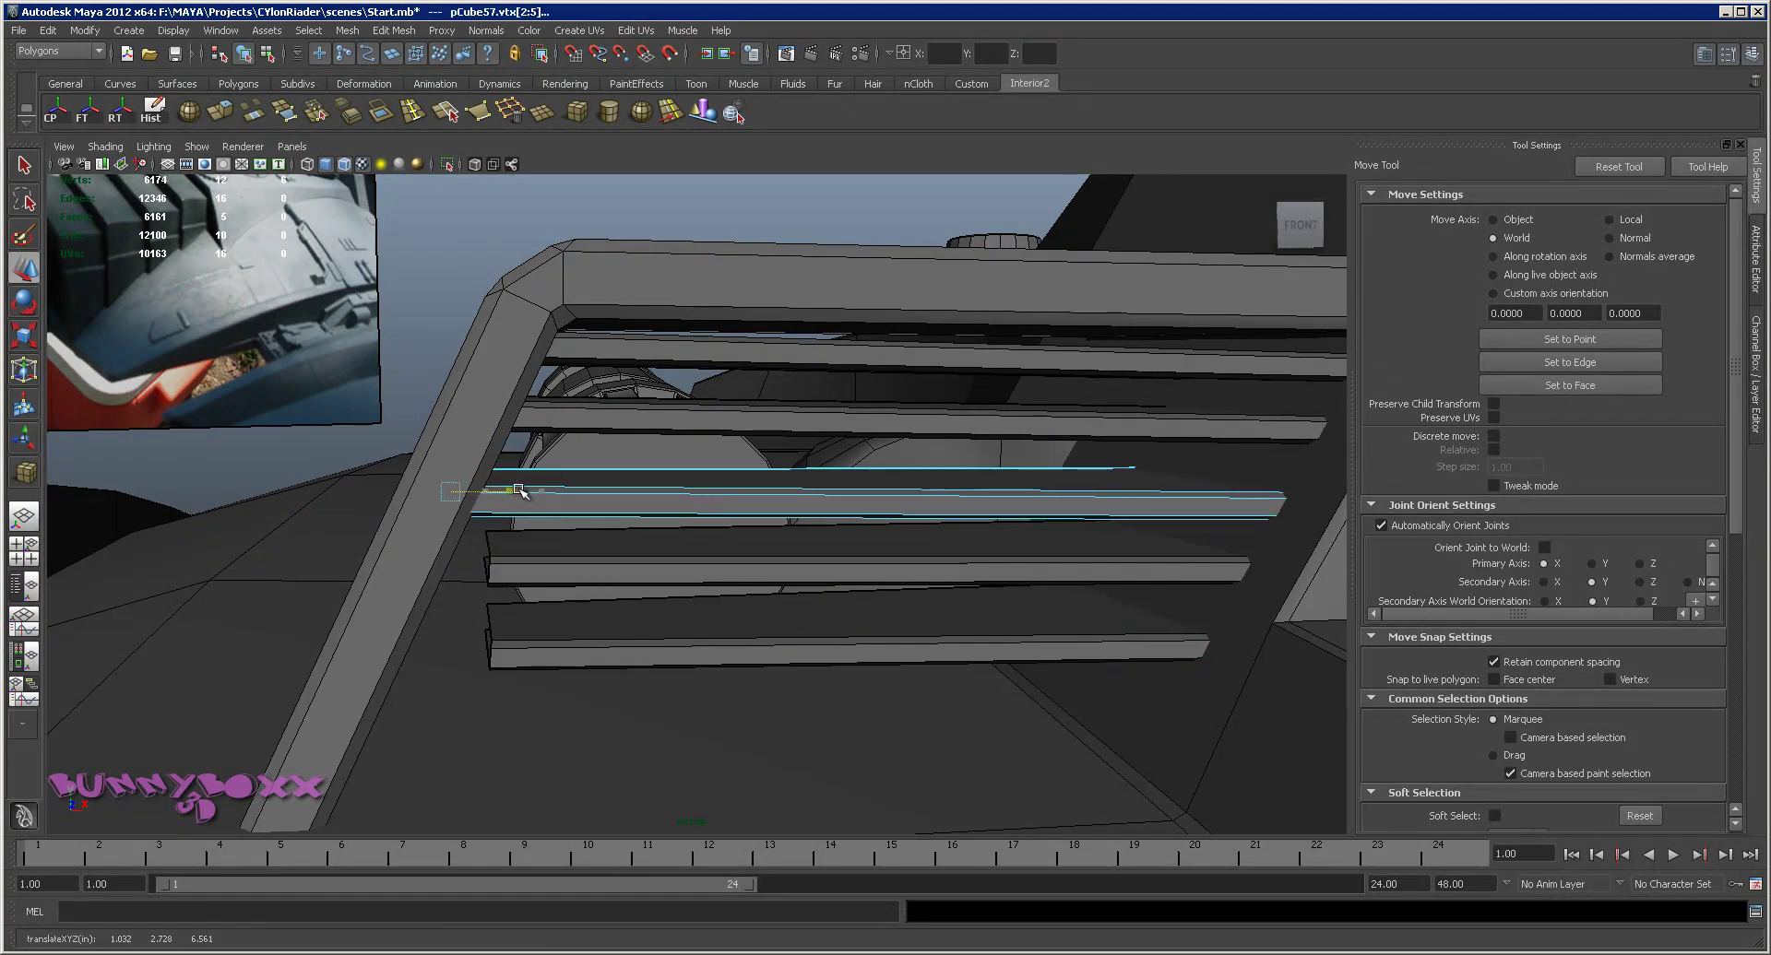
{"action": "right_click_drag", "start_coordinate": [609, 564], "coordinate": [434, 486]}
{"action": "mouse_move", "coordinate": [465, 517]}
{"action": "left_mouse_down"}
{"action": "mouse_move", "coordinate": [495, 593]}
{"action": "mouse_move", "coordinate": [490, 555]}
{"action": "left_mouse_up"}
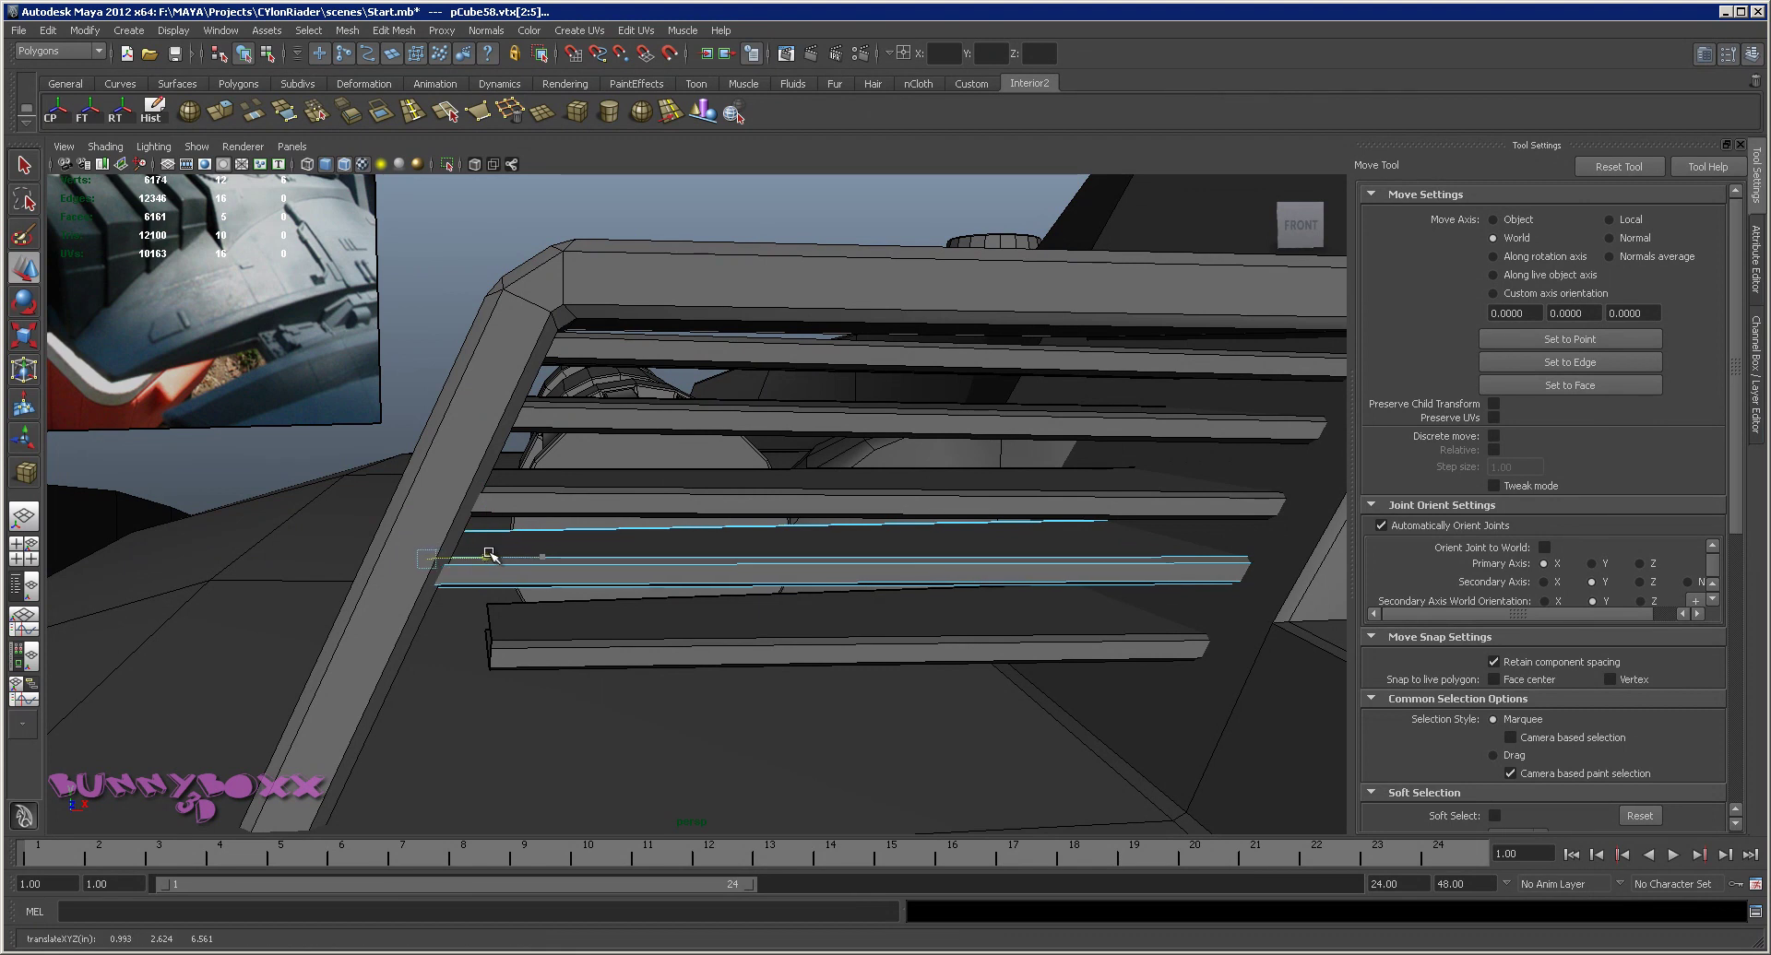
Move slat pCube59's left-end vertices along X toward the frame
{"action": "left_click", "coordinate": [524, 648]}
{"action": "right_click", "coordinate": [524, 648]}
{"action": "left_click", "coordinate": [475, 645]}
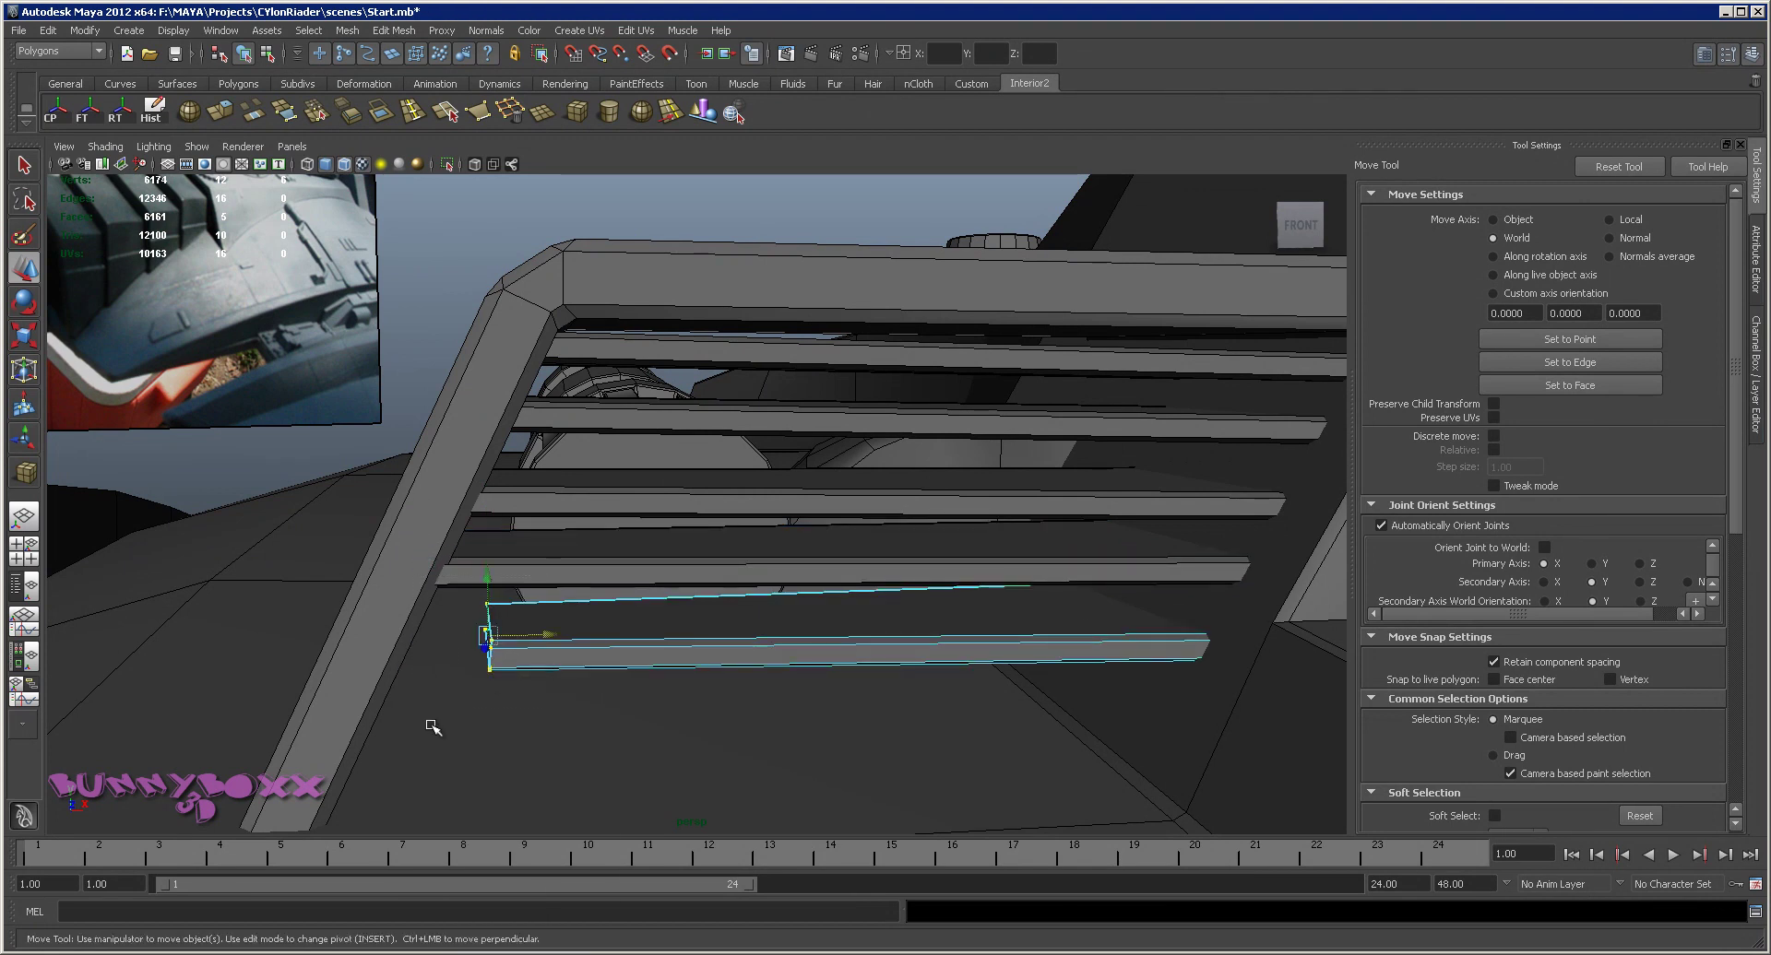
{"action": "mouse_move", "coordinate": [548, 638]}
{"action": "left_mouse_down"}
{"action": "mouse_move", "coordinate": [459, 640]}
{"action": "mouse_move", "coordinate": [863, 650]}
{"action": "mouse_move", "coordinate": [877, 601]}
{"action": "mouse_move", "coordinate": [904, 604]}
{"action": "mouse_move", "coordinate": [755, 625]}
{"action": "mouse_move", "coordinate": [673, 514]}
{"action": "mouse_move", "coordinate": [777, 621]}
{"action": "mouse_move", "coordinate": [882, 621]}
{"action": "mouse_move", "coordinate": [803, 525]}
{"action": "mouse_move", "coordinate": [764, 632]}
{"action": "left_mouse_up"}
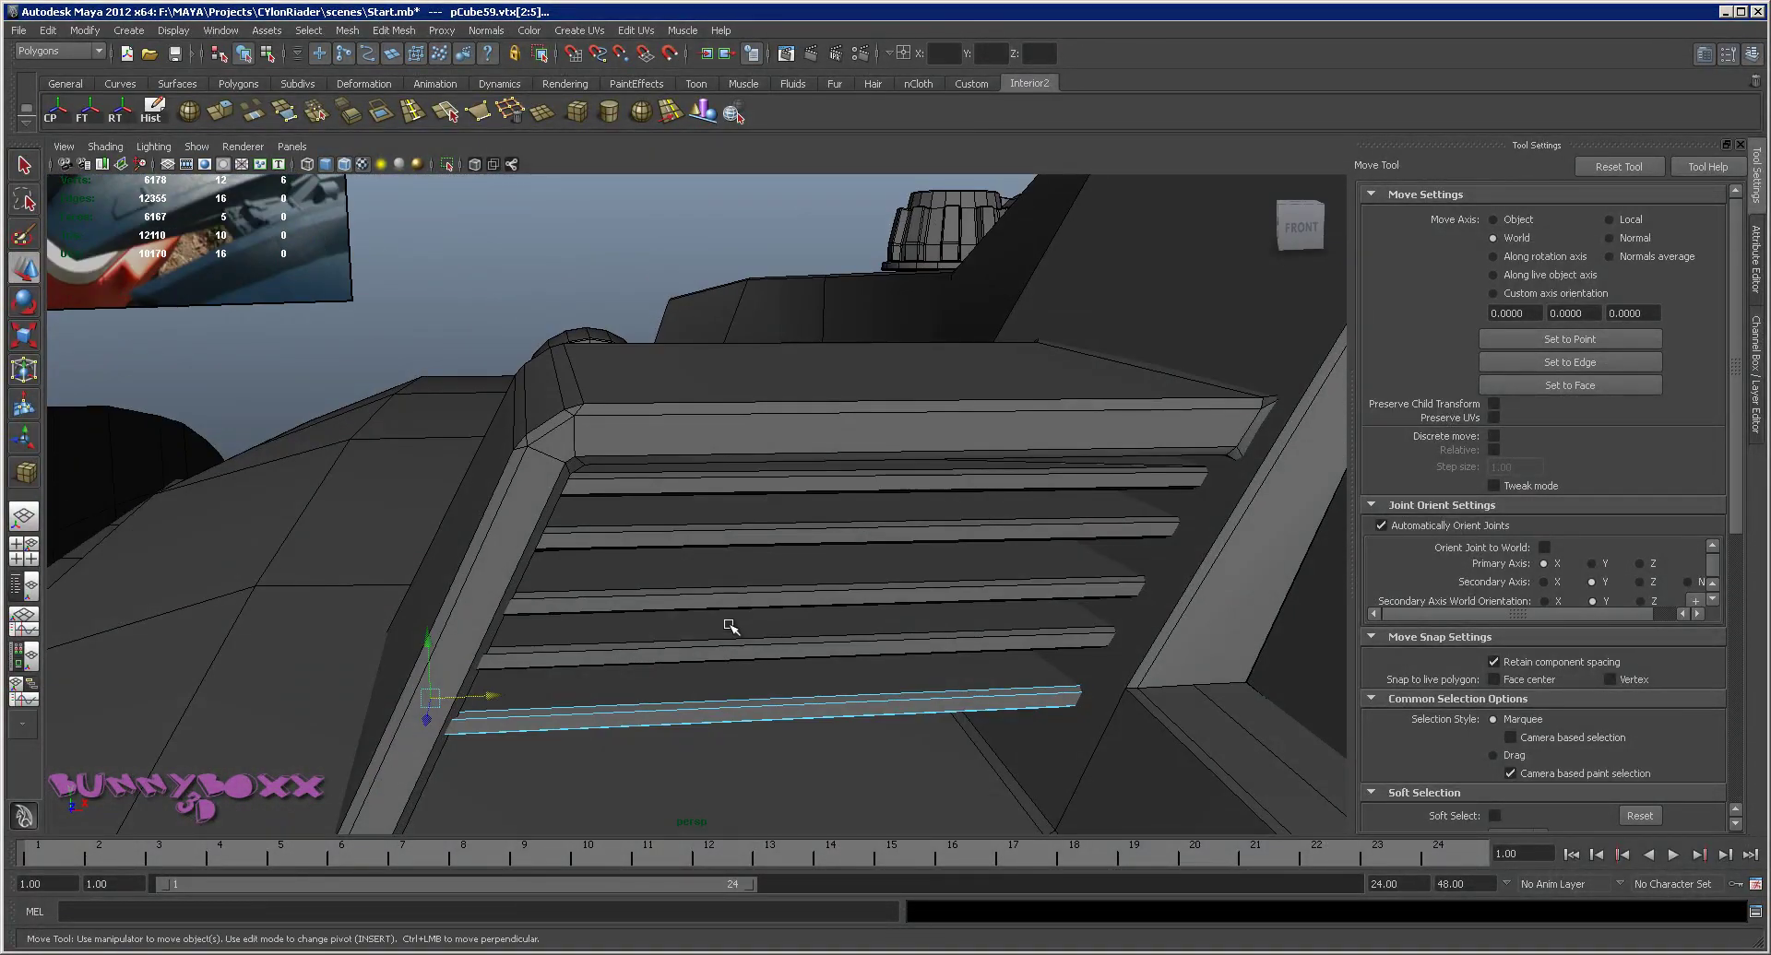
{"action": "right_click_drag", "start_coordinate": [687, 693], "coordinate": [711, 619]}
Lower the selected slat below the others along Y
{"action": "mouse_move", "coordinate": [676, 679]}
{"action": "left_mouse_down", "text": "alt"}
{"action": "mouse_move", "coordinate": [729, 698]}
{"action": "mouse_move", "coordinate": [762, 652]}
{"action": "mouse_move", "coordinate": [713, 513]}
{"action": "left_mouse_up", "text": "alt"}
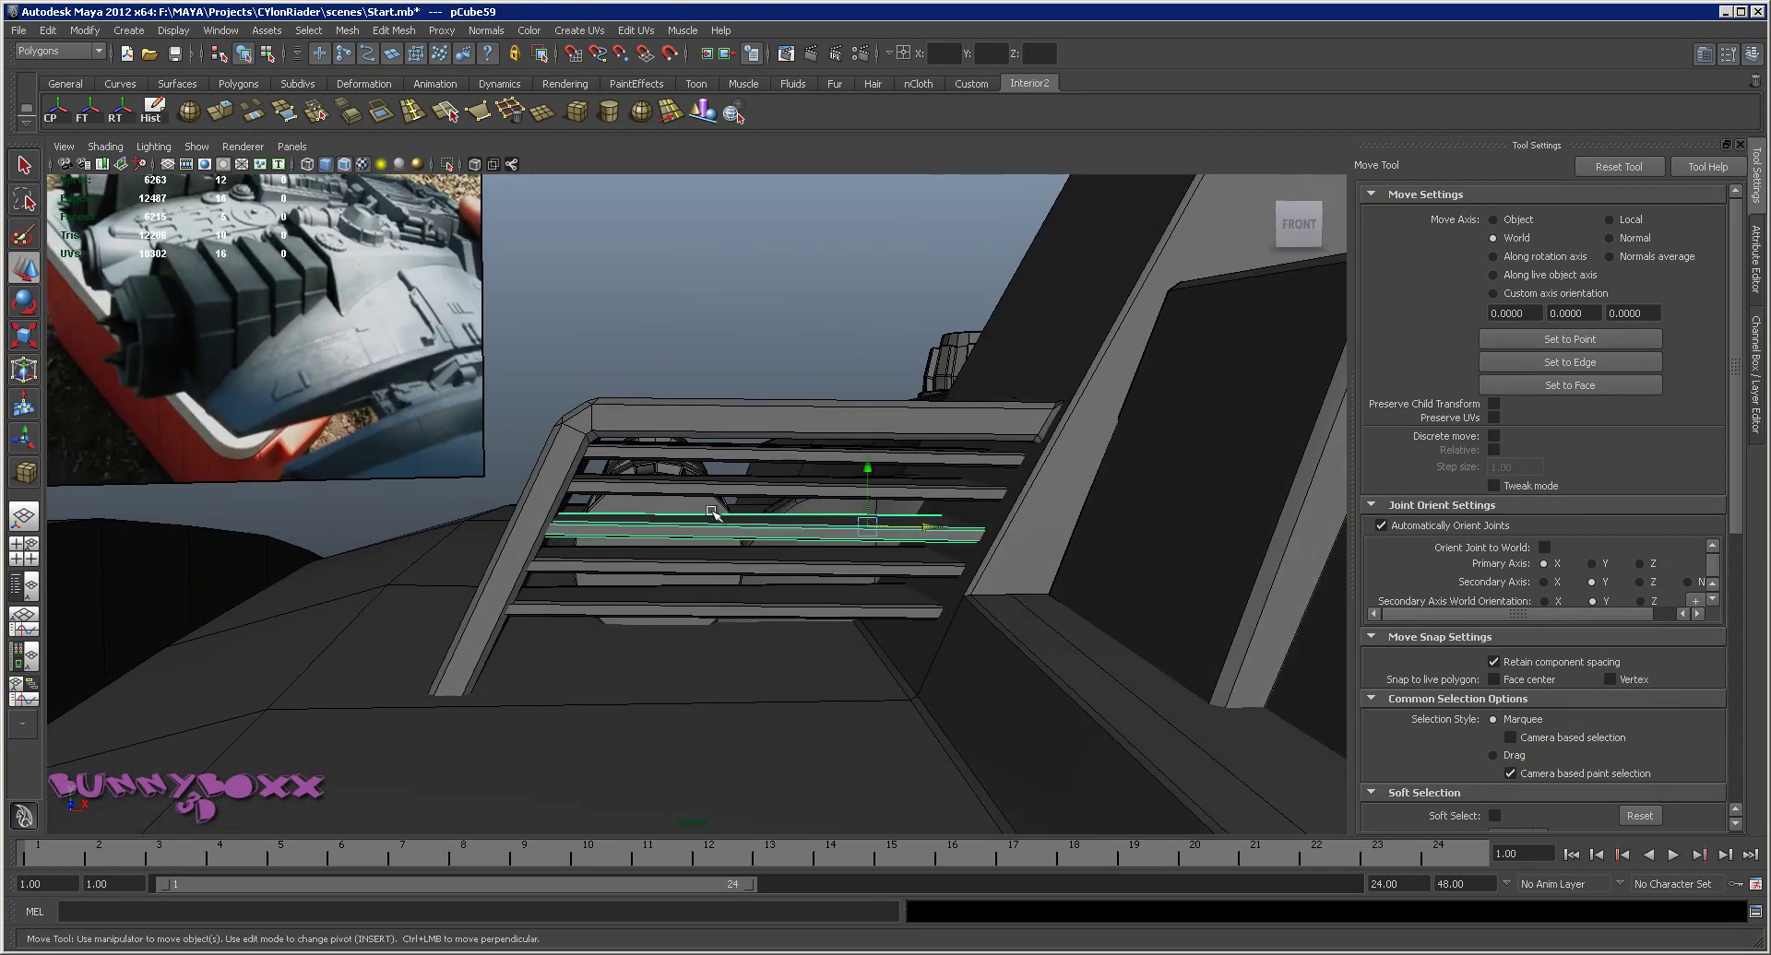
{"action": "mouse_move", "coordinate": [875, 468]}
{"action": "left_mouse_down"}
{"action": "mouse_move", "coordinate": [921, 514]}
{"action": "mouse_move", "coordinate": [922, 587]}
{"action": "left_mouse_up"}
{"action": "middle_click_drag", "start_coordinate": [921, 586], "coordinate": [919, 533]}
{"action": "mouse_move", "coordinate": [980, 544]}
{"action": "left_mouse_down", "text": "alt"}
{"action": "mouse_move", "coordinate": [917, 593]}
{"action": "mouse_move", "coordinate": [836, 569]}
{"action": "mouse_move", "coordinate": [826, 593]}
{"action": "mouse_move", "coordinate": [731, 600]}
{"action": "mouse_move", "coordinate": [868, 595]}
{"action": "mouse_move", "coordinate": [735, 581]}
{"action": "left_mouse_up", "text": "alt"}
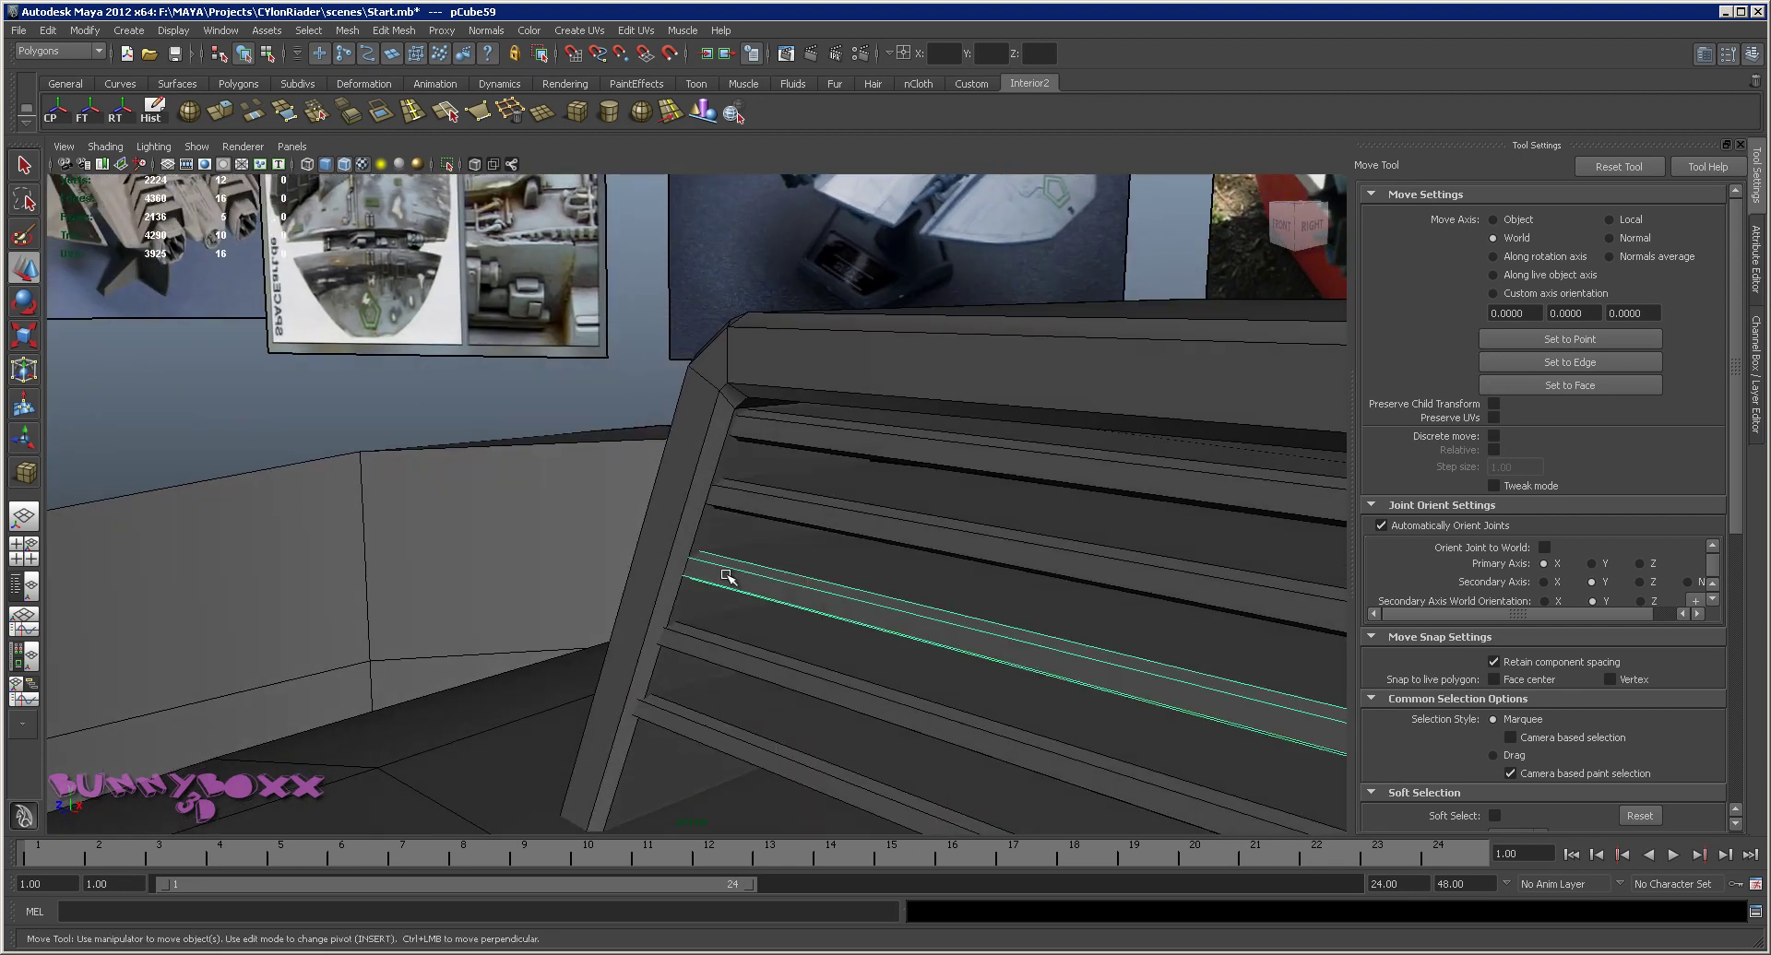
Slide a slat's end vertices along X until the plank fits the slanted frame
{"action": "right_click_drag", "start_coordinate": [702, 630], "coordinate": [640, 636]}
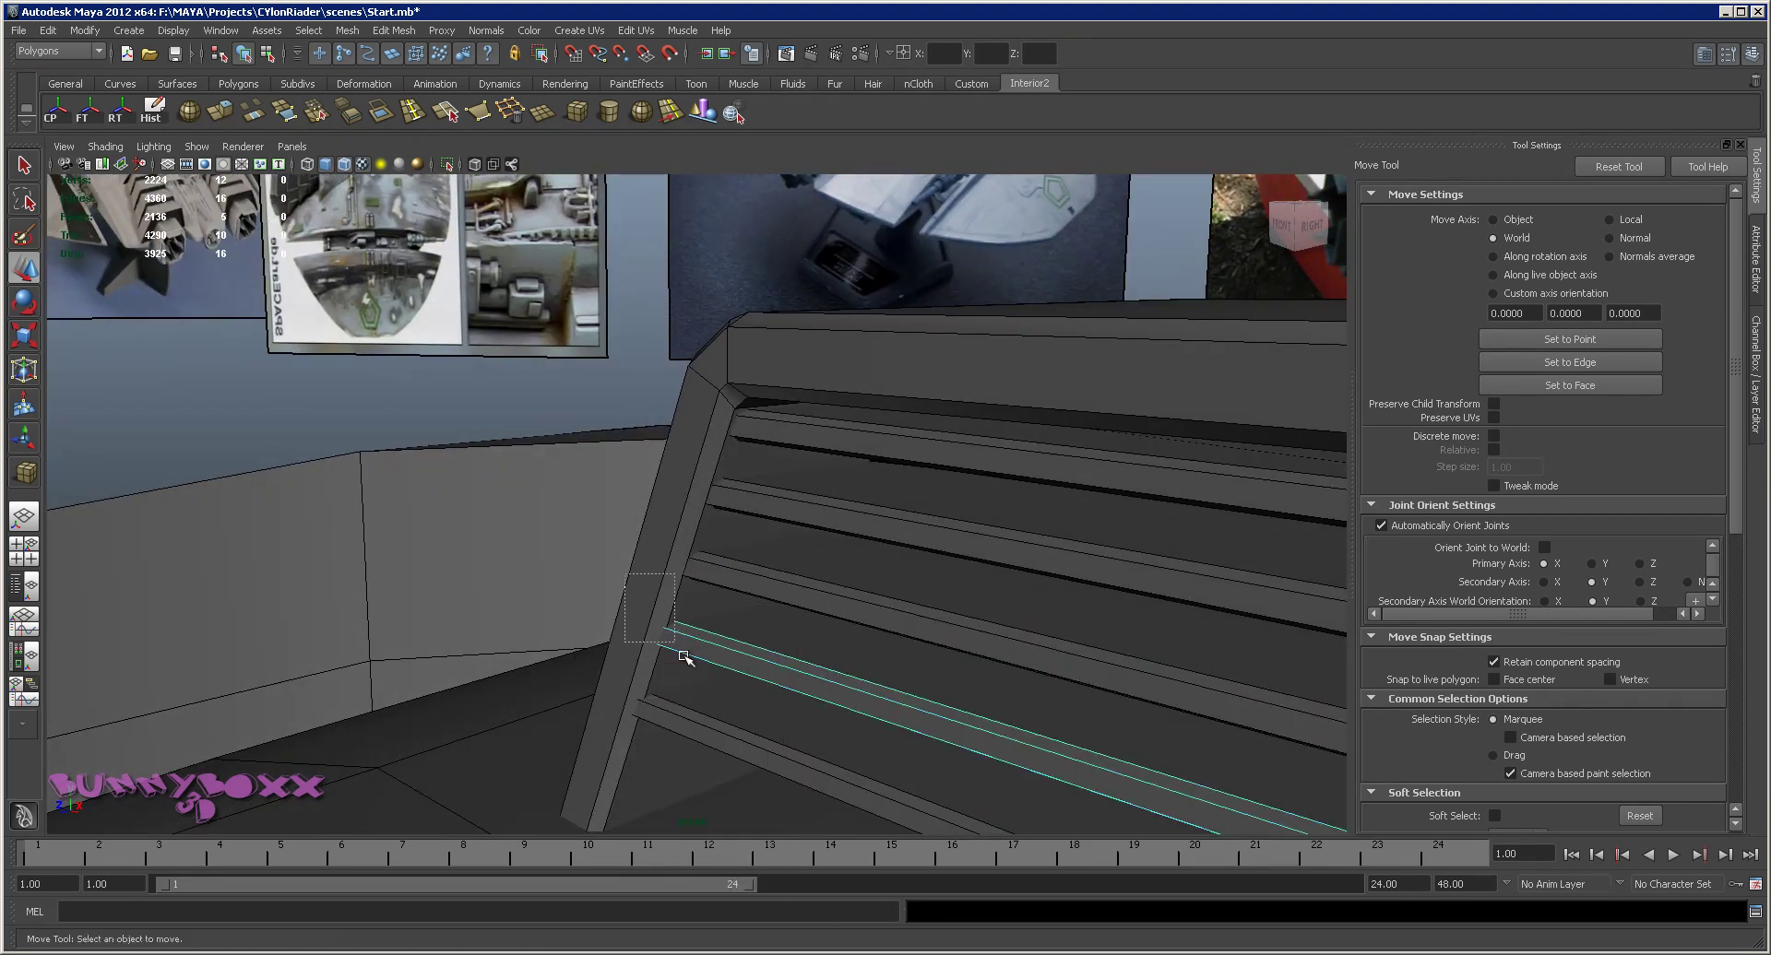
{"action": "left_click_drag", "start_coordinate": [635, 642], "coordinate": [610, 633]}
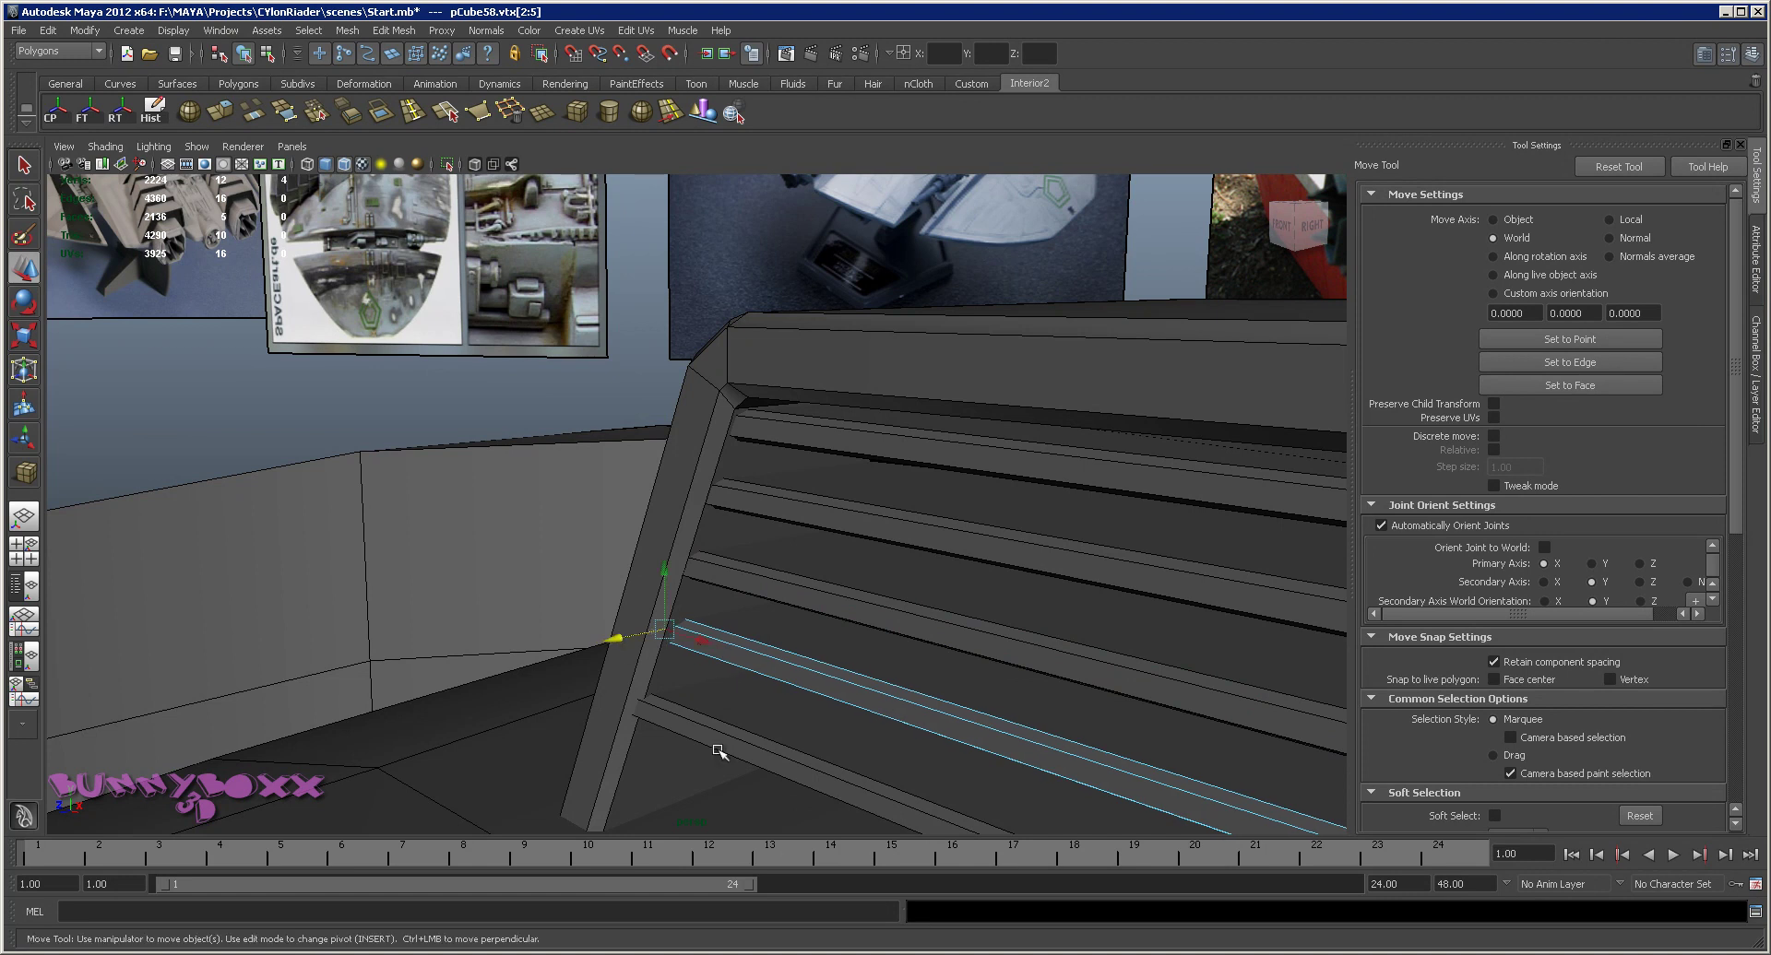
{"action": "right_click_drag", "start_coordinate": [721, 642], "coordinate": [703, 735]}
{"action": "right_click_drag", "start_coordinate": [653, 664], "coordinate": [651, 662]}
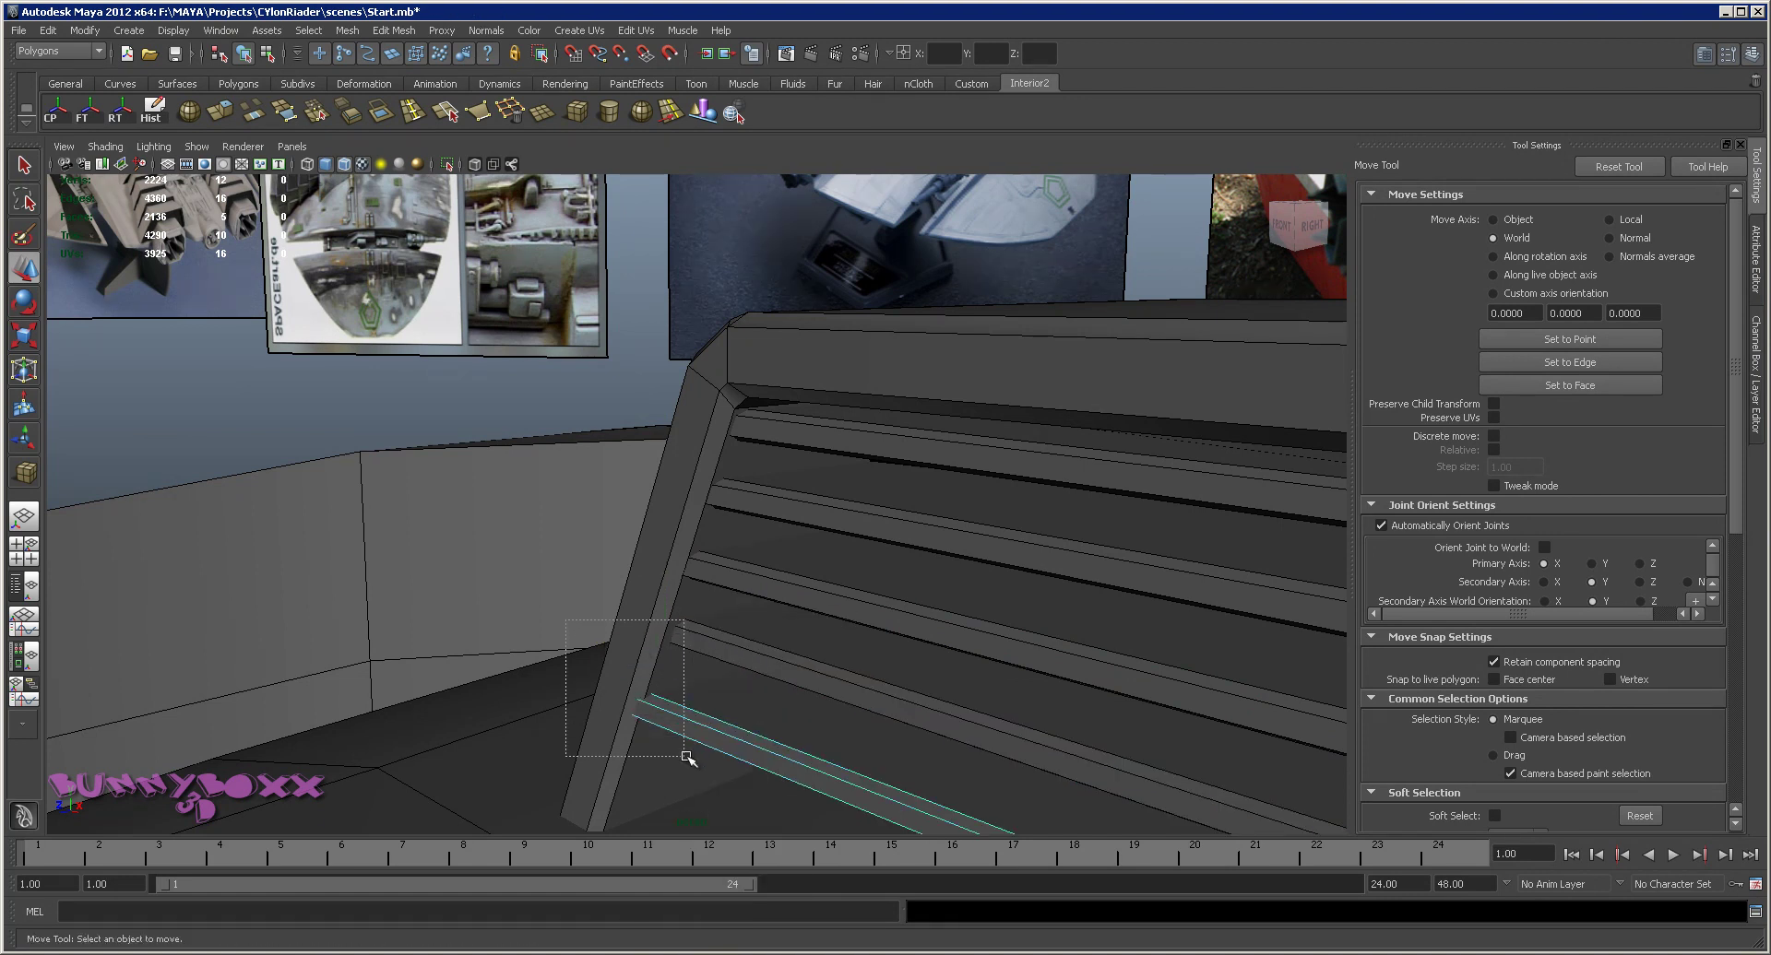
{"action": "left_click_drag", "start_coordinate": [590, 711], "coordinate": [607, 711]}
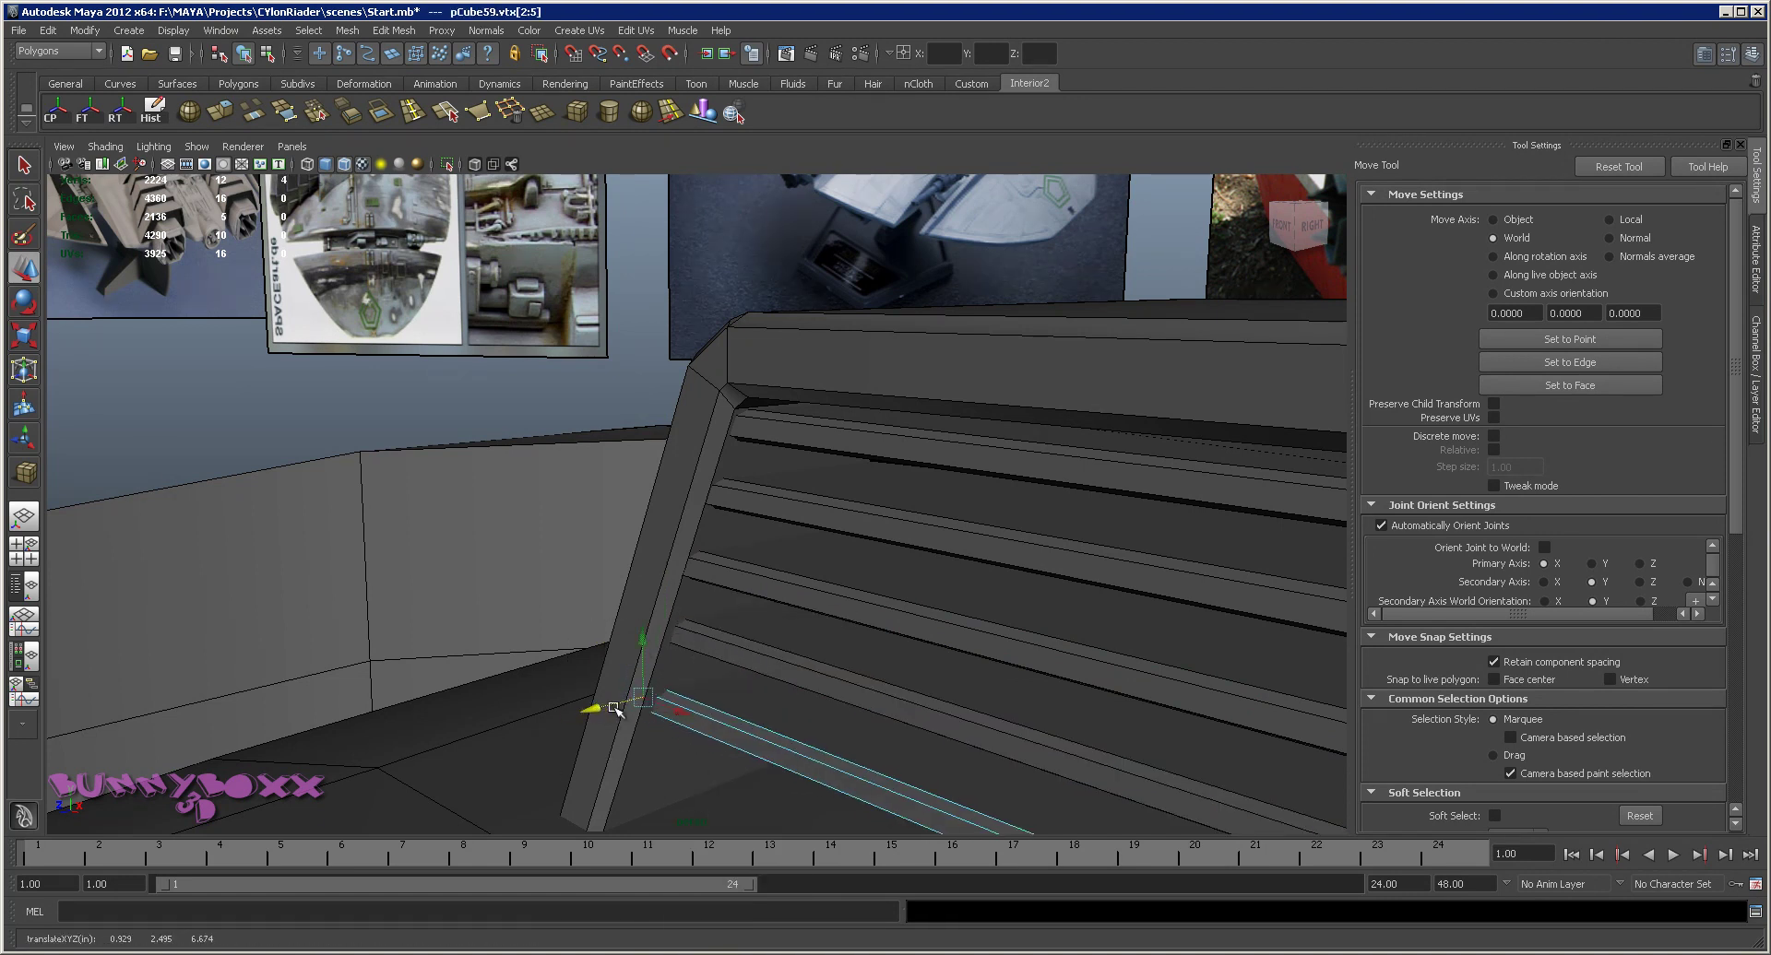
{"action": "right_click_drag", "start_coordinate": [790, 578], "coordinate": [696, 551]}
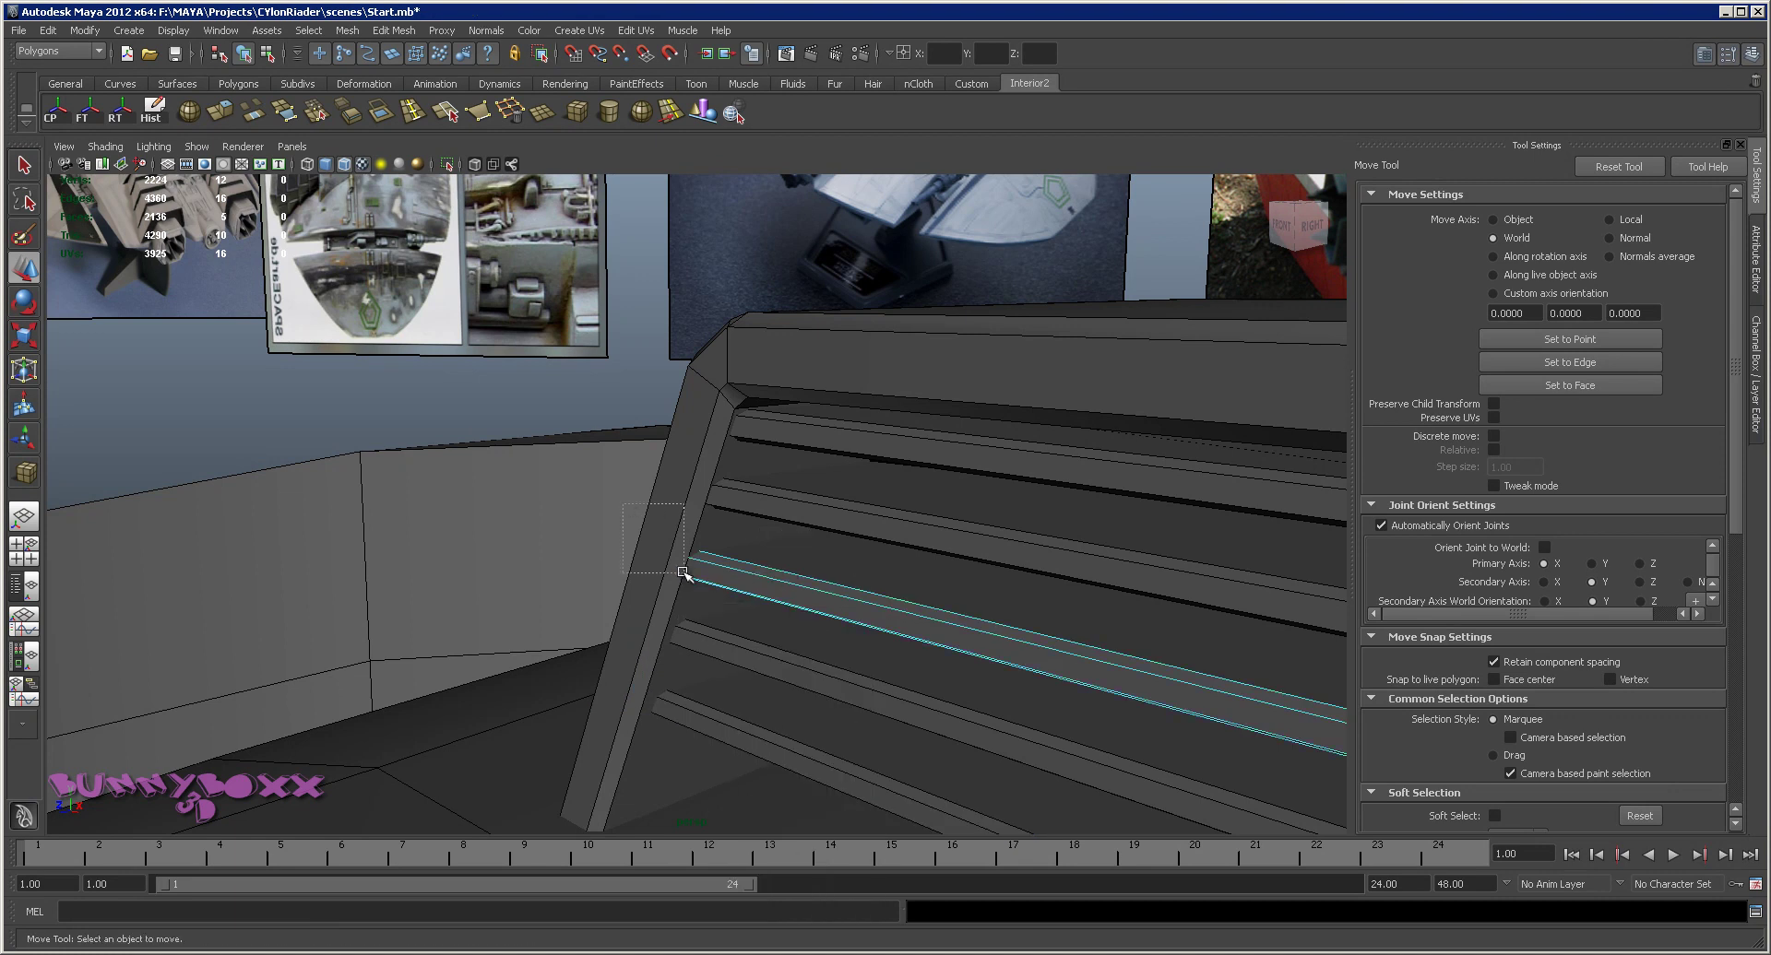
{"action": "left_click_drag", "start_coordinate": [634, 572], "coordinate": [642, 570]}
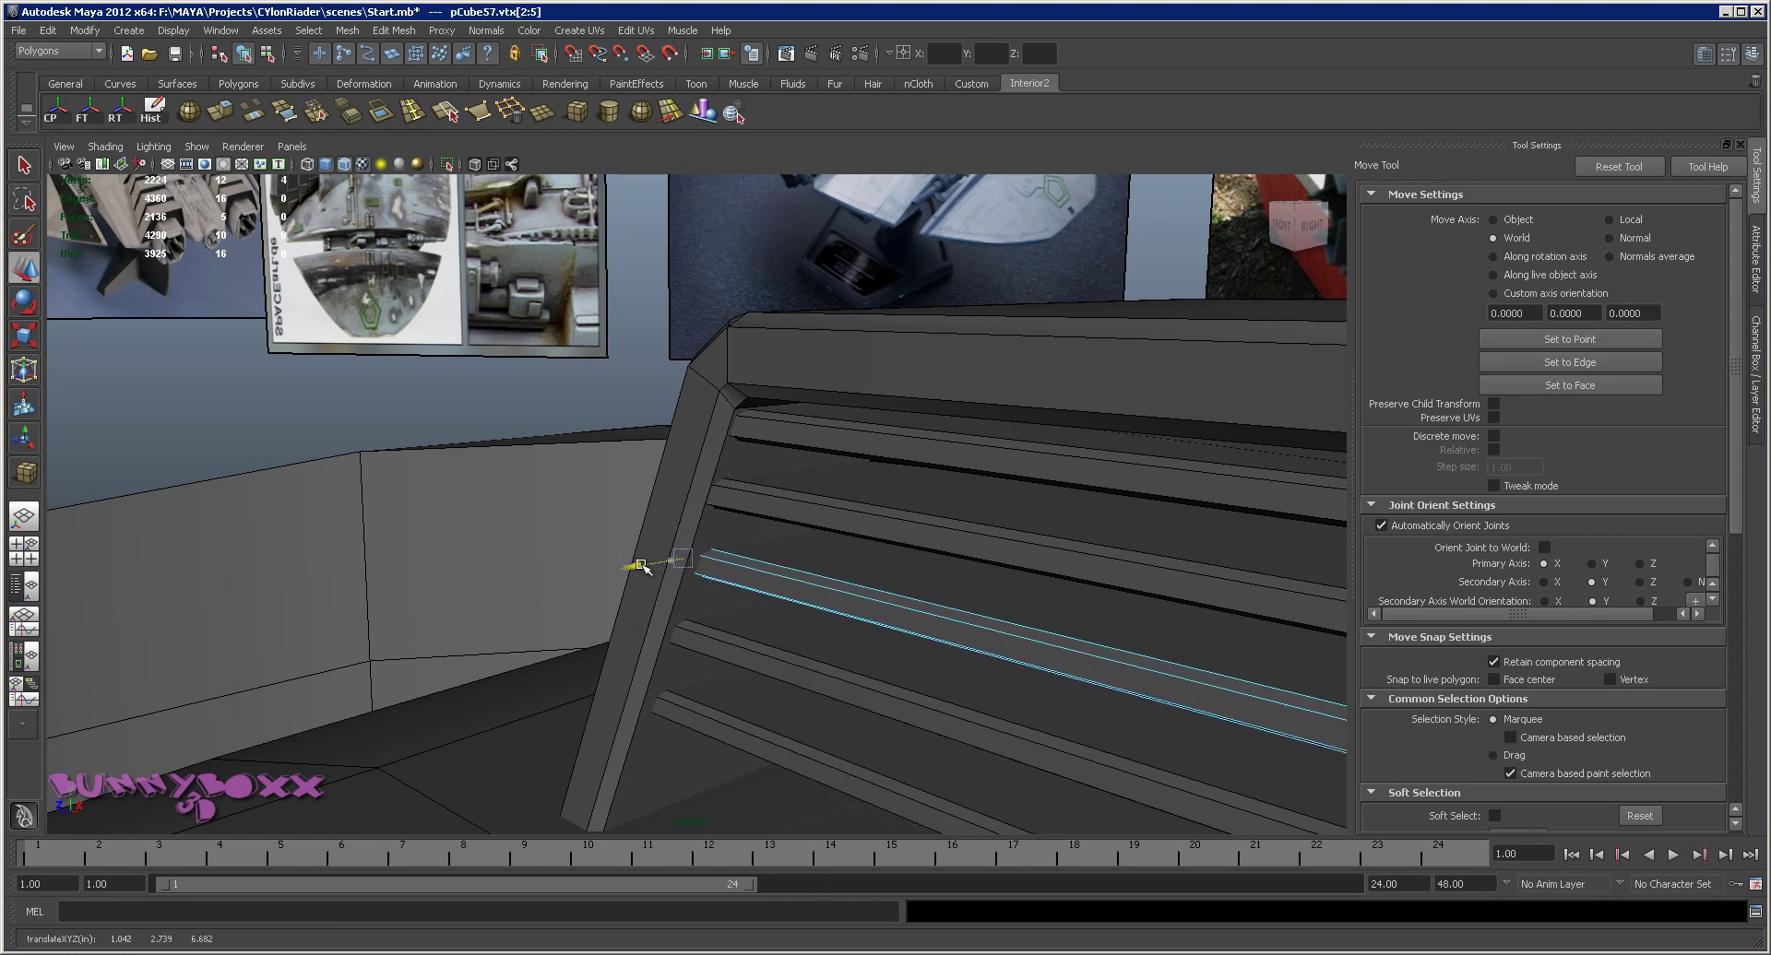
{"action": "key", "text": "F8"}
Select another slat's four end vertices, then duplicate the slat below the previous one
{"action": "mouse_move", "coordinate": [928, 529]}
{"action": "left_mouse_down", "text": "alt"}
{"action": "mouse_move", "coordinate": [703, 525]}
{"action": "mouse_move", "coordinate": [881, 536]}
{"action": "left_mouse_up", "text": "alt"}
{"action": "right_click", "coordinate": [757, 511]}
{"action": "right_click_drag", "start_coordinate": [738, 505], "coordinate": [715, 504]}
{"action": "left_click_drag", "start_coordinate": [663, 541], "coordinate": [562, 515]}
{"action": "left_click", "coordinate": [742, 436]}
{"action": "mouse_move", "coordinate": [752, 442]}
{"action": "left_mouse_down", "text": "alt"}
{"action": "mouse_move", "coordinate": [1208, 584]}
{"action": "mouse_move", "coordinate": [877, 505]}
{"action": "mouse_move", "coordinate": [893, 580]}
{"action": "left_mouse_up", "text": "alt"}
{"action": "key", "text": "shift+d"}
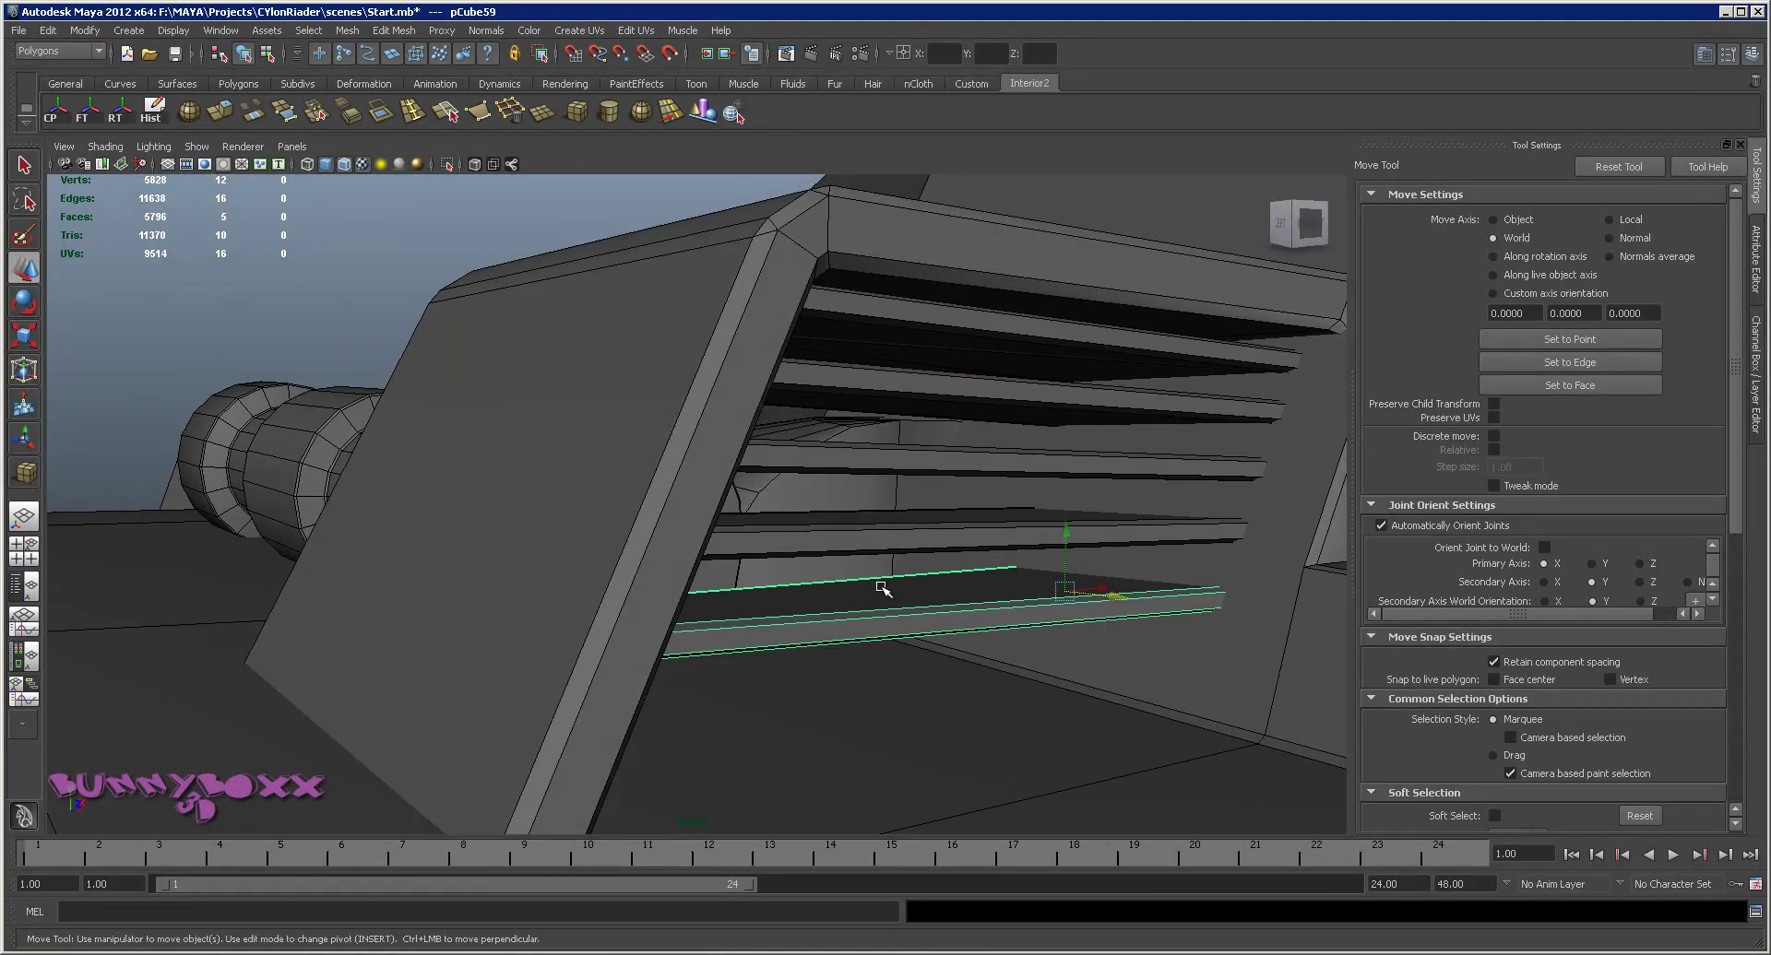
Lower the duplicated slat and raise the slat above it slightly
{"action": "left_click_drag", "start_coordinate": [1071, 530], "coordinate": [1058, 625]}
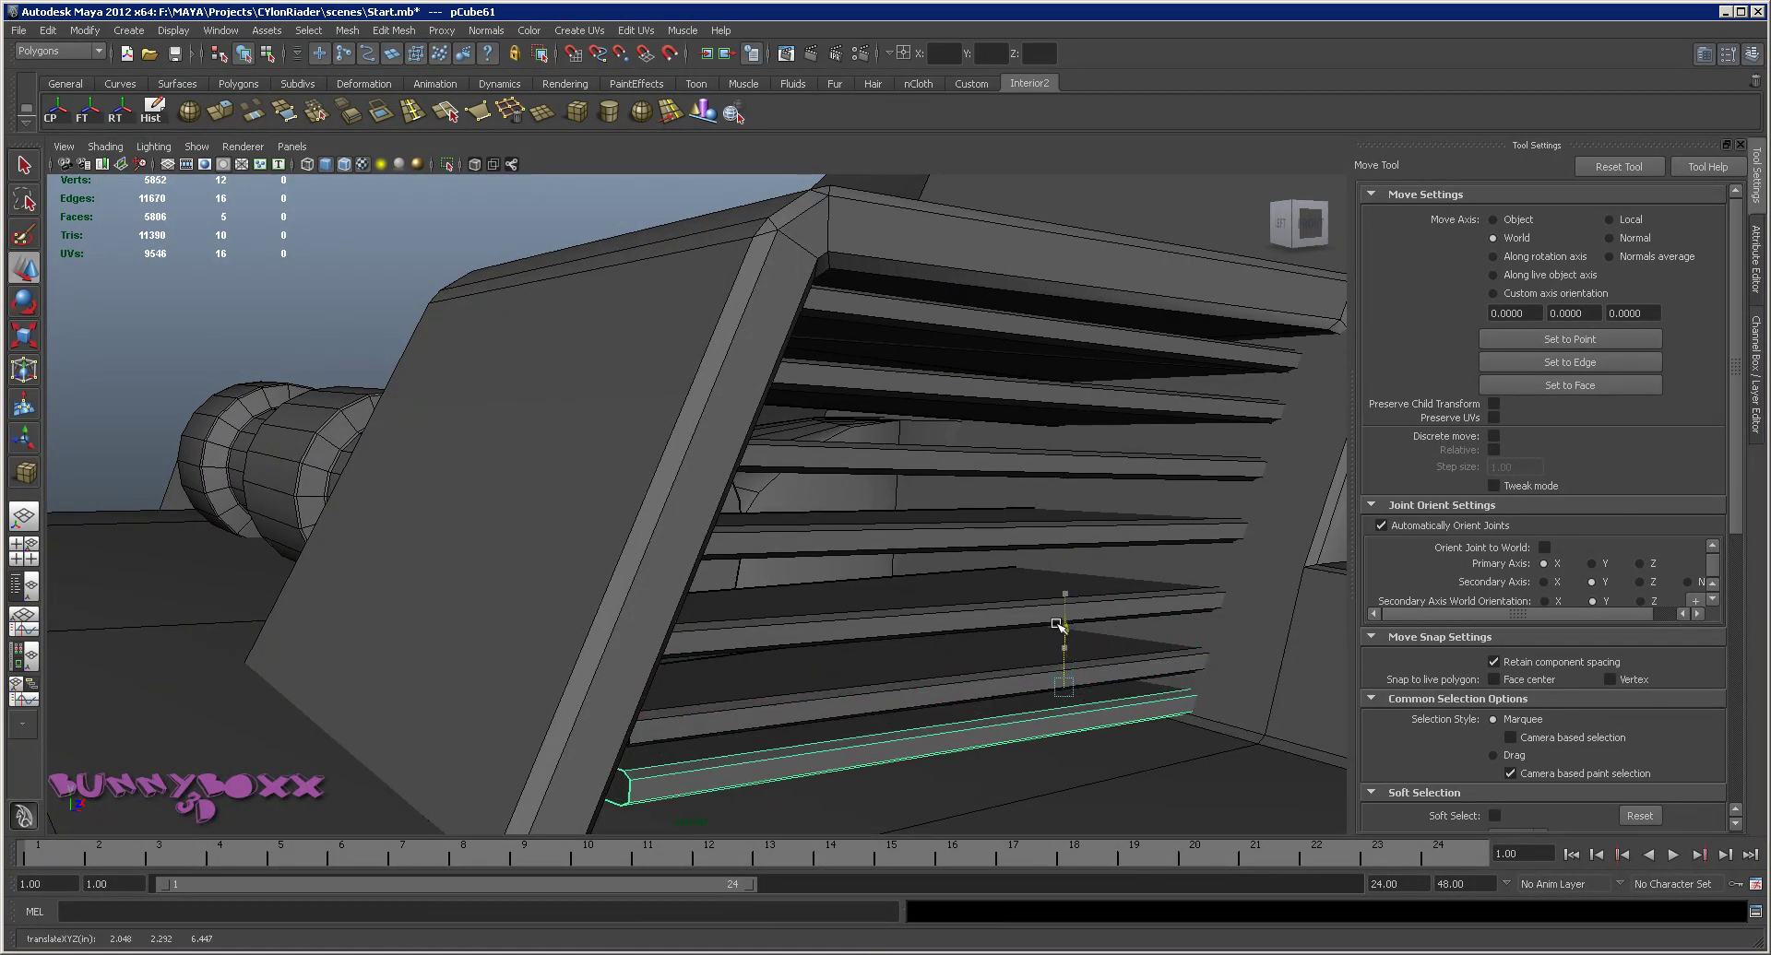
{"action": "left_click", "coordinate": [991, 685]}
{"action": "left_click_drag", "start_coordinate": [1065, 590], "coordinate": [1070, 526]}
{"action": "left_click", "coordinate": [1004, 616], "text": "shift"}
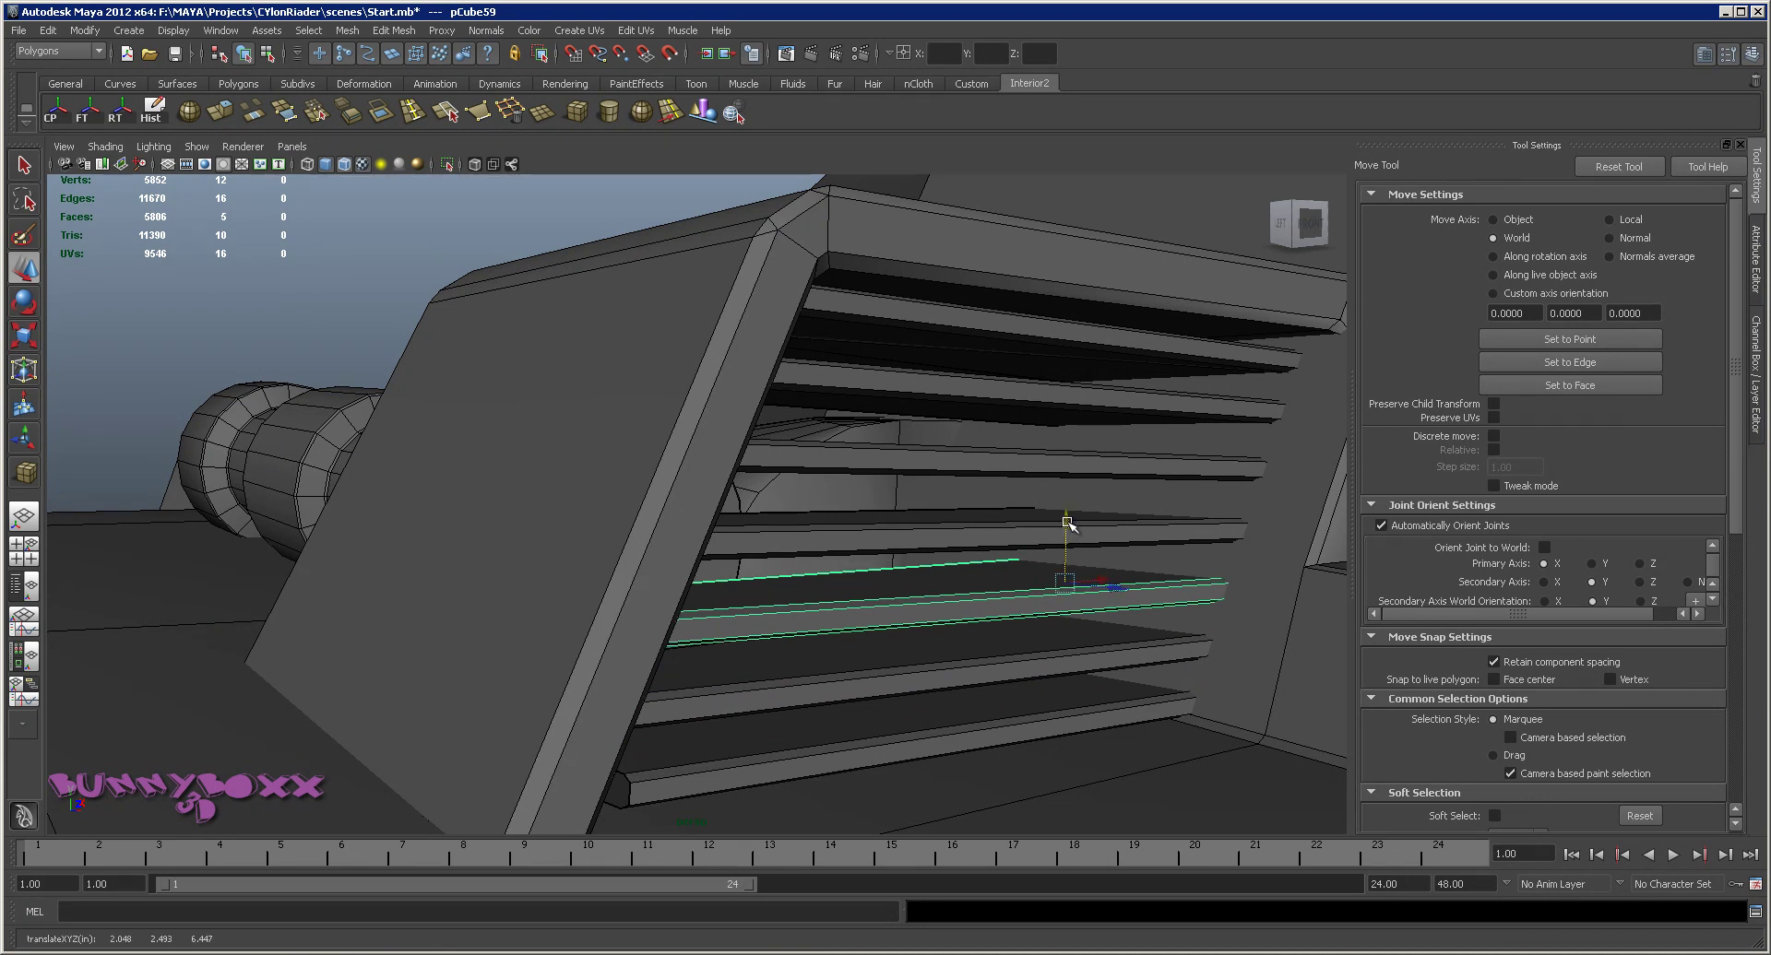
{"action": "left_click", "coordinate": [1005, 532]}
{"action": "left_click_drag", "start_coordinate": [1063, 478], "coordinate": [764, 527]}
Put the two new slats in vertex mode and select the bottom slat's left-end vertices
{"action": "left_click", "coordinate": [734, 689]}
{"action": "right_click", "coordinate": [735, 689]}
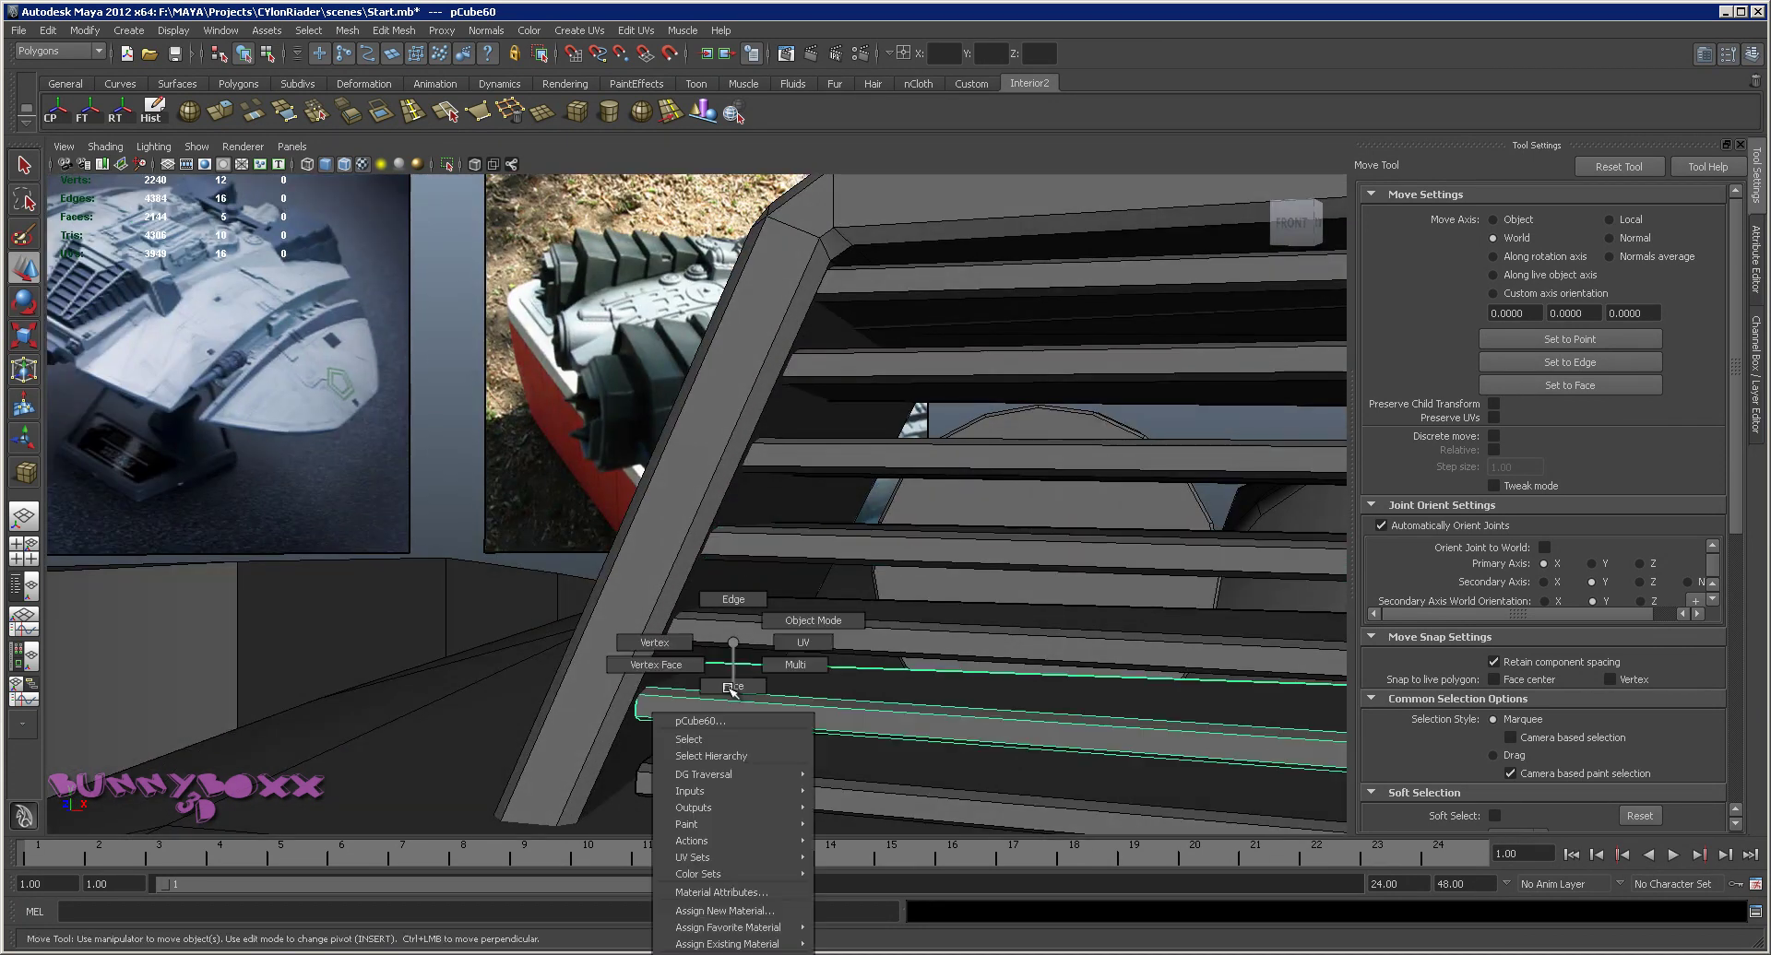
{"action": "left_click", "coordinate": [638, 648]}
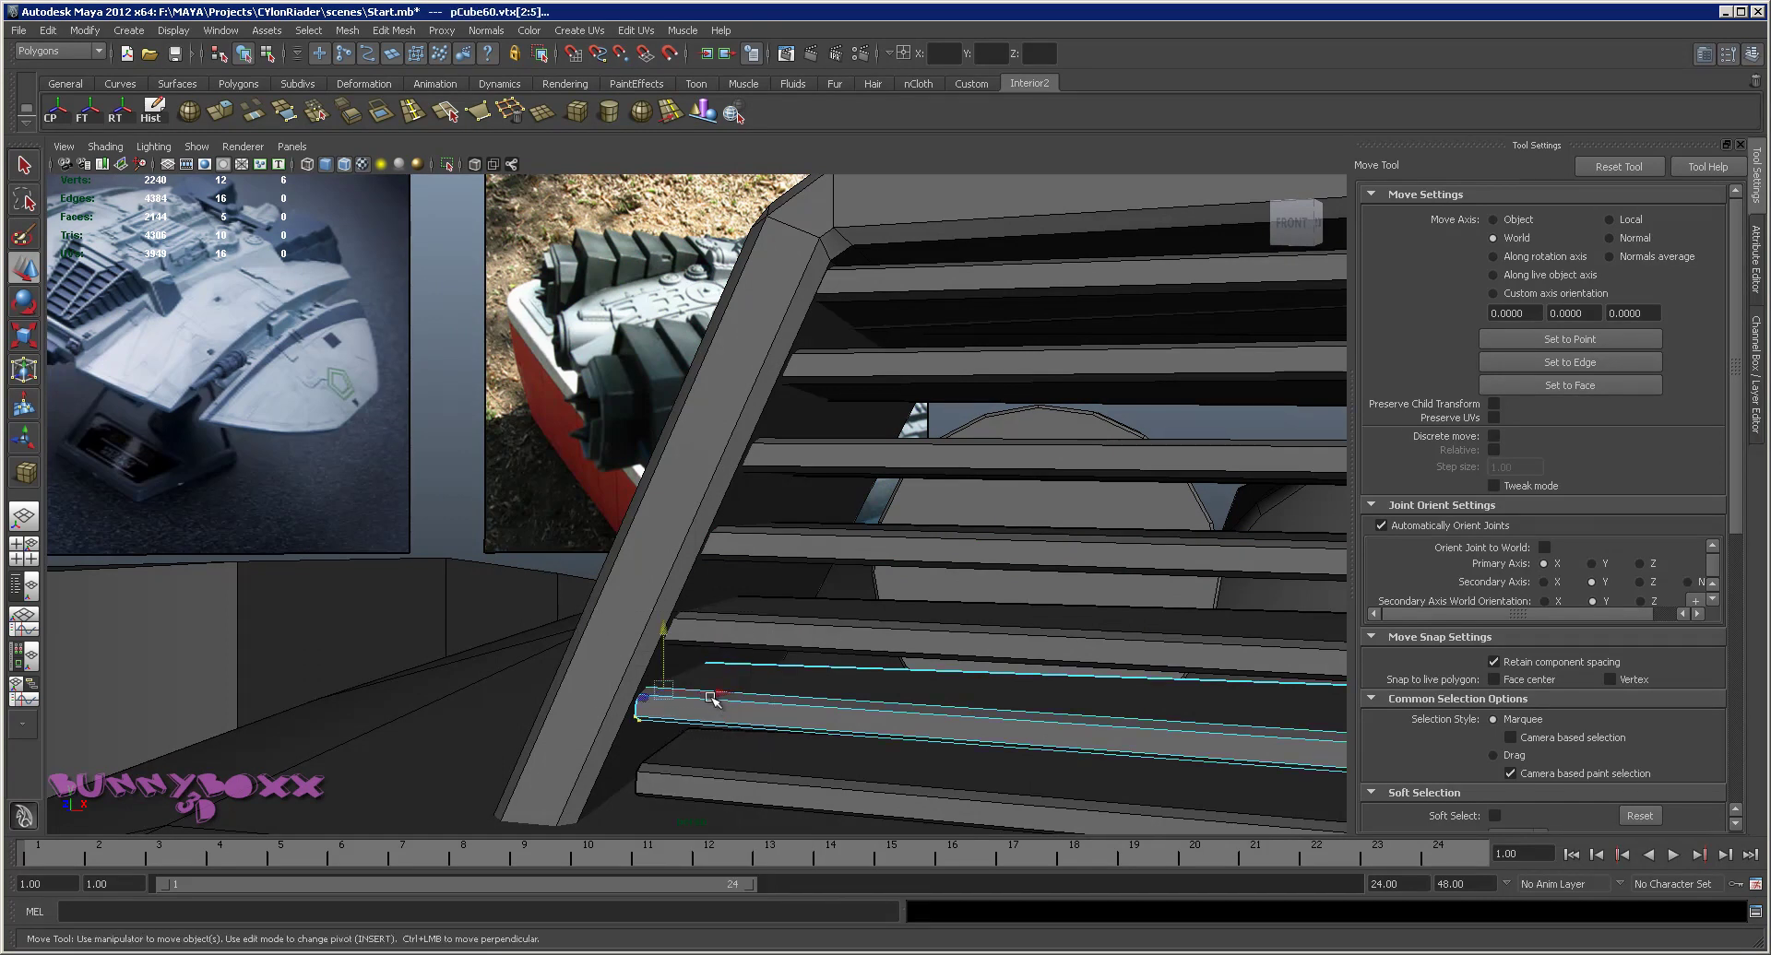
{"action": "left_click", "coordinate": [747, 775]}
{"action": "right_click_drag", "start_coordinate": [744, 643], "coordinate": [698, 759]}
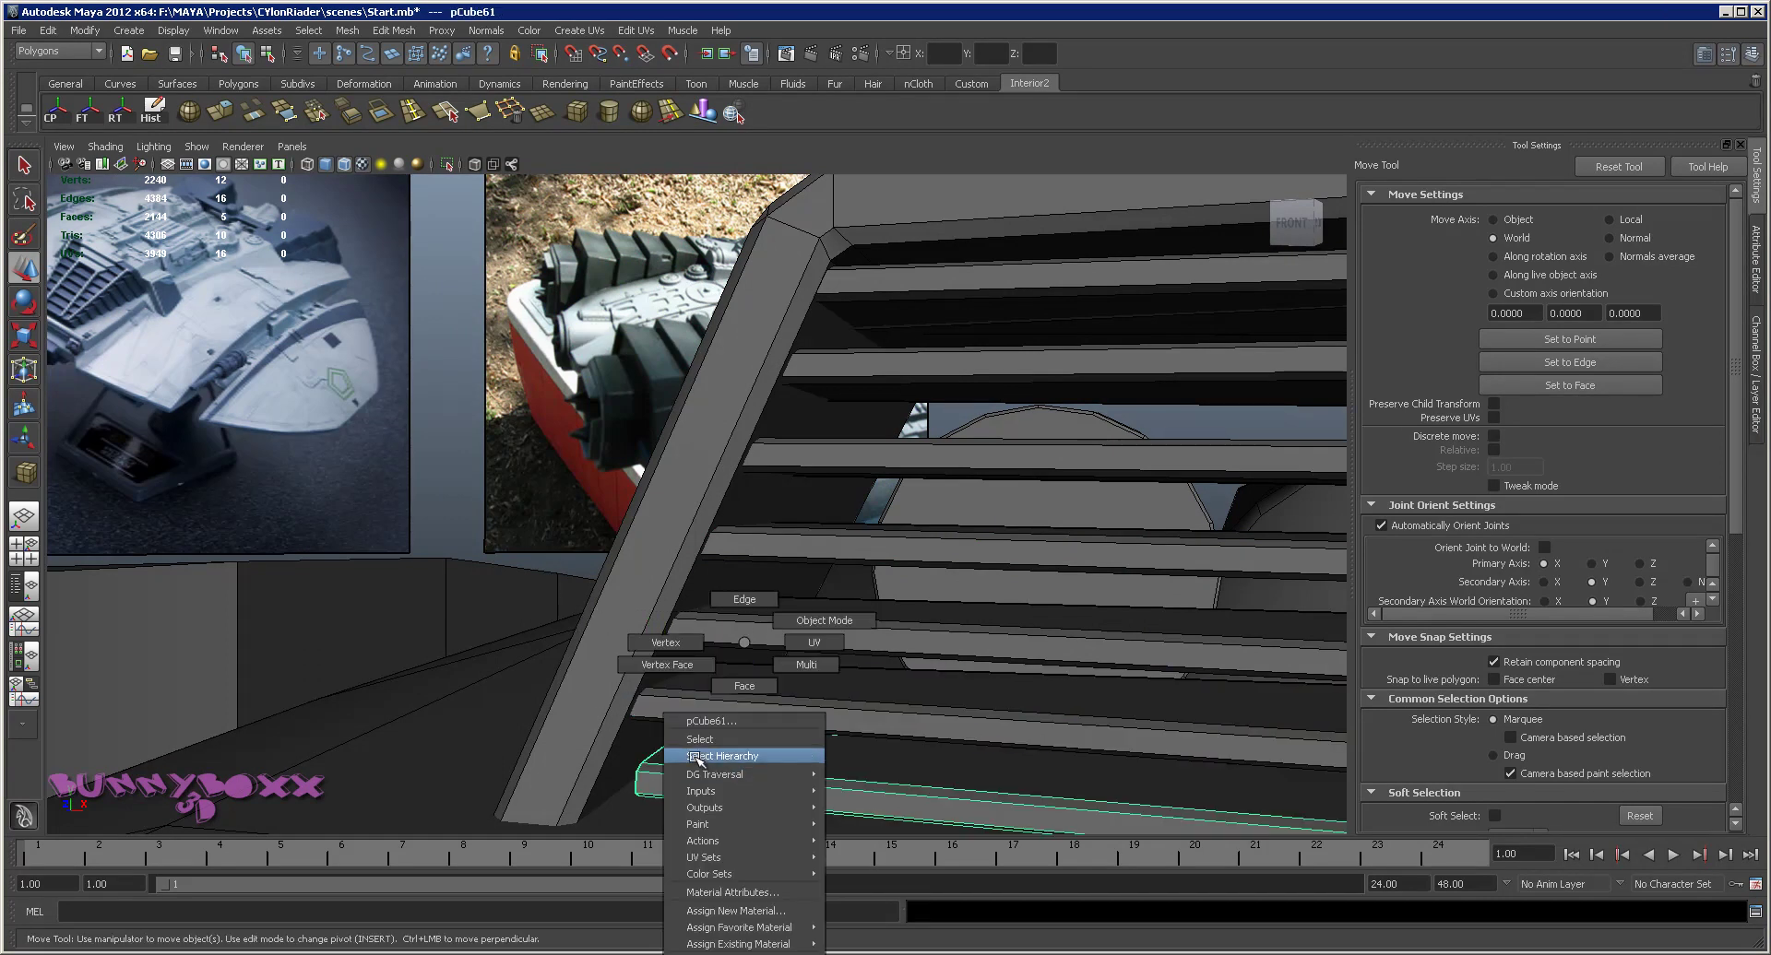
{"action": "left_click", "coordinate": [676, 639]}
{"action": "scroll", "coordinate": [607, 678], "scroll_direction": "down", "scroll_amount": 2}
{"action": "left_click_drag", "start_coordinate": [600, 659], "coordinate": [770, 788]}
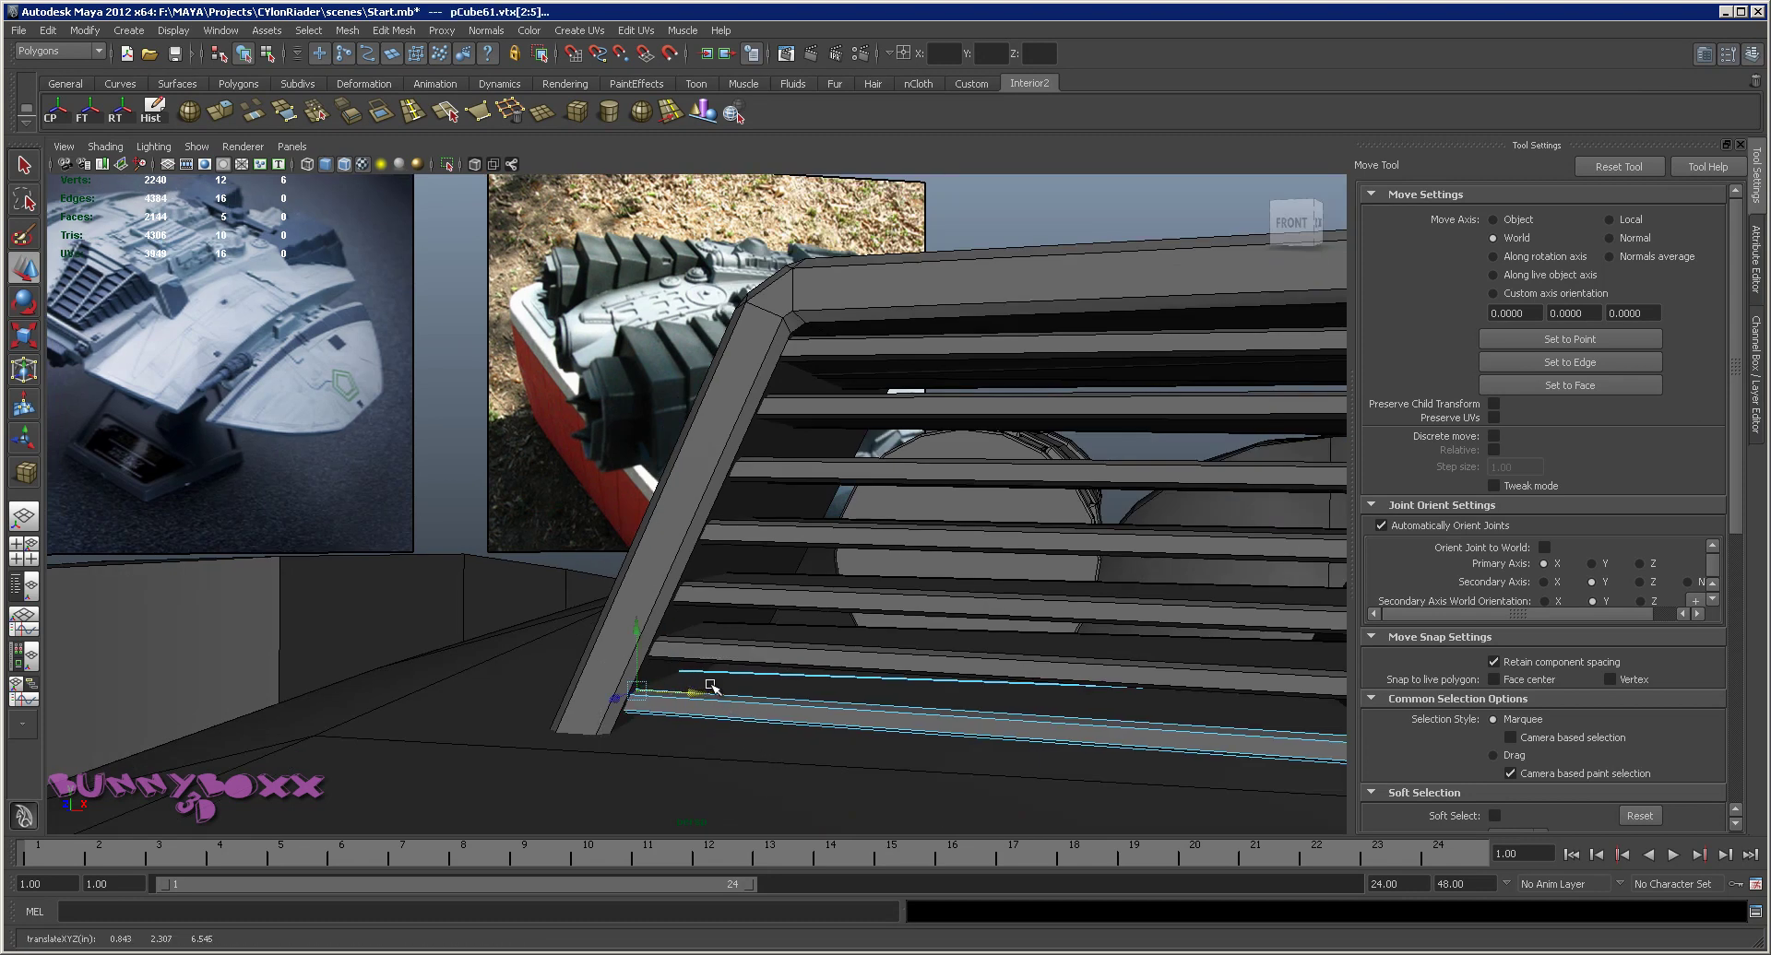
{"action": "scroll", "coordinate": [710, 687], "scroll_direction": "down", "scroll_amount": 3}
Select end vertices on another slat, then clear the selection and view the grille from the side
{"action": "mouse_move", "coordinate": [866, 676]}
{"action": "left_mouse_down", "text": "alt"}
{"action": "mouse_move", "coordinate": [949, 652]}
{"action": "mouse_move", "coordinate": [941, 680]}
{"action": "mouse_move", "coordinate": [950, 651]}
{"action": "left_mouse_up", "text": "alt"}
{"action": "right_click_drag", "start_coordinate": [949, 651], "coordinate": [903, 595]}
{"action": "mouse_move", "coordinate": [901, 575]}
{"action": "left_mouse_down", "text": "alt"}
{"action": "mouse_move", "coordinate": [704, 490]}
{"action": "mouse_move", "coordinate": [798, 489]}
{"action": "mouse_move", "coordinate": [774, 383]}
{"action": "mouse_move", "coordinate": [816, 425]}
{"action": "mouse_move", "coordinate": [988, 434]}
{"action": "mouse_move", "coordinate": [579, 500]}
{"action": "mouse_move", "coordinate": [501, 490]}
{"action": "mouse_move", "coordinate": [501, 467]}
{"action": "left_mouse_up", "text": "alt"}
{"action": "left_click", "coordinate": [816, 425]}
{"action": "mouse_move", "coordinate": [442, 355]}
{"action": "left_mouse_down", "text": "alt"}
{"action": "mouse_move", "coordinate": [679, 391]}
{"action": "mouse_move", "coordinate": [885, 394]}
{"action": "mouse_move", "coordinate": [785, 393]}
{"action": "mouse_move", "coordinate": [862, 466]}
{"action": "mouse_move", "coordinate": [913, 439]}
{"action": "mouse_move", "coordinate": [778, 561]}
{"action": "mouse_move", "coordinate": [462, 550]}
{"action": "mouse_move", "coordinate": [579, 583]}
{"action": "left_mouse_up", "text": "alt"}
{"action": "mouse_move", "coordinate": [580, 583]}
{"action": "right_mouse_down", "text": "alt"}
{"action": "mouse_move", "coordinate": [680, 540]}
{"action": "mouse_move", "coordinate": [822, 591]}
{"action": "right_mouse_up", "text": "alt"}
Switch to wireframe and select another slat's components for a close-up of its ends
{"action": "key", "text": "4"}
{"action": "mouse_move", "coordinate": [462, 300]}
{"action": "left_mouse_down", "text": "alt"}
{"action": "mouse_move", "coordinate": [652, 434]}
{"action": "mouse_move", "coordinate": [633, 435]}
{"action": "mouse_move", "coordinate": [659, 548]}
{"action": "mouse_move", "coordinate": [833, 613]}
{"action": "mouse_move", "coordinate": [809, 624]}
{"action": "mouse_move", "coordinate": [791, 582]}
{"action": "mouse_move", "coordinate": [784, 601]}
{"action": "left_mouse_up", "text": "alt"}
{"action": "left_click", "coordinate": [833, 613]}
{"action": "right_click_drag", "start_coordinate": [687, 554], "coordinate": [612, 495]}
{"action": "left_click_drag", "start_coordinate": [613, 495], "coordinate": [652, 543], "text": "alt"}
Select and align the remaining slat end vertices inside the frame
{"action": "right_click_drag", "start_coordinate": [646, 553], "coordinate": [643, 575]}
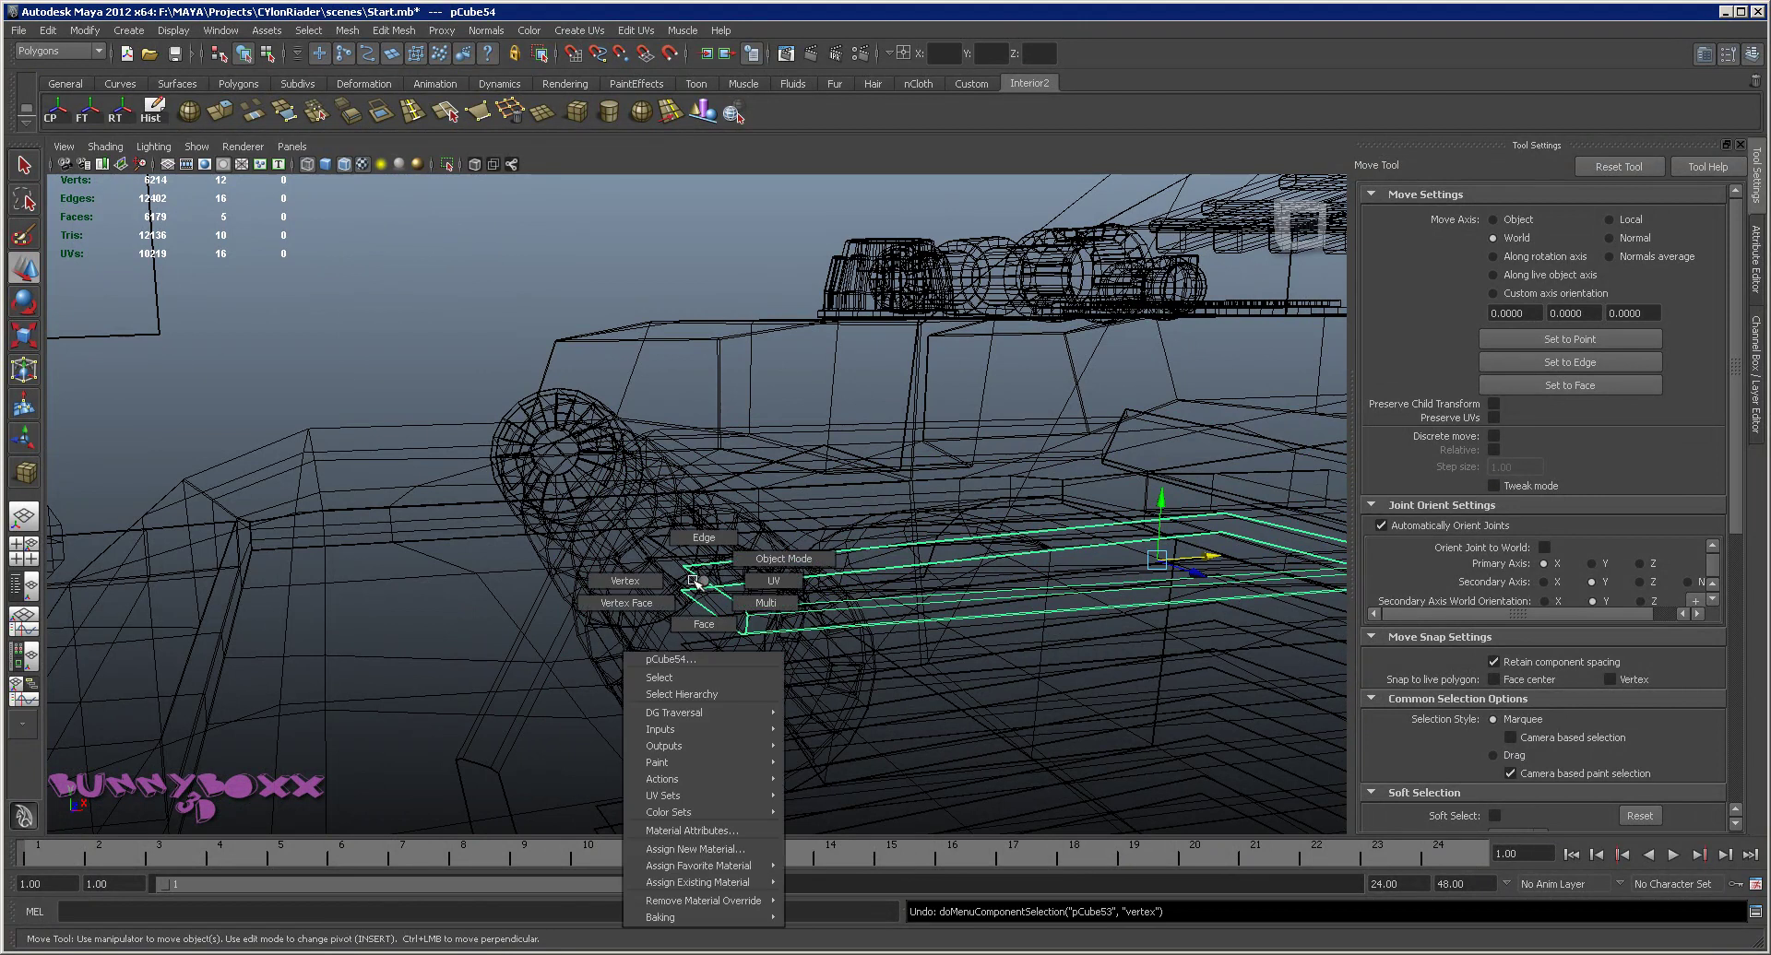
{"action": "left_click_drag", "start_coordinate": [738, 571], "coordinate": [716, 544], "text": "alt"}
{"action": "mouse_move", "coordinate": [599, 494]}
{"action": "left_mouse_down"}
{"action": "mouse_move", "coordinate": [701, 553]}
{"action": "mouse_move", "coordinate": [641, 537]}
{"action": "left_mouse_up"}
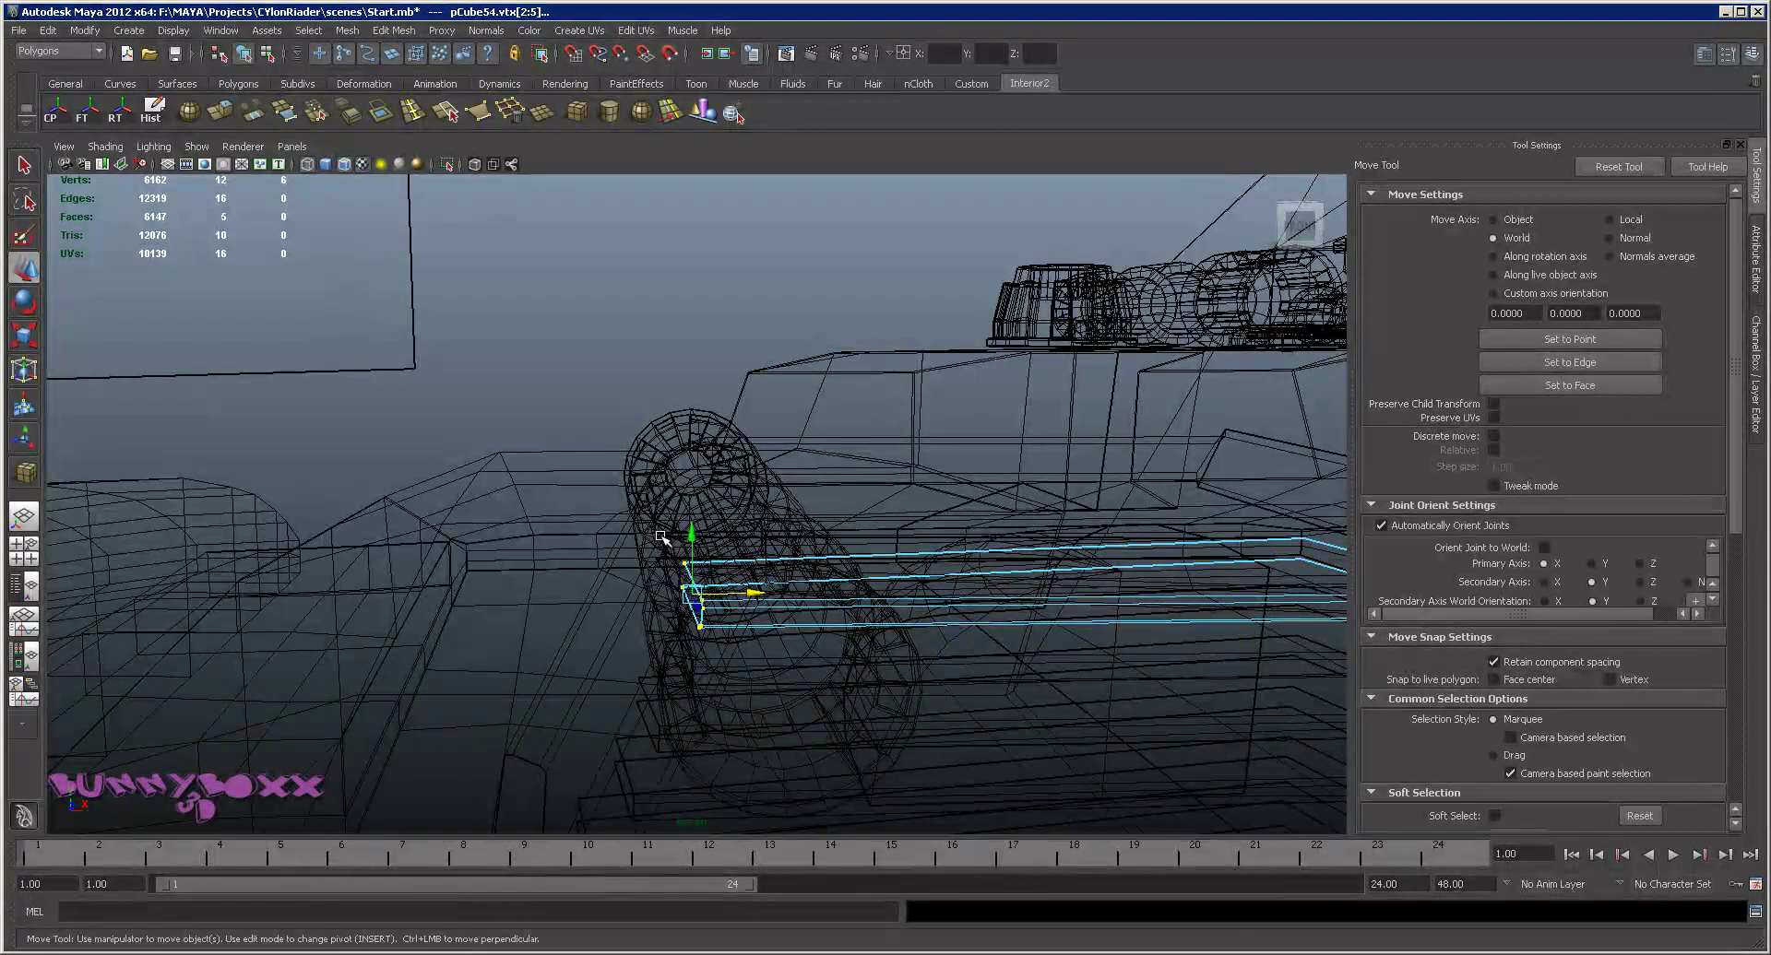
{"action": "left_click", "coordinate": [659, 544]}
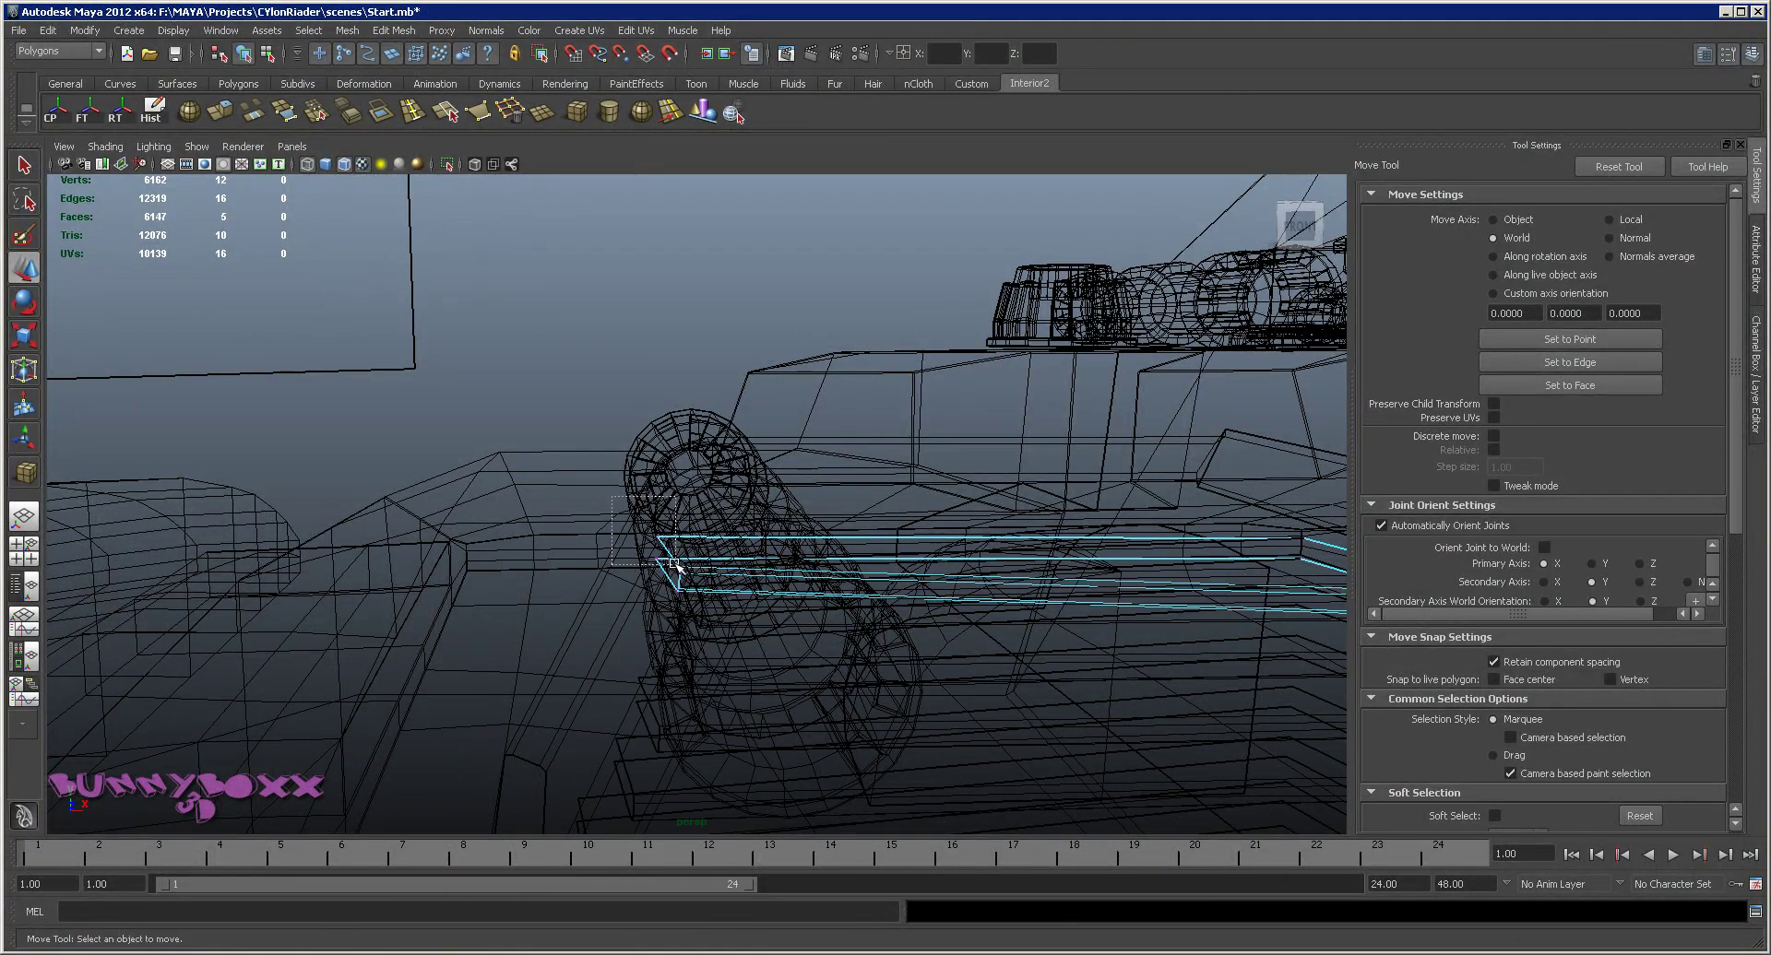
{"action": "left_click_drag", "start_coordinate": [651, 611], "coordinate": [653, 608]}
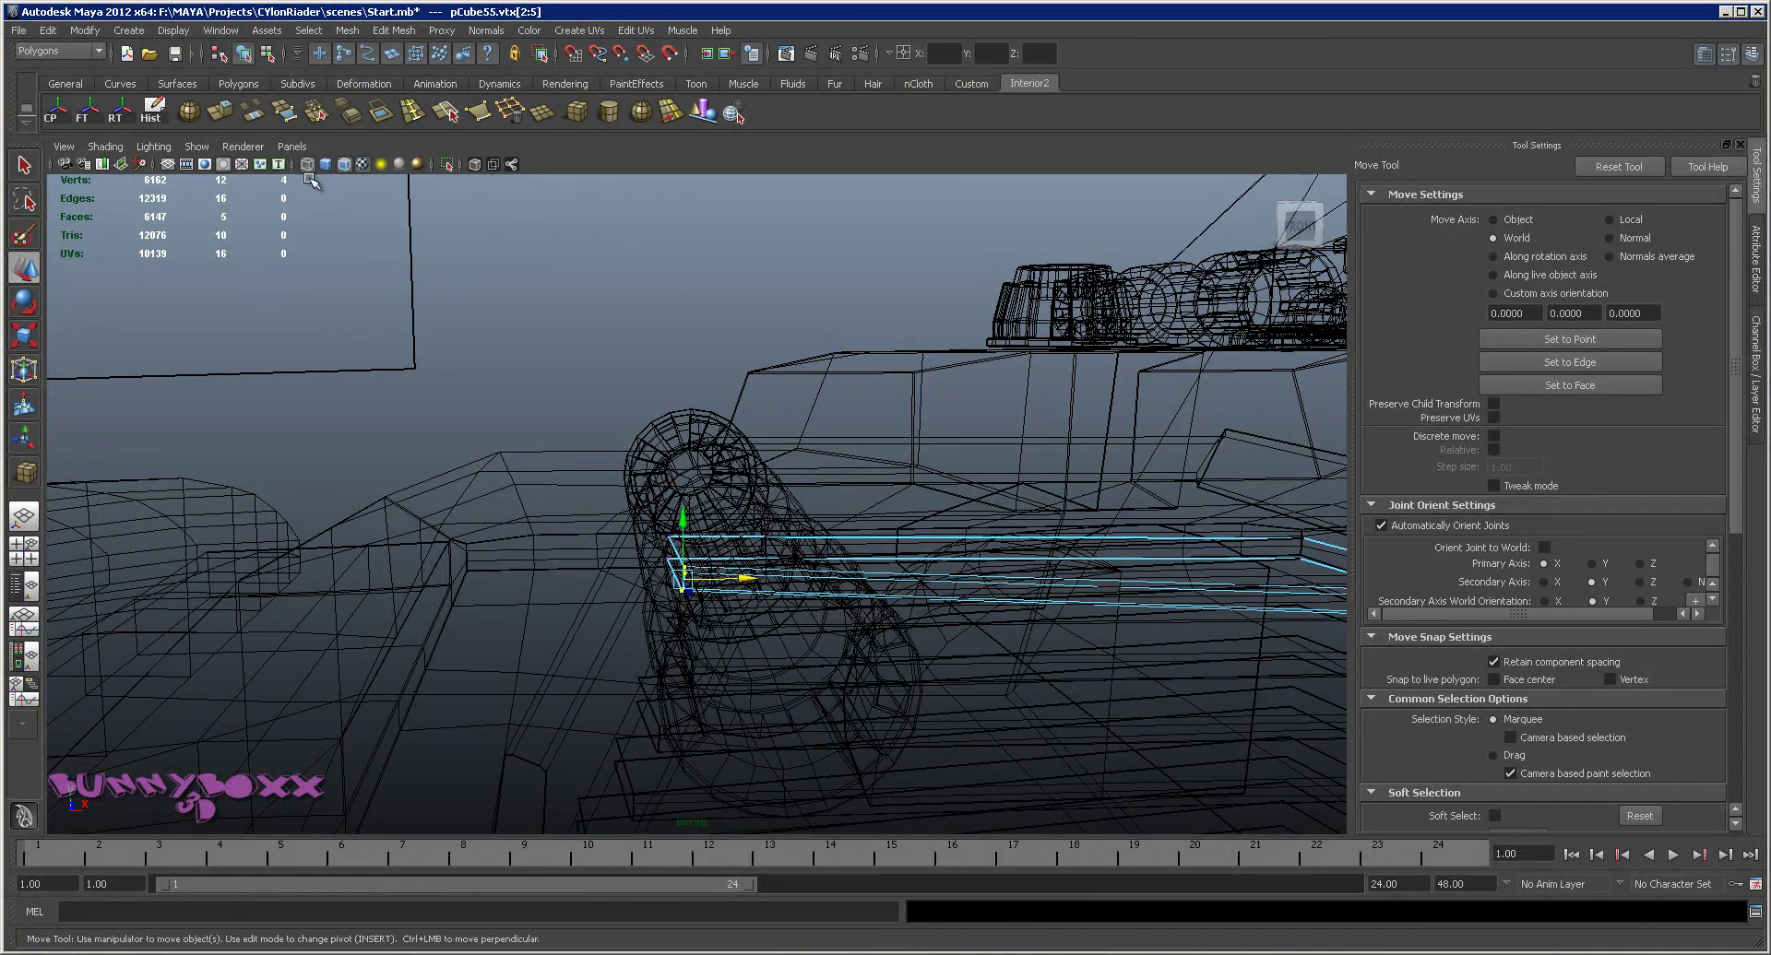
Return to shaded view, delete the surplus slat in Object Mode, and switch to the Select tool
{"action": "left_click", "coordinate": [312, 168]}
{"action": "mouse_move", "coordinate": [686, 377]}
{"action": "left_mouse_down", "text": "alt"}
{"action": "mouse_move", "coordinate": [1044, 515]}
{"action": "mouse_move", "coordinate": [878, 506]}
{"action": "mouse_move", "coordinate": [944, 486]}
{"action": "mouse_move", "coordinate": [838, 549]}
{"action": "mouse_move", "coordinate": [1193, 621]}
{"action": "mouse_move", "coordinate": [1127, 594]}
{"action": "mouse_move", "coordinate": [1115, 498]}
{"action": "mouse_move", "coordinate": [904, 585]}
{"action": "mouse_move", "coordinate": [803, 585]}
{"action": "left_mouse_up", "text": "alt"}
{"action": "right_click", "coordinate": [799, 567]}
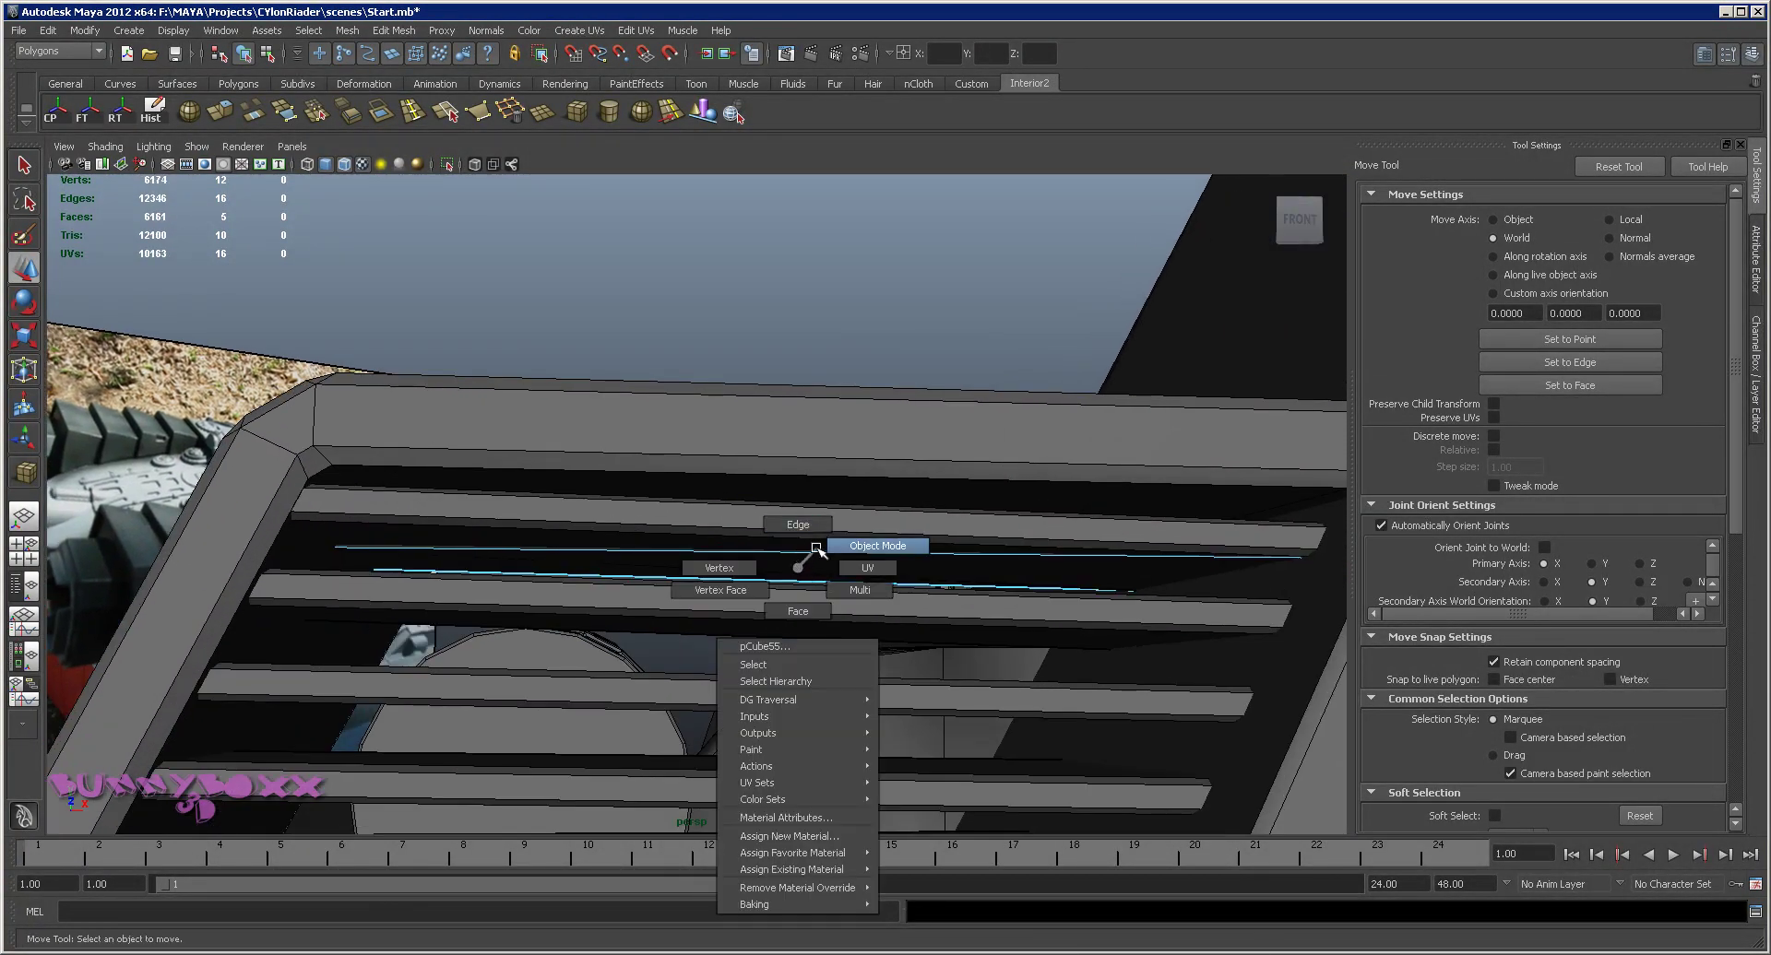
{"action": "left_click", "coordinate": [817, 549]}
{"action": "key", "text": "Delete"}
{"action": "mouse_move", "coordinate": [807, 555]}
{"action": "left_mouse_down", "text": "alt"}
{"action": "mouse_move", "coordinate": [802, 581]}
{"action": "mouse_move", "coordinate": [850, 578]}
{"action": "mouse_move", "coordinate": [859, 558]}
{"action": "mouse_move", "coordinate": [853, 575]}
{"action": "left_mouse_up", "text": "alt"}
{"action": "key", "text": "q"}
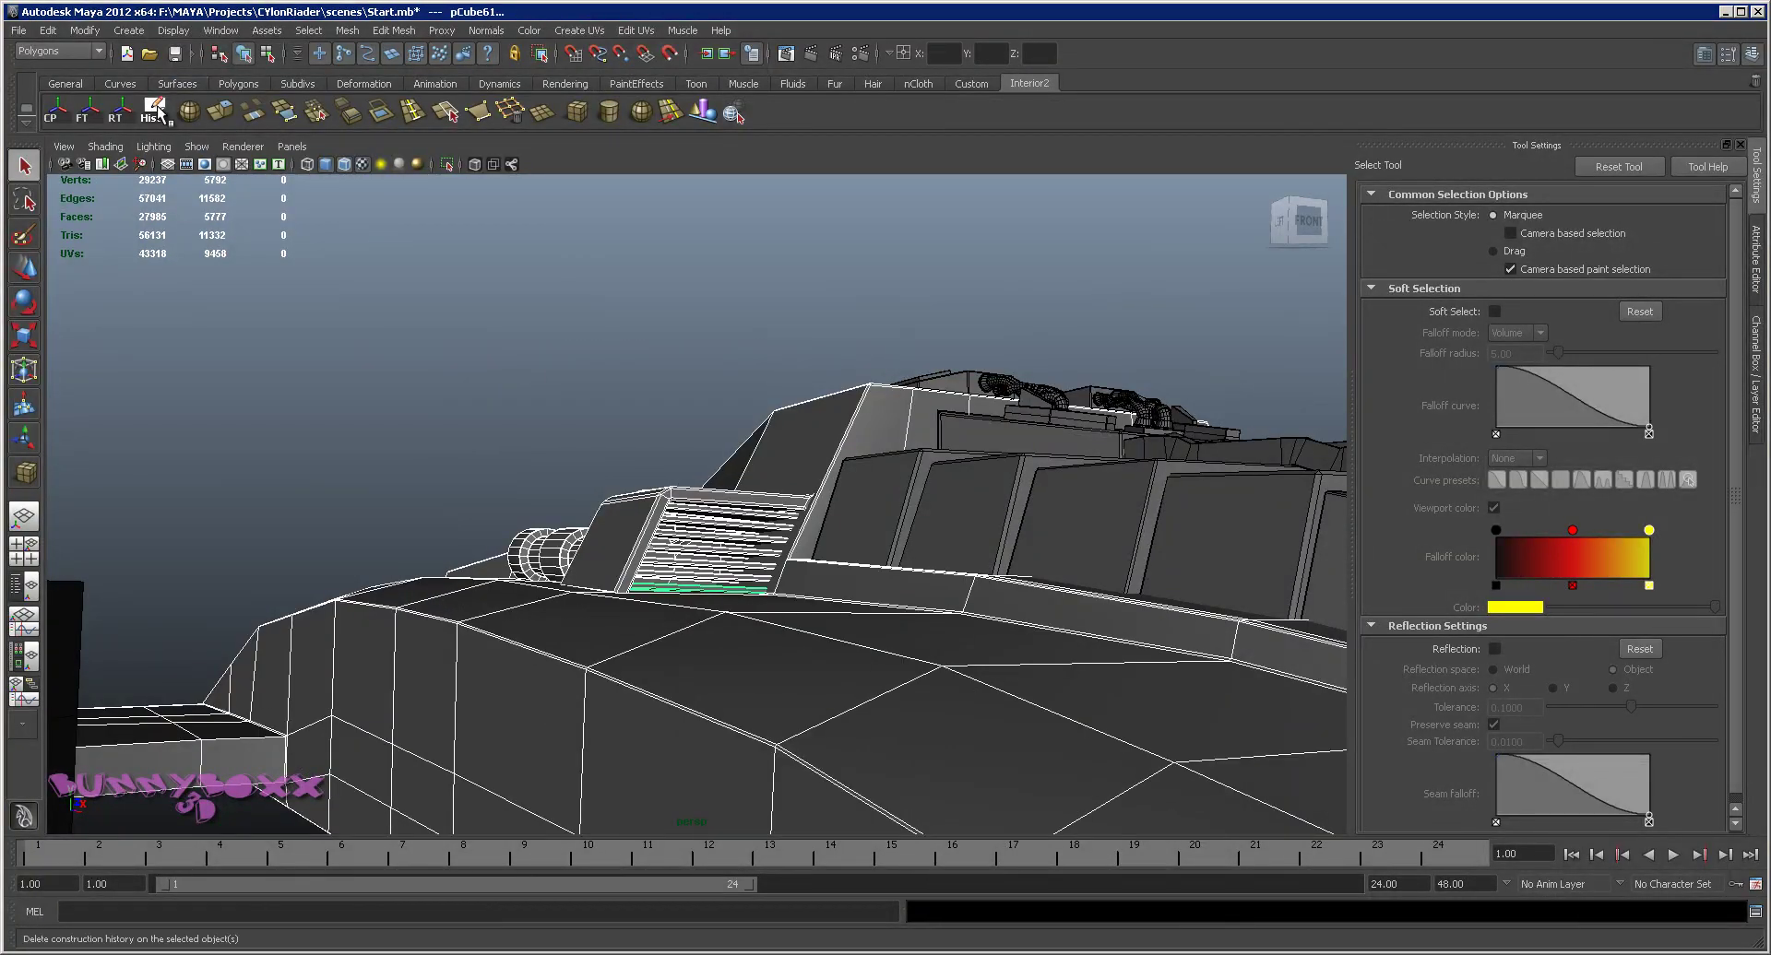
Shift the barrel cylinder pCylinder4 slightly left with the Move tool
{"action": "left_click", "coordinate": [632, 367]}
{"action": "mouse_move", "coordinate": [554, 386]}
{"action": "left_mouse_down", "text": "alt"}
{"action": "mouse_move", "coordinate": [833, 407]}
{"action": "mouse_move", "coordinate": [694, 601]}
{"action": "mouse_move", "coordinate": [790, 585]}
{"action": "mouse_move", "coordinate": [735, 612]}
{"action": "mouse_move", "coordinate": [482, 557]}
{"action": "mouse_move", "coordinate": [542, 578]}
{"action": "left_mouse_up", "text": "alt"}
{"action": "left_click", "coordinate": [694, 602]}
{"action": "key", "text": "w"}
{"action": "mouse_move", "coordinate": [650, 602]}
{"action": "left_mouse_down"}
{"action": "mouse_move", "coordinate": [687, 585]}
{"action": "mouse_move", "coordinate": [645, 565]}
{"action": "left_mouse_up"}
Deselect the barrel, zoom in on a side view of the ship, and activate the Scale tool
{"action": "left_click", "coordinate": [711, 396]}
{"action": "mouse_move", "coordinate": [711, 395]}
{"action": "left_mouse_down", "text": "alt"}
{"action": "mouse_move", "coordinate": [695, 455]}
{"action": "mouse_move", "coordinate": [887, 488]}
{"action": "mouse_move", "coordinate": [1126, 462]}
{"action": "mouse_move", "coordinate": [1022, 507]}
{"action": "left_mouse_up", "text": "alt"}
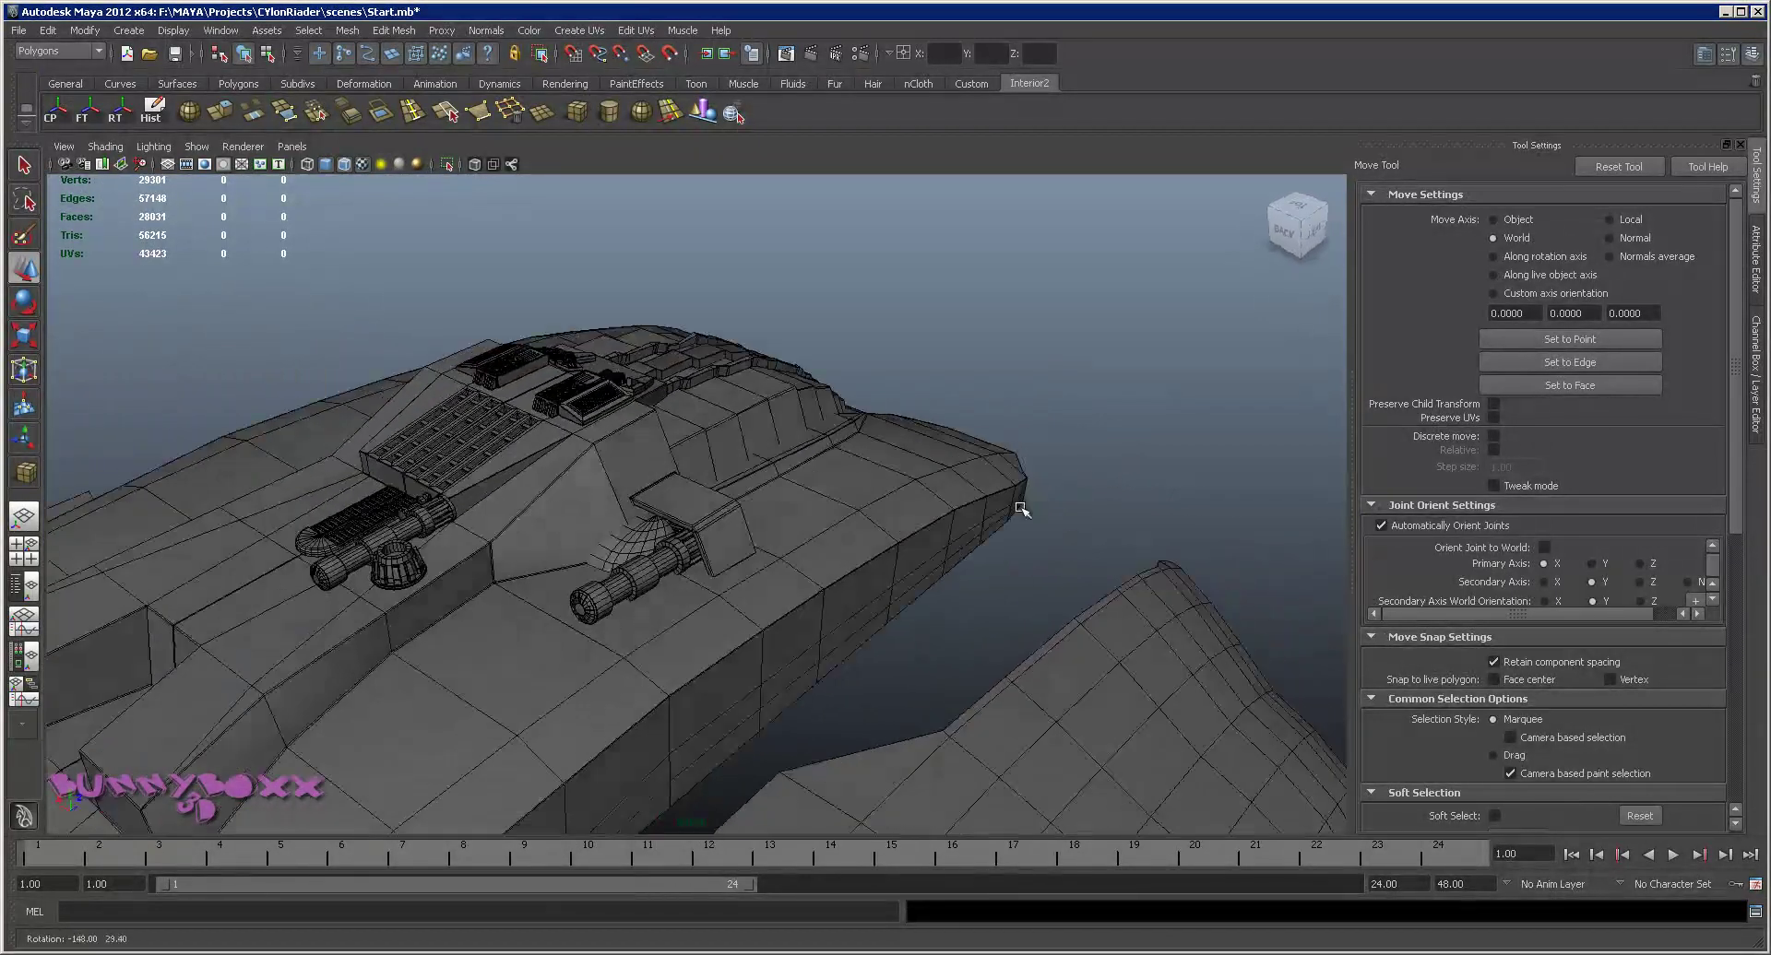
{"action": "scroll", "coordinate": [716, 526], "scroll_direction": "up", "scroll_amount": 1}
{"action": "scroll", "coordinate": [811, 526], "scroll_direction": "up", "scroll_amount": 2}
{"action": "scroll", "coordinate": [821, 525], "scroll_direction": "up", "scroll_amount": 1}
{"action": "scroll", "coordinate": [823, 525], "scroll_direction": "up", "scroll_amount": 1}
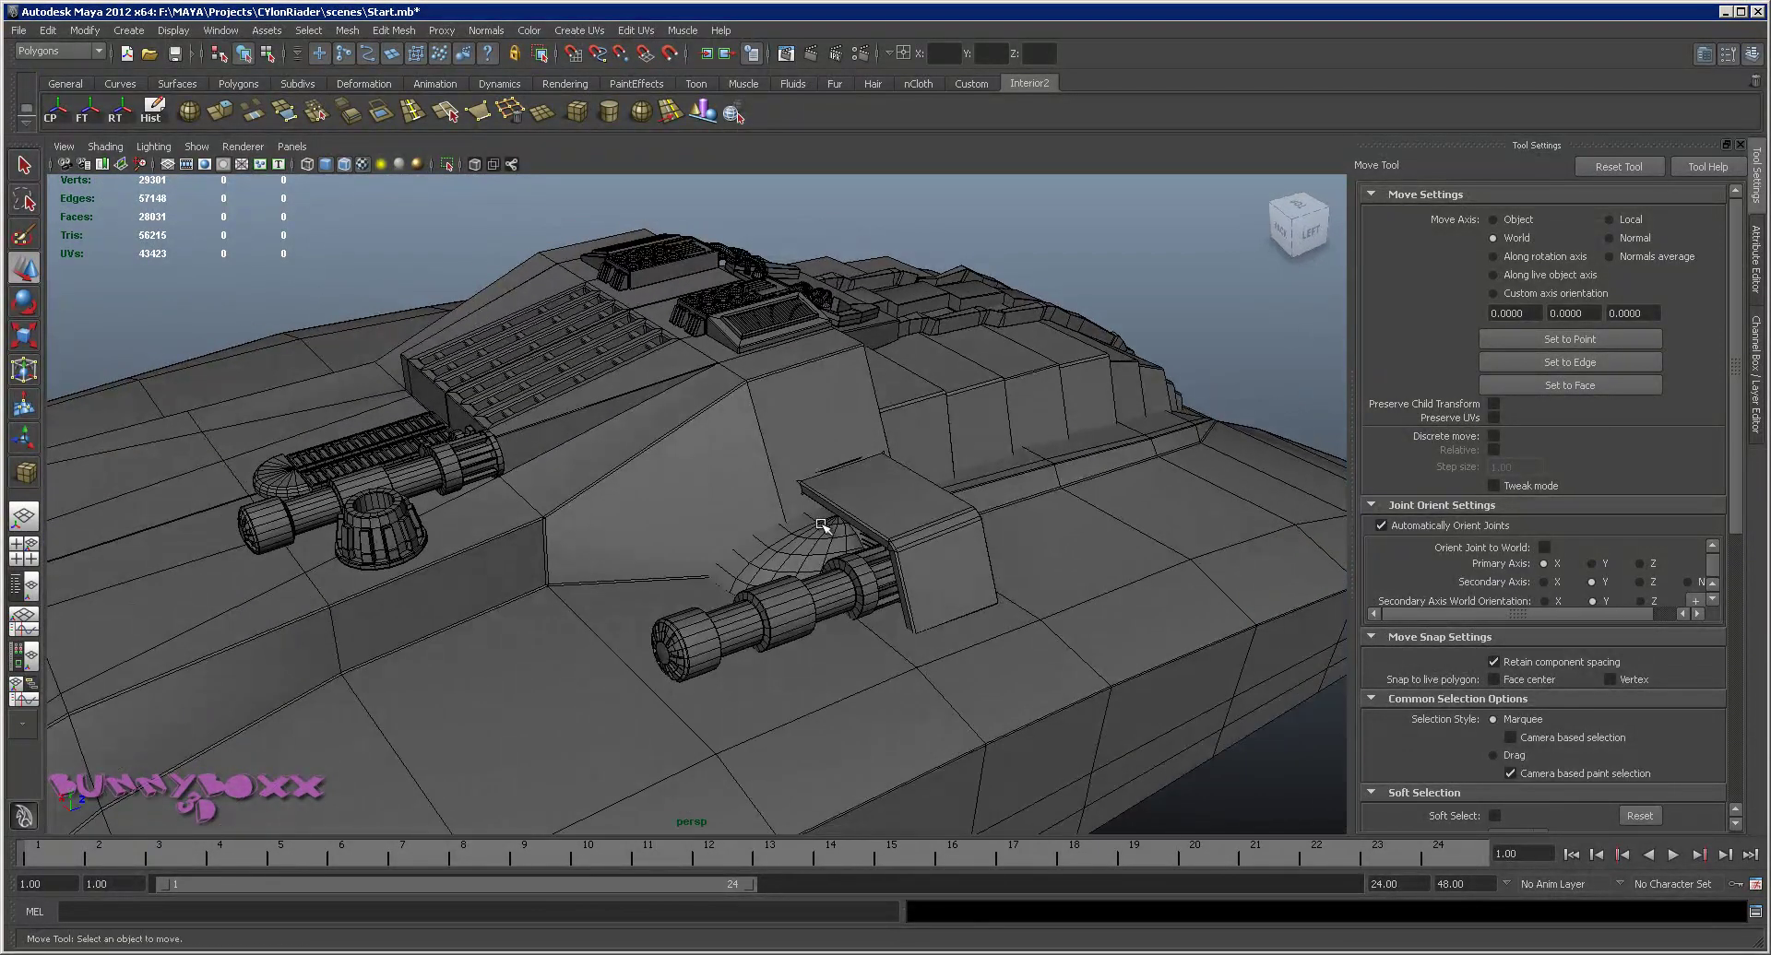
{"action": "key", "text": "r"}
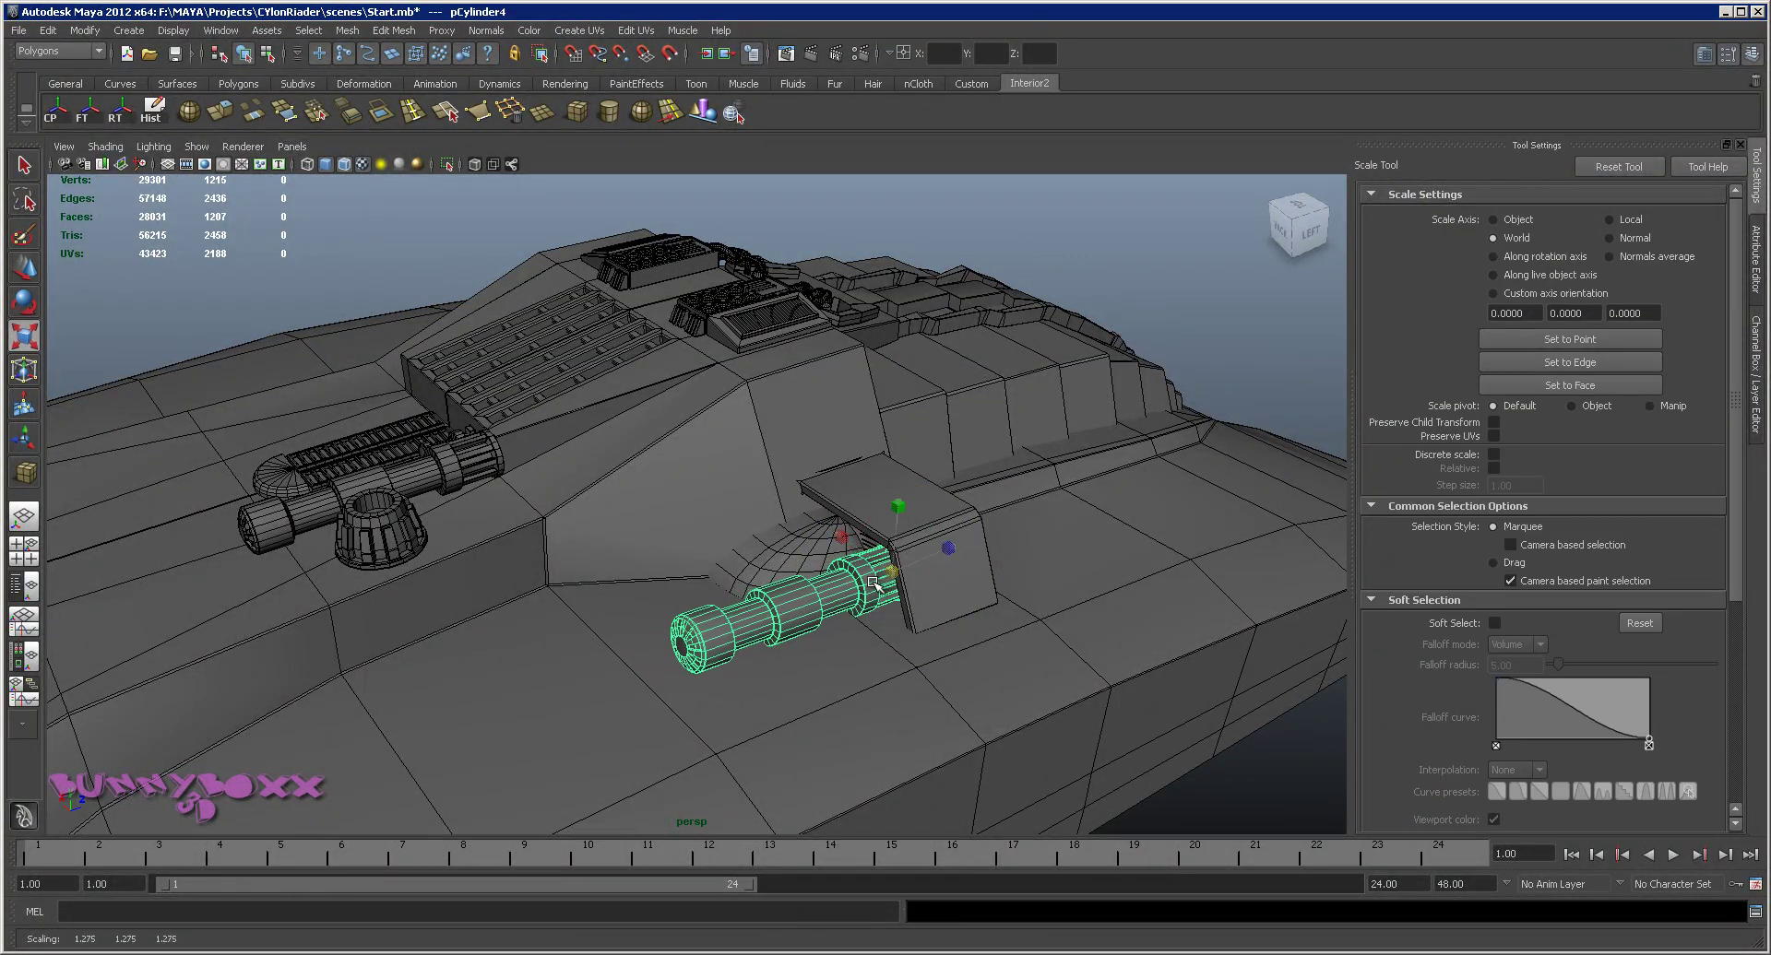
Shorten the side gun's barrel cylinder along its length, then orbit to the ship's back
{"action": "mouse_move", "coordinate": [865, 584]}
{"action": "left_mouse_down"}
{"action": "mouse_move", "coordinate": [847, 586]}
{"action": "mouse_move", "coordinate": [949, 601]}
{"action": "mouse_move", "coordinate": [937, 573]}
{"action": "mouse_move", "coordinate": [839, 532]}
{"action": "mouse_move", "coordinate": [821, 584]}
{"action": "mouse_move", "coordinate": [852, 572]}
{"action": "mouse_move", "coordinate": [751, 585]}
{"action": "mouse_move", "coordinate": [703, 545]}
{"action": "mouse_move", "coordinate": [680, 565]}
{"action": "mouse_move", "coordinate": [692, 590]}
{"action": "mouse_move", "coordinate": [832, 646]}
{"action": "mouse_move", "coordinate": [751, 597]}
{"action": "left_mouse_up"}
{"action": "key", "text": "w"}
{"action": "left_click", "coordinate": [640, 304]}
{"action": "mouse_move", "coordinate": [640, 304]}
{"action": "left_mouse_down", "text": "alt"}
{"action": "mouse_move", "coordinate": [711, 553]}
{"action": "mouse_move", "coordinate": [798, 507]}
{"action": "mouse_move", "coordinate": [625, 553]}
{"action": "mouse_move", "coordinate": [921, 582]}
{"action": "mouse_move", "coordinate": [869, 581]}
{"action": "mouse_move", "coordinate": [908, 567]}
{"action": "mouse_move", "coordinate": [832, 590]}
{"action": "left_mouse_up", "text": "alt"}
{"action": "scroll", "coordinate": [624, 553], "scroll_direction": "up", "scroll_amount": 5}
{"action": "middle_click_drag", "start_coordinate": [533, 518], "coordinate": [680, 655], "text": "alt"}
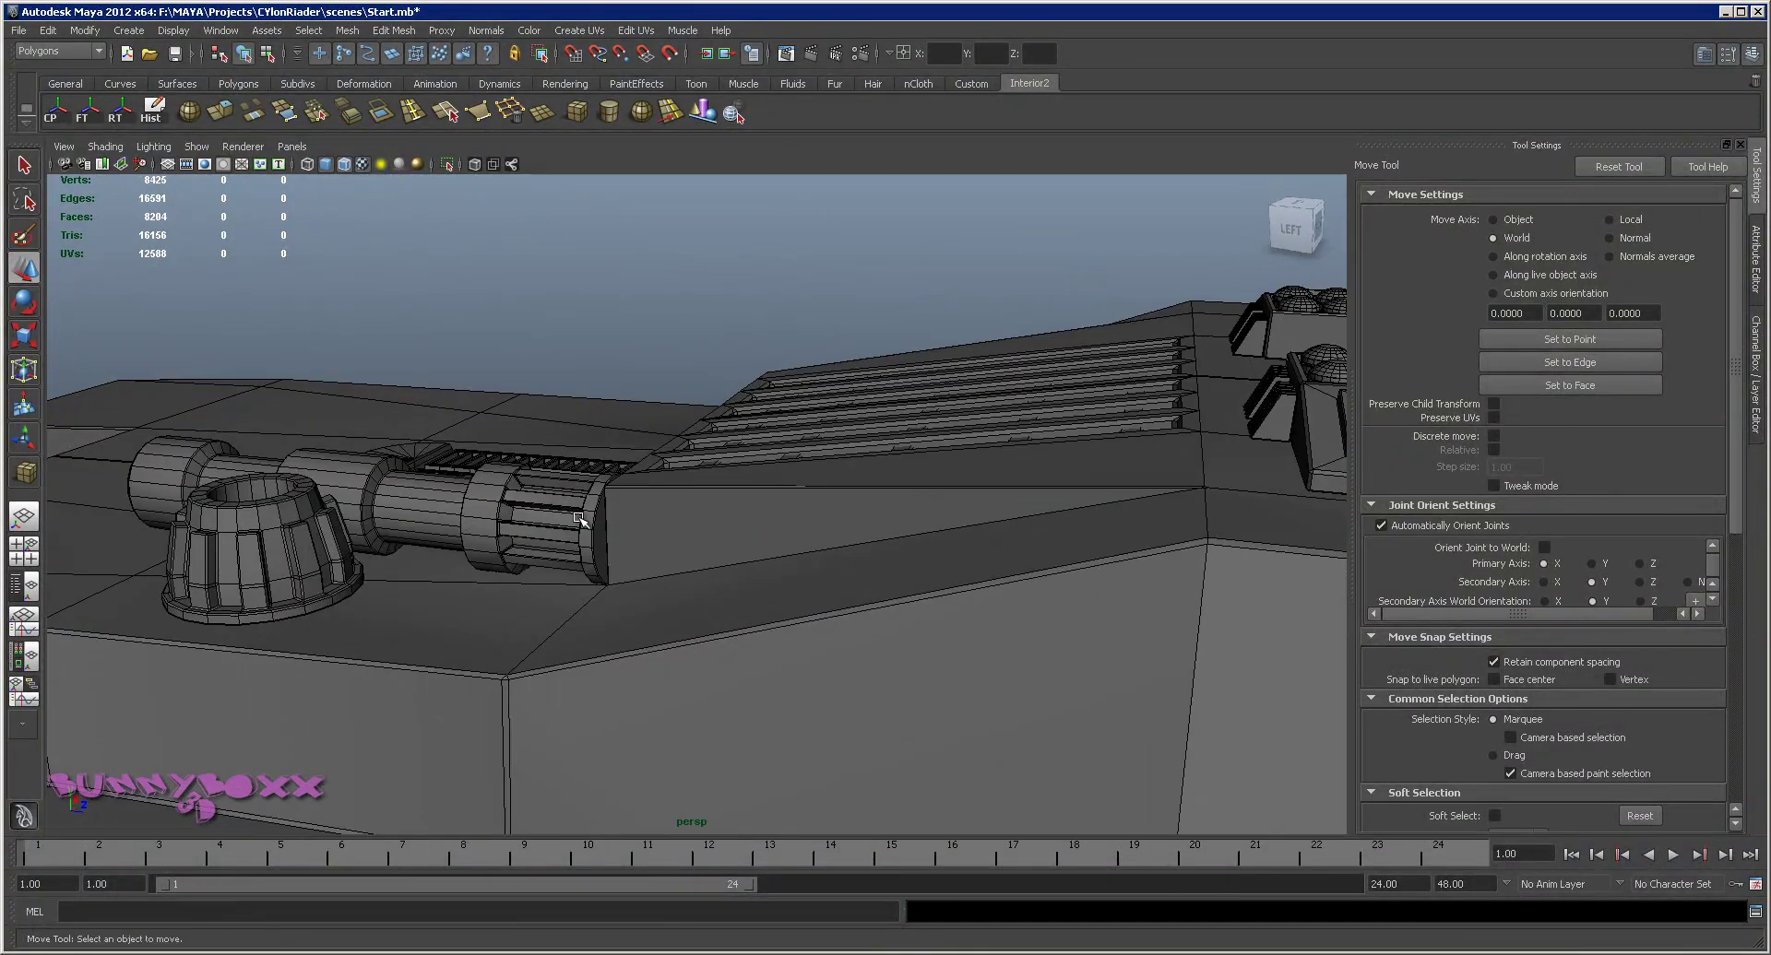
Select the upper gun's barrel cylinder and inspect it around the turret housing
{"action": "left_click", "coordinate": [396, 593]}
{"action": "mouse_move", "coordinate": [679, 655]}
{"action": "left_mouse_down", "text": "alt"}
{"action": "mouse_move", "coordinate": [620, 536]}
{"action": "mouse_move", "coordinate": [879, 531]}
{"action": "mouse_move", "coordinate": [693, 534]}
{"action": "mouse_move", "coordinate": [933, 598]}
{"action": "left_mouse_up", "text": "alt"}
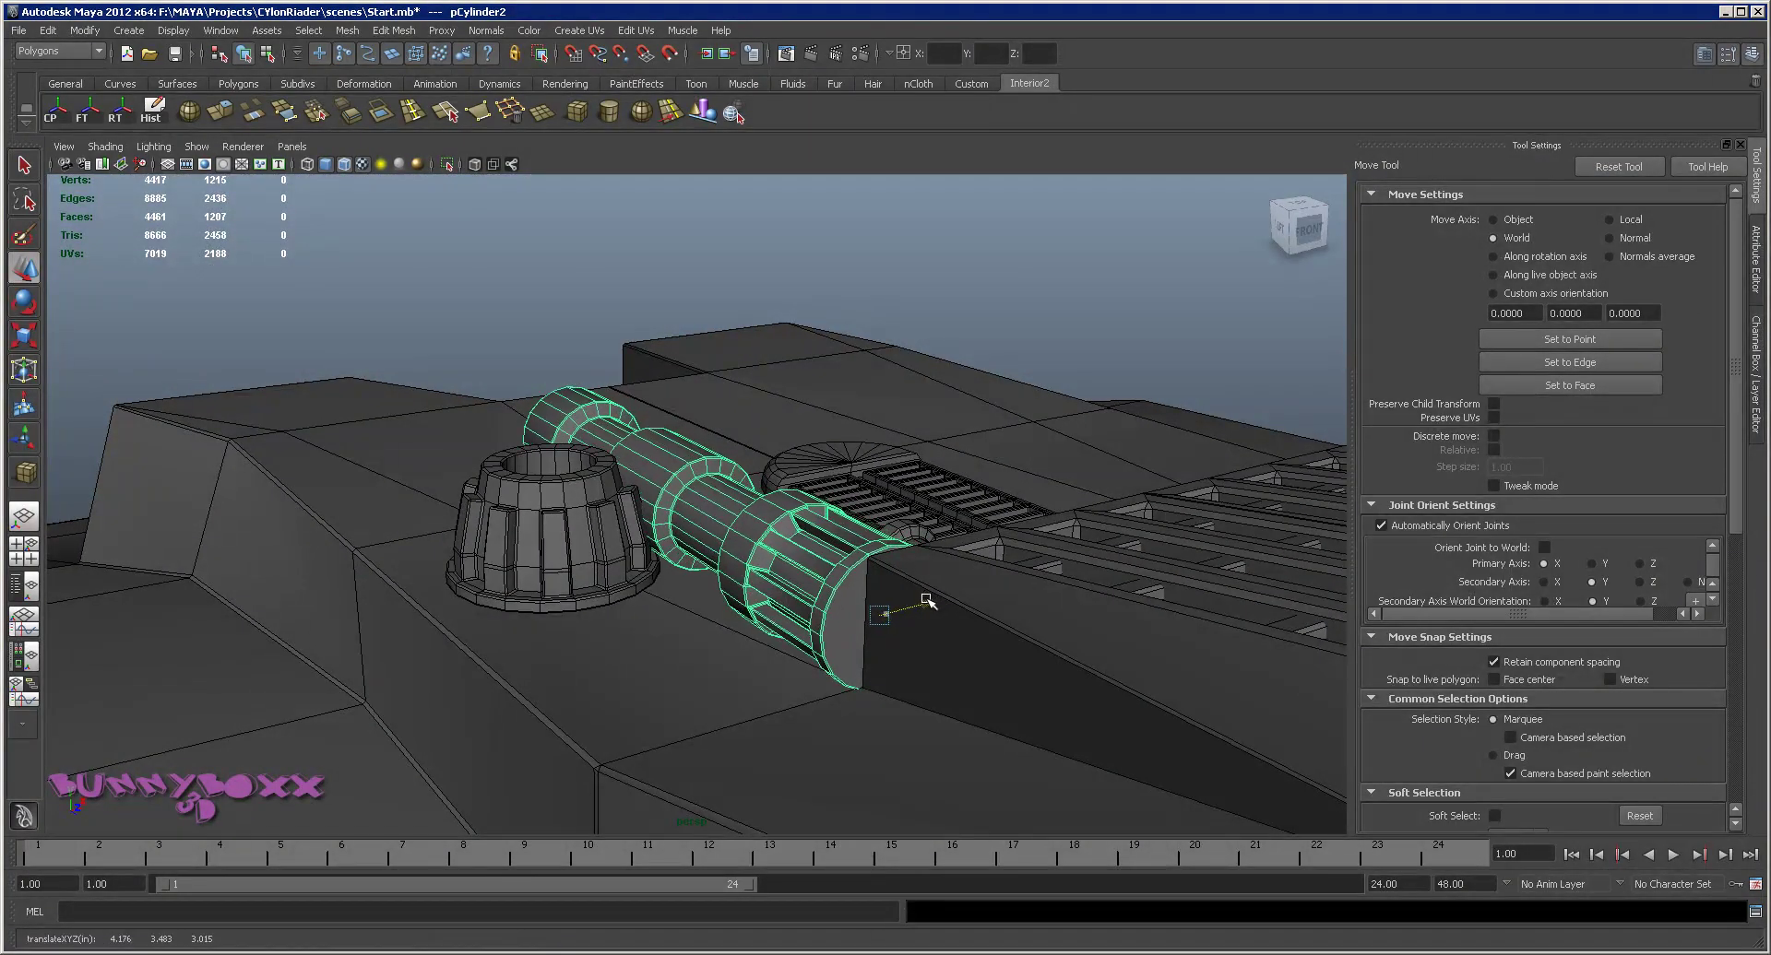
{"action": "mouse_move", "coordinate": [922, 598]}
{"action": "left_mouse_down", "text": "alt"}
{"action": "mouse_move", "coordinate": [1022, 616]}
{"action": "mouse_move", "coordinate": [1179, 596]}
{"action": "left_mouse_up", "text": "alt"}
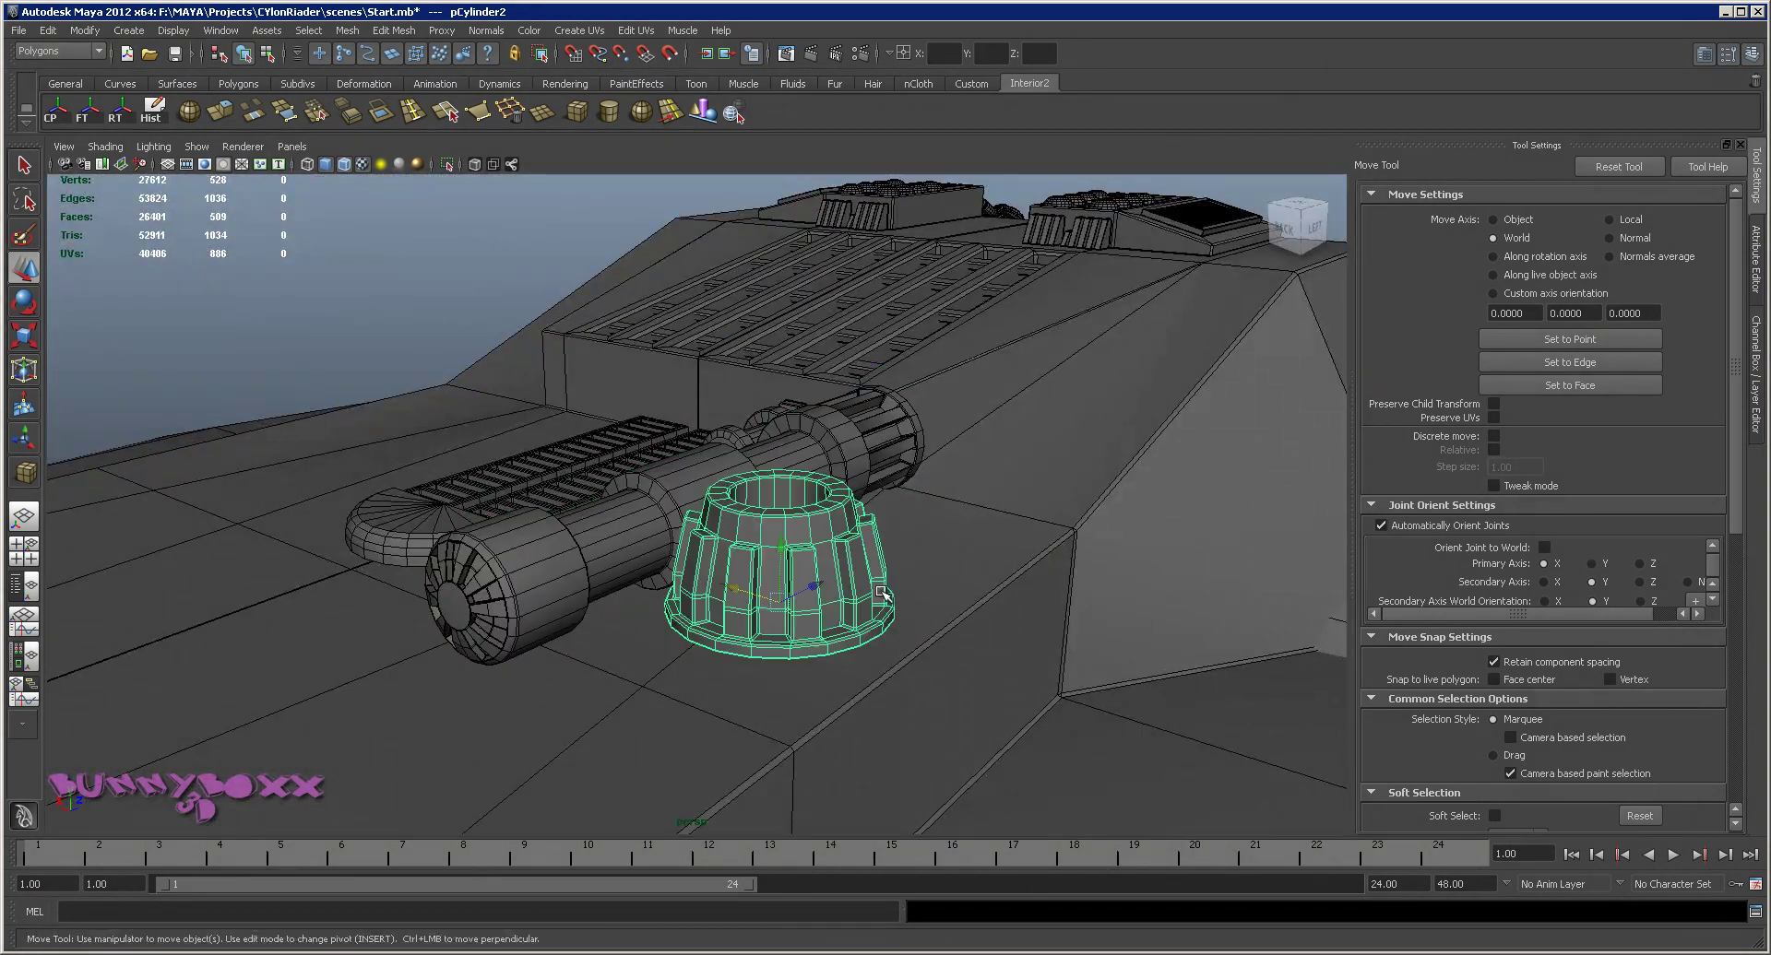
{"action": "key", "text": "ctrl+d"}
{"action": "left_click_drag", "start_coordinate": [883, 593], "coordinate": [779, 587], "text": "alt"}
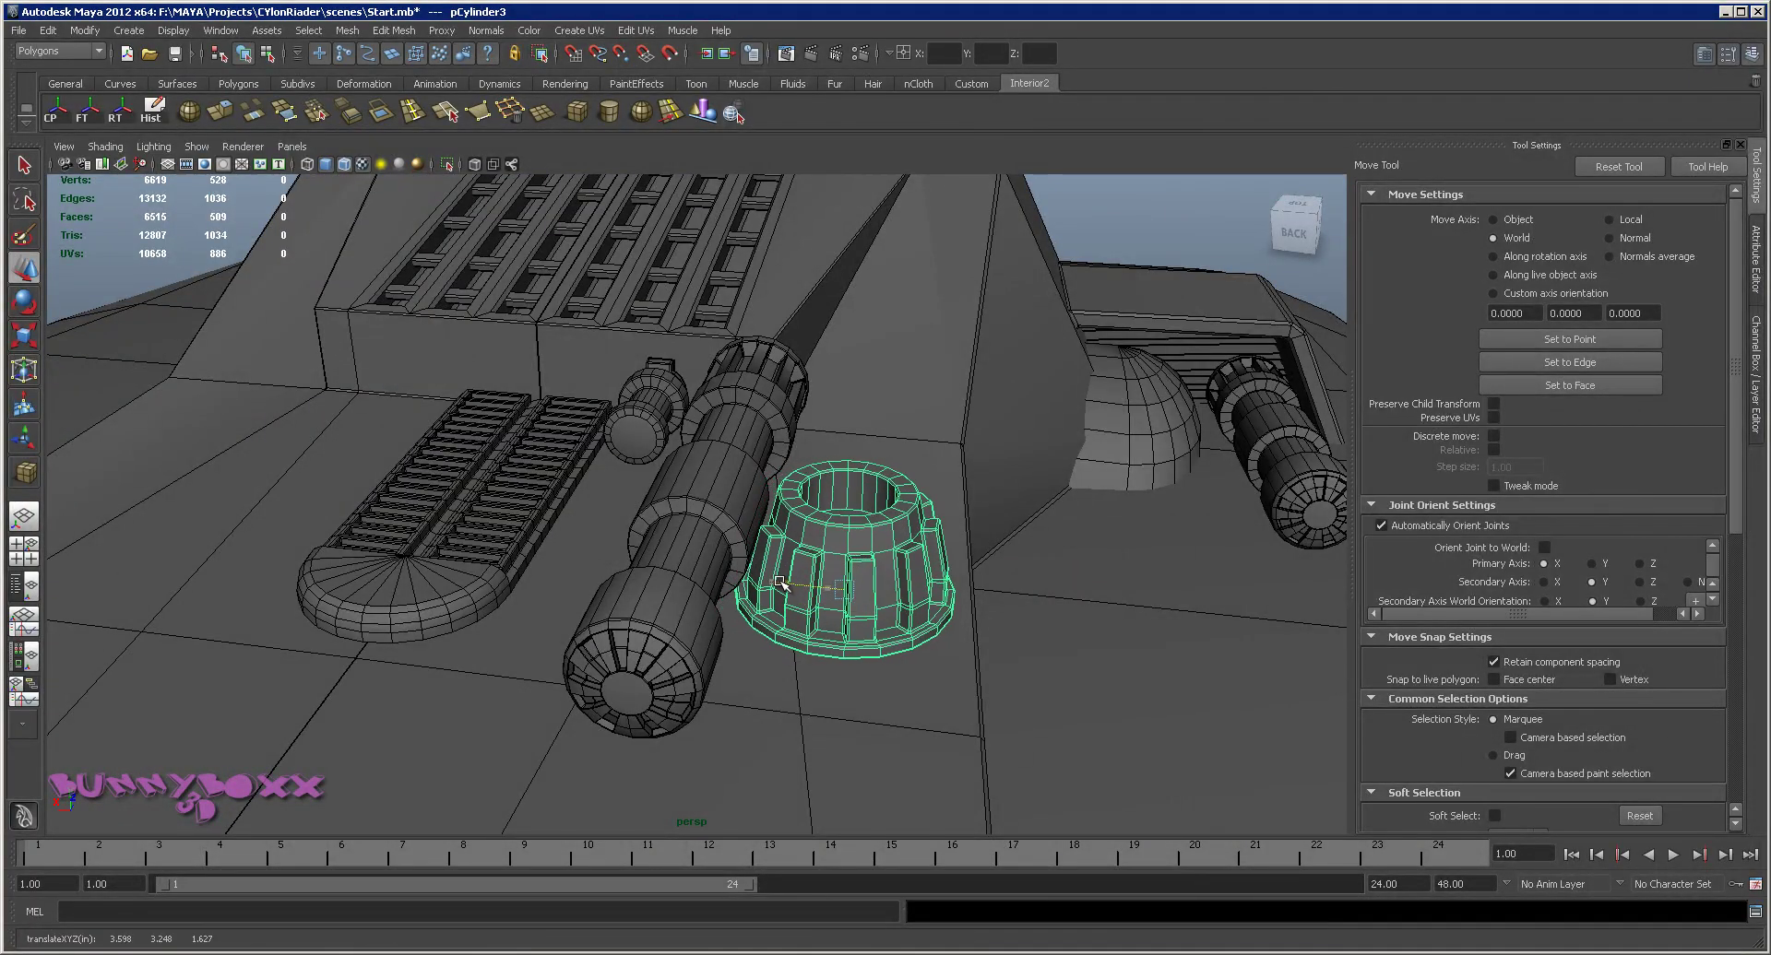
{"action": "right_click_drag", "start_coordinate": [793, 583], "coordinate": [757, 517], "text": "alt"}
{"action": "mouse_move", "coordinate": [756, 516]}
{"action": "left_mouse_down", "text": "alt"}
{"action": "mouse_move", "coordinate": [645, 300]}
{"action": "mouse_move", "coordinate": [706, 423]}
{"action": "mouse_move", "coordinate": [455, 537]}
{"action": "mouse_move", "coordinate": [716, 498]}
{"action": "mouse_move", "coordinate": [693, 467]}
{"action": "left_mouse_up", "text": "alt"}
{"action": "left_click", "coordinate": [644, 300]}
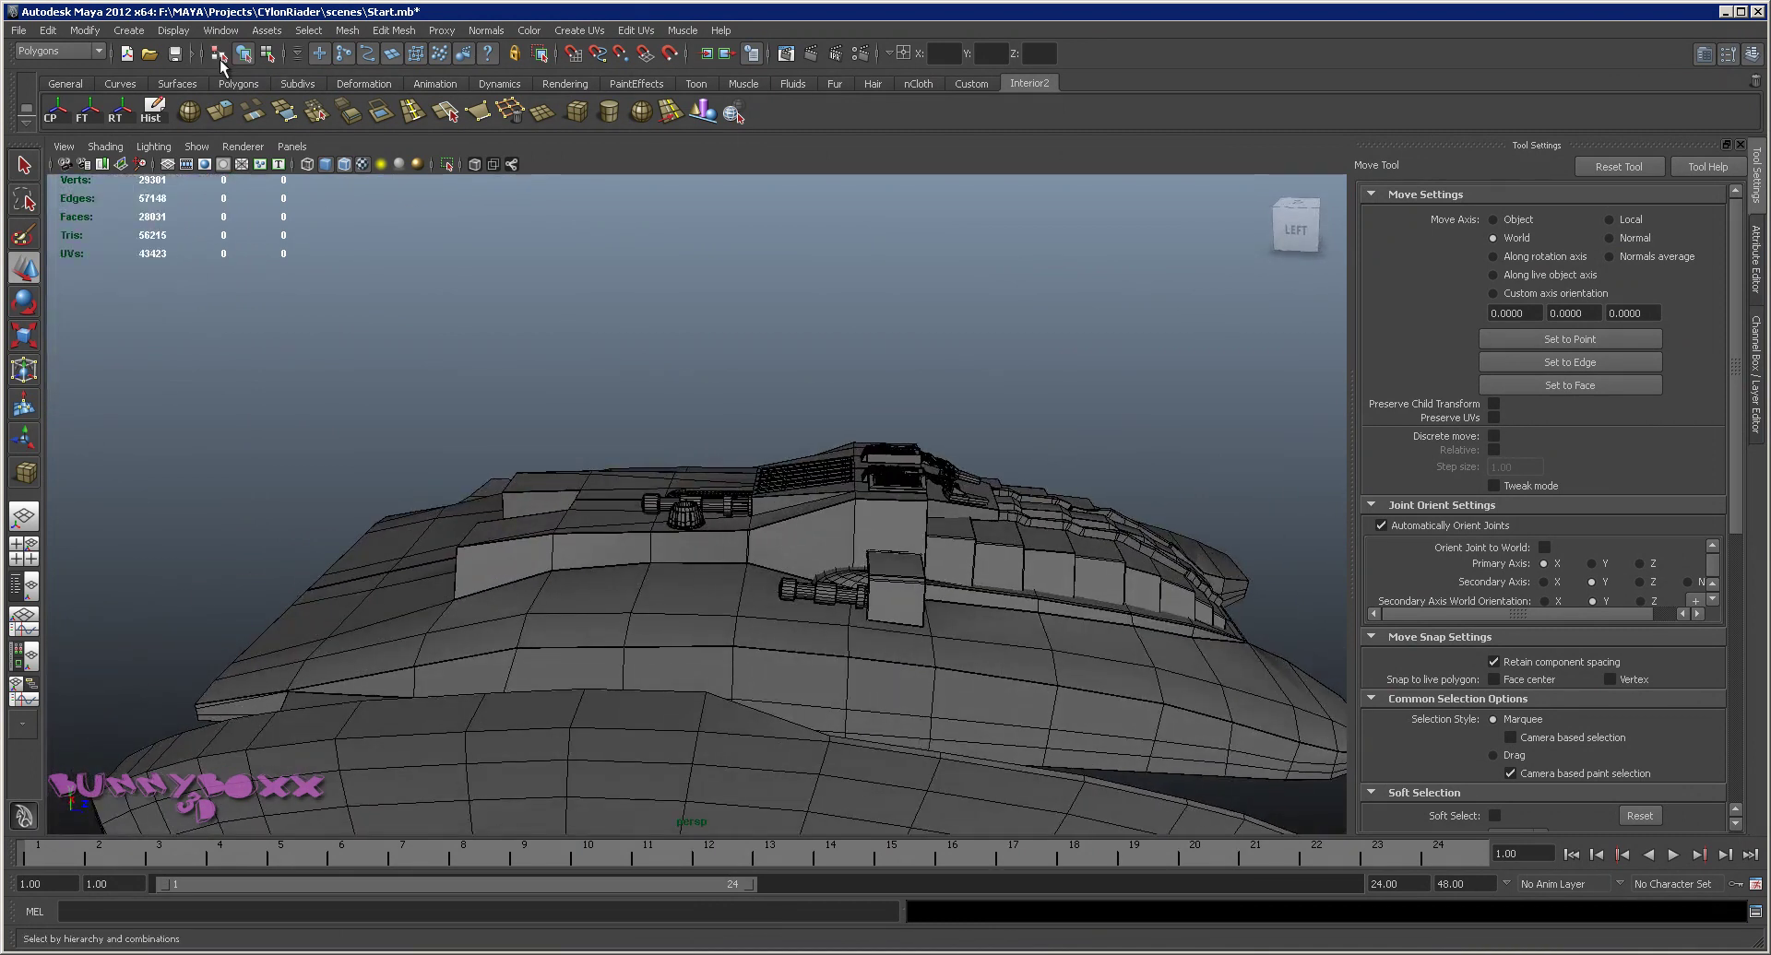
Show the Channel Box and view the turret and grates from above
{"action": "key", "text": "q"}
{"action": "scroll", "coordinate": [784, 550], "scroll_direction": "up", "scroll_amount": 4}
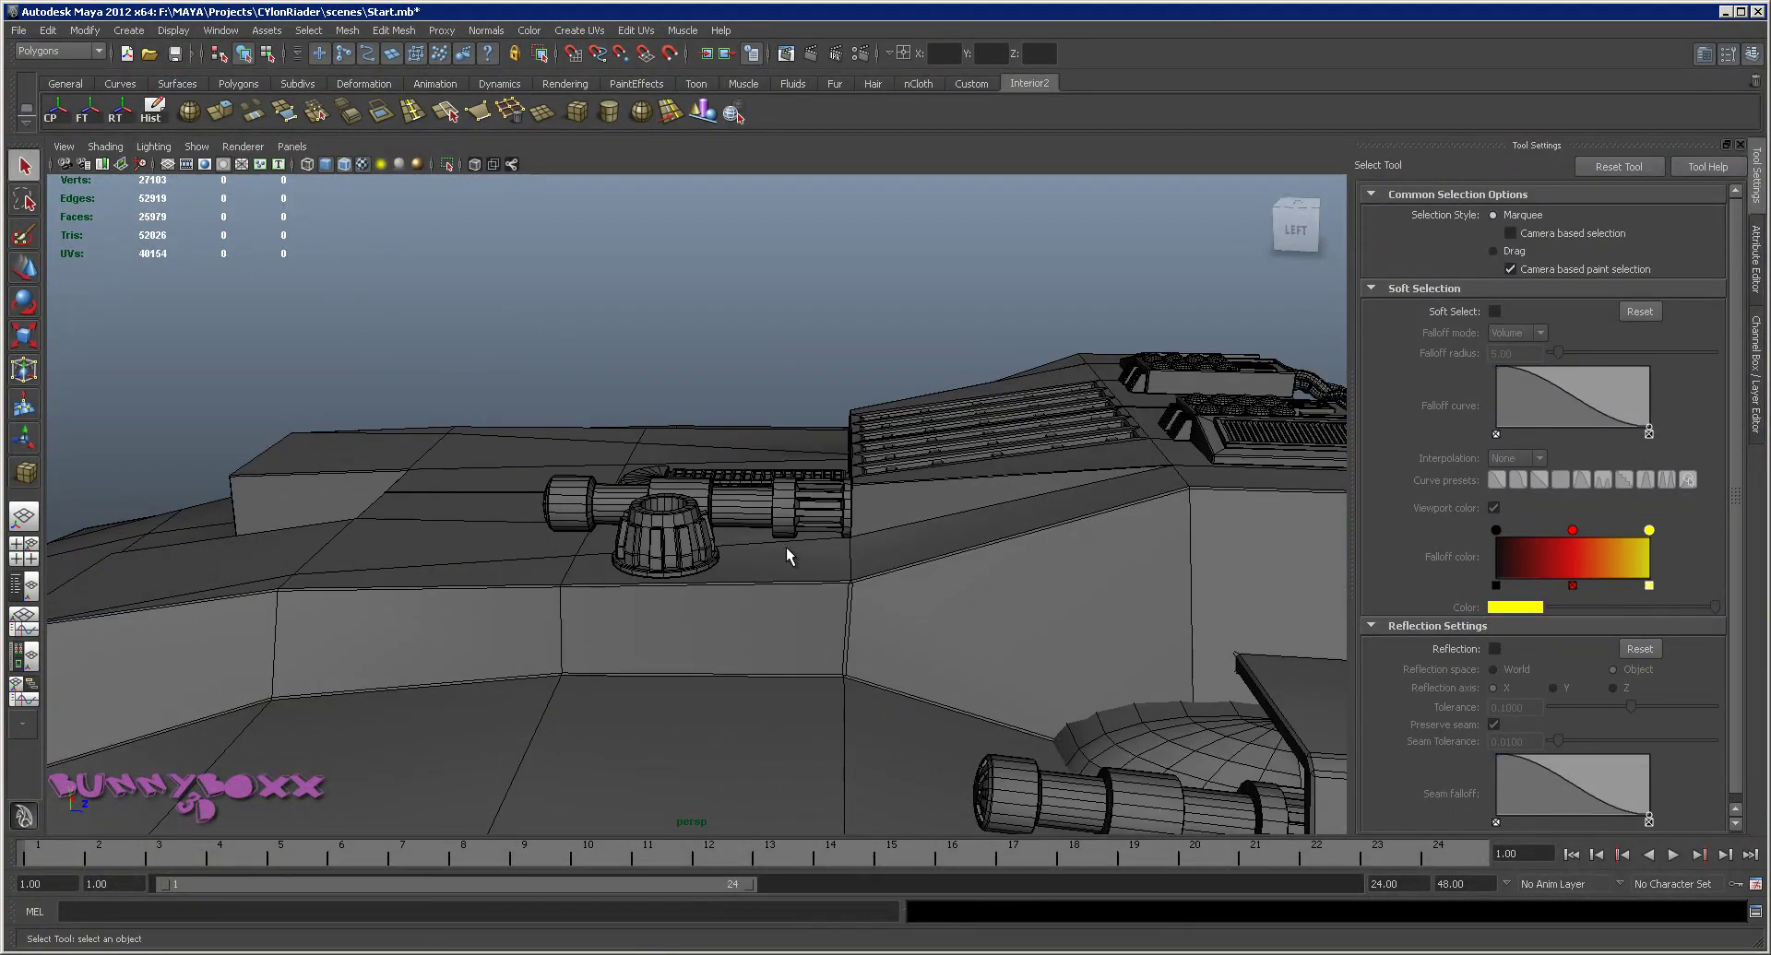
{"action": "mouse_move", "coordinate": [1010, 579]}
{"action": "left_mouse_down", "text": "alt"}
{"action": "mouse_move", "coordinate": [892, 585]}
{"action": "mouse_move", "coordinate": [949, 624]}
{"action": "mouse_move", "coordinate": [881, 621]}
{"action": "mouse_move", "coordinate": [899, 621]}
{"action": "left_mouse_up", "text": "alt"}
{"action": "scroll", "coordinate": [845, 557], "scroll_direction": "up", "scroll_amount": 4}
{"action": "left_click", "coordinate": [1756, 398]}
{"action": "mouse_move", "coordinate": [1378, 566]}
{"action": "left_mouse_down", "text": "alt"}
{"action": "mouse_move", "coordinate": [1051, 505]}
{"action": "mouse_move", "coordinate": [895, 561]}
{"action": "mouse_move", "coordinate": [759, 580]}
{"action": "mouse_move", "coordinate": [633, 533]}
{"action": "mouse_move", "coordinate": [612, 506]}
{"action": "mouse_move", "coordinate": [570, 545]}
{"action": "mouse_move", "coordinate": [688, 514]}
{"action": "mouse_move", "coordinate": [802, 552]}
{"action": "mouse_move", "coordinate": [1024, 517]}
{"action": "mouse_move", "coordinate": [1038, 562]}
{"action": "mouse_move", "coordinate": [1016, 537]}
{"action": "mouse_move", "coordinate": [1071, 544]}
{"action": "mouse_move", "coordinate": [1012, 543]}
{"action": "left_mouse_up", "text": "alt"}
Make the upper barrel live and draw a thin disc cylinder on its end with 0 cap subdivisions
{"action": "left_click", "coordinate": [734, 111]}
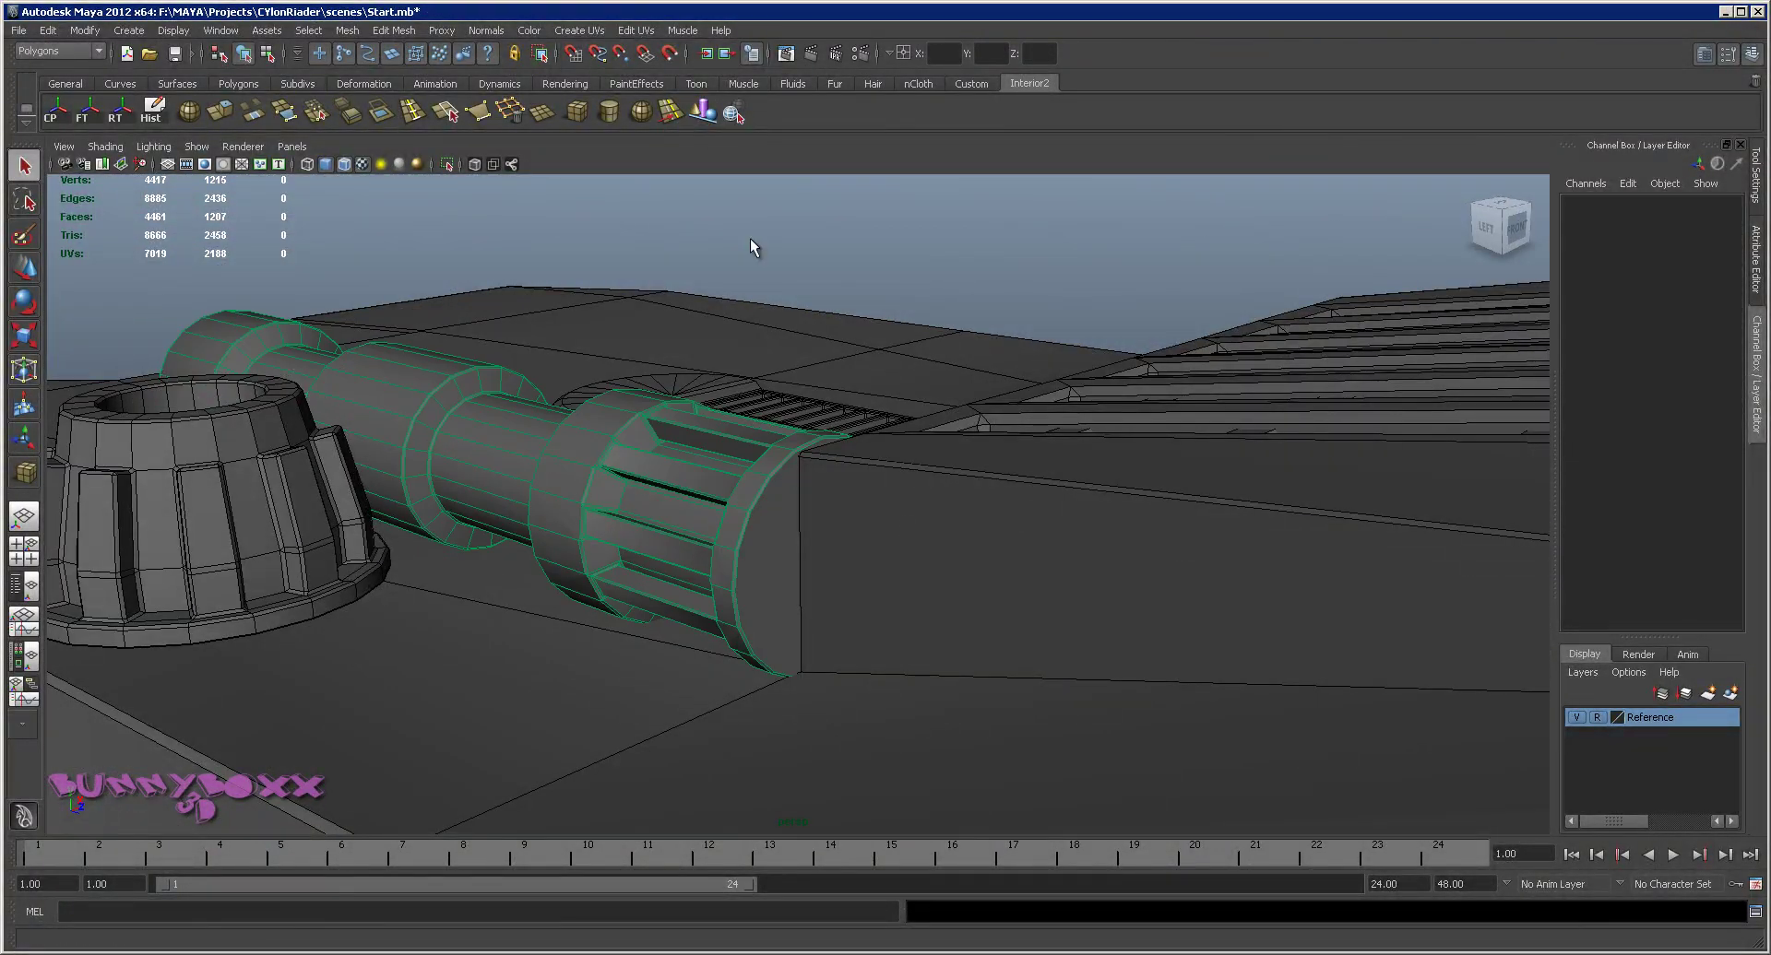
{"action": "key", "text": "g"}
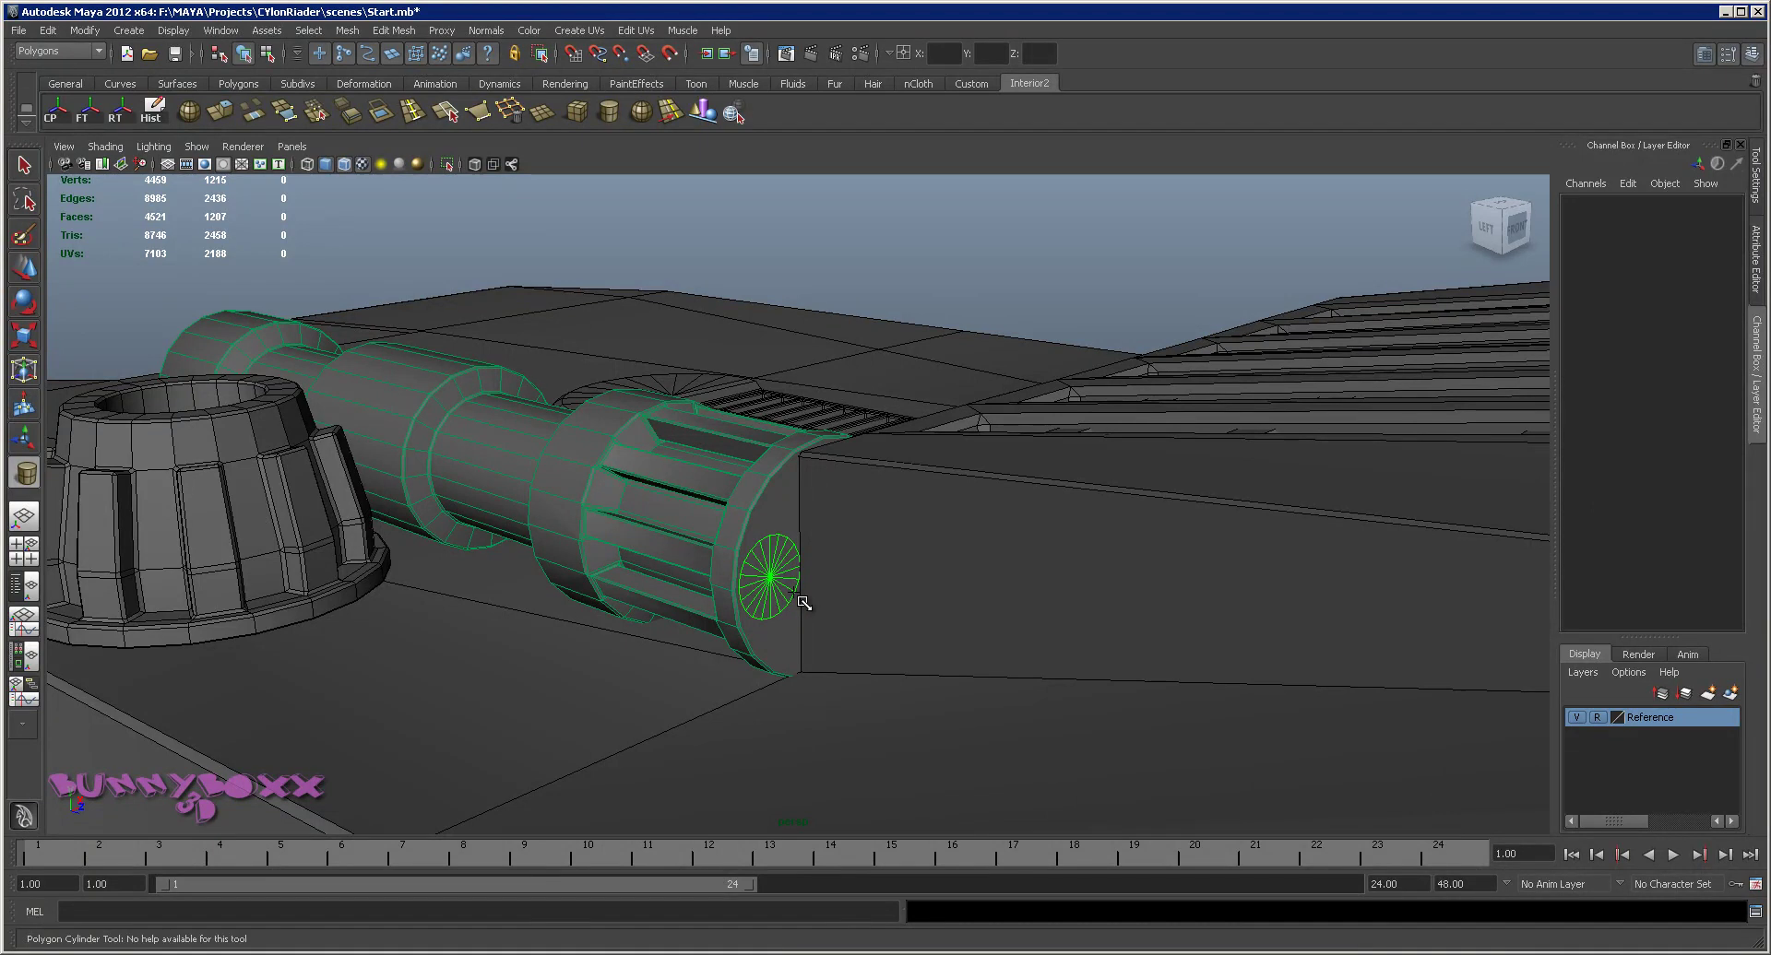
{"action": "left_click_drag", "start_coordinate": [802, 583], "coordinate": [810, 546]}
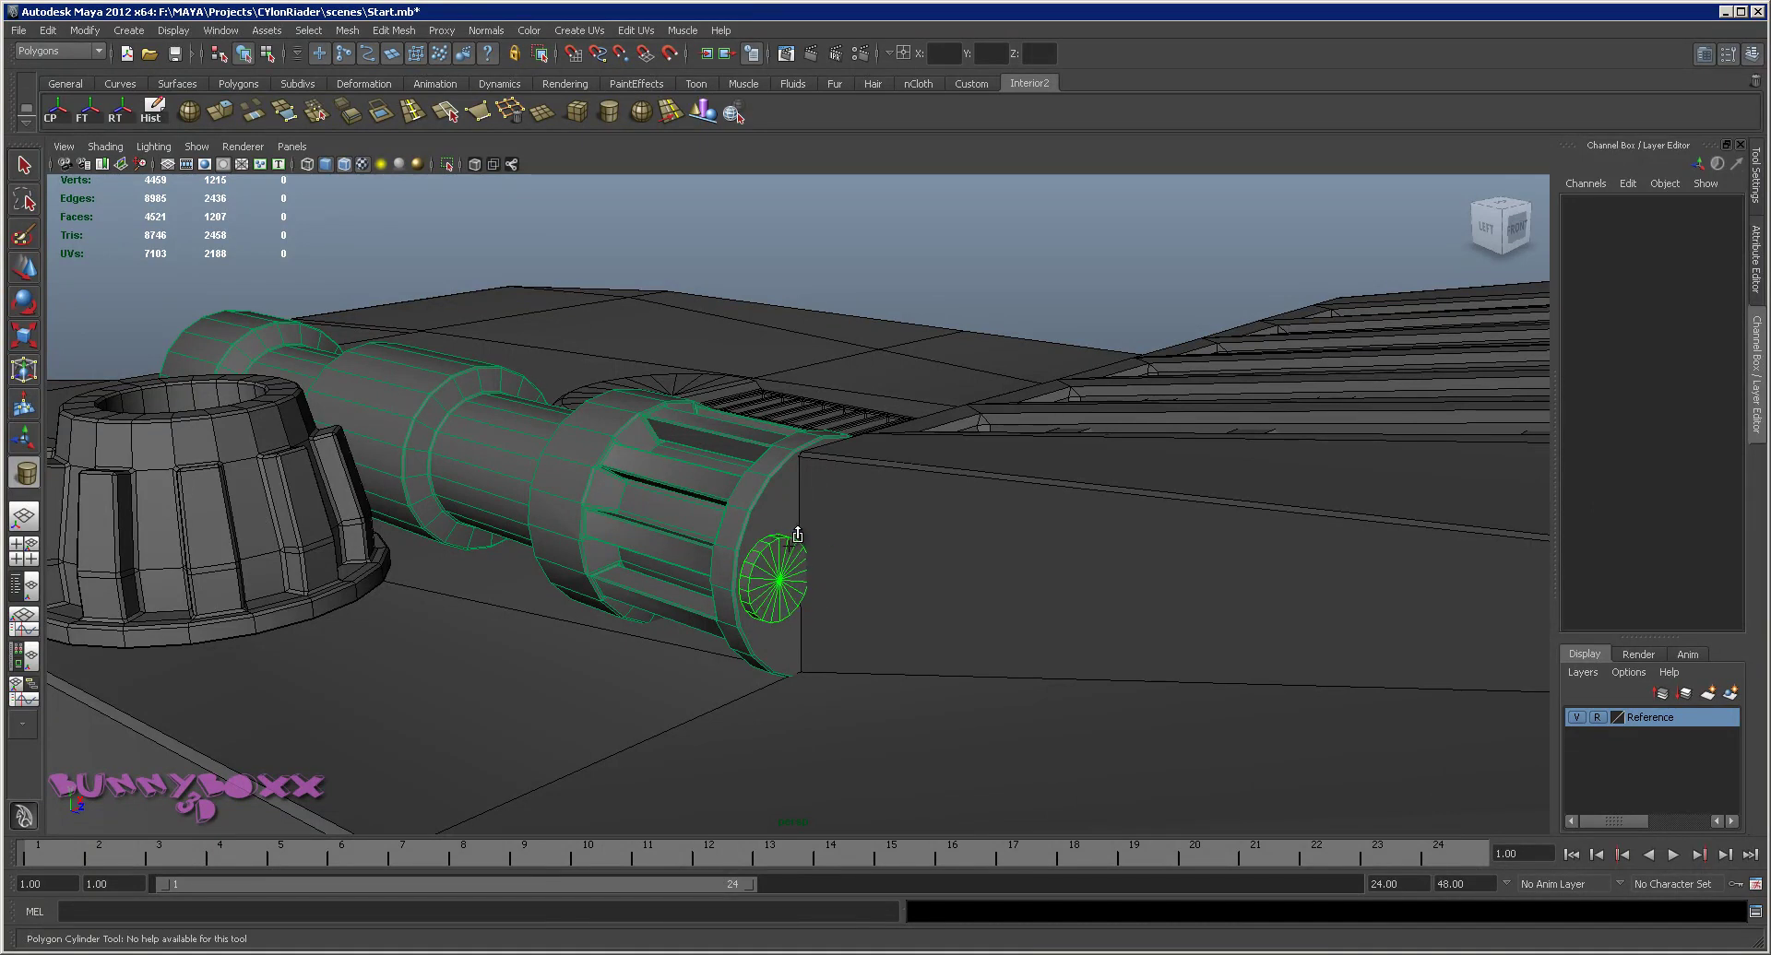
{"action": "key", "text": "q"}
{"action": "left_click_drag", "start_coordinate": [866, 592], "coordinate": [942, 580], "text": "alt"}
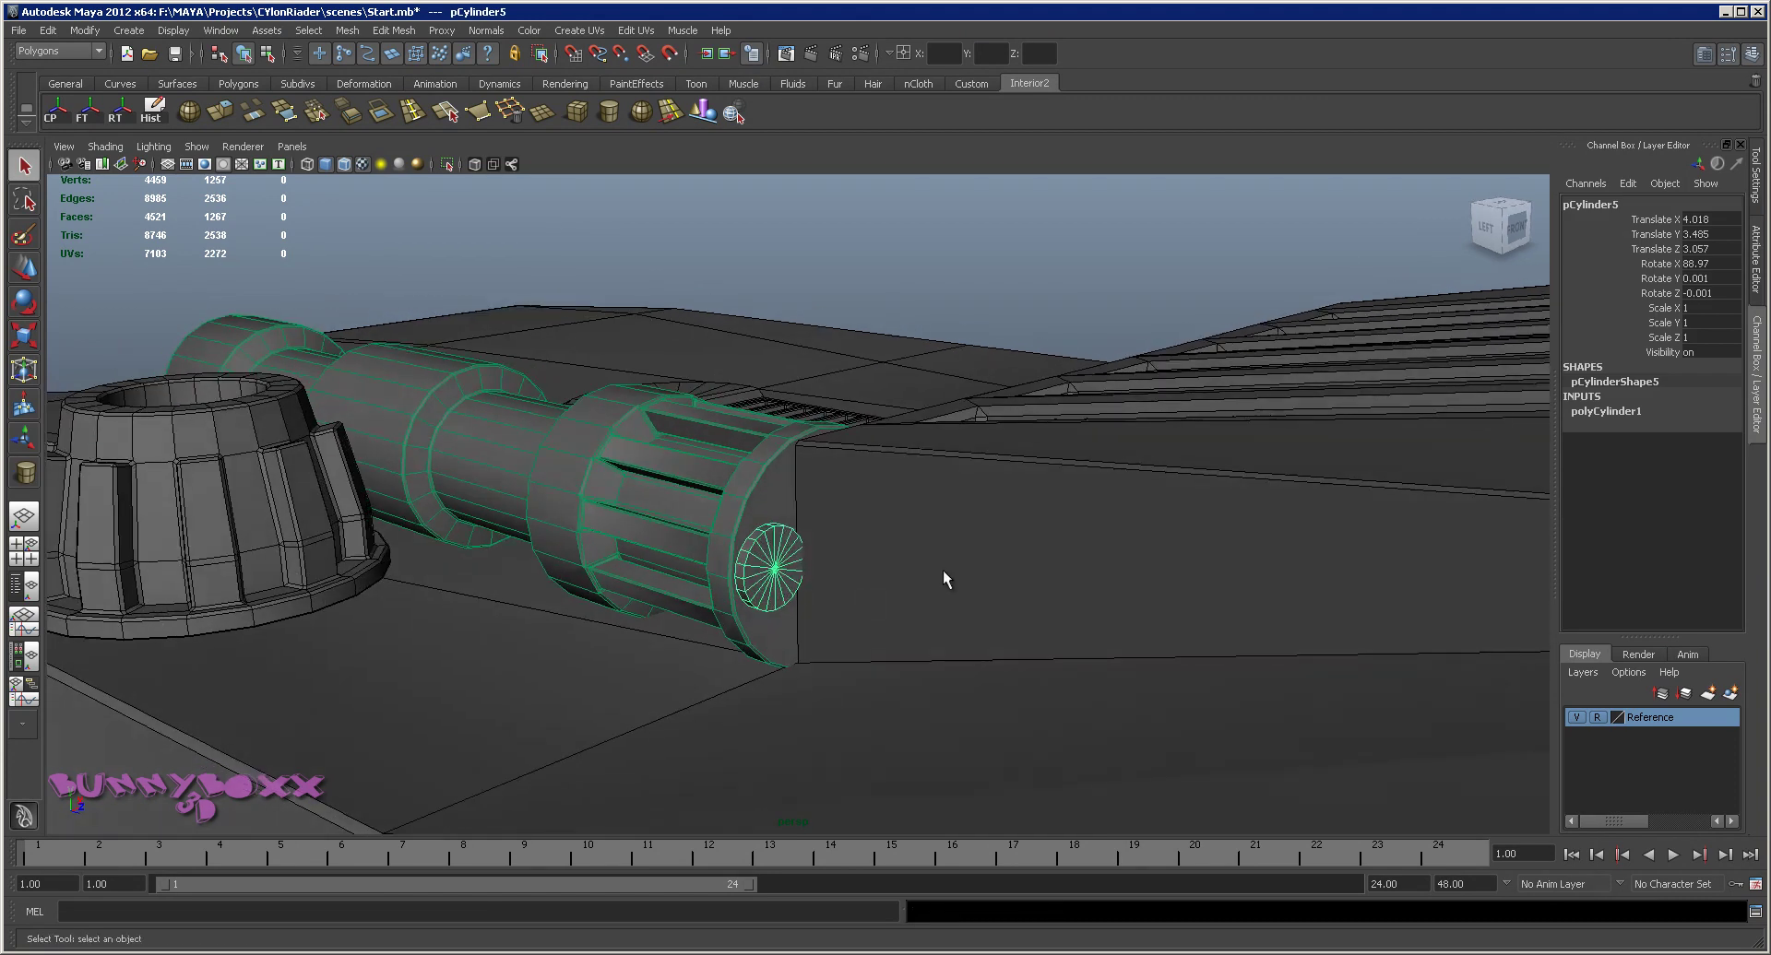
{"action": "left_click", "coordinate": [1648, 413]}
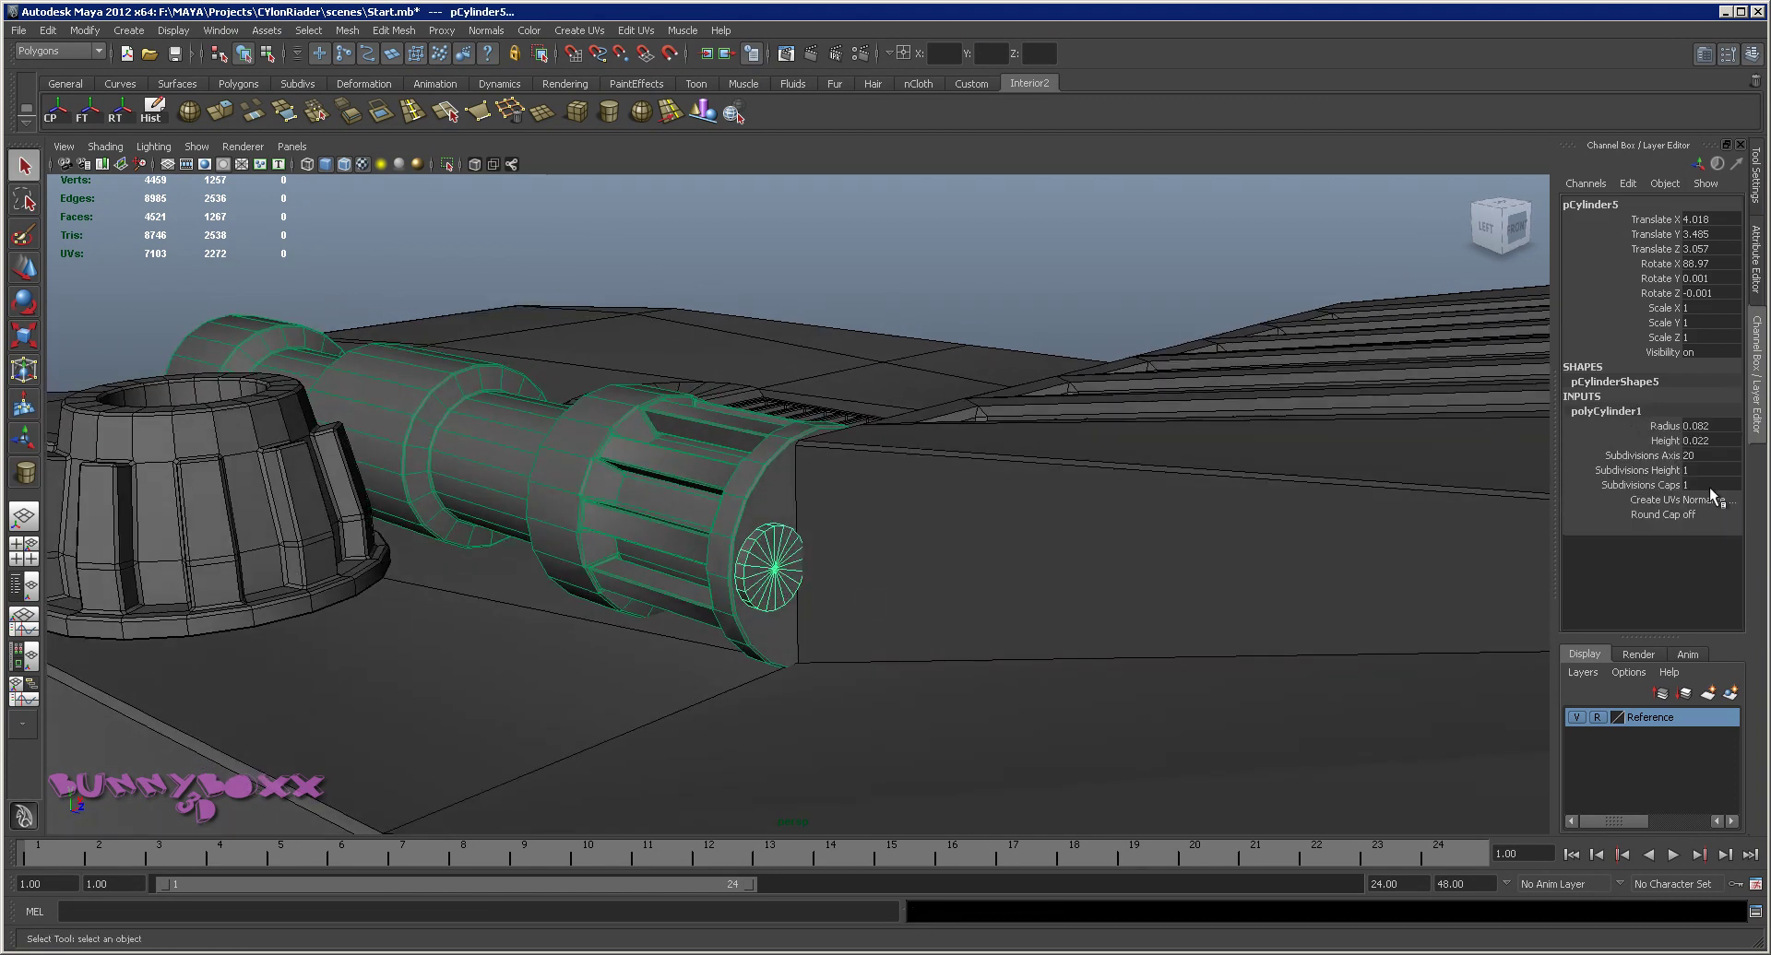
{"action": "type", "text": "0"}
{"action": "key", "text": "Return"}
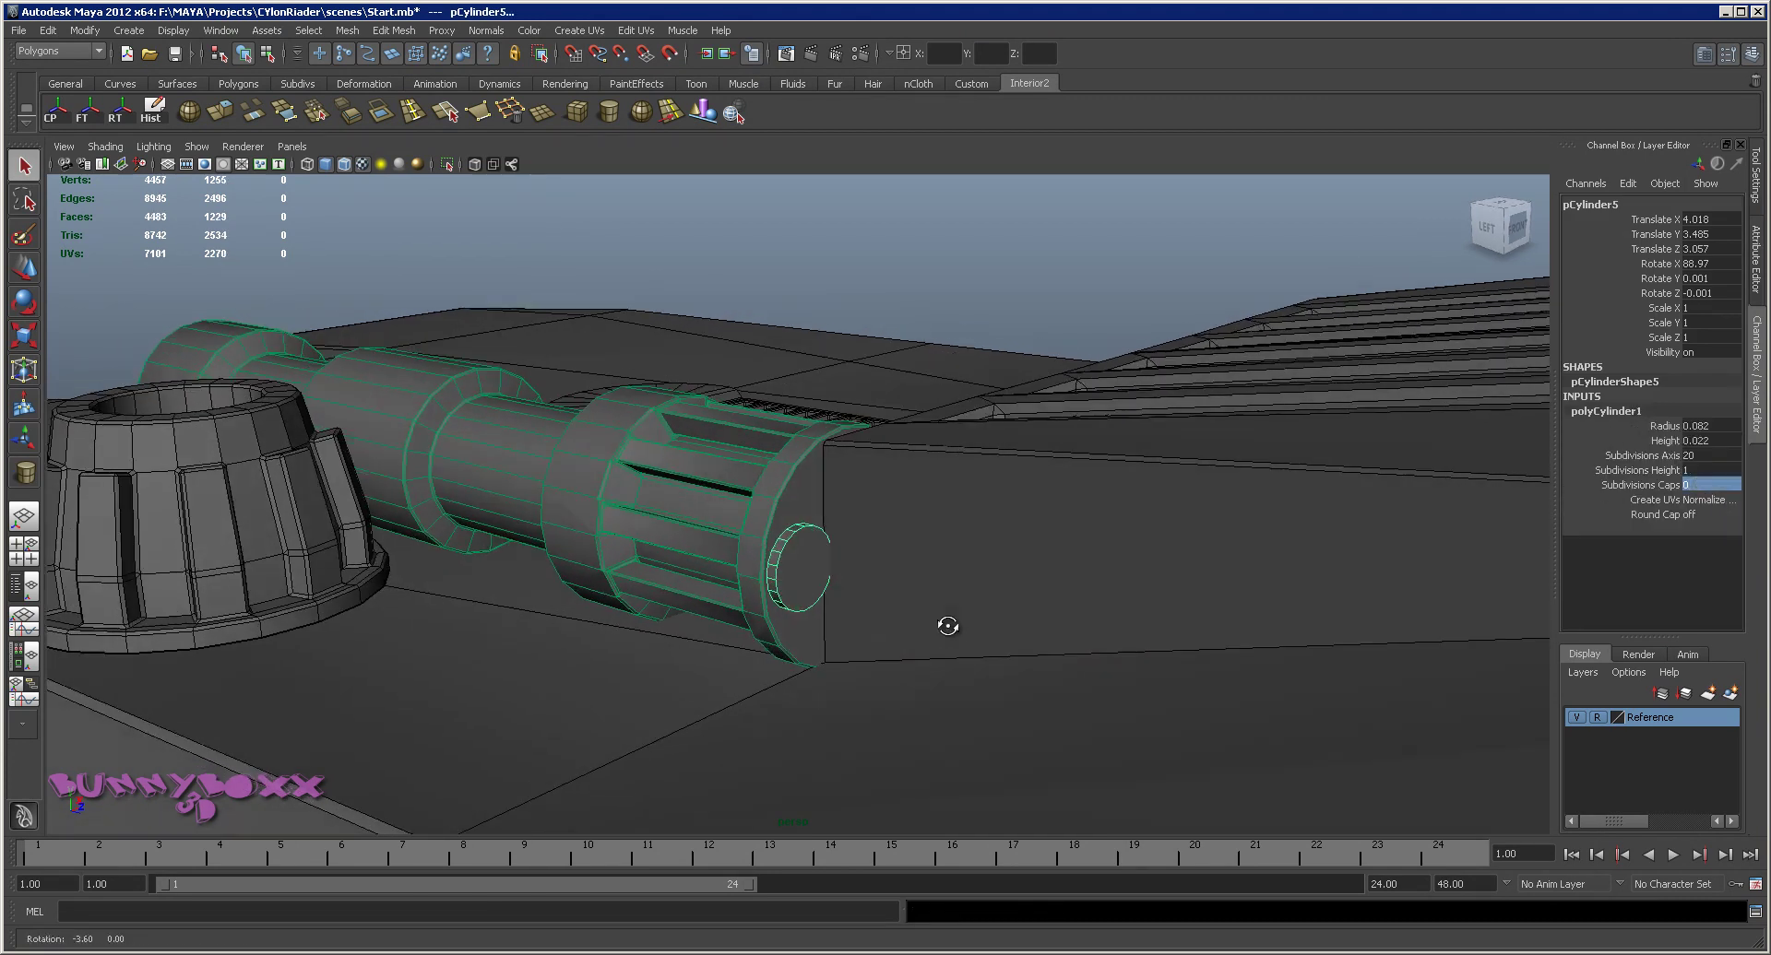
Select one cap face of the new disc cylinder
{"action": "scroll", "coordinate": [943, 613], "scroll_direction": "up", "scroll_amount": 2}
{"action": "scroll", "coordinate": [940, 605], "scroll_direction": "up", "scroll_amount": 5}
{"action": "mouse_move", "coordinate": [679, 384]}
{"action": "right_mouse_down"}
{"action": "mouse_move", "coordinate": [682, 407]}
{"action": "mouse_move", "coordinate": [729, 390]}
{"action": "right_mouse_up"}
{"action": "left_click", "coordinate": [686, 408]}
{"action": "right_click", "coordinate": [684, 410], "text": "shift"}
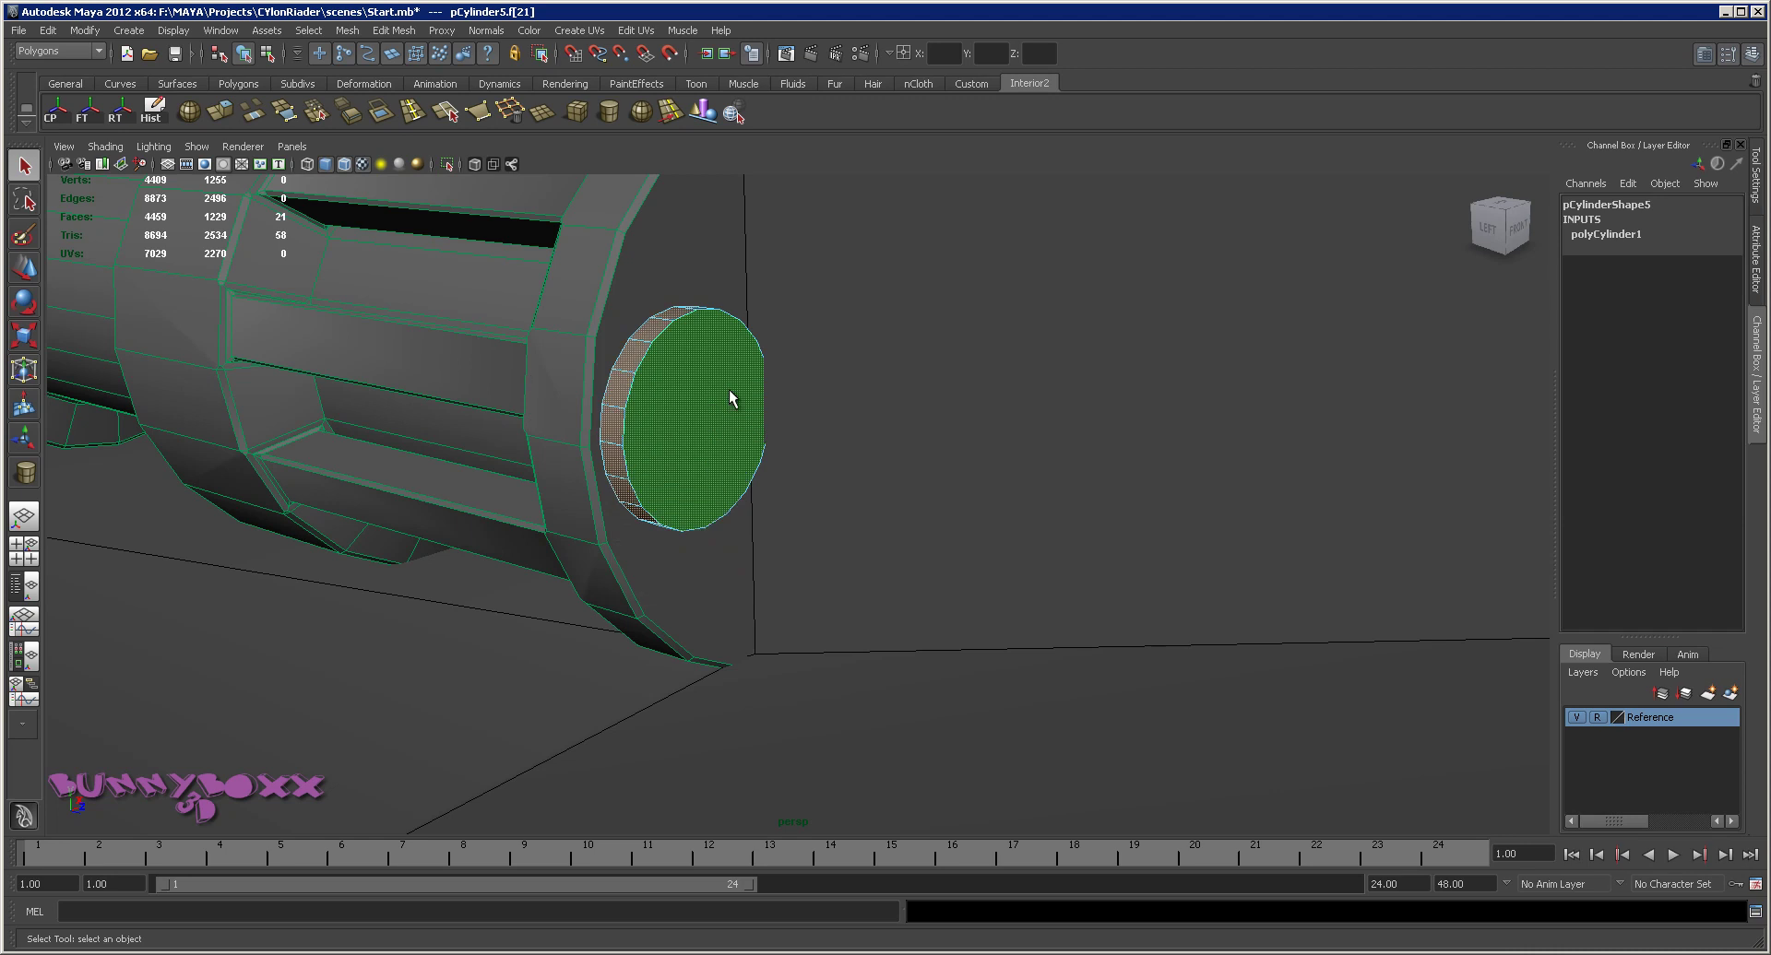
{"action": "right_click", "coordinate": [697, 411], "text": "ctrl"}
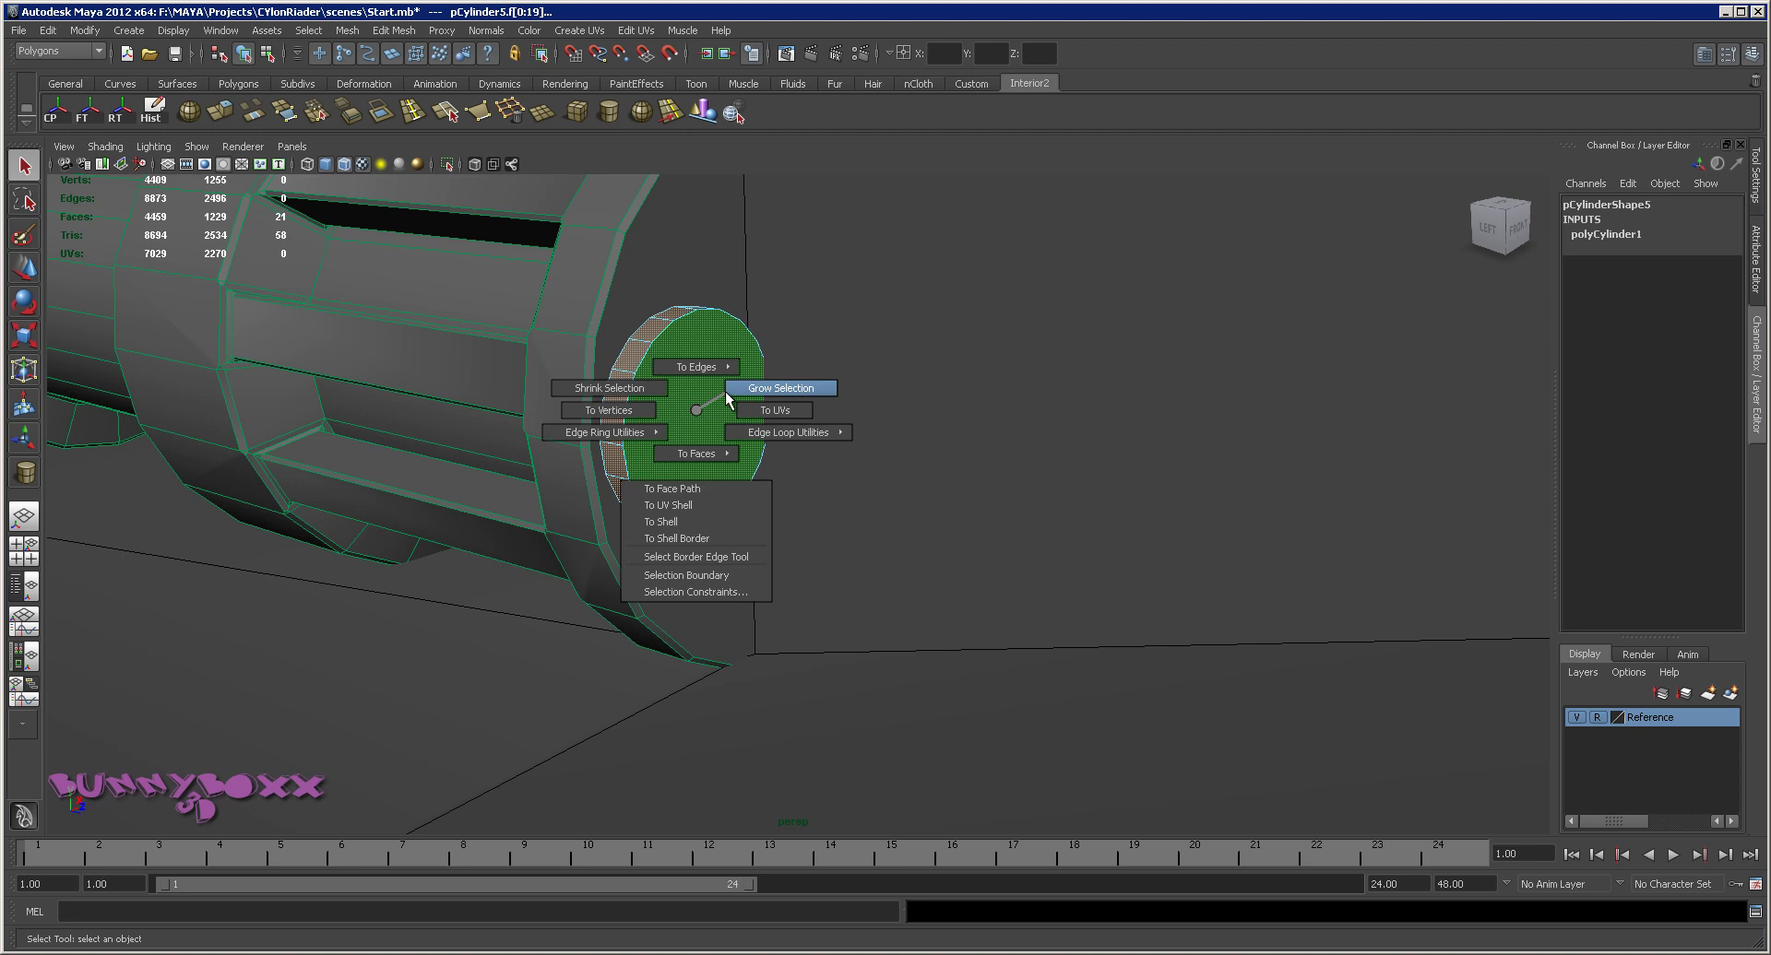
{"action": "left_click", "coordinate": [697, 402]}
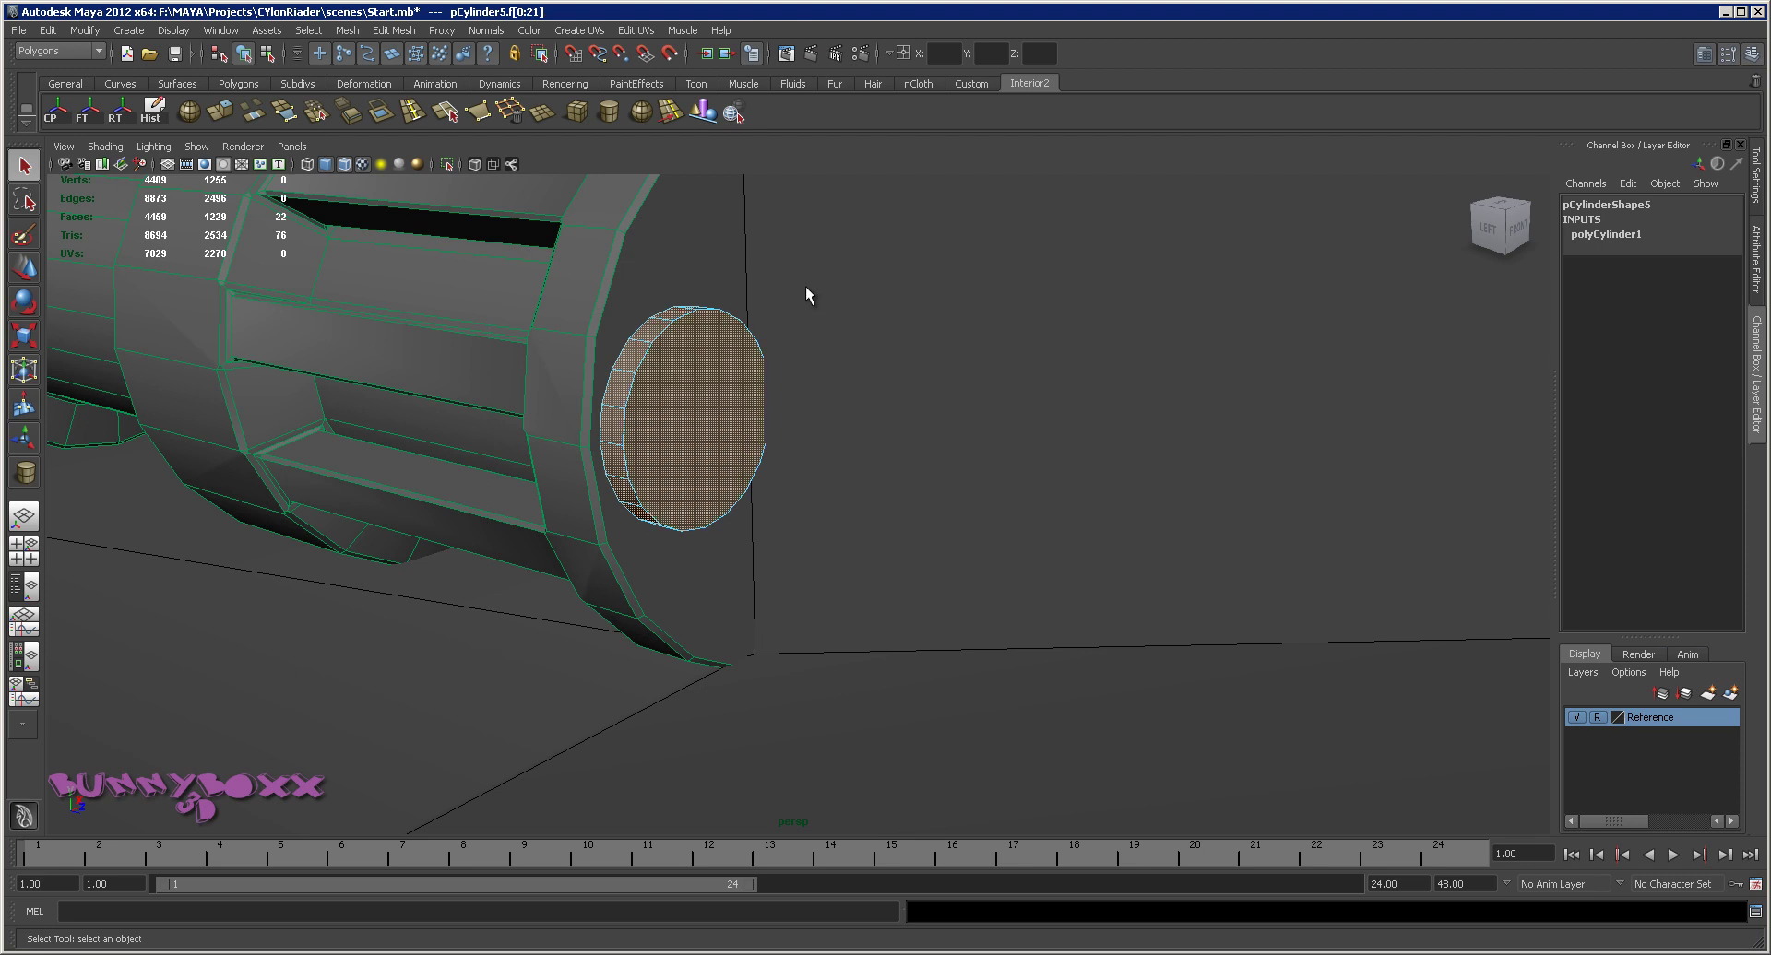
Isolate the disc cylinder, delete its selected cap face, then show the whole scene again
{"action": "left_click_drag", "start_coordinate": [805, 288], "coordinate": [609, 495], "text": "ctrl+alt"}
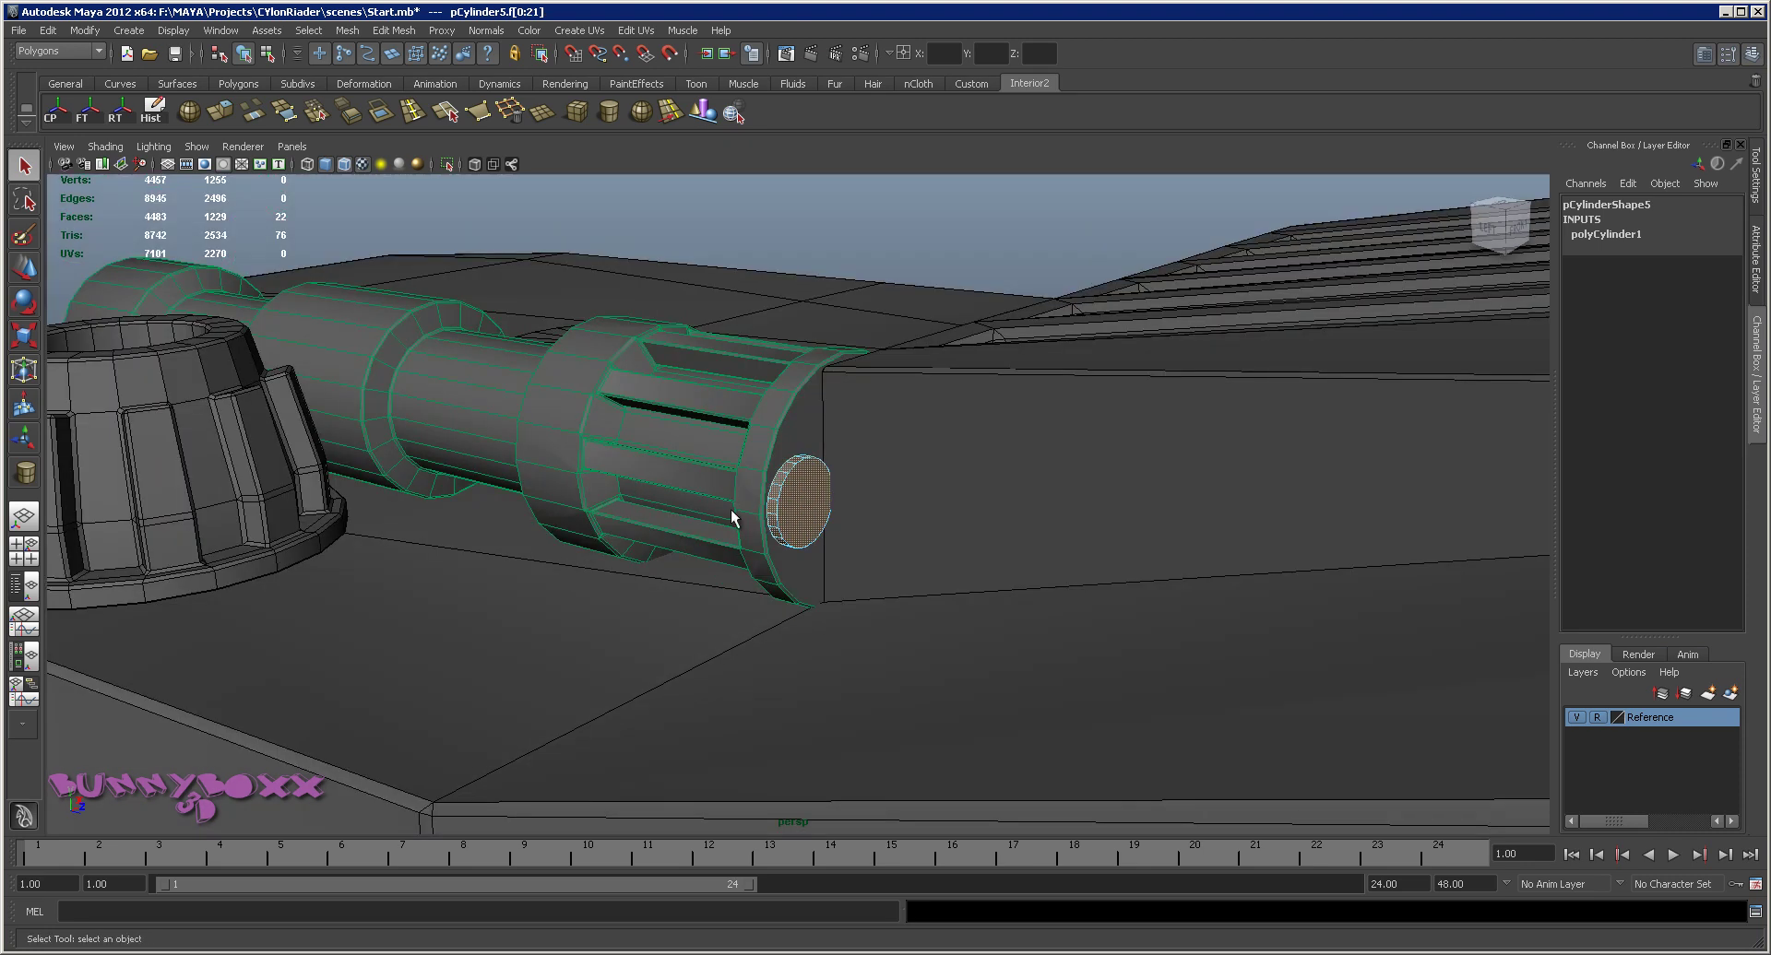
{"action": "scroll", "coordinate": [732, 518], "scroll_direction": "up", "scroll_amount": 2}
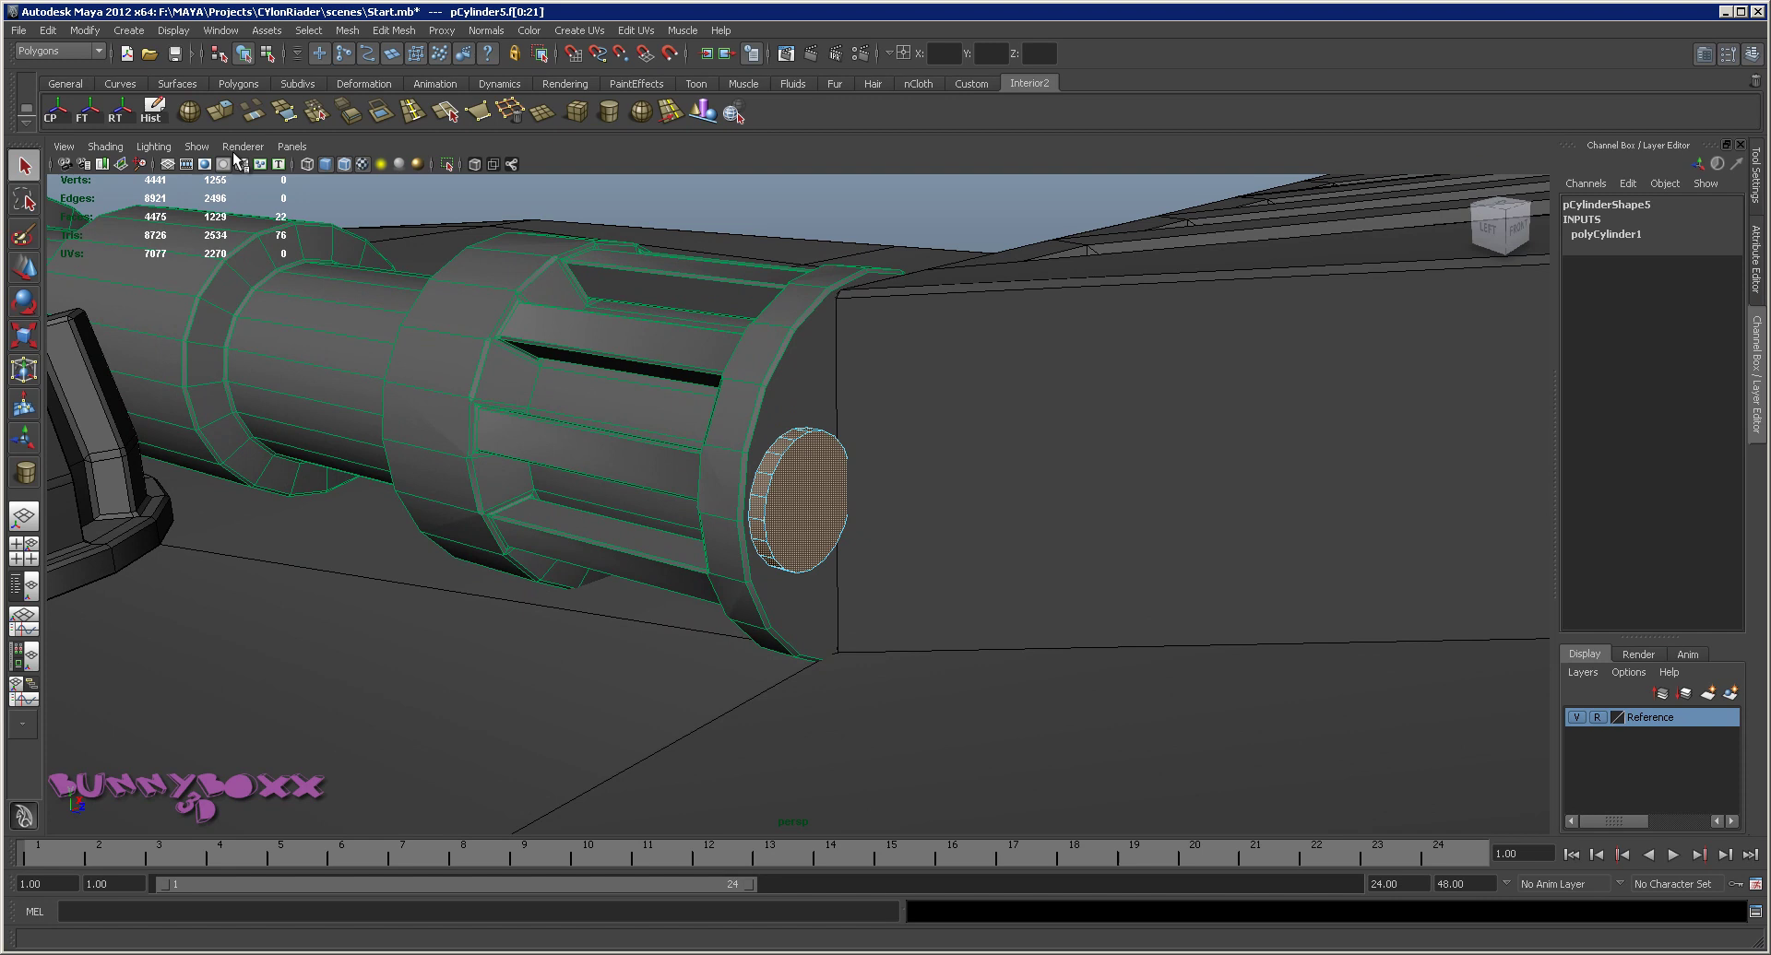
{"action": "left_click", "coordinate": [221, 147]}
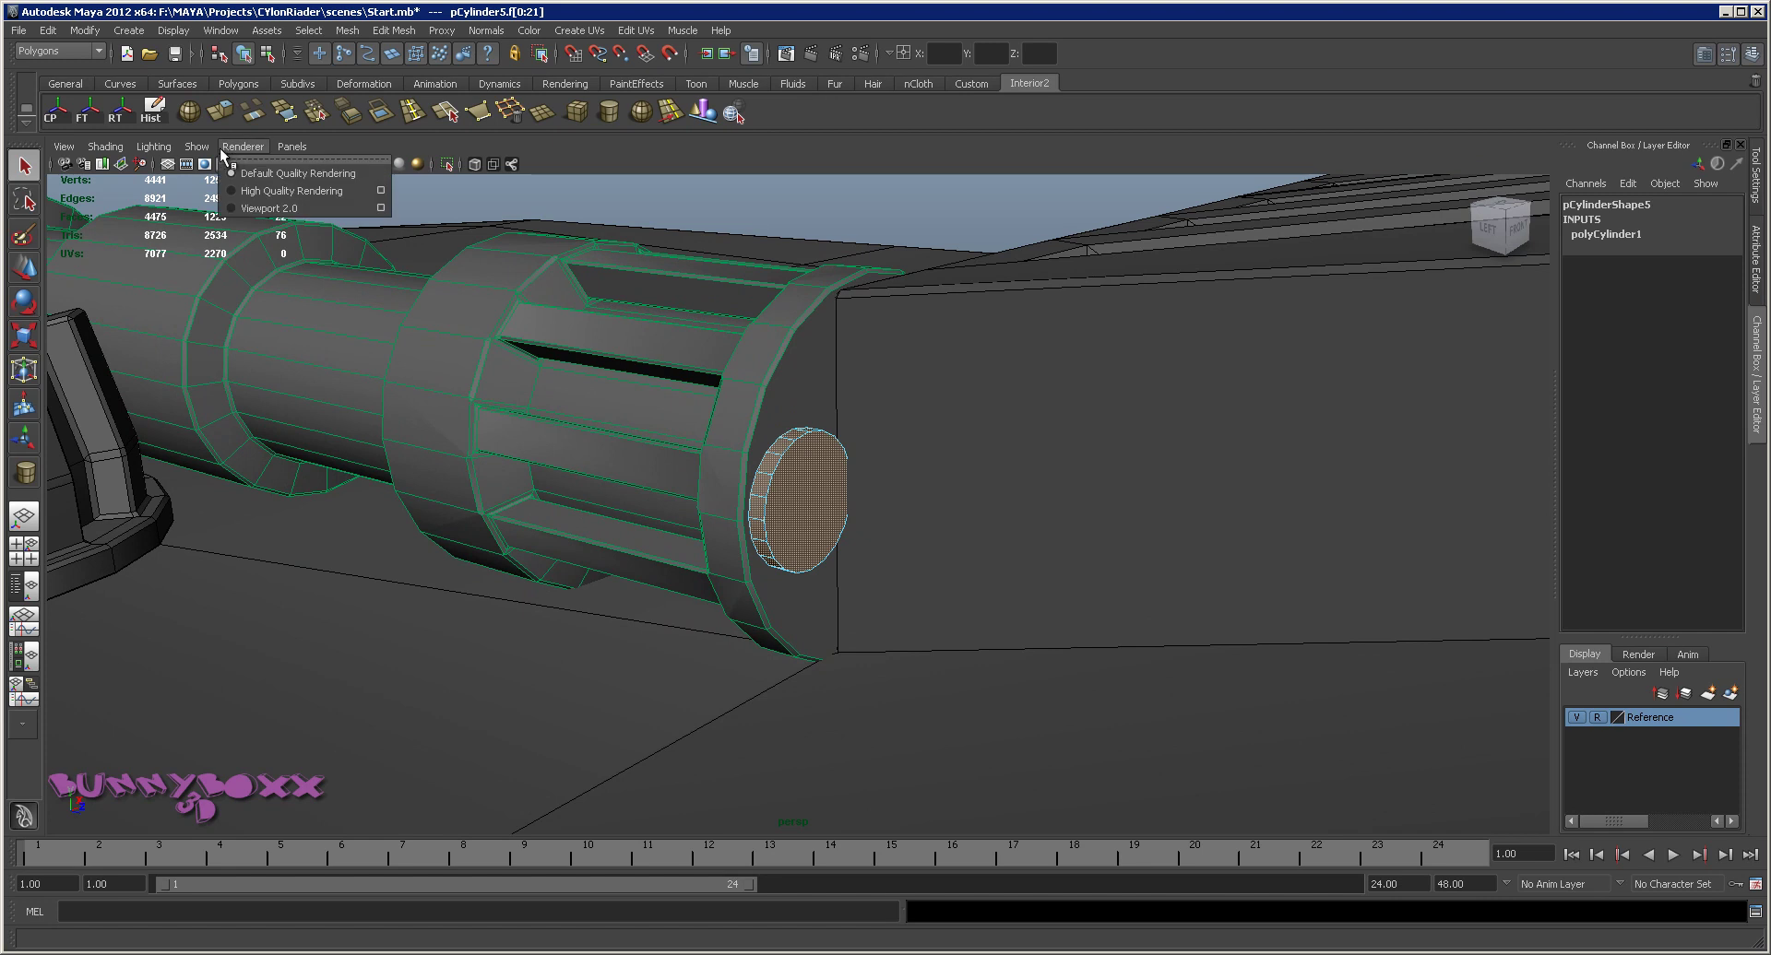
{"action": "left_click", "coordinate": [368, 179]}
{"action": "mouse_move", "coordinate": [812, 461]}
{"action": "left_mouse_down", "text": "alt"}
{"action": "mouse_move", "coordinate": [857, 455]}
{"action": "mouse_move", "coordinate": [796, 484]}
{"action": "left_mouse_up", "text": "alt"}
{"action": "key", "text": "Delete"}
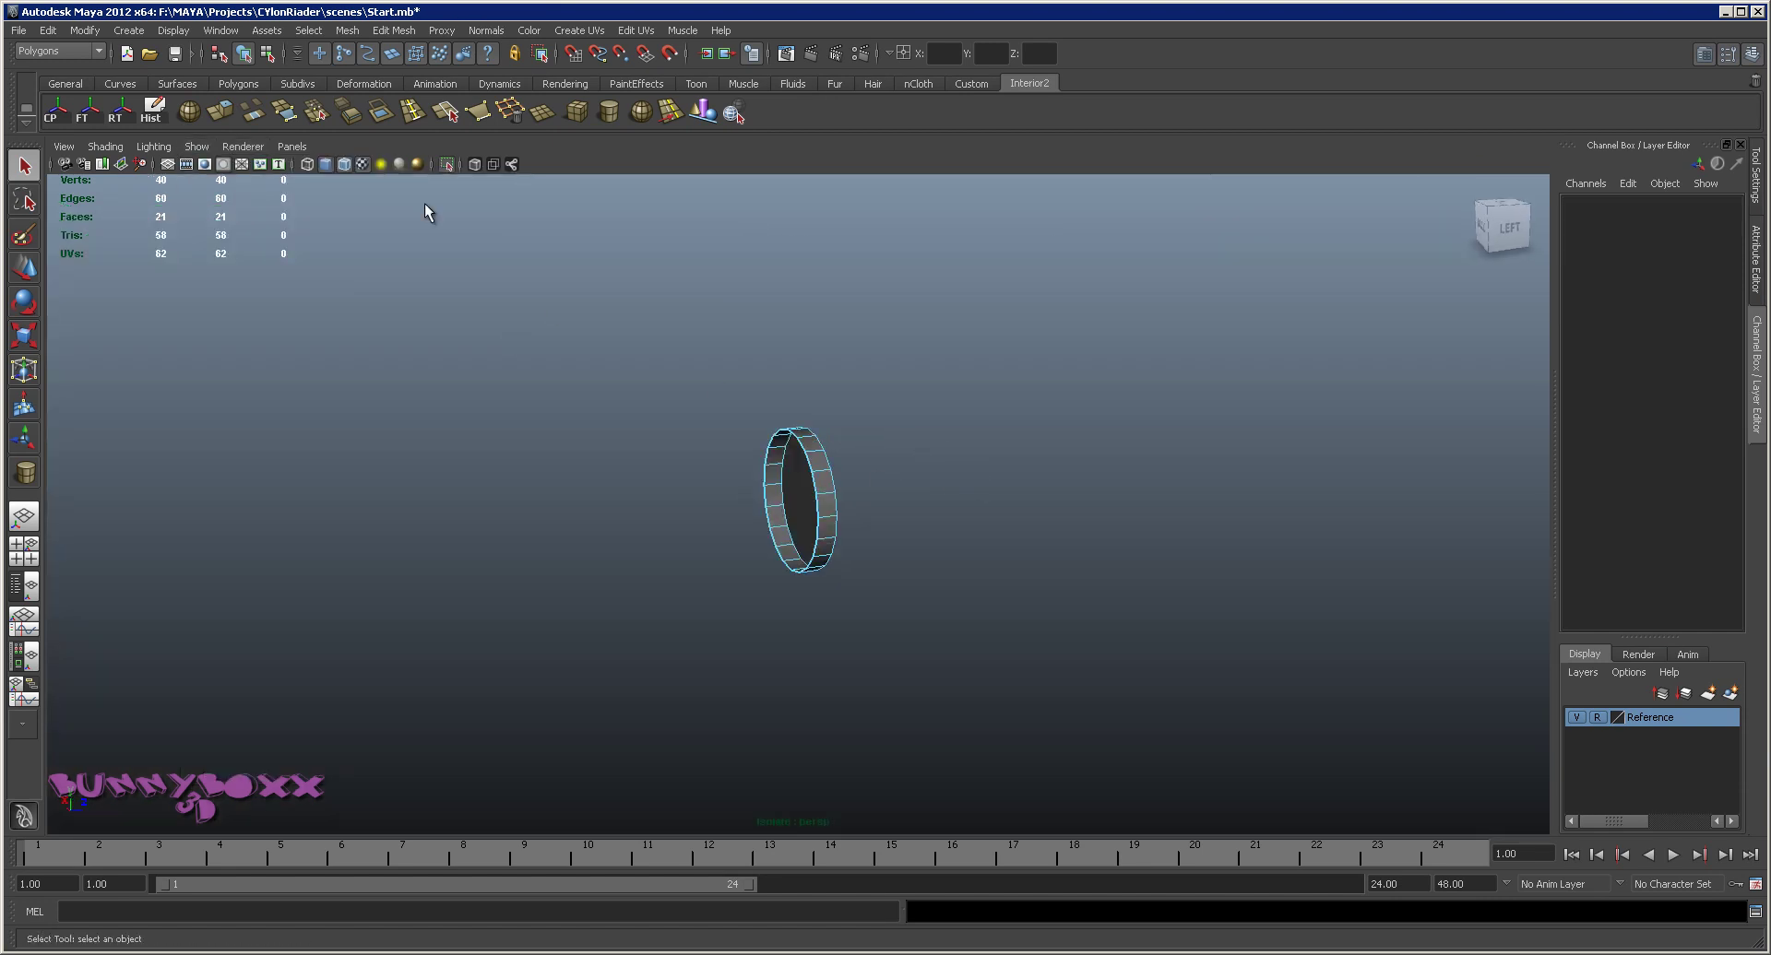
{"action": "left_click", "coordinate": [198, 147]}
{"action": "mouse_move", "coordinate": [235, 173]}
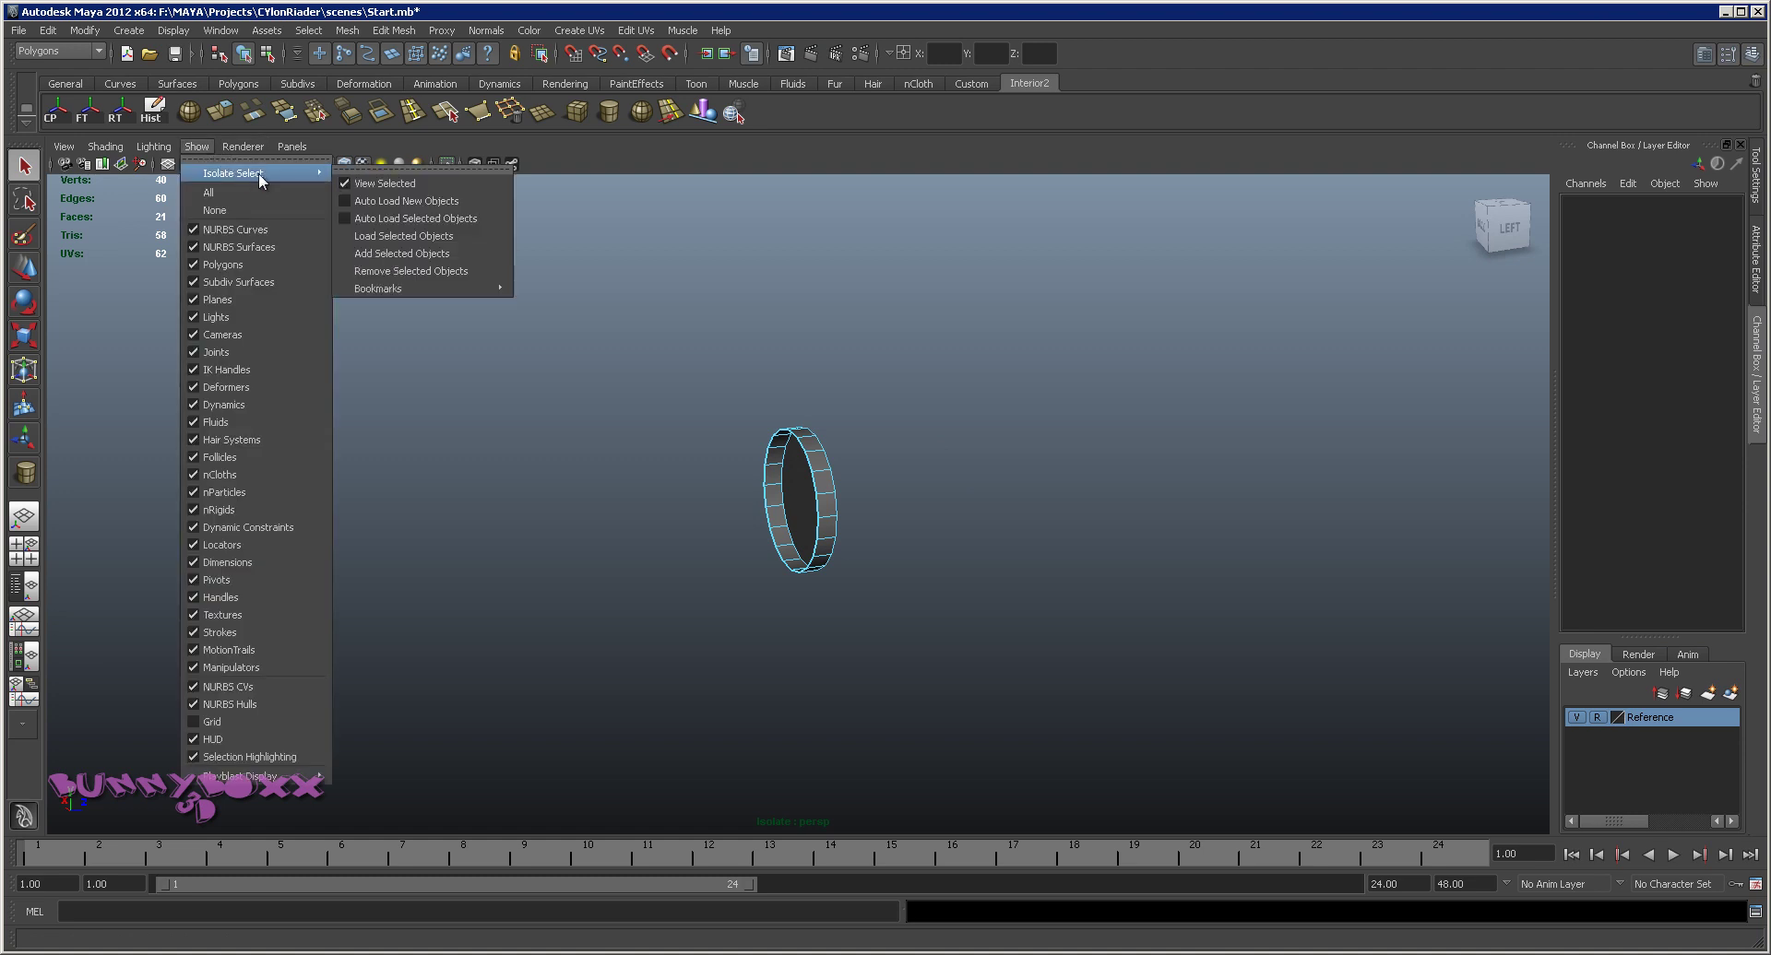
{"action": "left_click", "coordinate": [356, 185]}
{"action": "left_click_drag", "start_coordinate": [922, 348], "coordinate": [775, 391], "text": "alt"}
{"action": "right_click", "coordinate": [827, 522]}
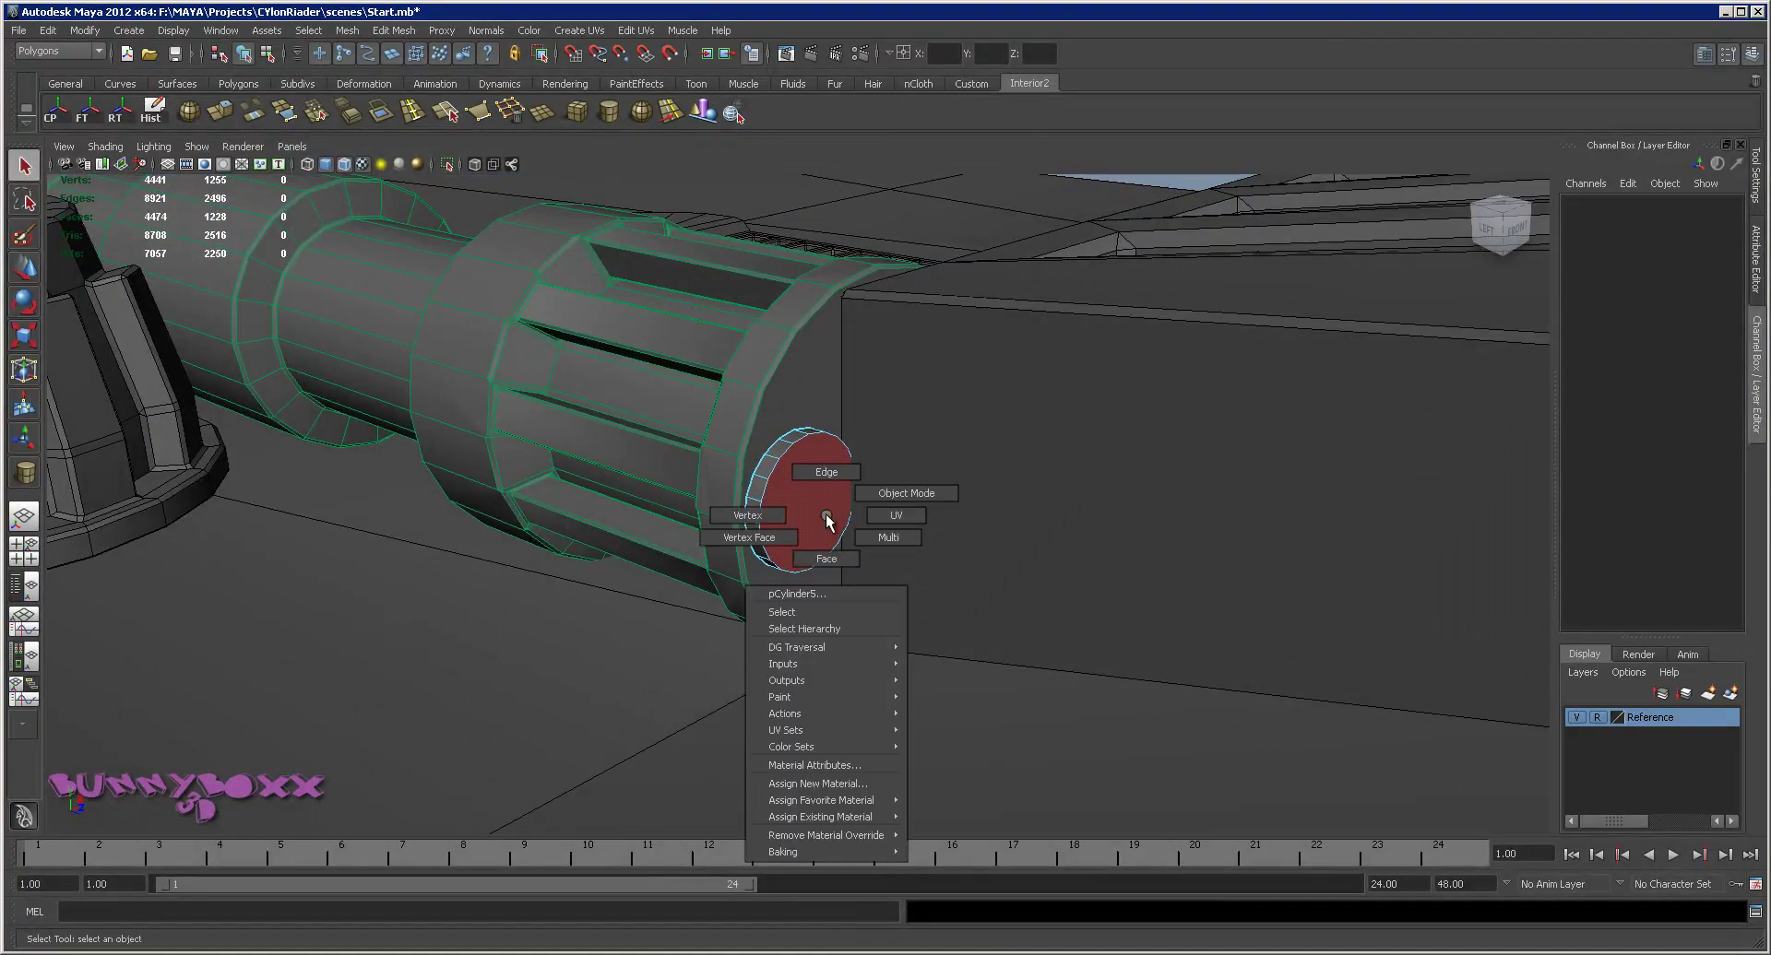
Extrude the disc's front face with thickness 0.12 and offset 0.1, then turn off Make Live
{"action": "left_click", "coordinate": [806, 516]}
{"action": "scroll", "coordinate": [812, 520], "scroll_direction": "up", "scroll_amount": 2}
{"action": "right_click", "coordinate": [839, 518], "text": "shift"}
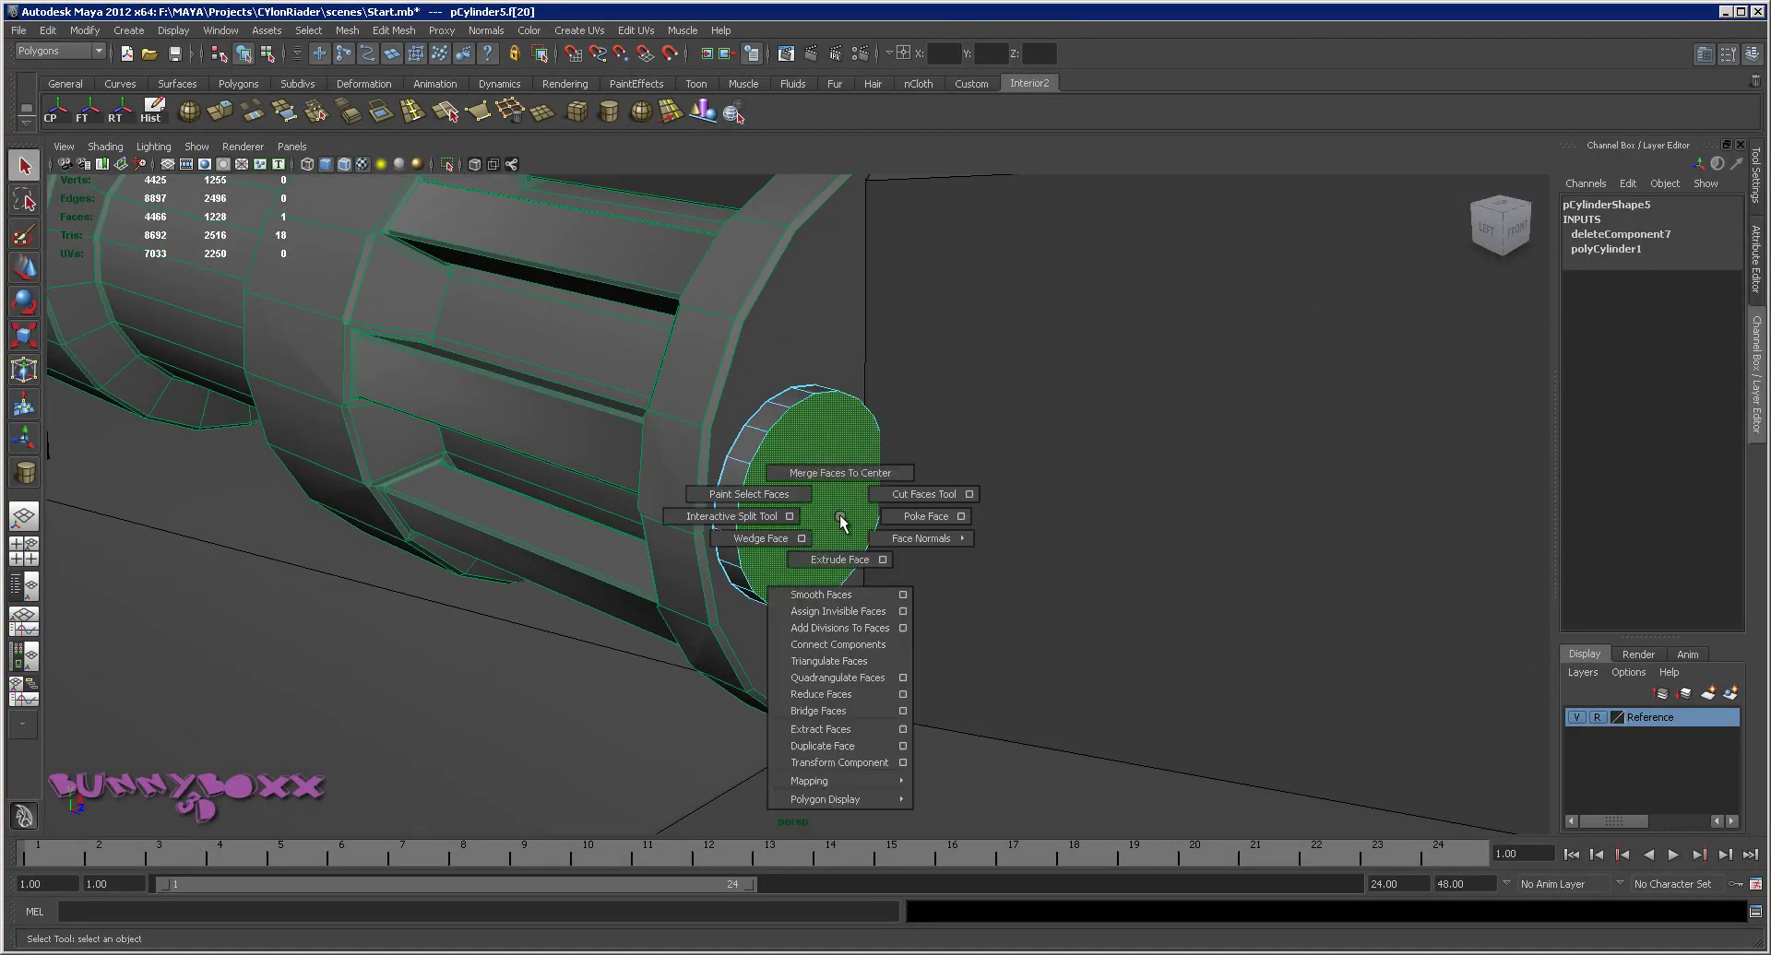
{"action": "right_click_drag", "start_coordinate": [839, 551], "coordinate": [839, 547], "text": "shift"}
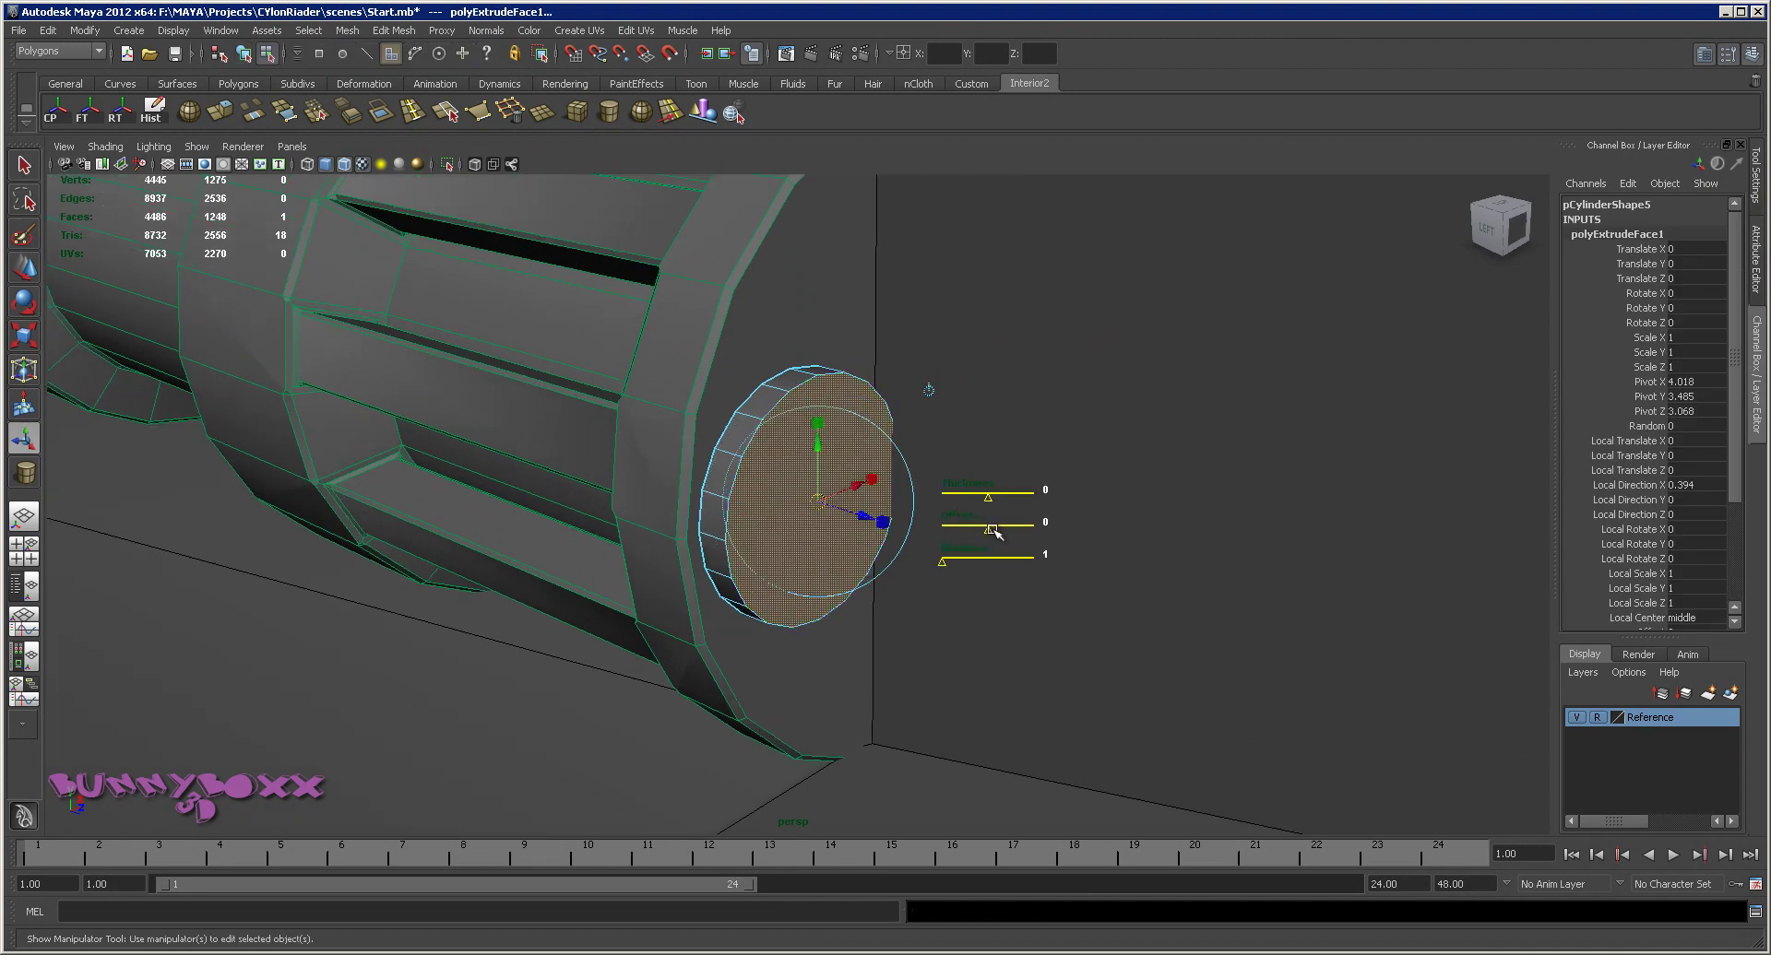
{"action": "left_click_drag", "start_coordinate": [992, 498], "coordinate": [993, 532]}
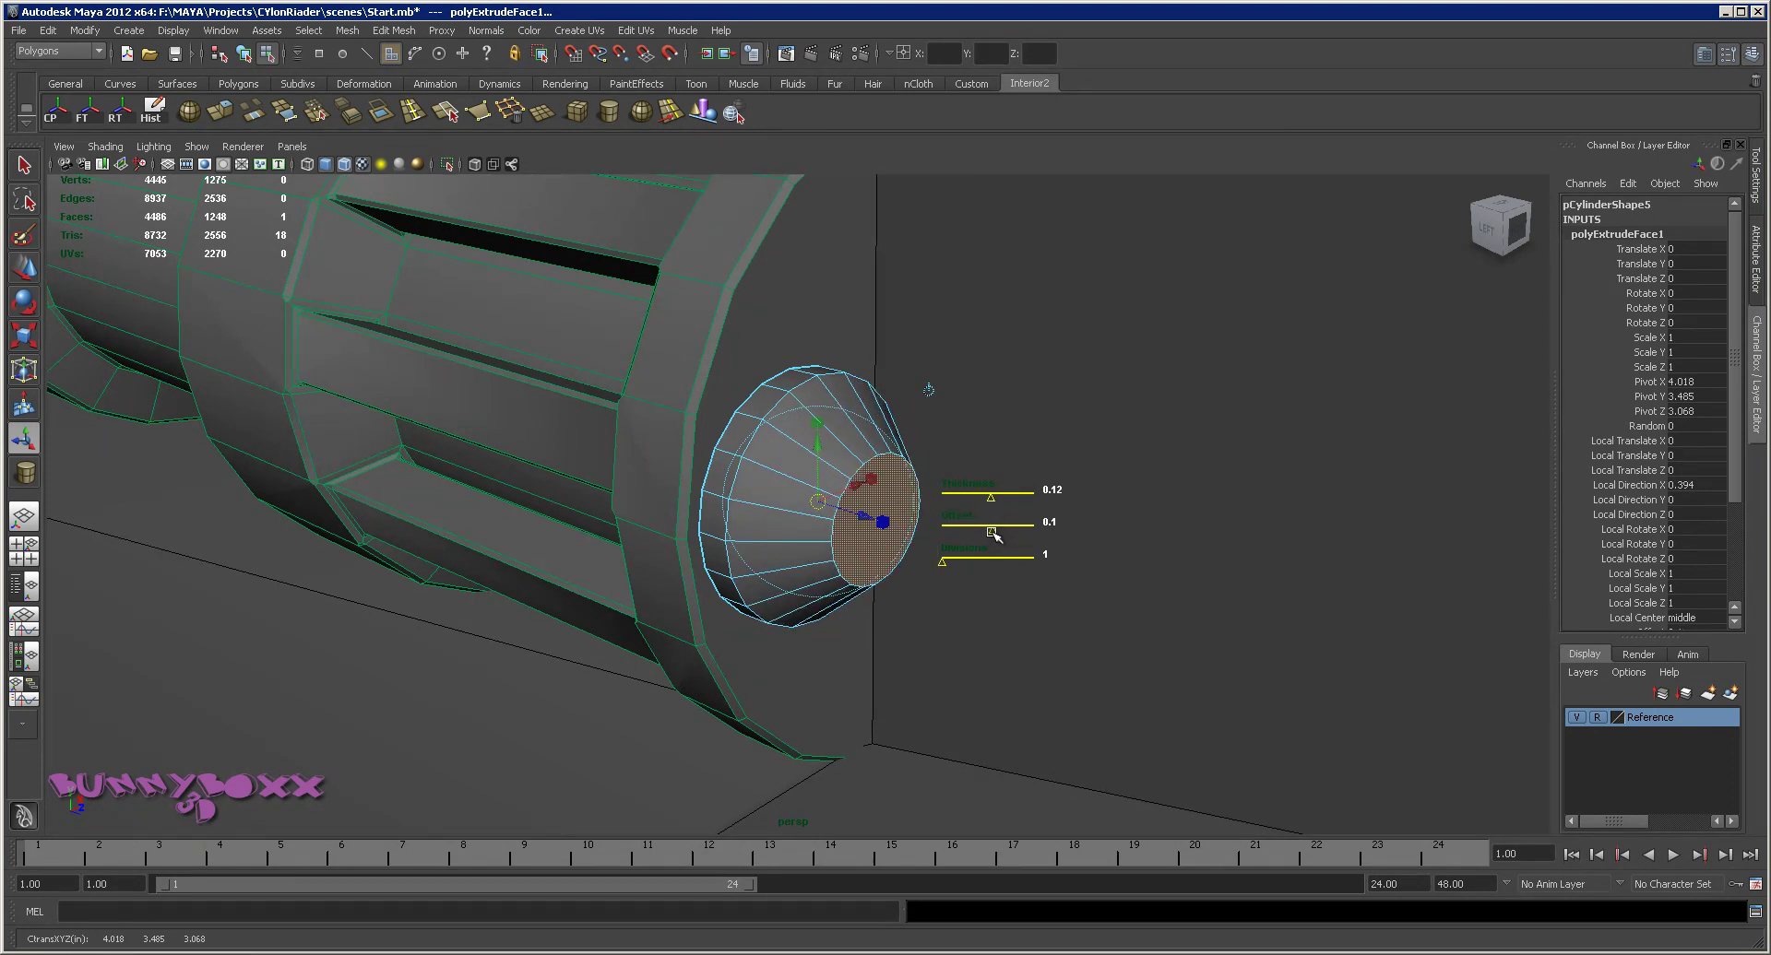
{"action": "mouse_move", "coordinate": [934, 480]}
{"action": "left_mouse_down", "text": "alt"}
{"action": "mouse_move", "coordinate": [948, 387]}
{"action": "mouse_move", "coordinate": [905, 388]}
{"action": "mouse_move", "coordinate": [884, 415]}
{"action": "mouse_move", "coordinate": [825, 387]}
{"action": "left_mouse_up", "text": "alt"}
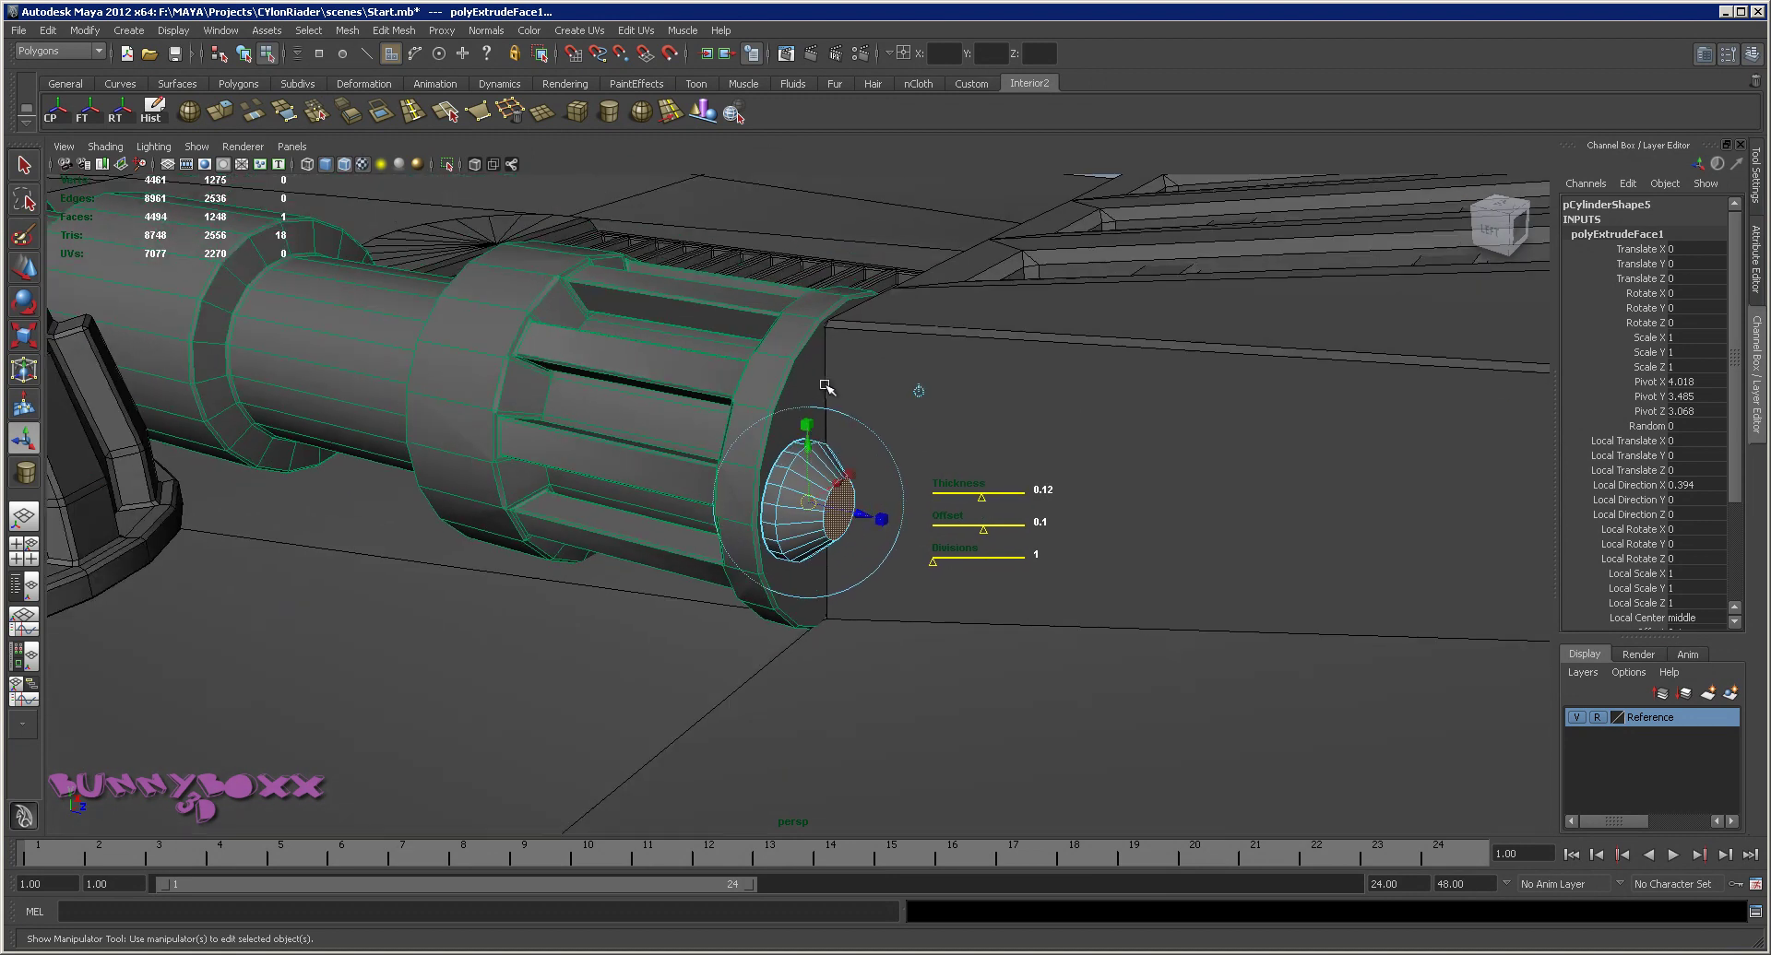
{"action": "left_click", "coordinate": [733, 113]}
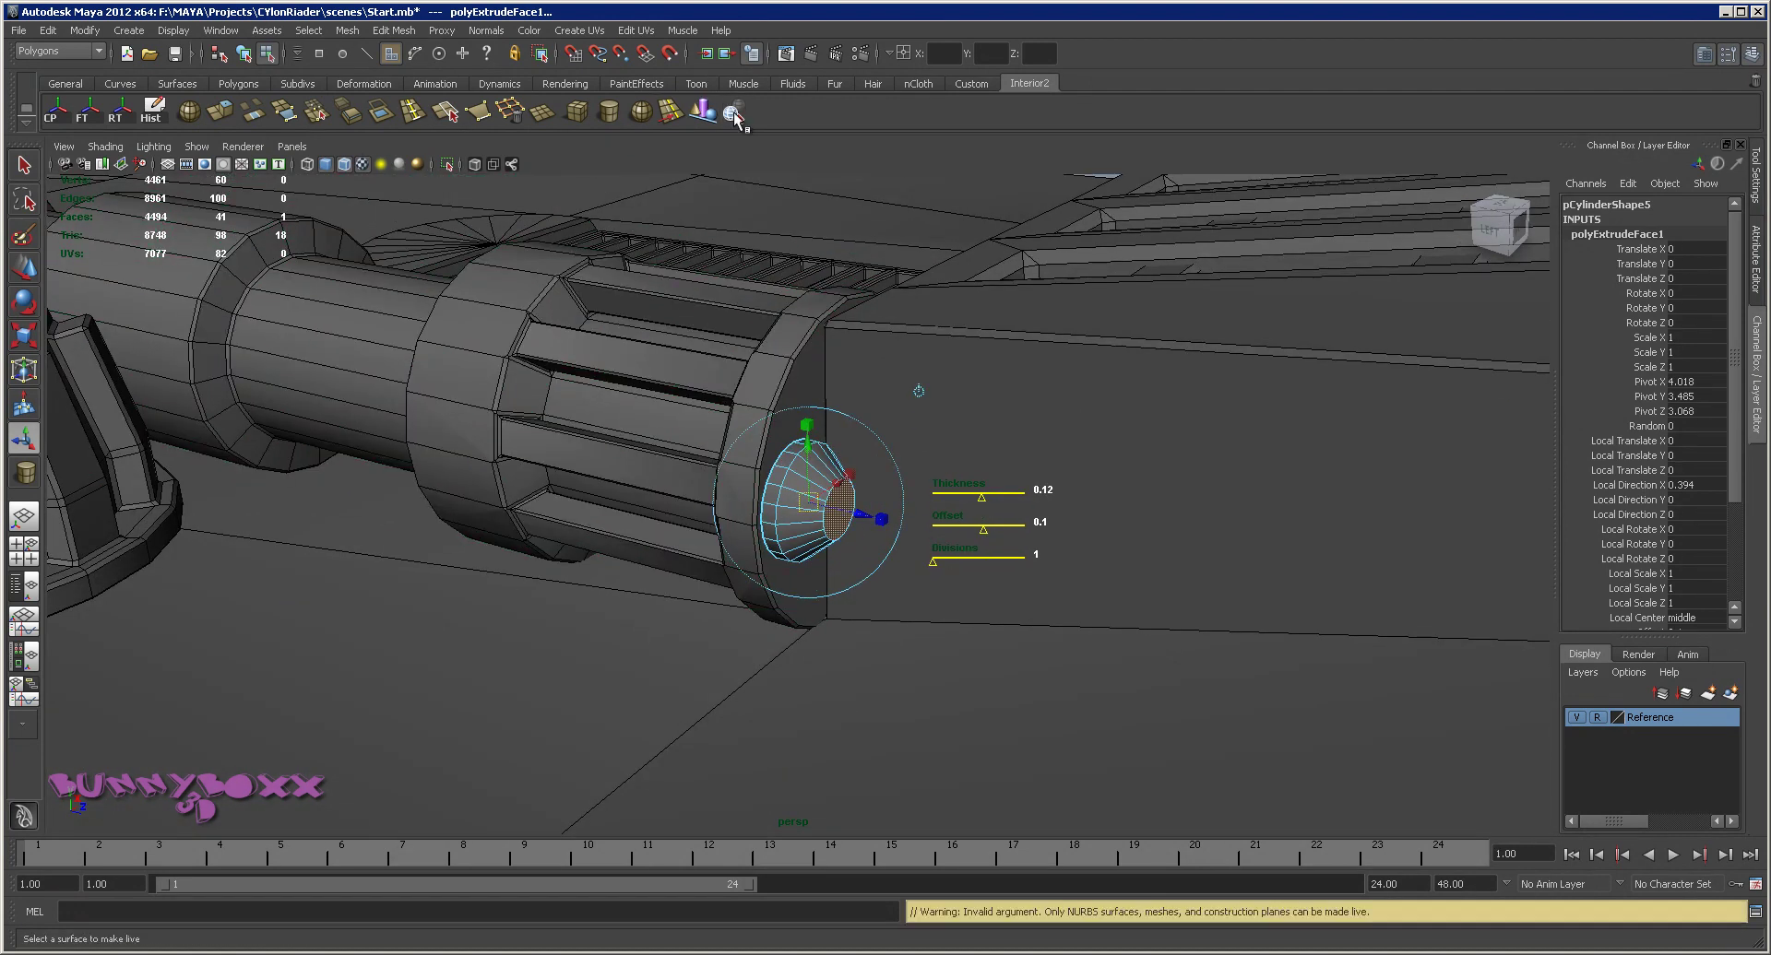
{"action": "right_click_drag", "start_coordinate": [738, 391], "coordinate": [809, 475]}
Orbit around the upper gun and select the cone cap on its barrel
{"action": "left_click", "coordinate": [817, 489]}
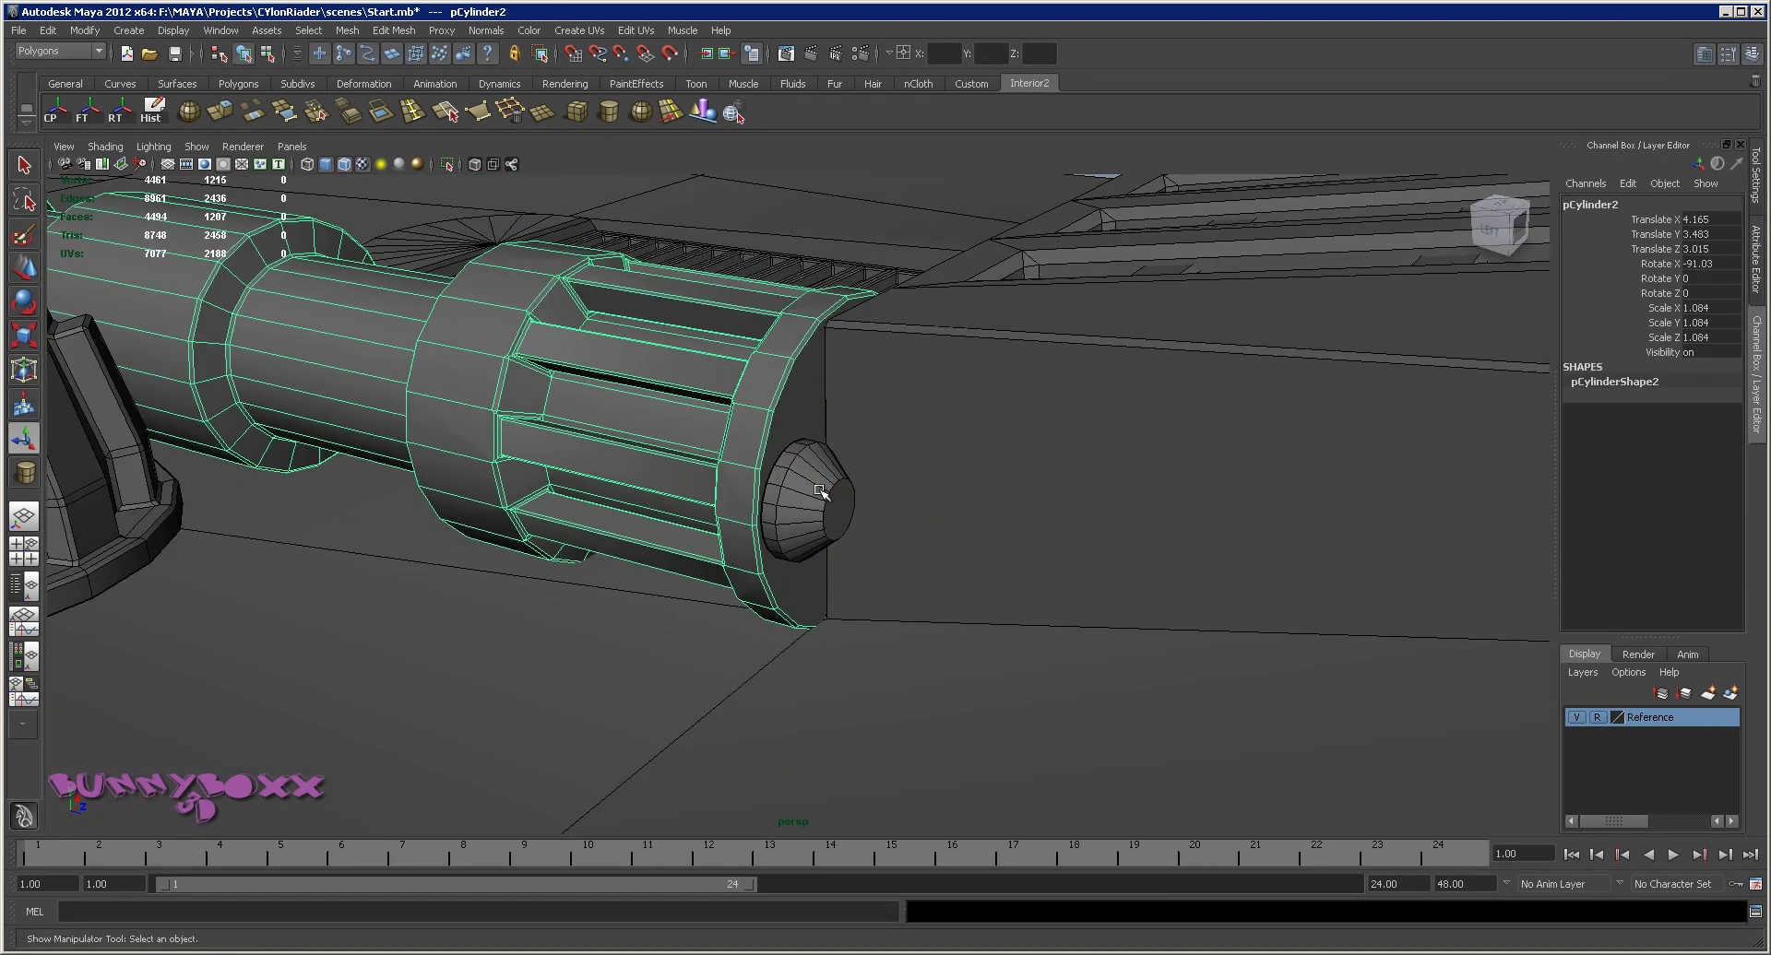
{"action": "left_click", "coordinate": [819, 491]}
{"action": "scroll", "coordinate": [819, 491], "scroll_direction": "down", "scroll_amount": 5}
{"action": "left_click_drag", "start_coordinate": [819, 490], "coordinate": [847, 426], "text": "alt"}
{"action": "left_click", "coordinate": [932, 281]}
{"action": "mouse_move", "coordinate": [932, 282]}
{"action": "left_mouse_down", "text": "alt"}
{"action": "mouse_move", "coordinate": [892, 402]}
{"action": "mouse_move", "coordinate": [909, 411]}
{"action": "left_mouse_up", "text": "alt"}
{"action": "scroll", "coordinate": [851, 330], "scroll_direction": "up", "scroll_amount": 5}
{"action": "mouse_move", "coordinate": [851, 329]}
{"action": "left_mouse_down", "text": "alt"}
{"action": "mouse_move", "coordinate": [809, 459]}
{"action": "mouse_move", "coordinate": [672, 387]}
{"action": "left_mouse_up", "text": "alt"}
{"action": "left_click", "coordinate": [651, 378]}
Scale the pCylinder5 cone cap uniformly to about 1.073
{"action": "key", "text": "r"}
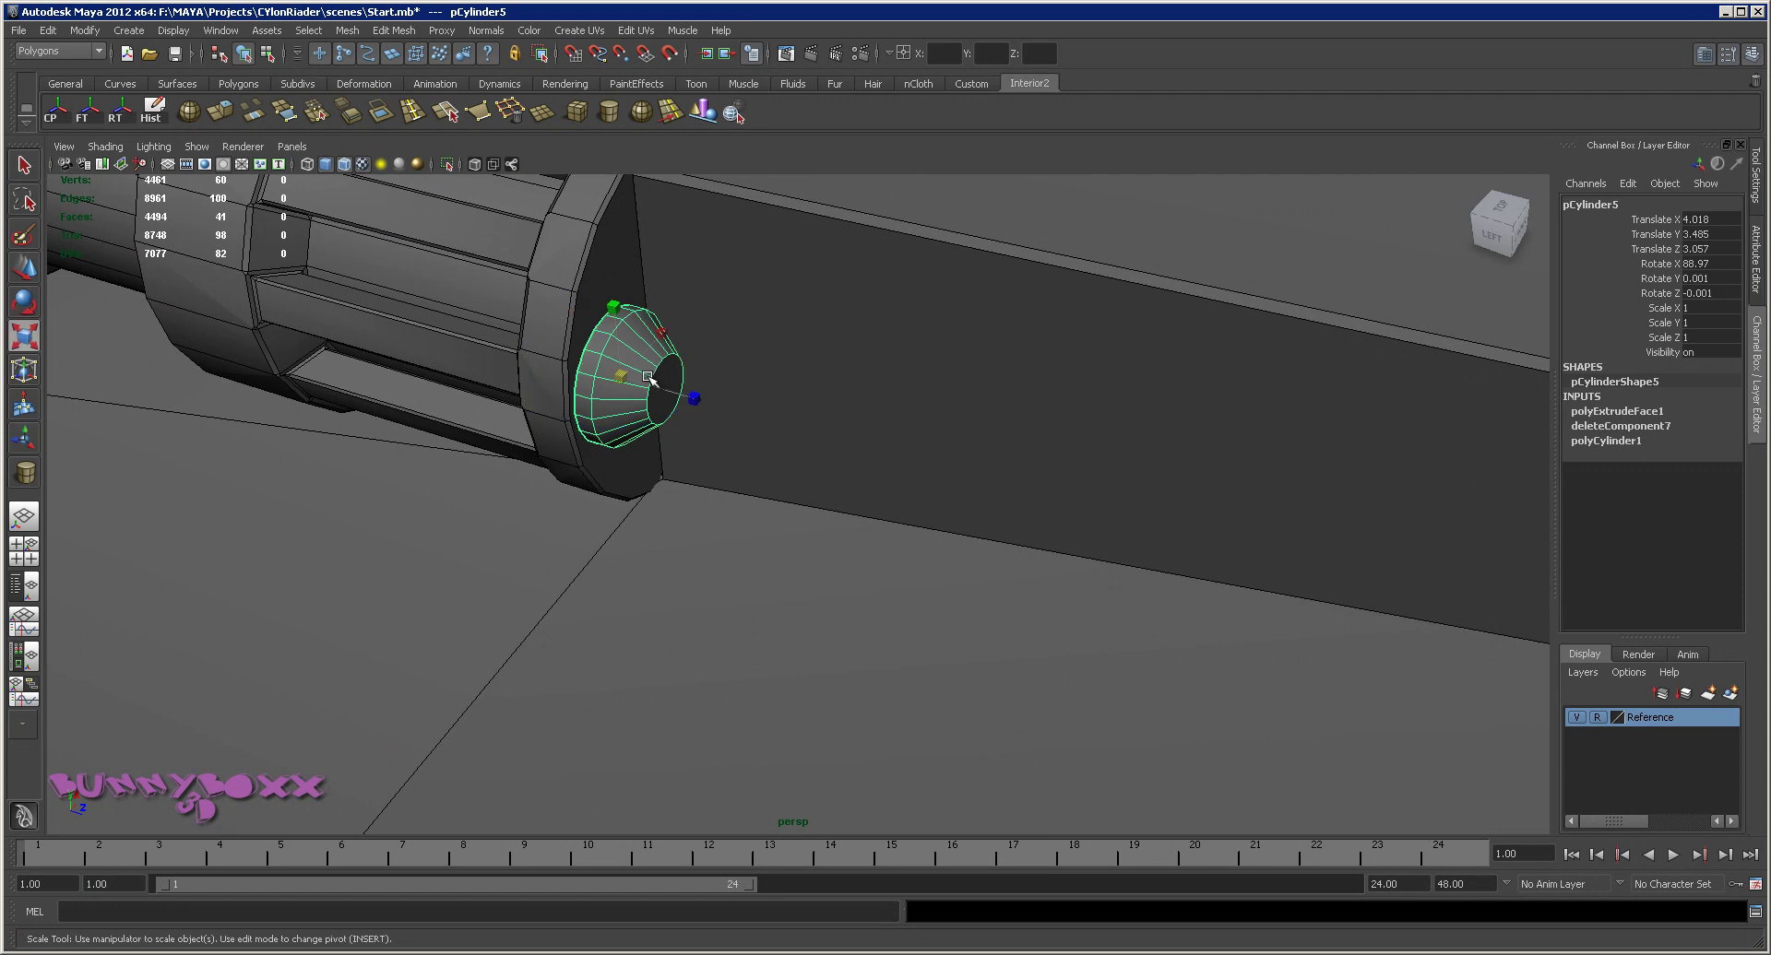
{"action": "key", "text": "w"}
{"action": "scroll", "coordinate": [645, 369], "scroll_direction": "down", "scroll_amount": 3}
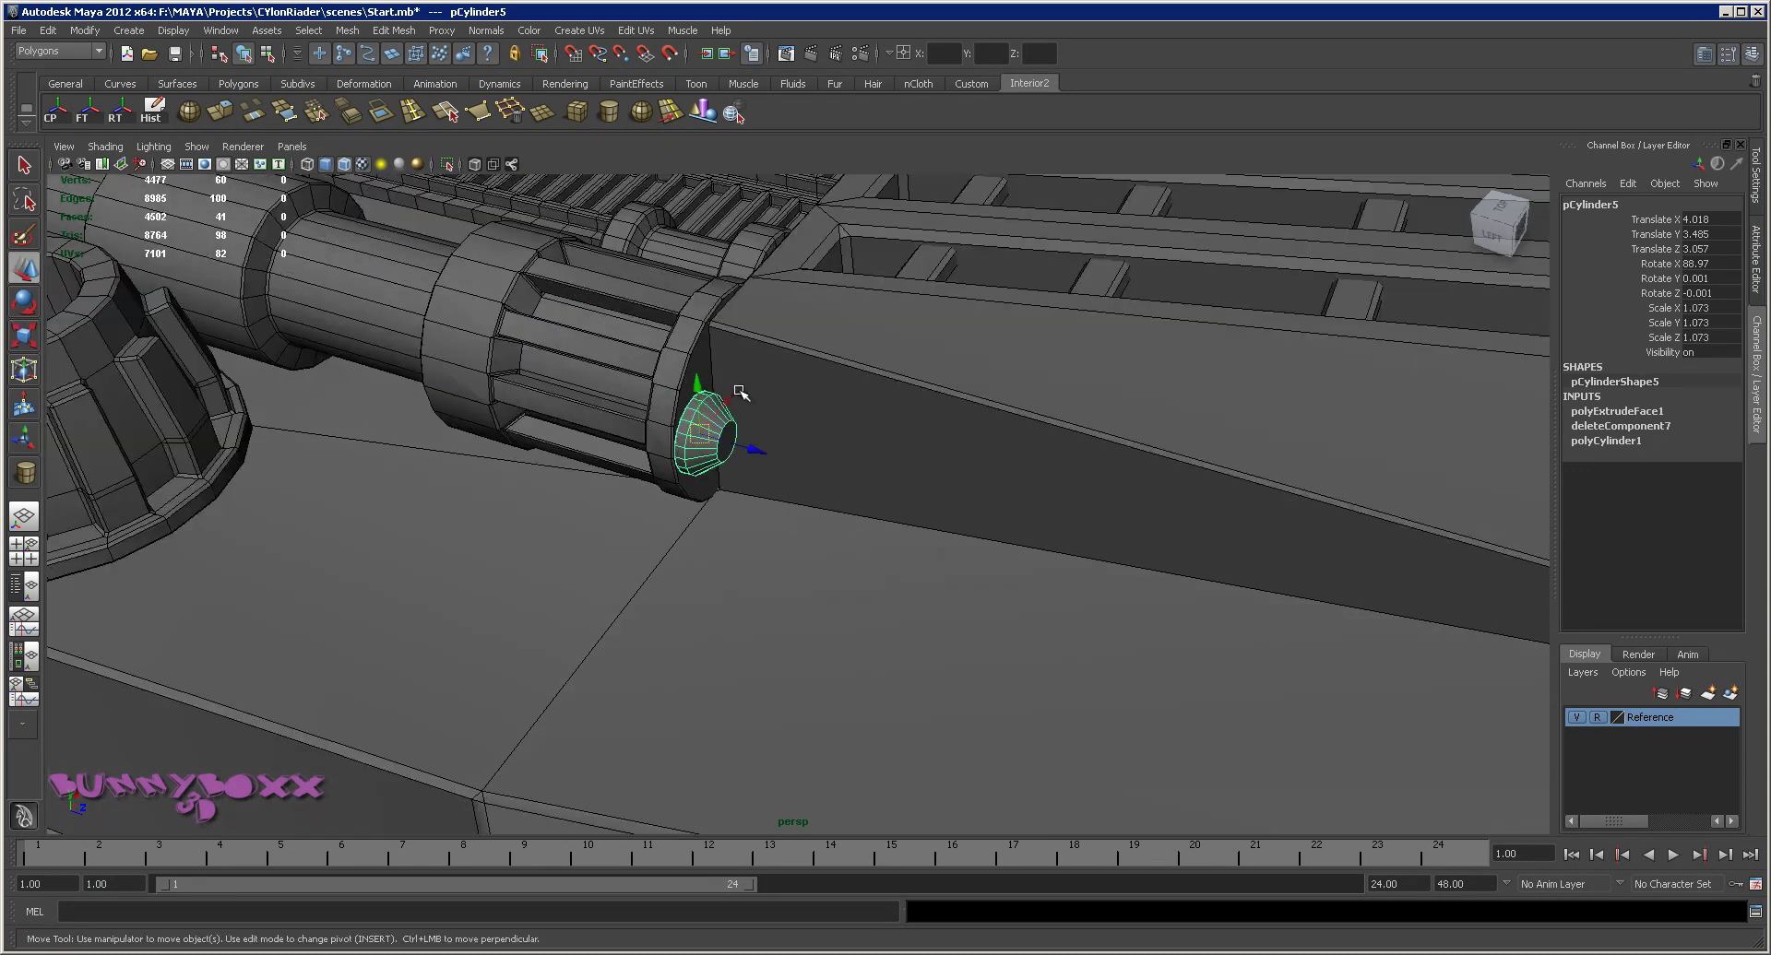
{"action": "left_click_drag", "start_coordinate": [645, 369], "coordinate": [794, 406], "text": "alt"}
{"action": "scroll", "coordinate": [798, 411], "scroll_direction": "up", "scroll_amount": 3}
Select the cone's flat cap face, then orbit out and clear the selection
{"action": "right_click_drag", "start_coordinate": [681, 378], "coordinate": [728, 369]}
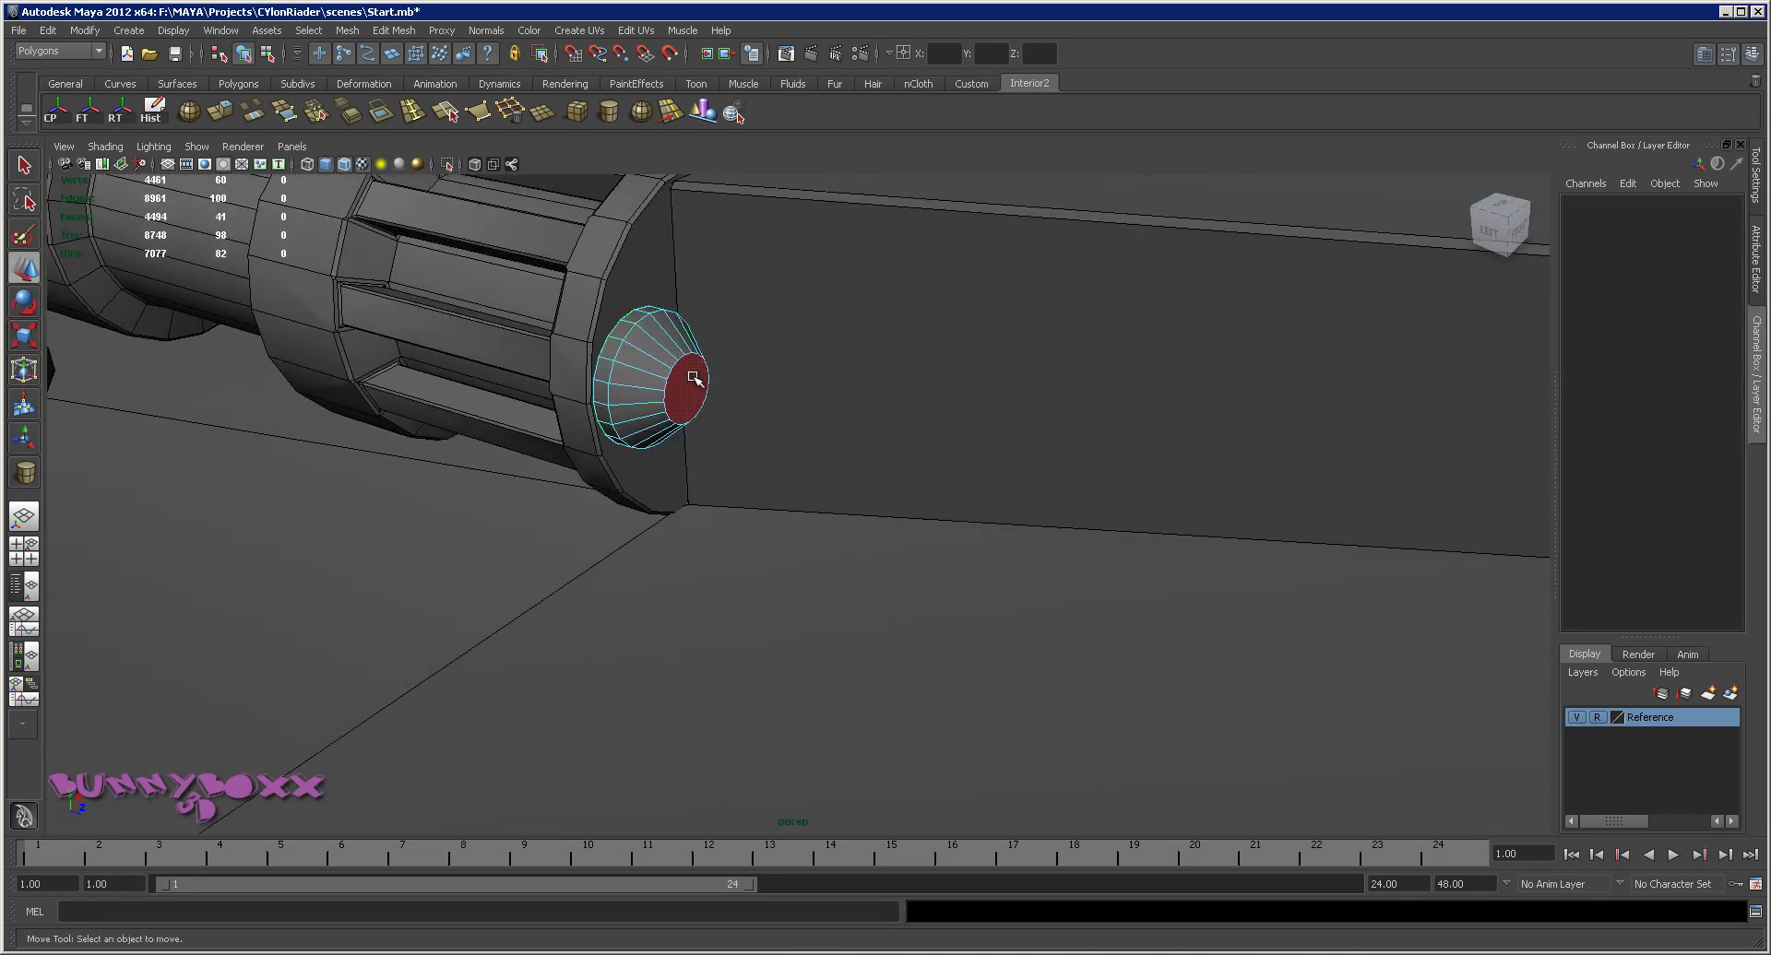
{"action": "left_click", "coordinate": [694, 378]}
{"action": "key", "text": "e"}
{"action": "scroll", "coordinate": [701, 382], "scroll_direction": "down", "scroll_amount": 5}
{"action": "mouse_move", "coordinate": [701, 382]}
{"action": "left_mouse_down", "text": "alt"}
{"action": "mouse_move", "coordinate": [830, 268]}
{"action": "mouse_move", "coordinate": [870, 264]}
{"action": "left_mouse_up", "text": "alt"}
{"action": "left_click", "coordinate": [870, 265]}
Reselect the cone cap as a whole object and view the gun on the deck
{"action": "scroll", "coordinate": [812, 379], "scroll_direction": "up", "scroll_amount": 3}
{"action": "mouse_move", "coordinate": [811, 378]}
{"action": "left_mouse_down", "text": "alt"}
{"action": "mouse_move", "coordinate": [902, 407]}
{"action": "mouse_move", "coordinate": [779, 320]}
{"action": "mouse_move", "coordinate": [917, 316]}
{"action": "left_mouse_up", "text": "alt"}
{"action": "scroll", "coordinate": [902, 396], "scroll_direction": "up", "scroll_amount": 5}
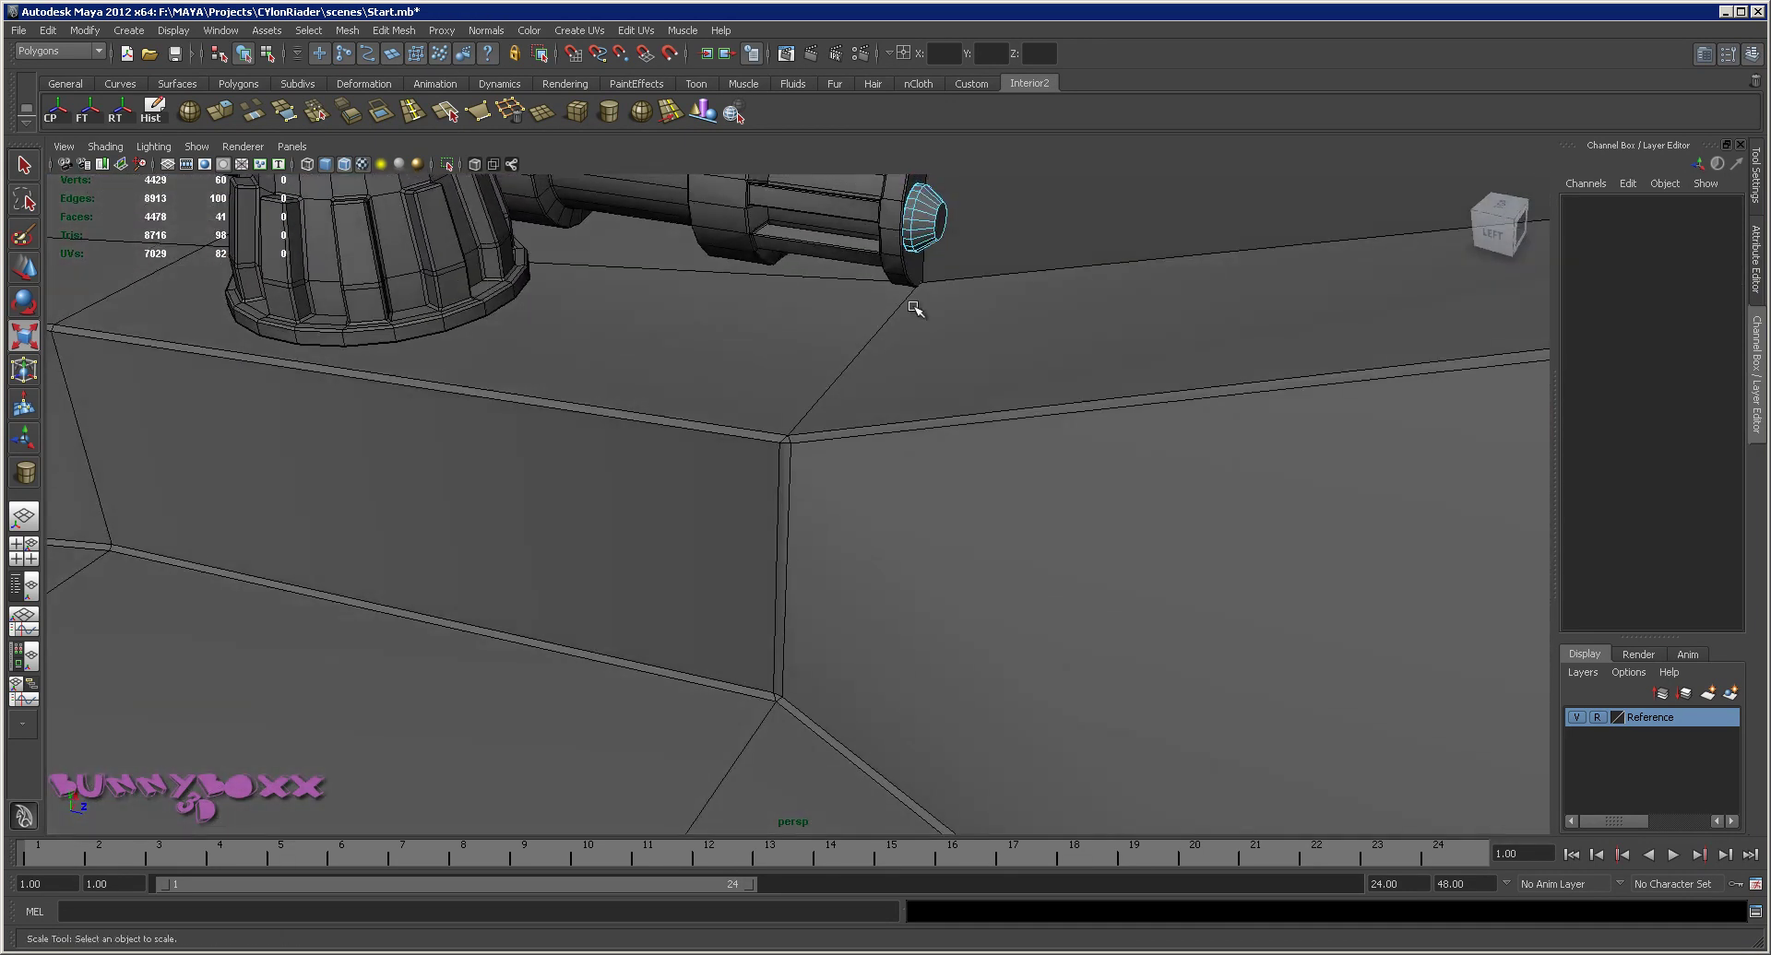
{"action": "scroll", "coordinate": [842, 466], "scroll_direction": "up", "scroll_amount": 3}
{"action": "right_click_drag", "start_coordinate": [867, 369], "coordinate": [879, 337]}
{"action": "left_click", "coordinate": [879, 336]}
{"action": "mouse_move", "coordinate": [878, 337]}
{"action": "left_mouse_down", "text": "alt"}
{"action": "mouse_move", "coordinate": [937, 363]}
{"action": "mouse_move", "coordinate": [927, 397]}
{"action": "mouse_move", "coordinate": [961, 348]}
{"action": "left_mouse_up", "text": "alt"}
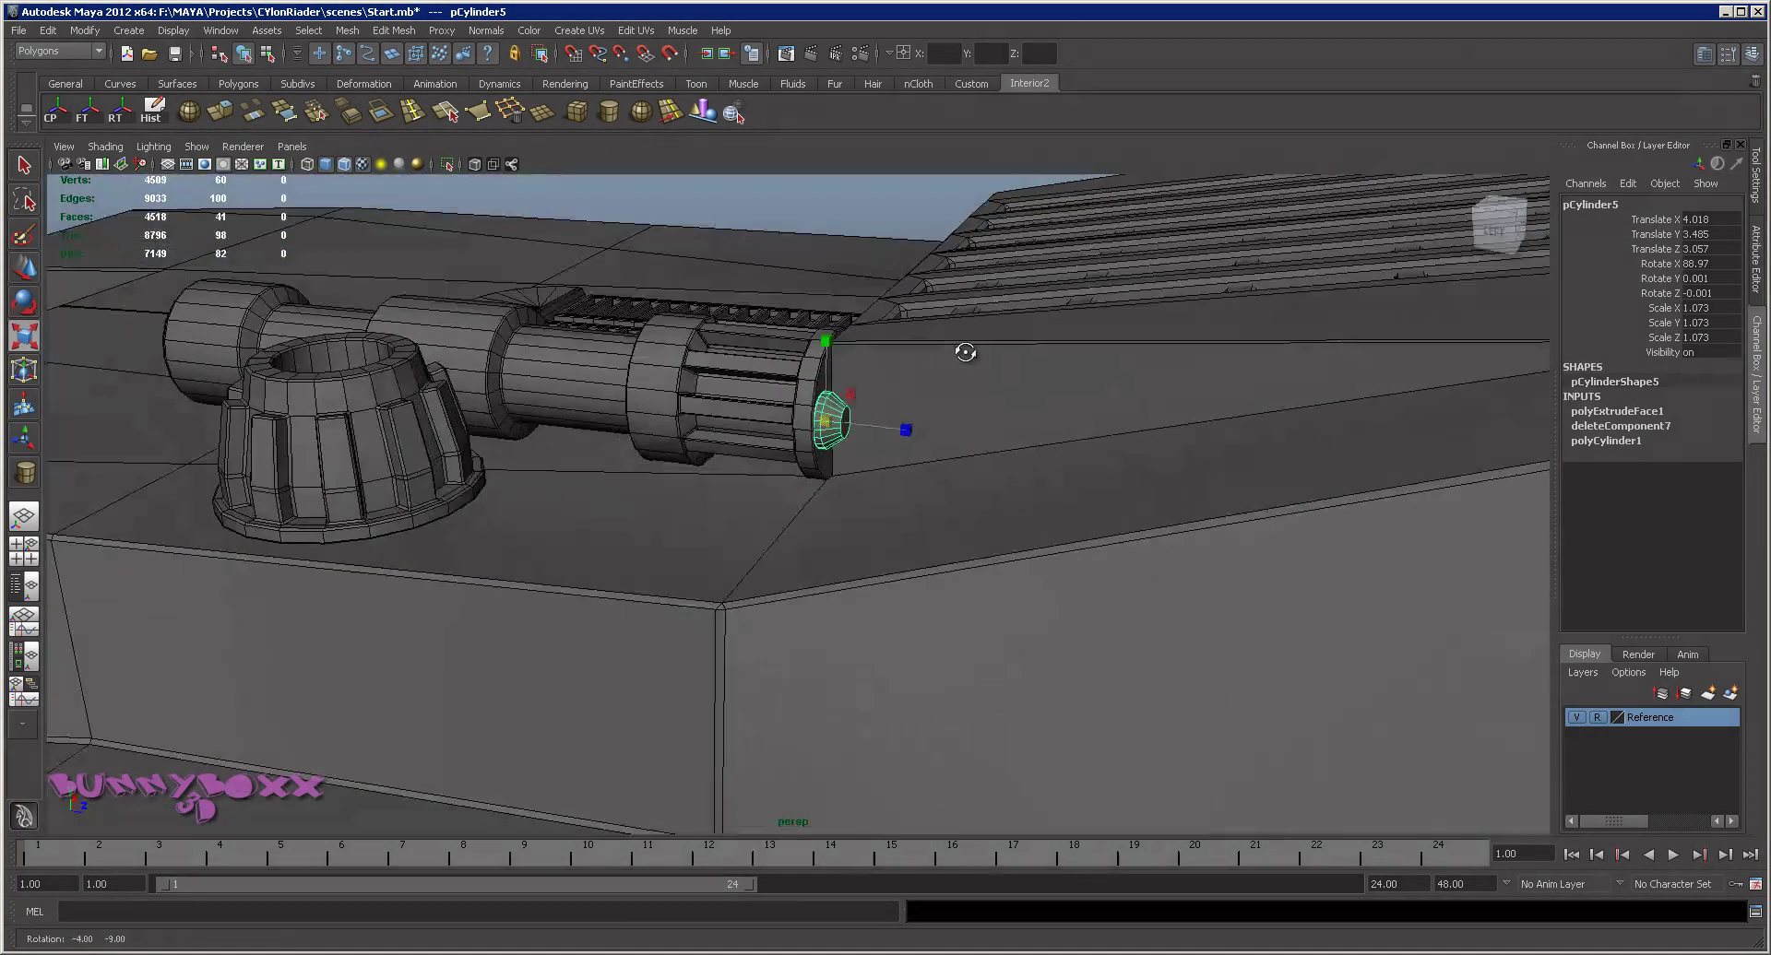
{"action": "left_click", "coordinate": [48, 30]}
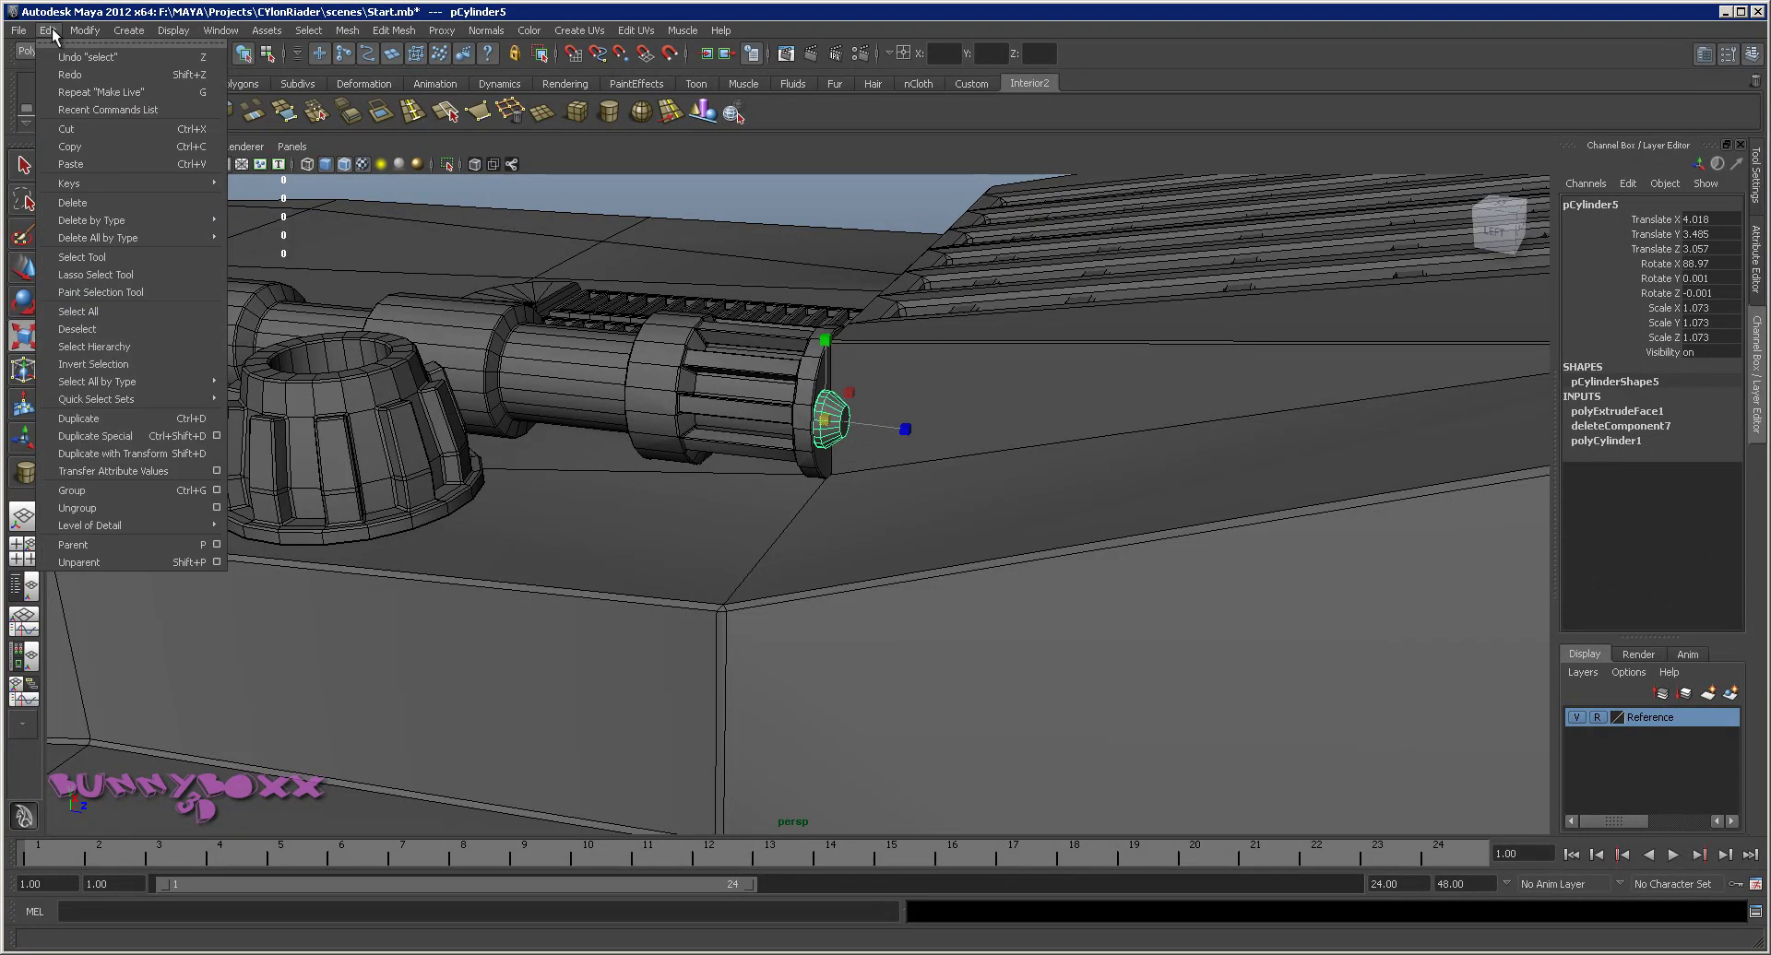
{"action": "mouse_move", "coordinate": [128, 31]}
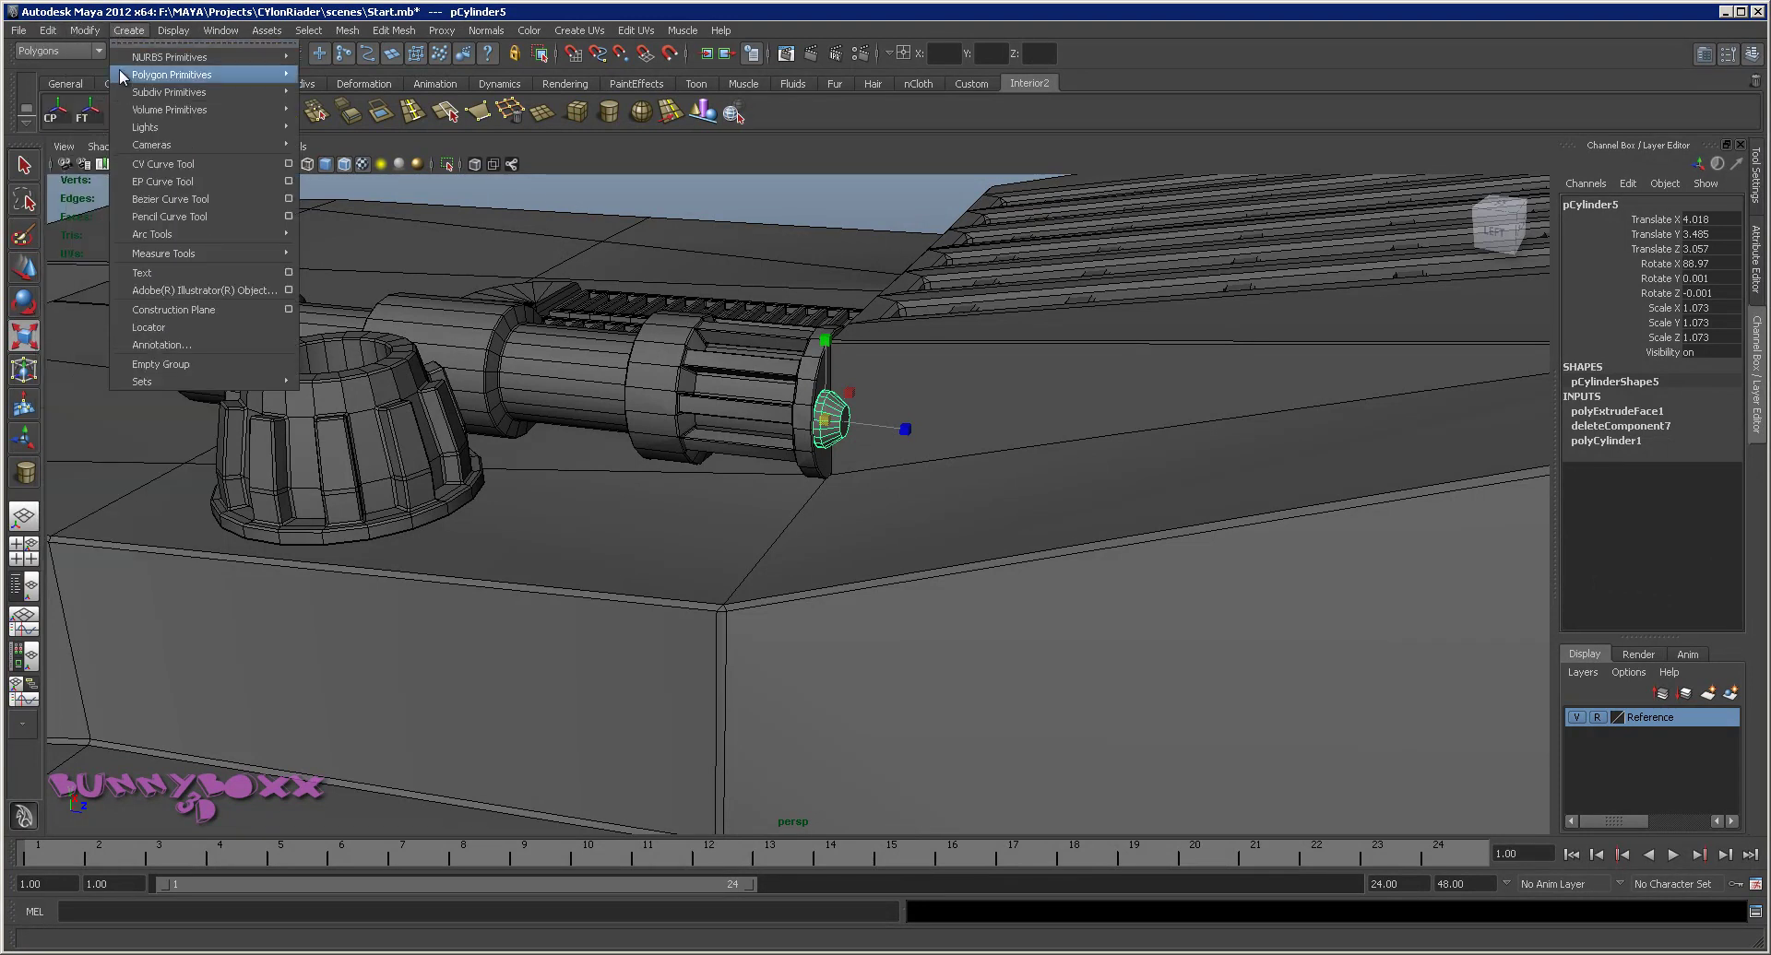
Begin a CV curve in the perspective view, placing a few points at the gun
{"action": "left_click", "coordinate": [941, 361]}
{"action": "left_click_drag", "start_coordinate": [940, 361], "coordinate": [735, 355], "text": "alt"}
{"action": "right_click_drag", "start_coordinate": [735, 355], "coordinate": [1125, 448], "text": "alt"}
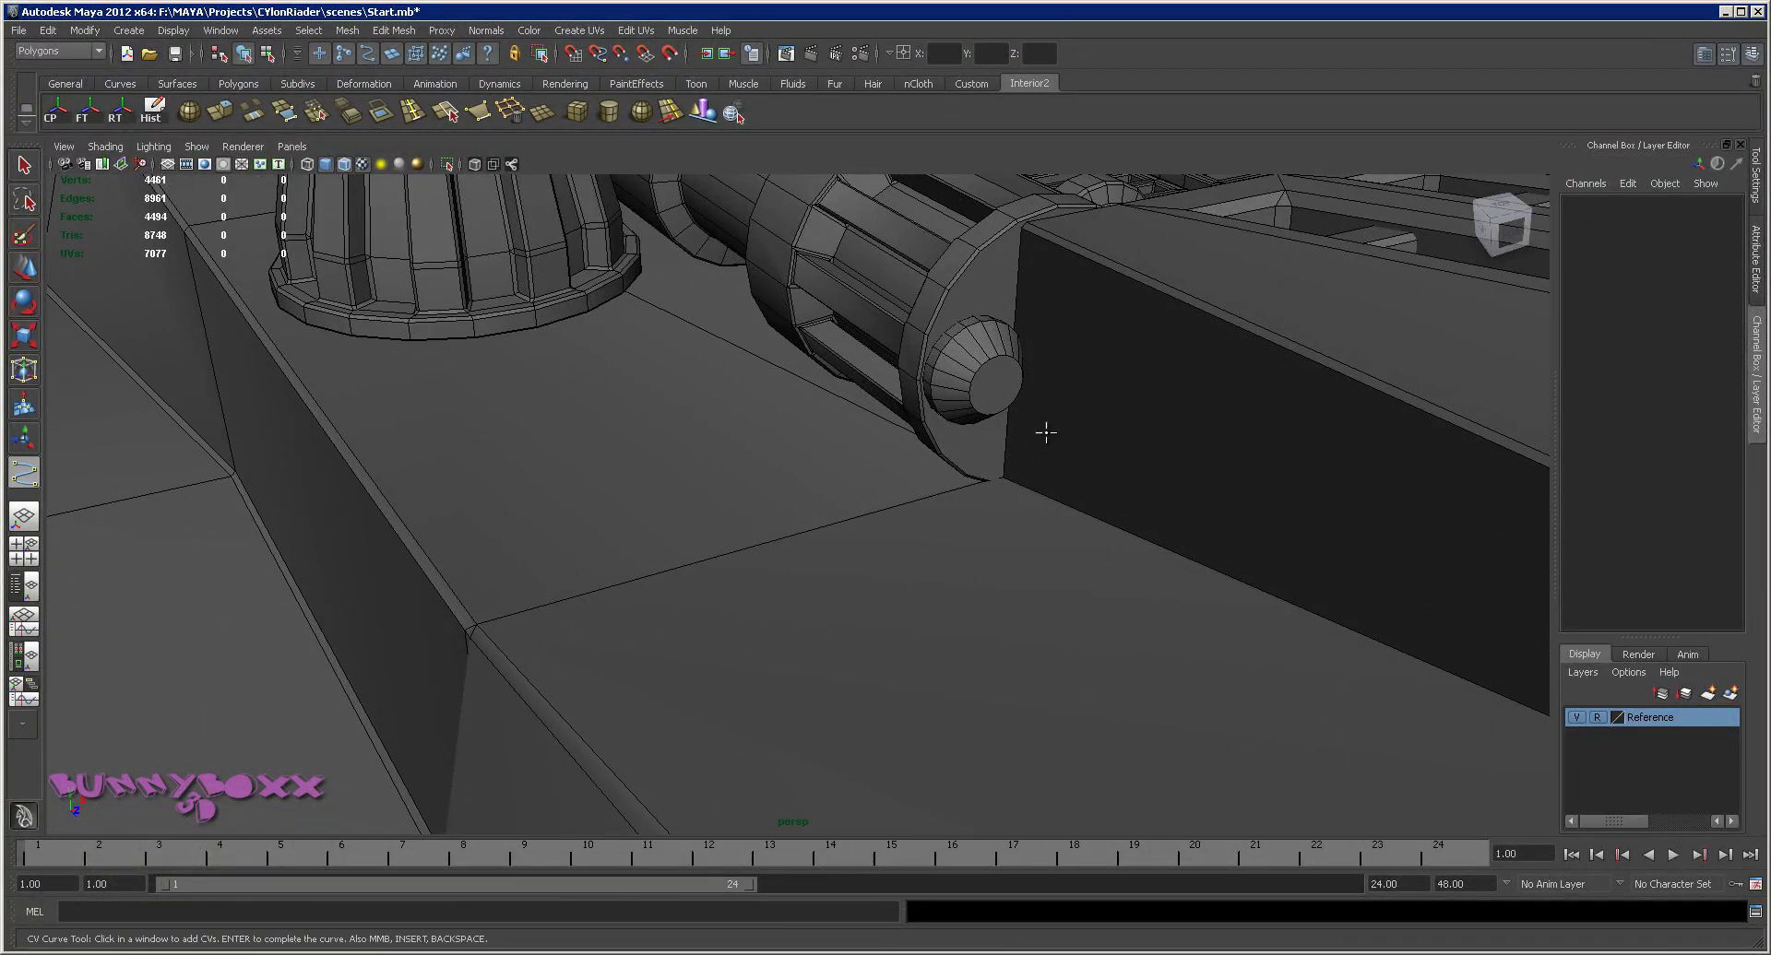
{"action": "left_click", "coordinate": [976, 372]}
{"action": "left_click", "coordinate": [977, 372]}
{"action": "left_click_drag", "start_coordinate": [976, 372], "coordinate": [862, 409], "text": "alt"}
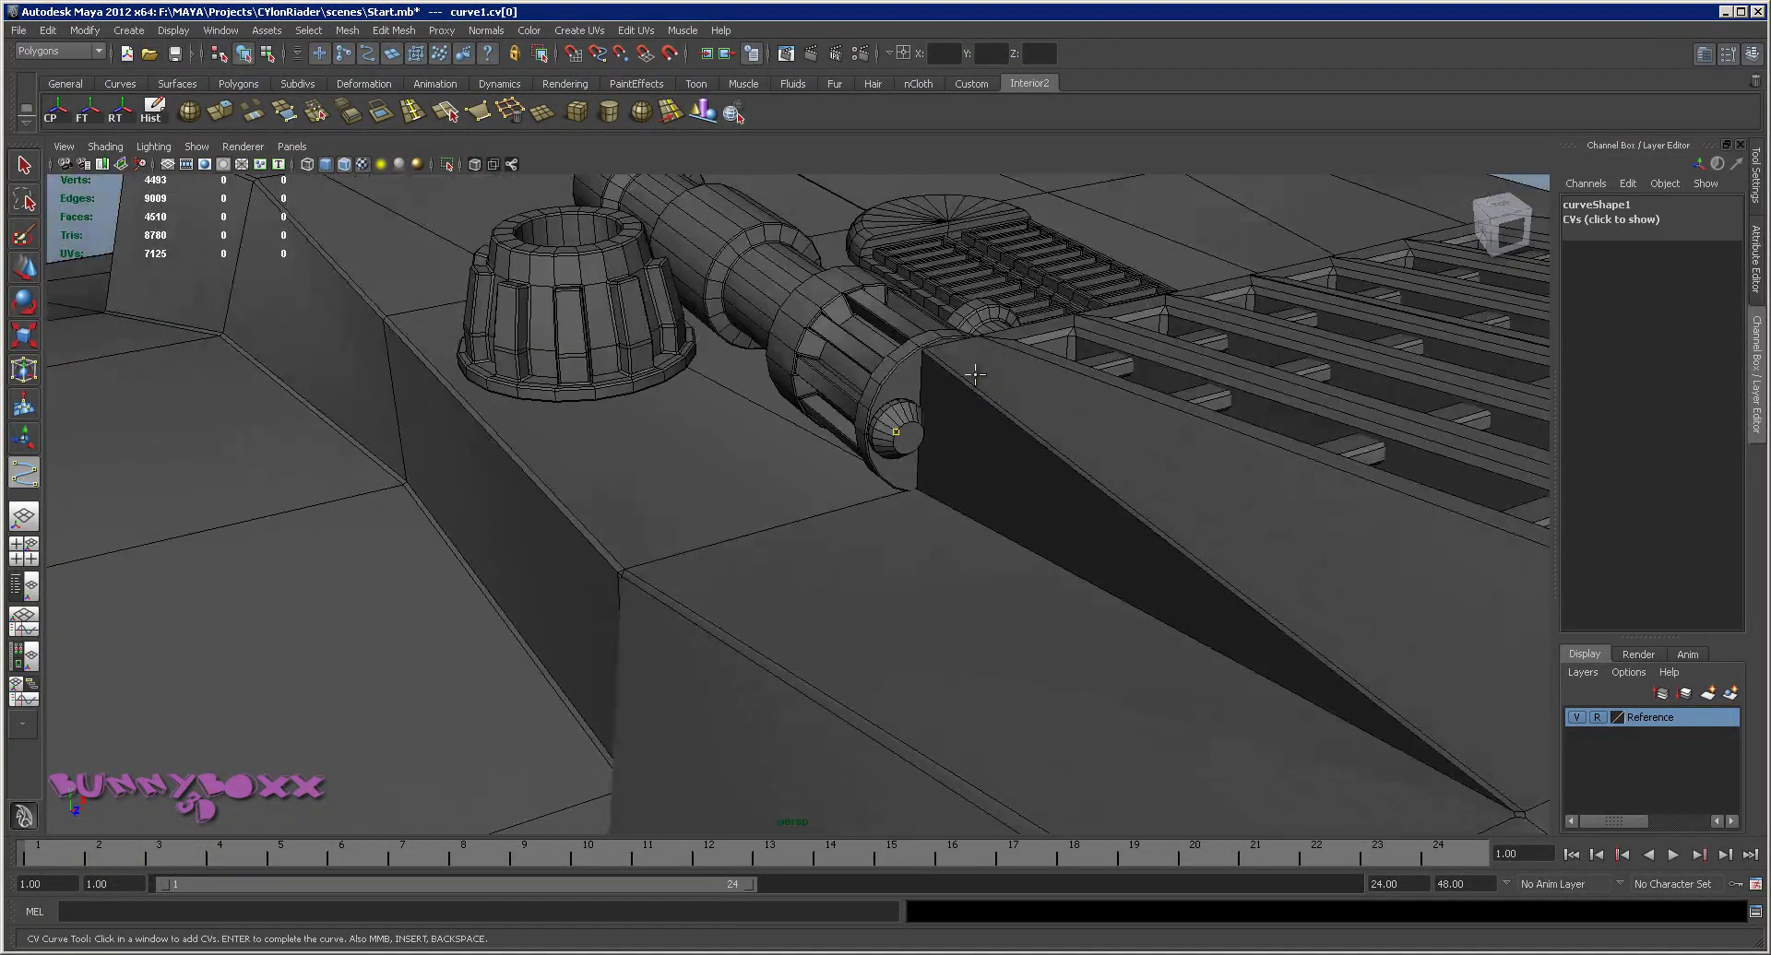
{"action": "left_click", "coordinate": [887, 443]}
{"action": "left_click", "coordinate": [887, 442]}
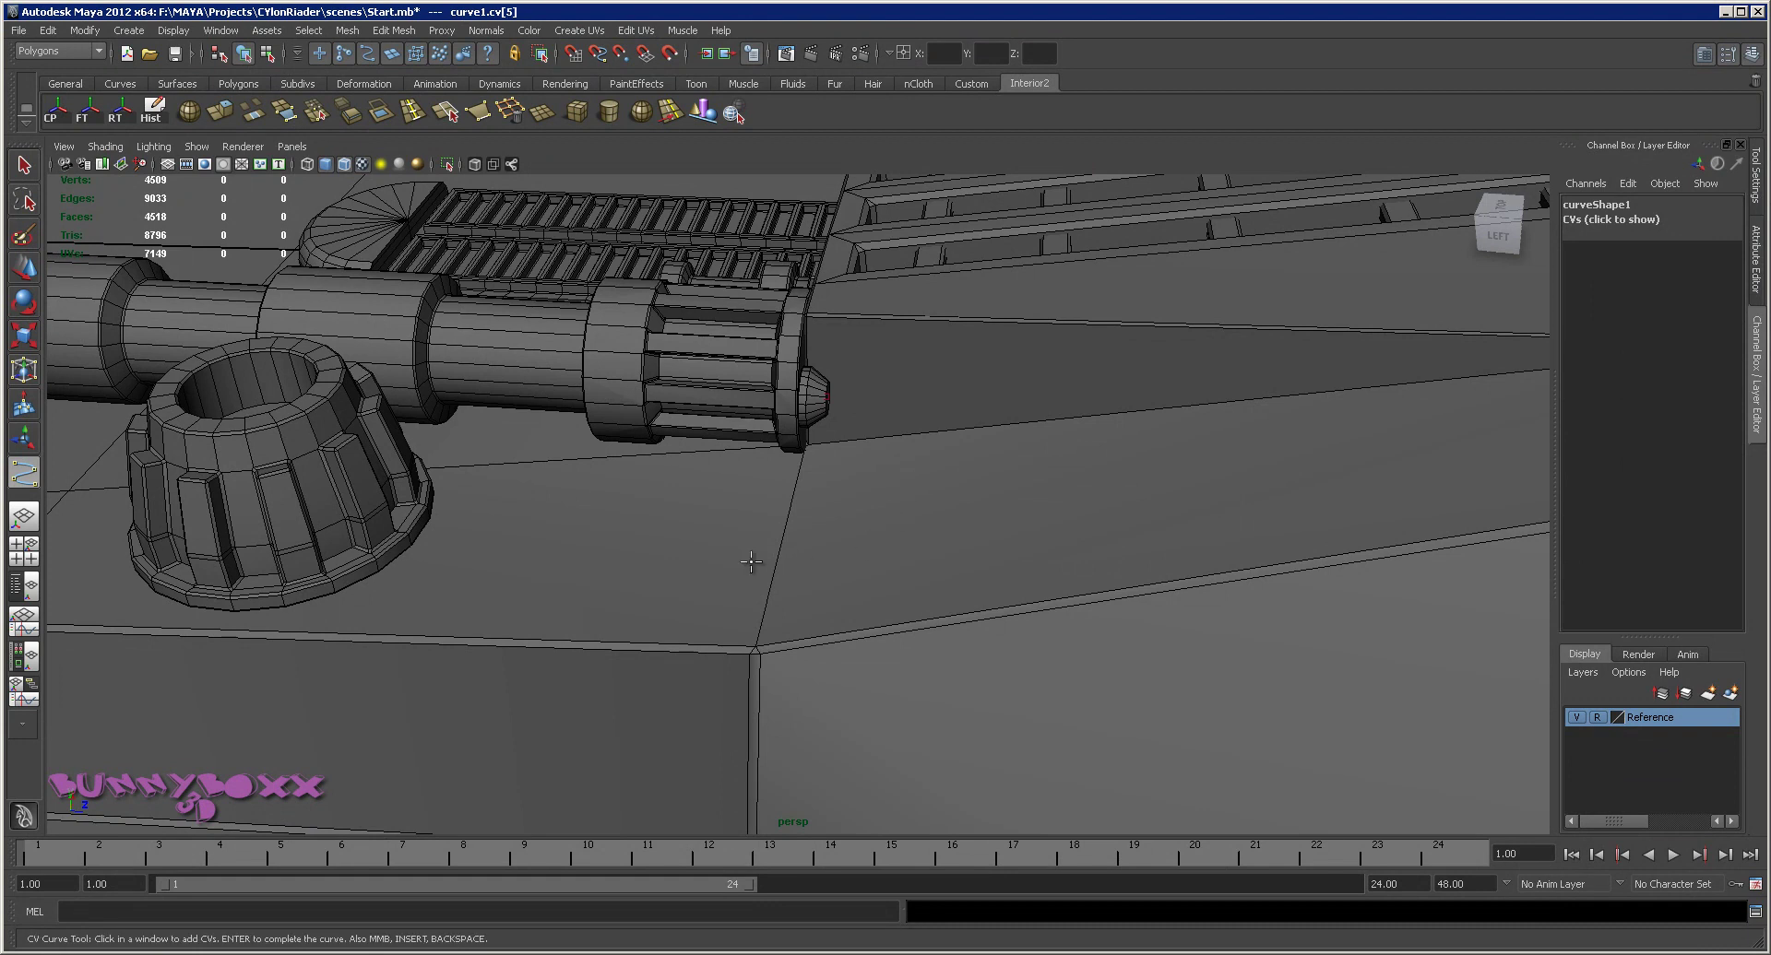
Discard the unfinished curve and show the four-pane top, perspective, front and side layout
{"action": "left_click_drag", "start_coordinate": [915, 536], "coordinate": [892, 497], "text": "alt"}
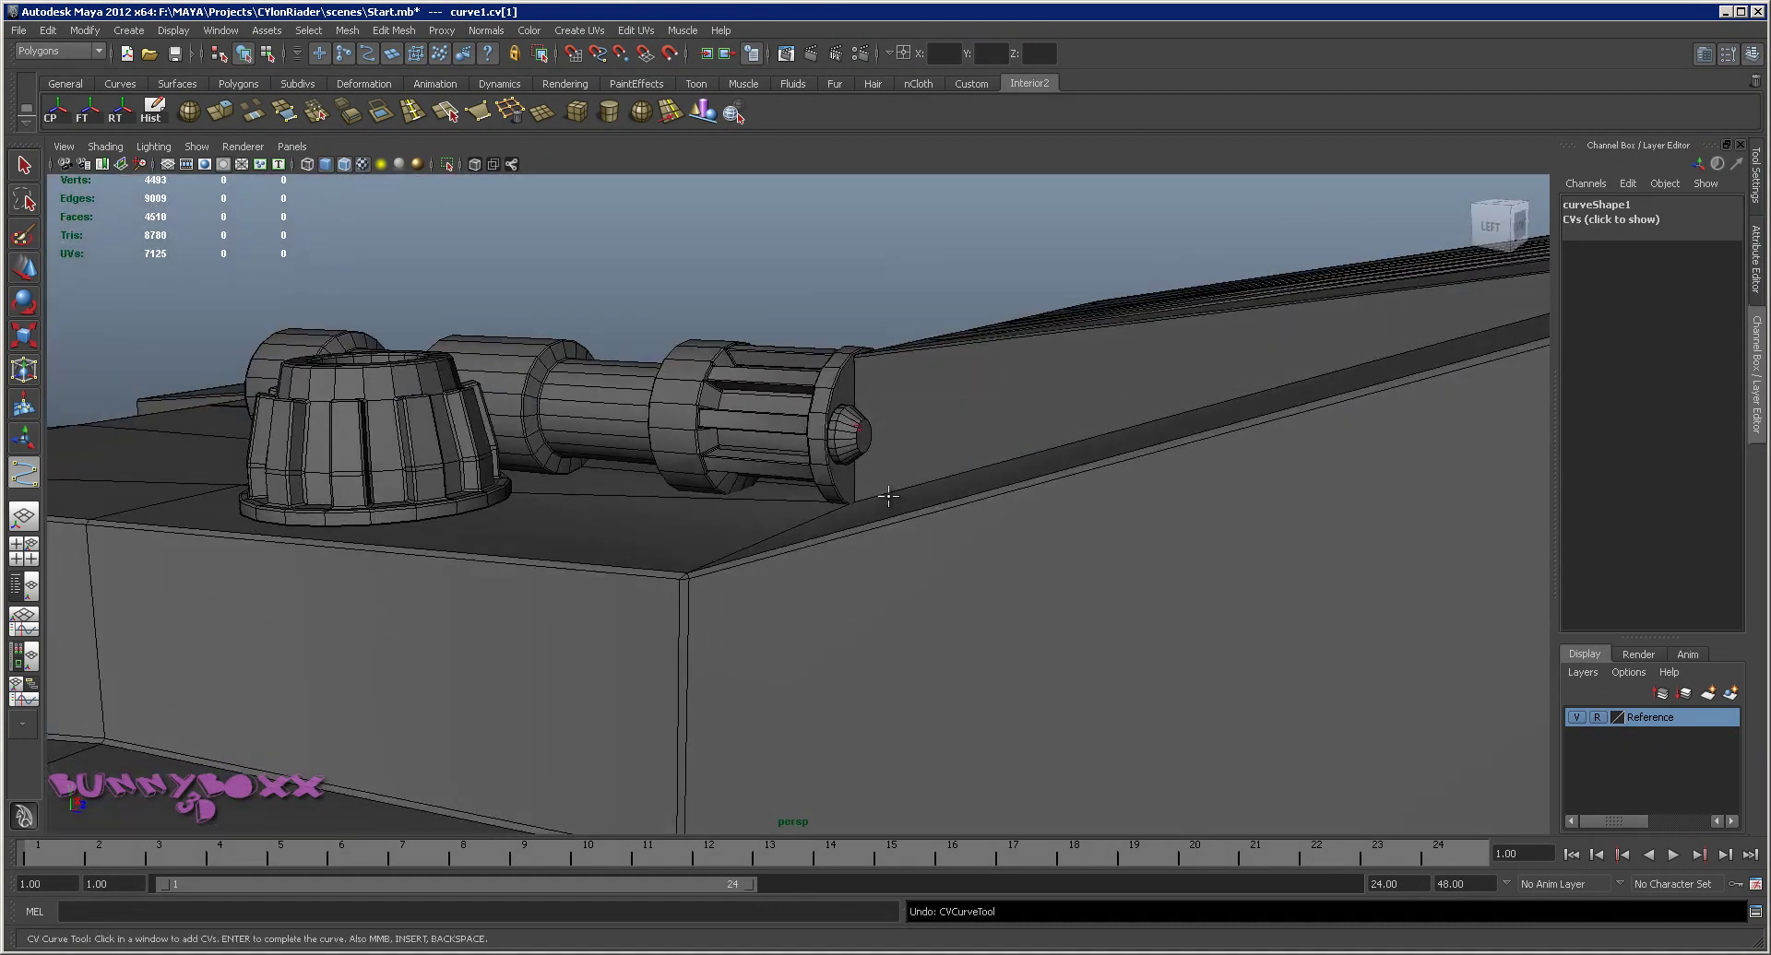
{"action": "key", "text": "q"}
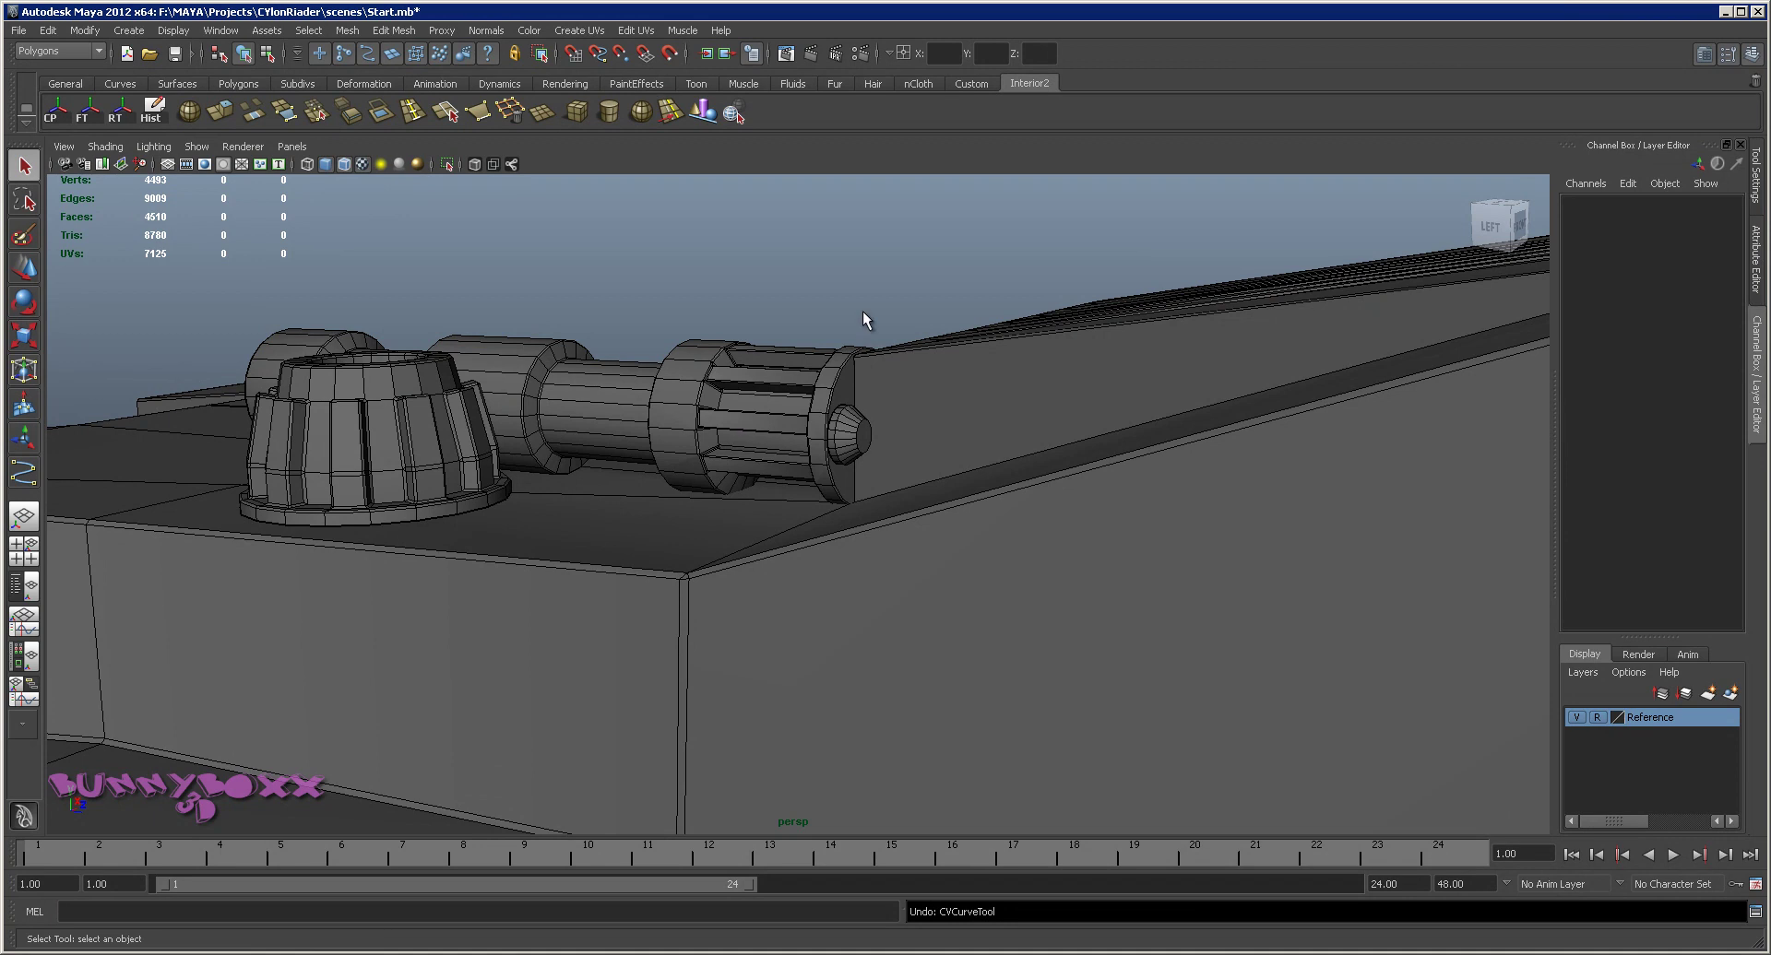
{"action": "key", "text": "space"}
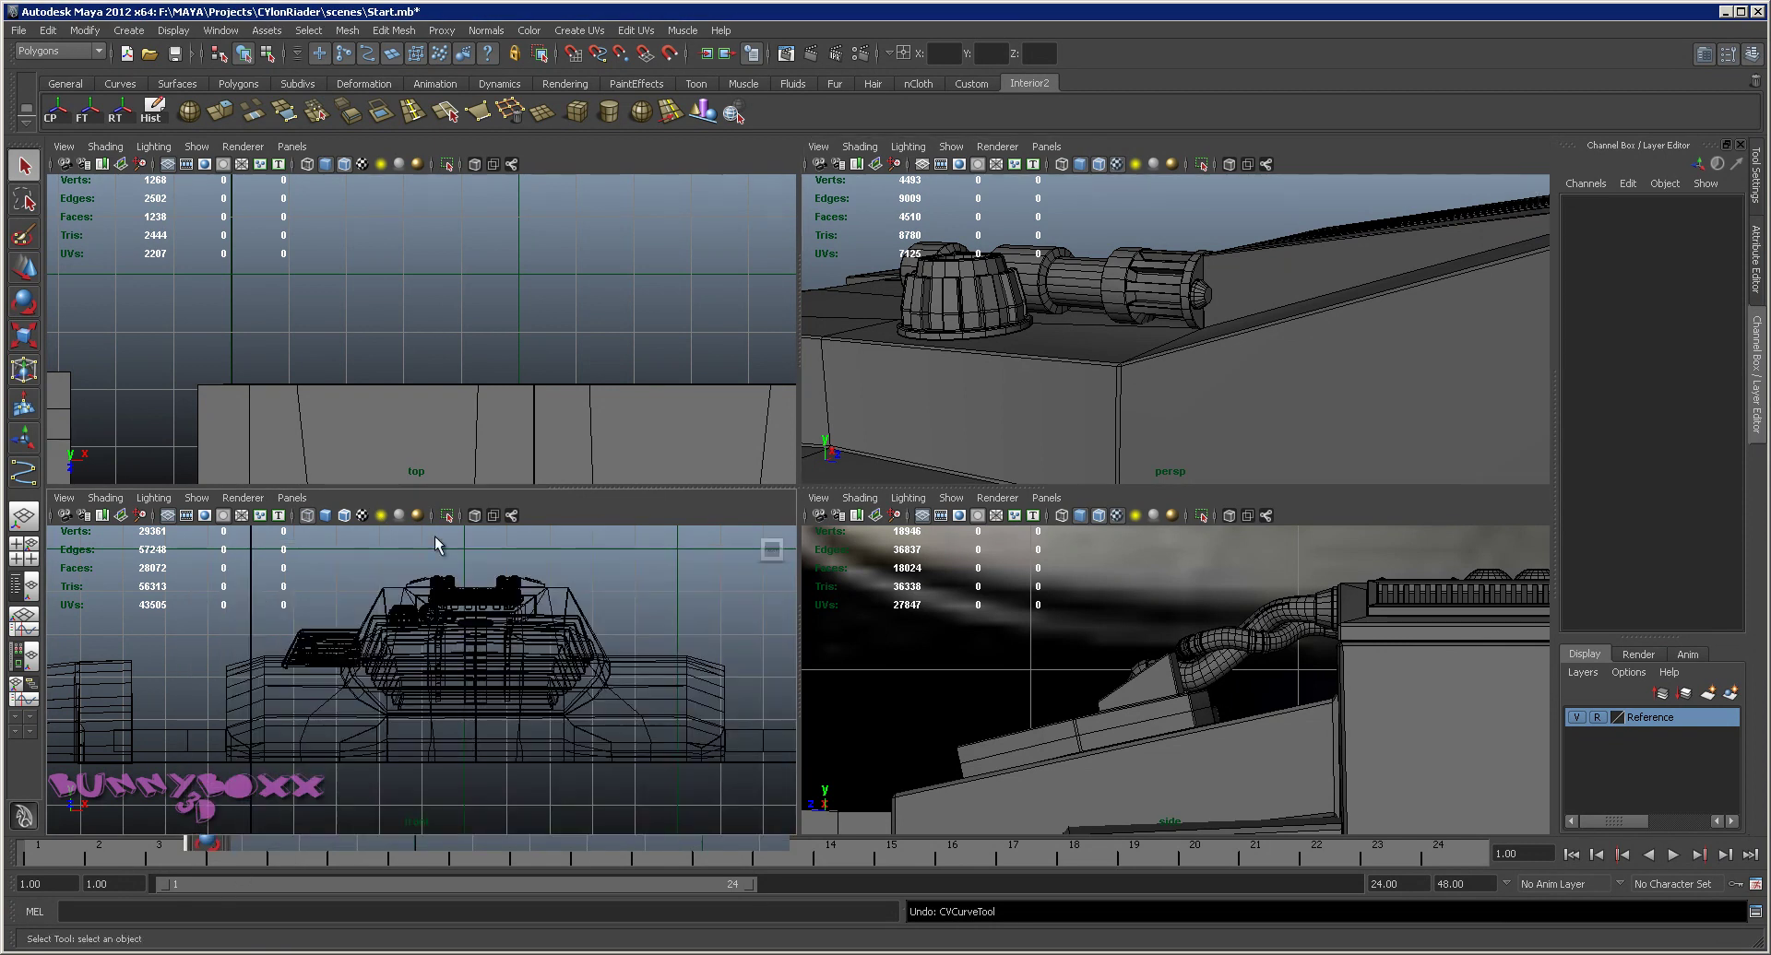
Maximize the front view and zoom in on the tank
{"action": "key", "text": "space"}
{"action": "scroll", "coordinate": [920, 565], "scroll_direction": "up", "scroll_amount": 1}
{"action": "scroll", "coordinate": [996, 620], "scroll_direction": "up", "scroll_amount": 3}
{"action": "scroll", "coordinate": [996, 620], "scroll_direction": "up", "scroll_amount": 1}
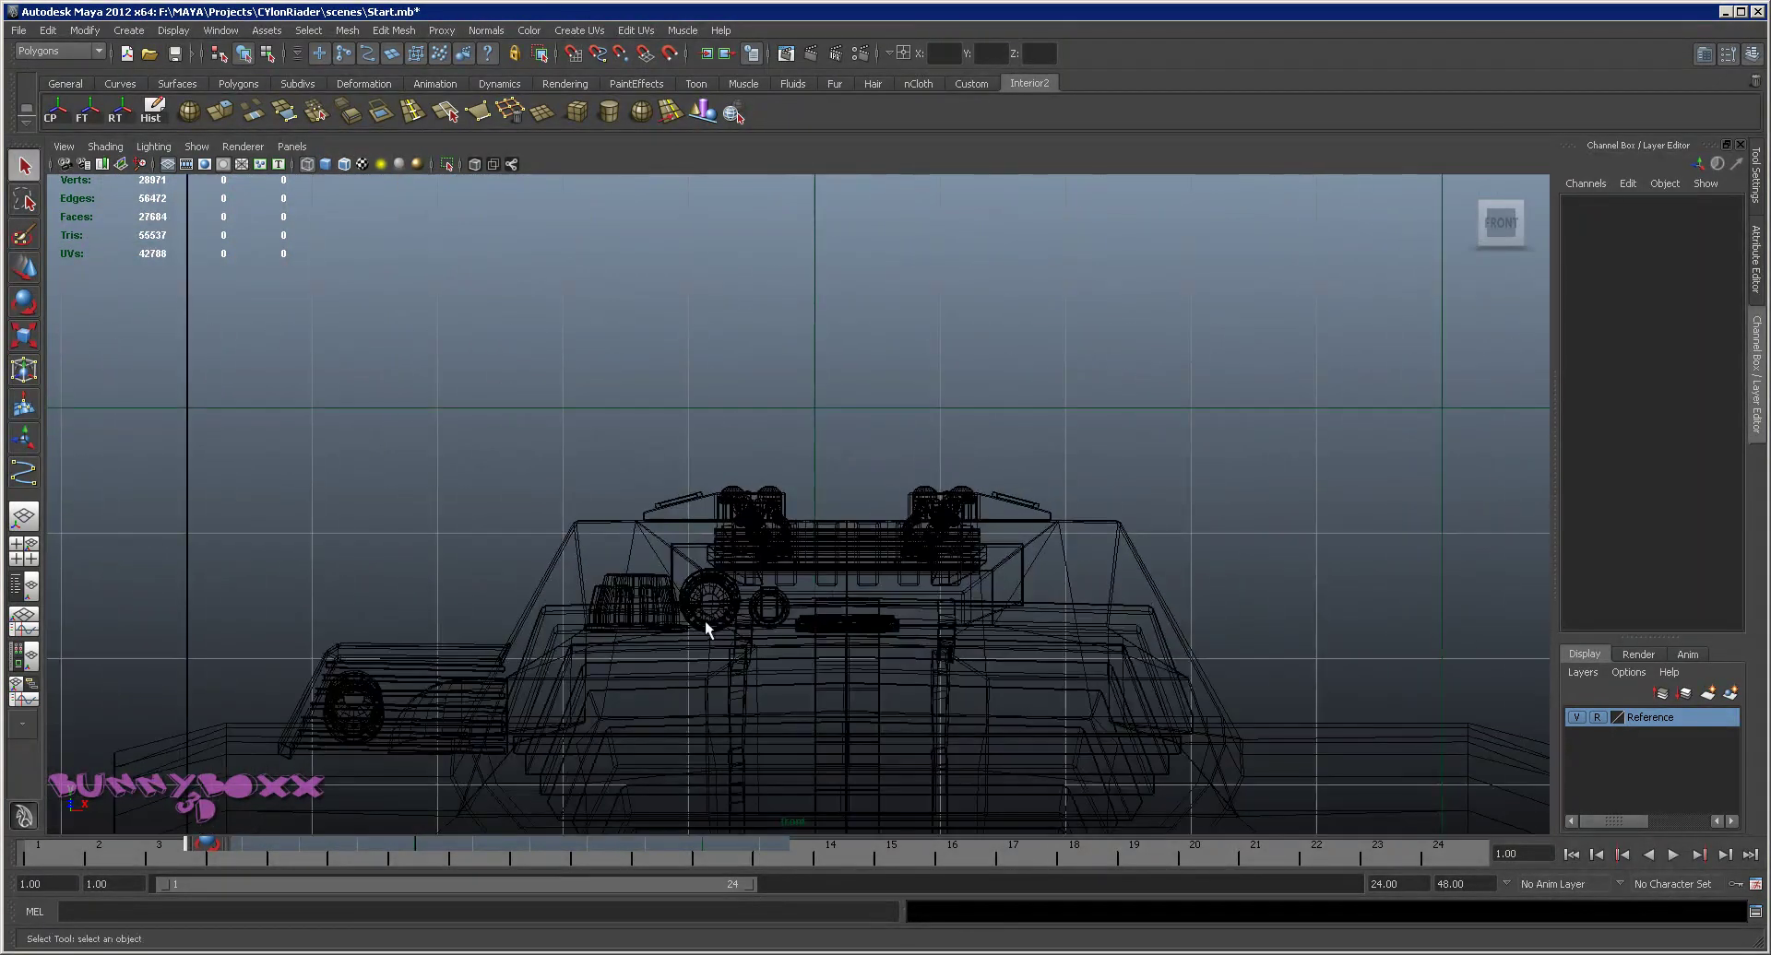
{"action": "mouse_move", "coordinate": [704, 621]}
{"action": "middle_mouse_down", "text": "alt"}
{"action": "mouse_move", "coordinate": [843, 506]}
{"action": "mouse_move", "coordinate": [889, 283]}
{"action": "middle_mouse_up", "text": "alt"}
Maximize the top view and frame the gun's cone tip beside the vent panels
{"action": "key", "text": "space"}
{"action": "key", "text": "space"}
{"action": "scroll", "coordinate": [654, 380], "scroll_direction": "down", "scroll_amount": 2}
{"action": "scroll", "coordinate": [922, 522], "scroll_direction": "down", "scroll_amount": 1}
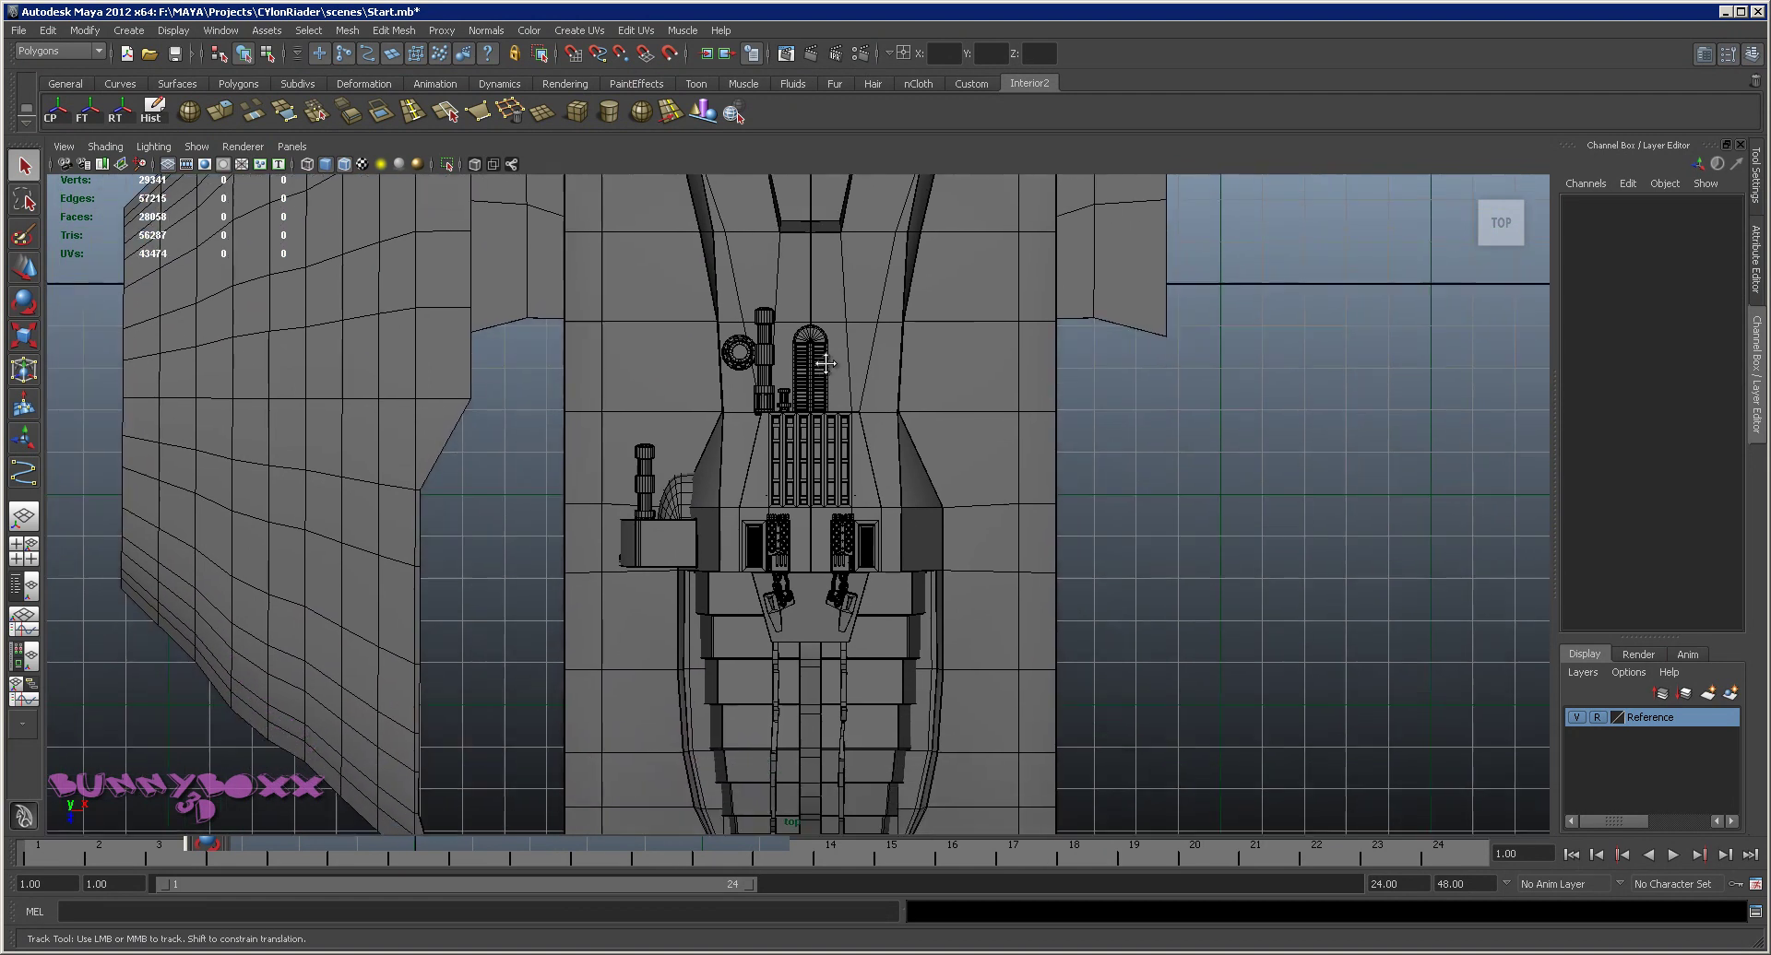
{"action": "scroll", "coordinate": [821, 513], "scroll_direction": "down", "scroll_amount": 1}
{"action": "scroll", "coordinate": [804, 512], "scroll_direction": "down", "scroll_amount": 1}
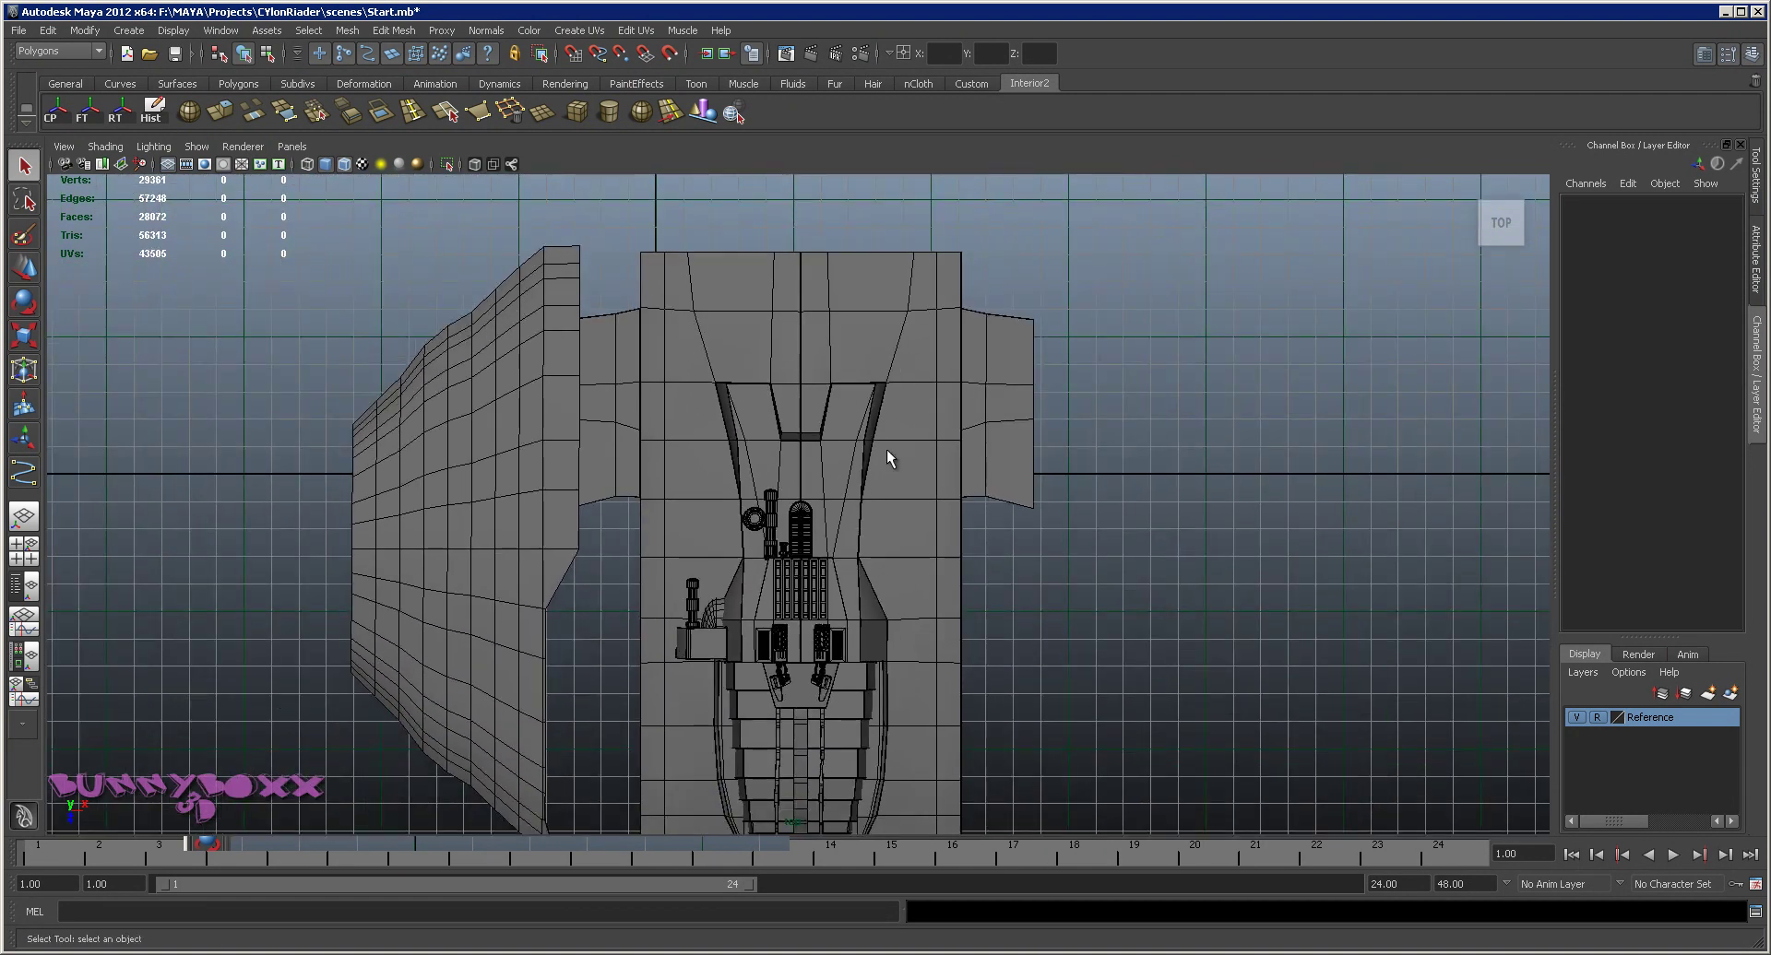
{"action": "scroll", "coordinate": [888, 450], "scroll_direction": "up", "scroll_amount": 2}
{"action": "middle_click_drag", "start_coordinate": [846, 407], "coordinate": [878, 424], "text": "alt"}
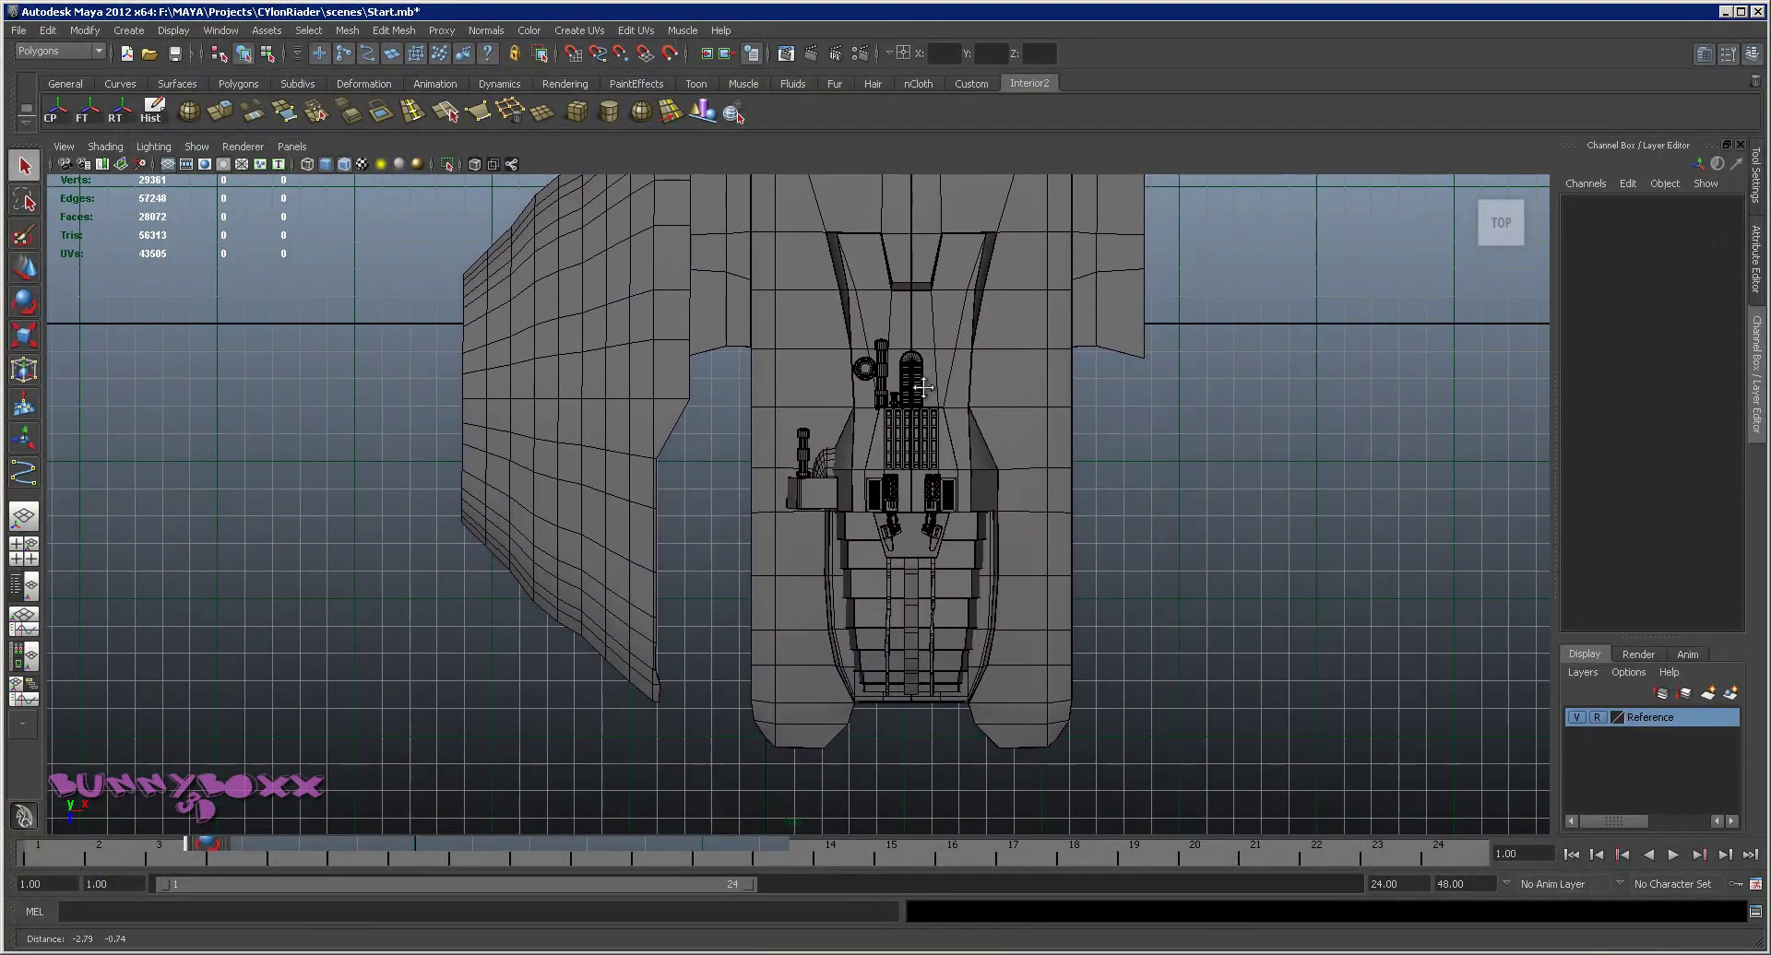
{"action": "scroll", "coordinate": [897, 380], "scroll_direction": "up", "scroll_amount": 1}
{"action": "scroll", "coordinate": [821, 516], "scroll_direction": "up", "scroll_amount": 3}
{"action": "scroll", "coordinate": [822, 516], "scroll_direction": "up", "scroll_amount": 1}
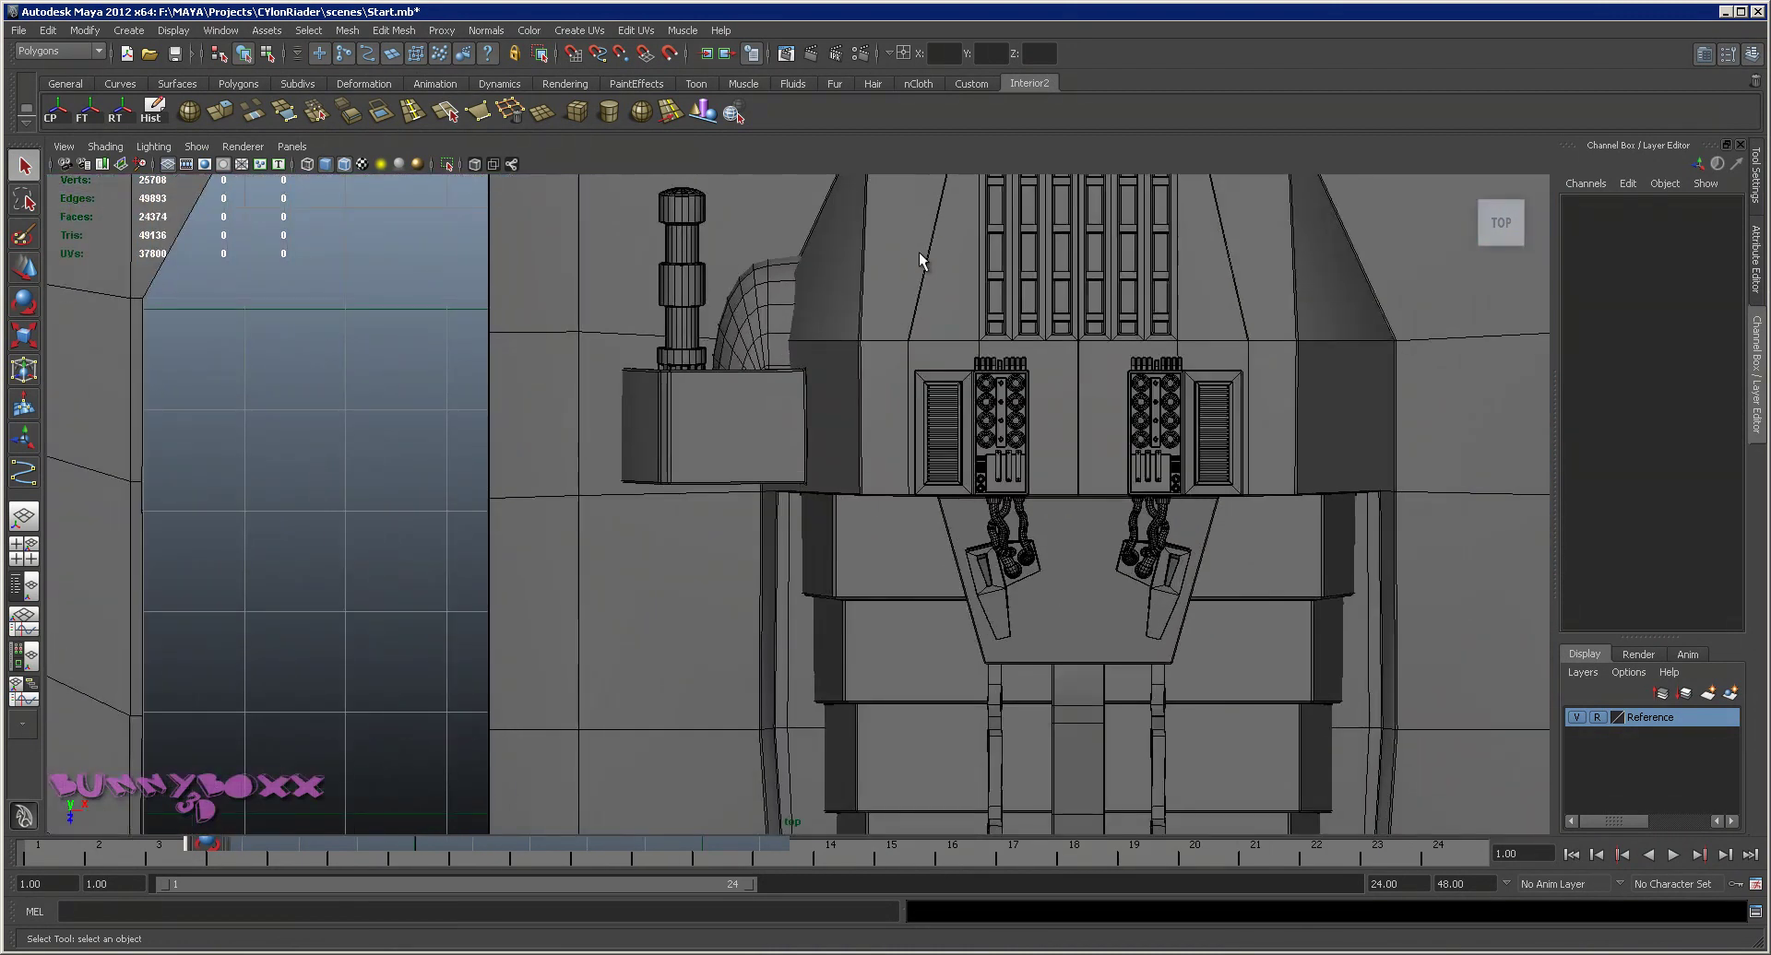
{"action": "middle_click_drag", "start_coordinate": [918, 251], "coordinate": [809, 594], "text": "alt"}
{"action": "scroll", "coordinate": [832, 332], "scroll_direction": "up", "scroll_amount": 1}
{"action": "mouse_move", "coordinate": [832, 332]}
{"action": "middle_mouse_down", "text": "alt"}
{"action": "mouse_move", "coordinate": [829, 284]}
{"action": "mouse_move", "coordinate": [719, 362]}
{"action": "middle_mouse_up", "text": "alt"}
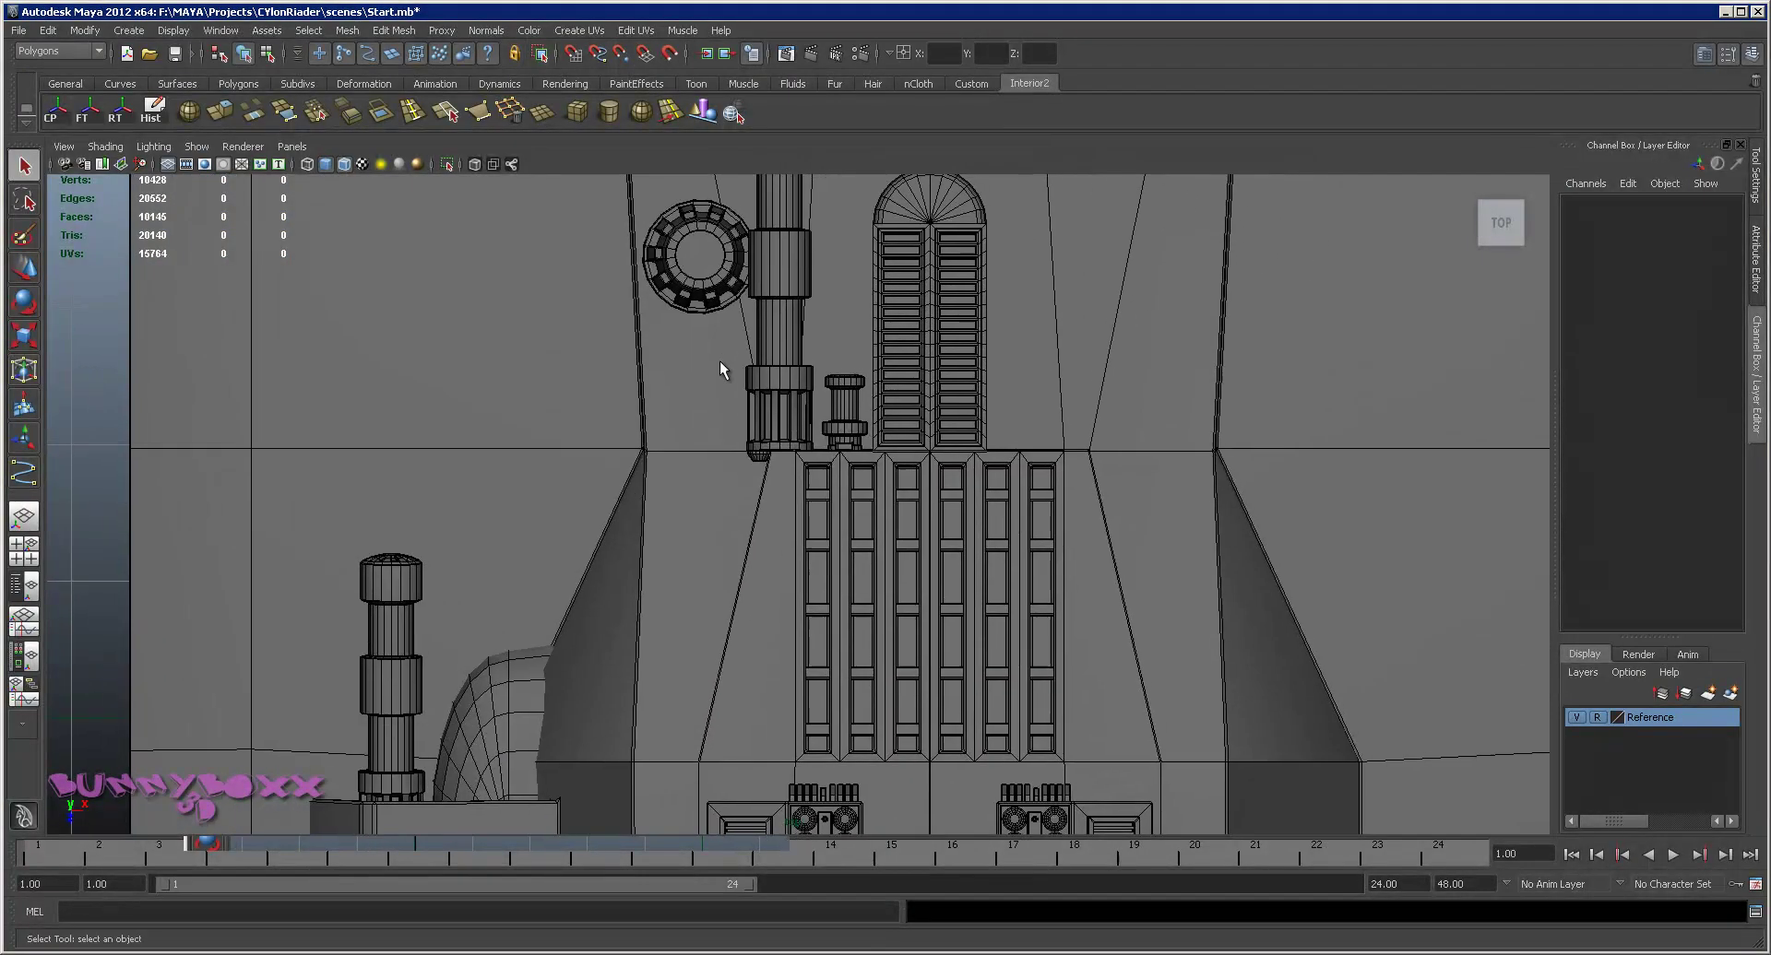
{"action": "scroll", "coordinate": [719, 361], "scroll_direction": "up", "scroll_amount": 3}
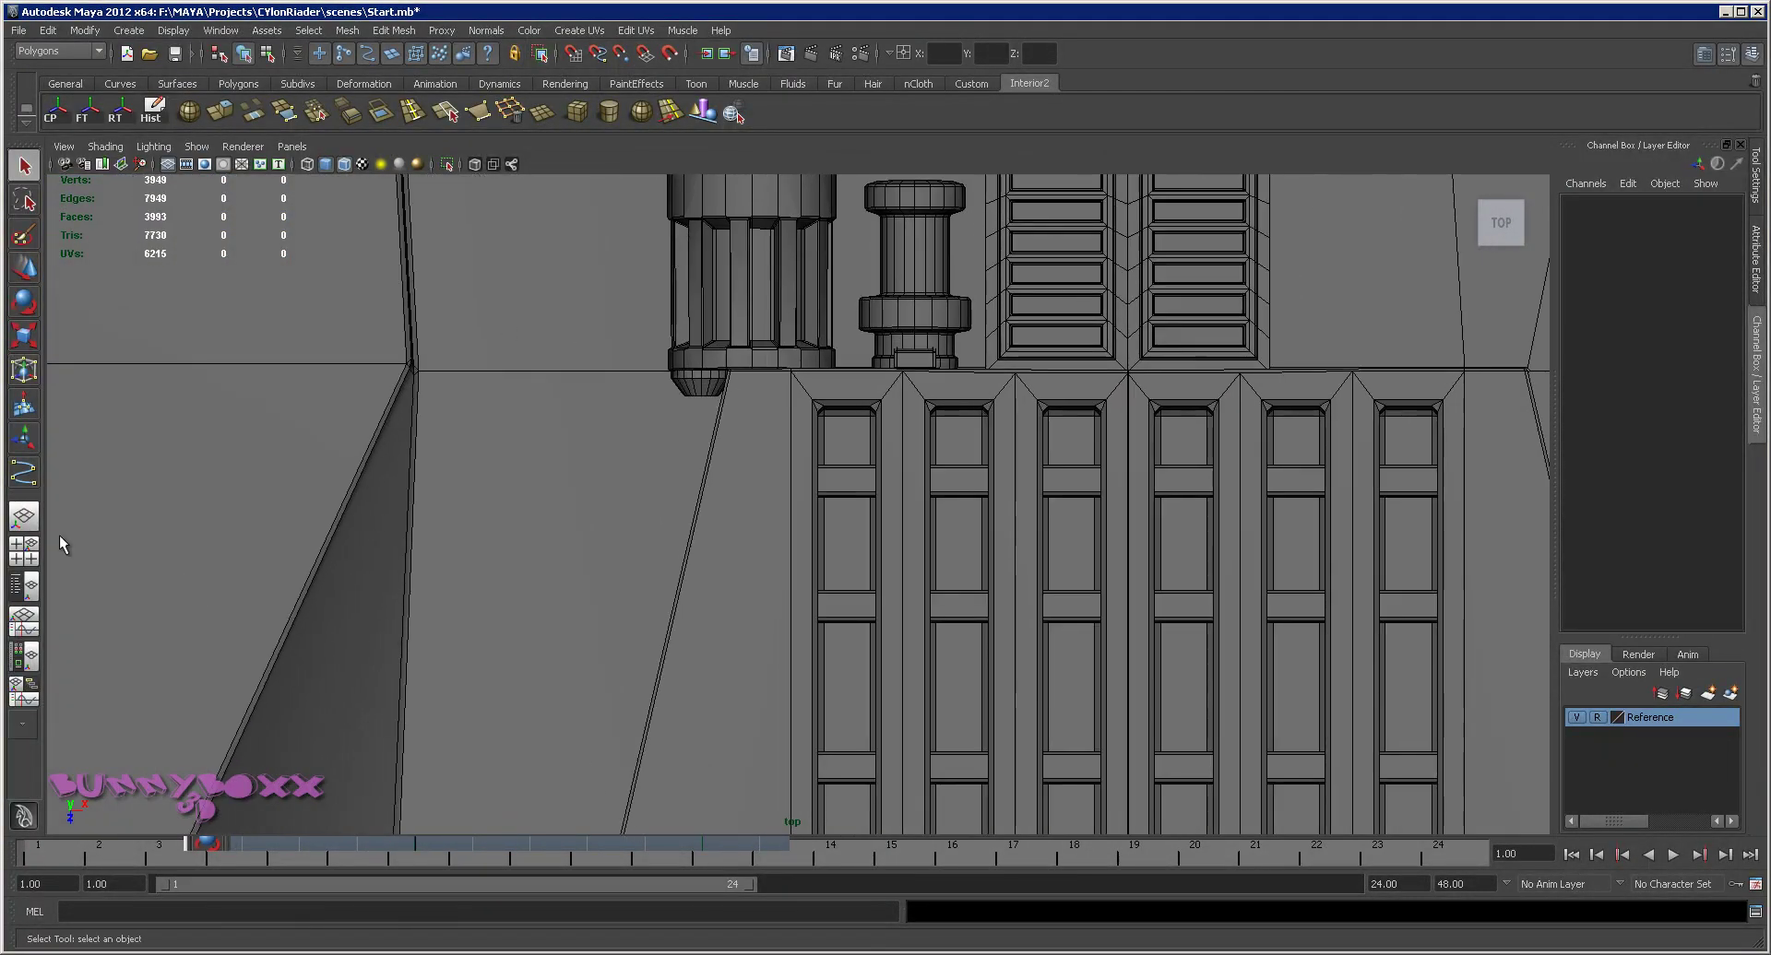
{"action": "left_click", "coordinate": [23, 472]}
{"action": "scroll", "coordinate": [597, 434], "scroll_direction": "up", "scroll_amount": 2}
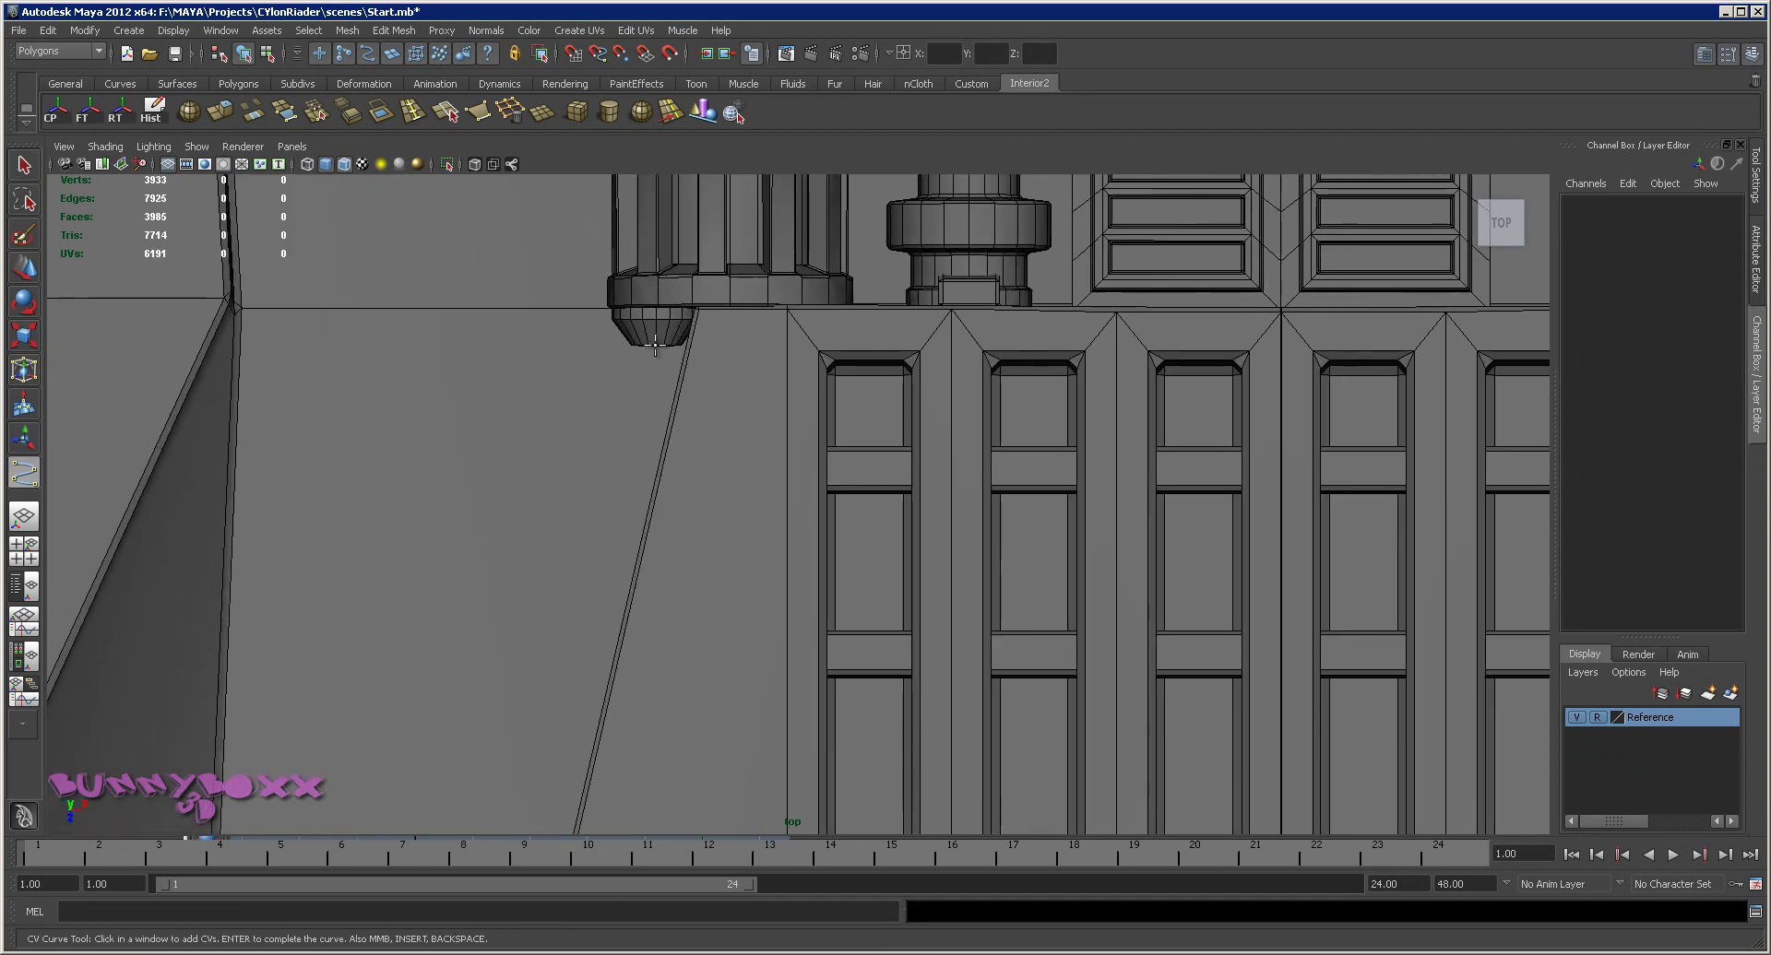
Draw the cable CV curve in top view from the gun tip to the left-hand turret
{"action": "left_click", "coordinate": [655, 346]}
{"action": "left_click", "coordinate": [655, 379]}
{"action": "left_click", "coordinate": [633, 406]}
{"action": "left_click", "coordinate": [197, 145]}
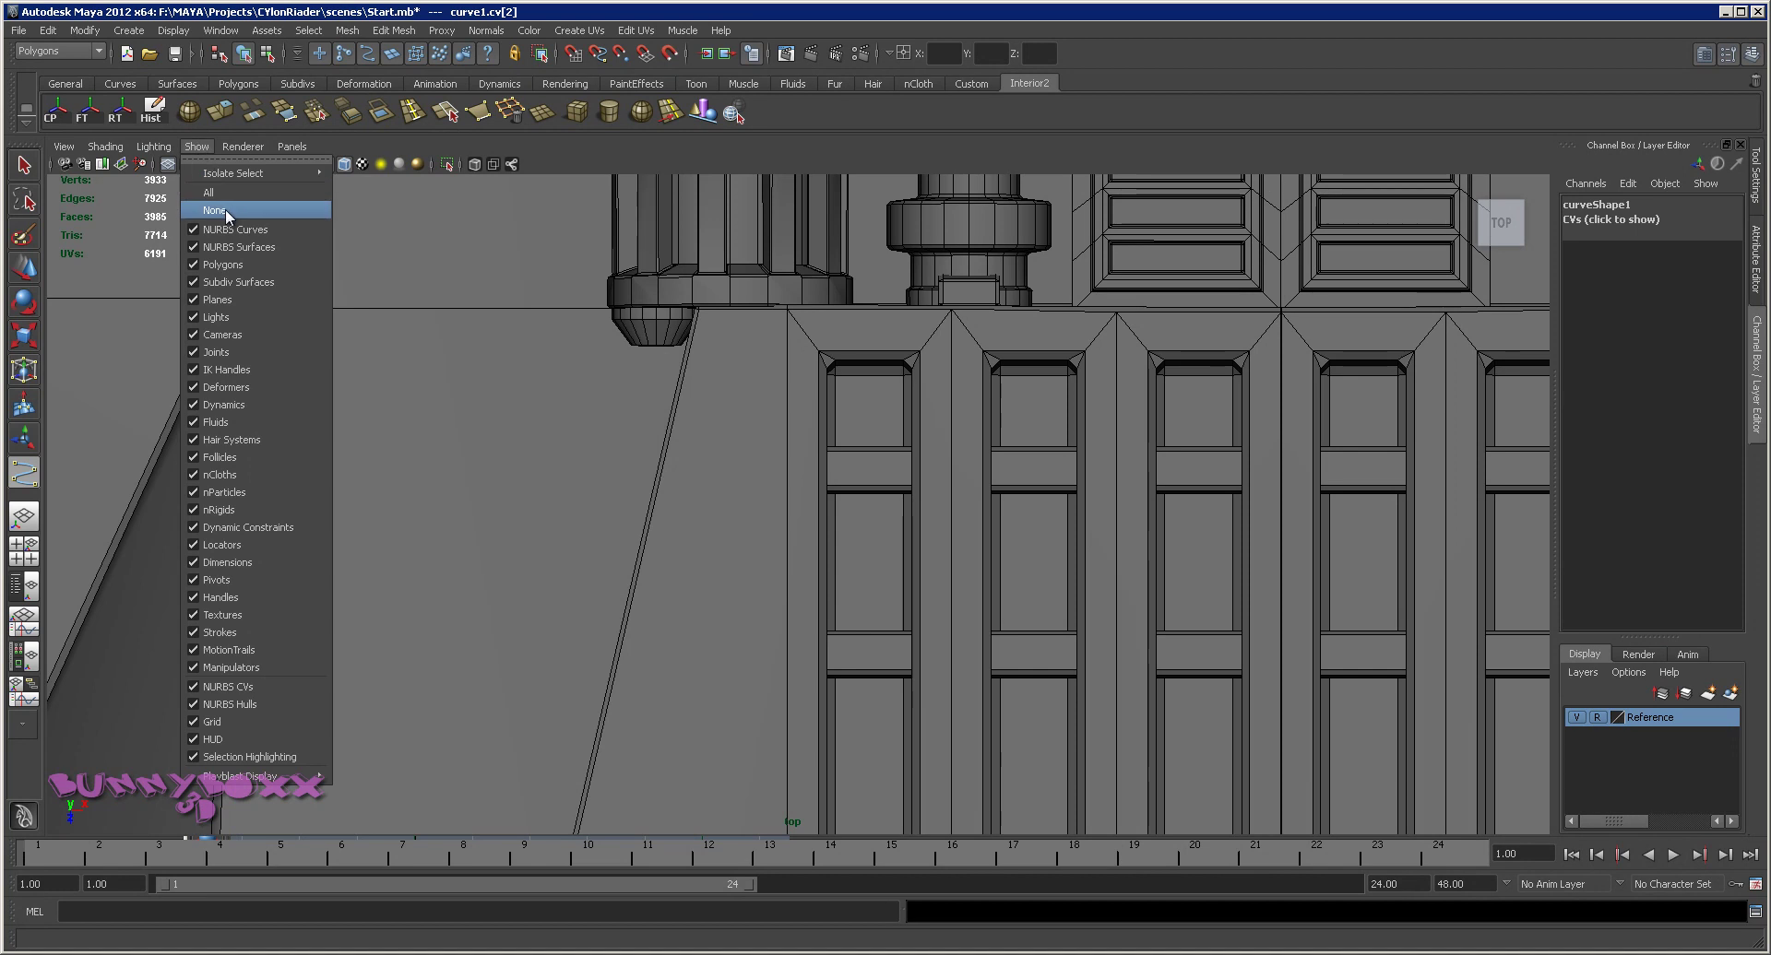
{"action": "left_click", "coordinate": [507, 393]}
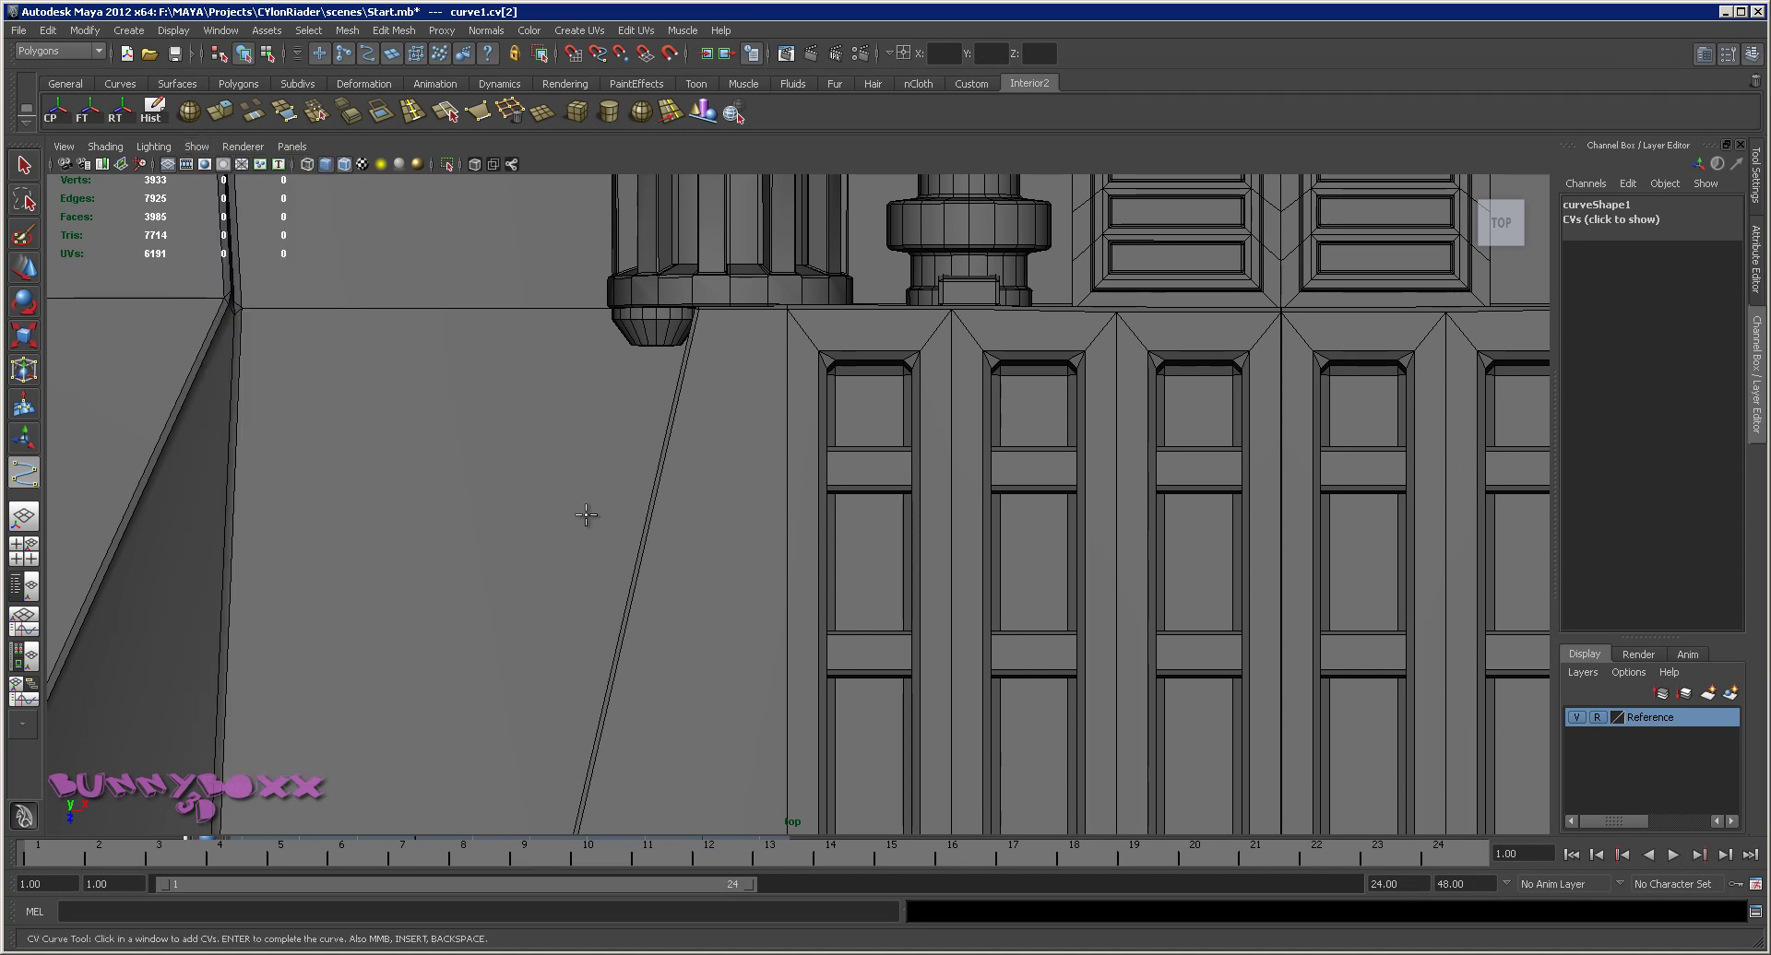
{"action": "left_click", "coordinate": [538, 542]}
{"action": "scroll", "coordinate": [495, 556], "scroll_direction": "down", "scroll_amount": 5}
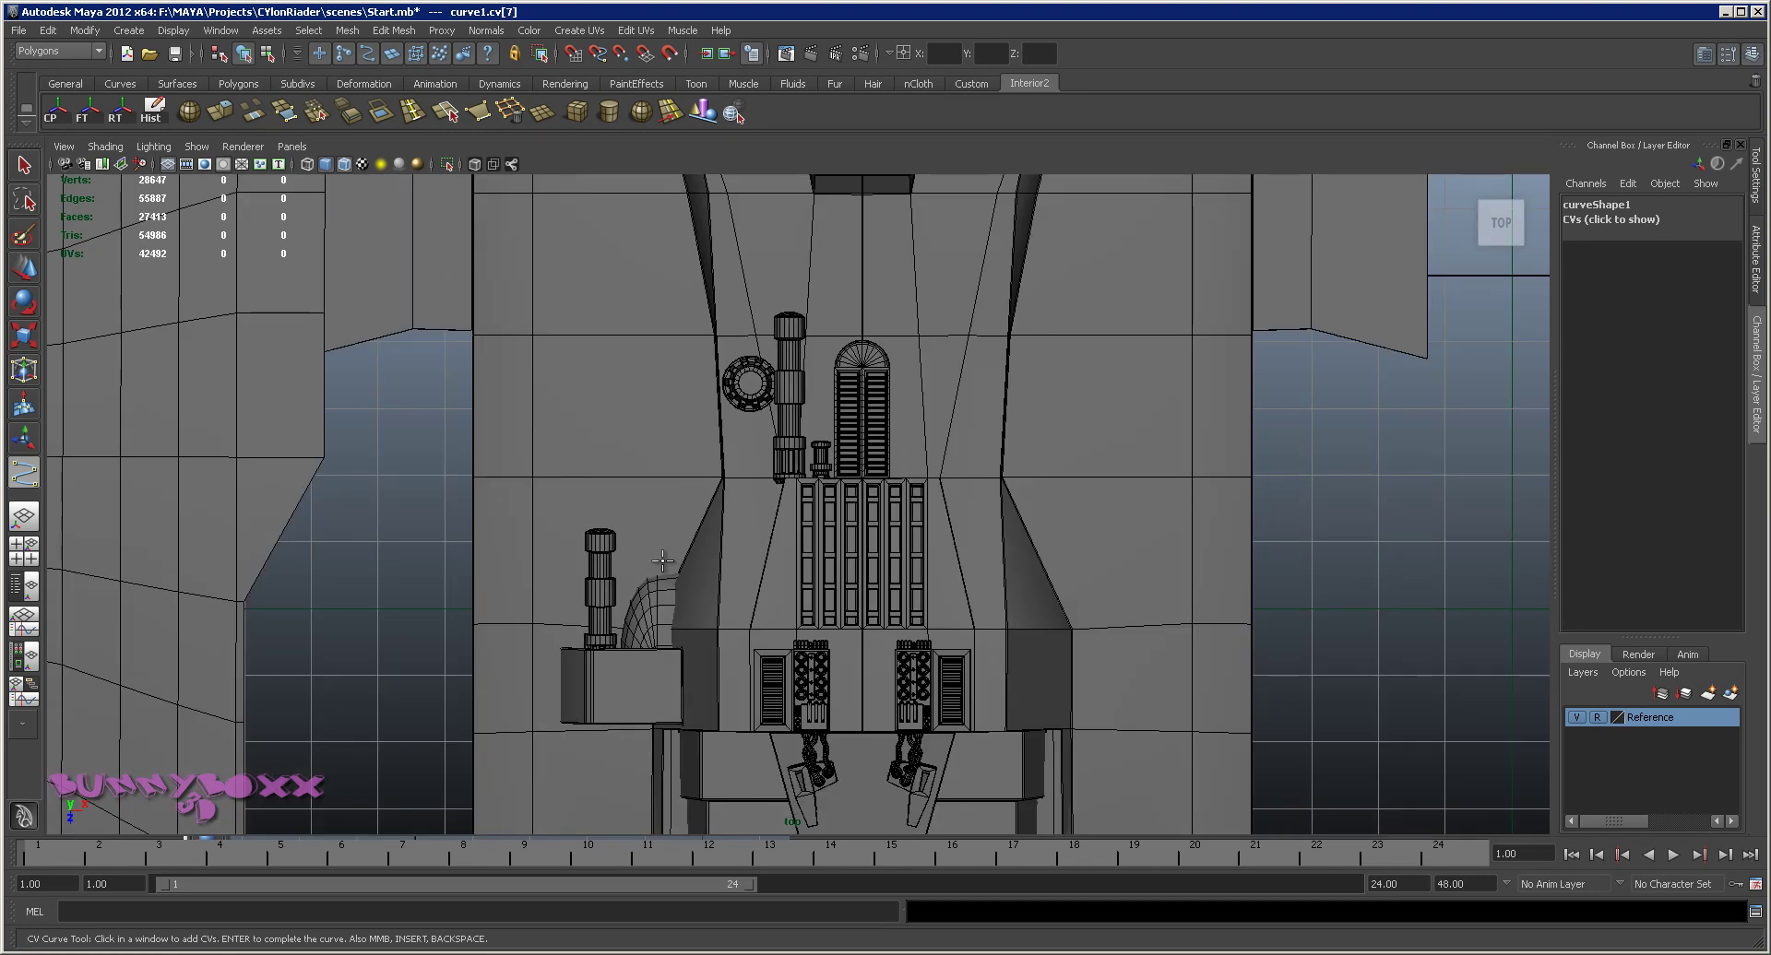
{"action": "key", "text": "q"}
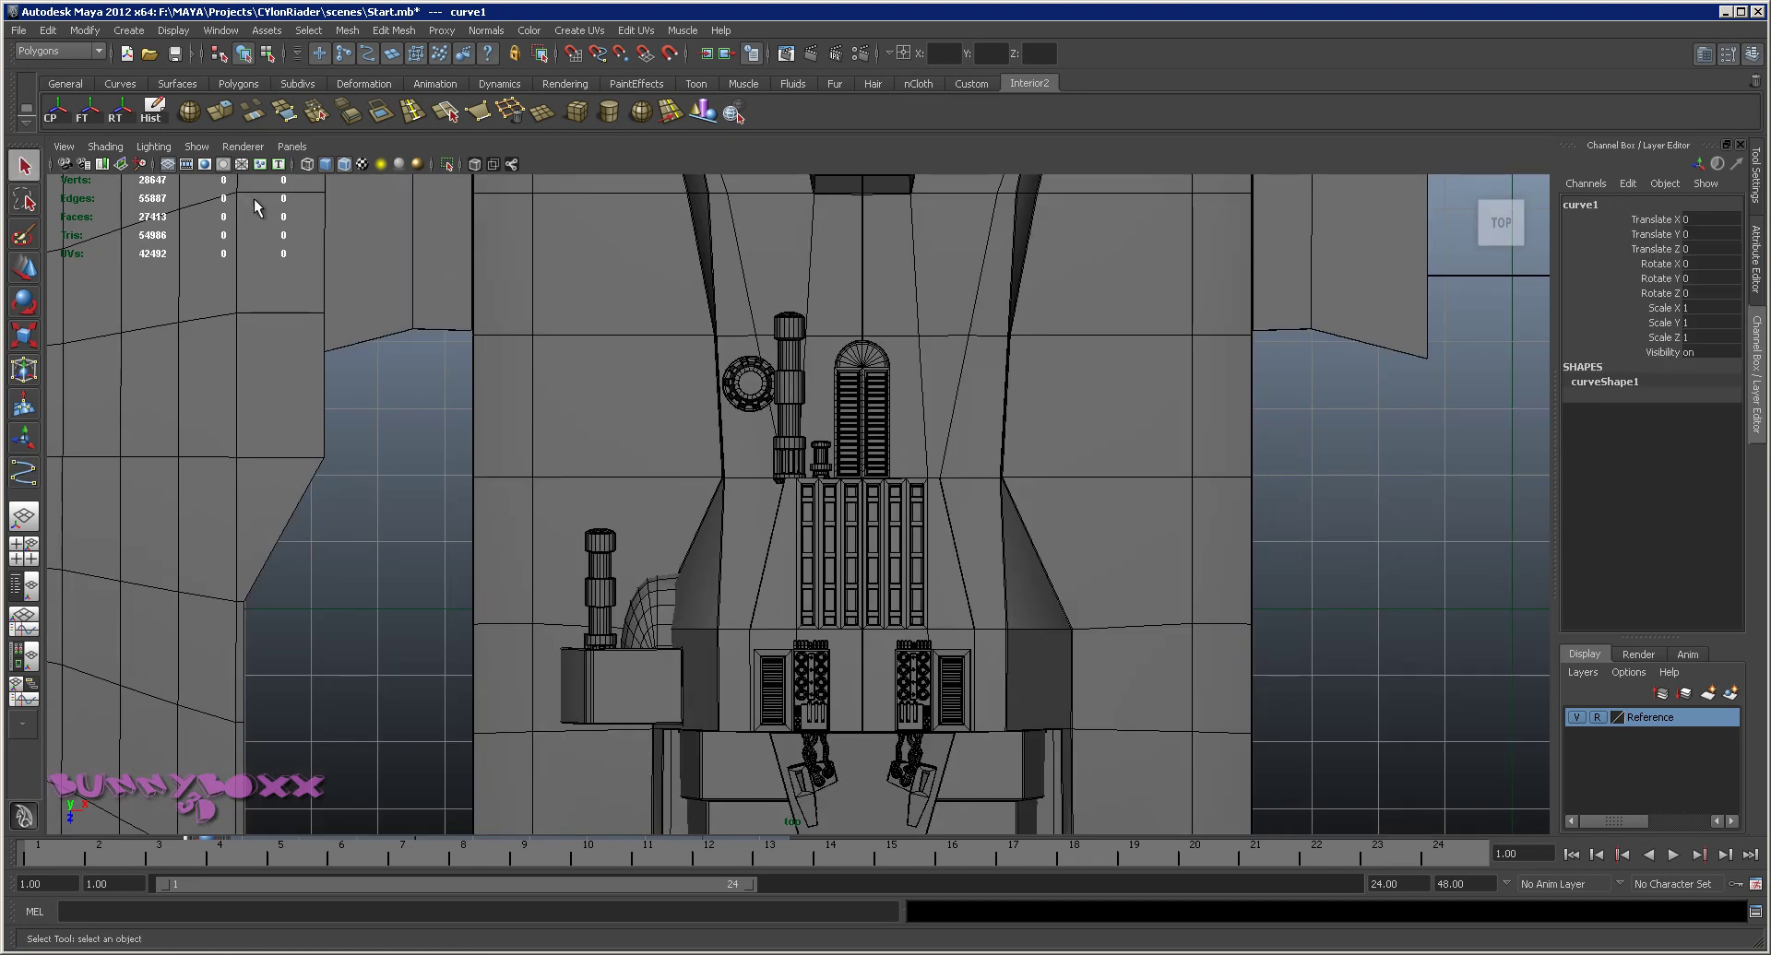
Switch to wireframe display and return to the four-view layout
{"action": "left_click", "coordinate": [310, 166]}
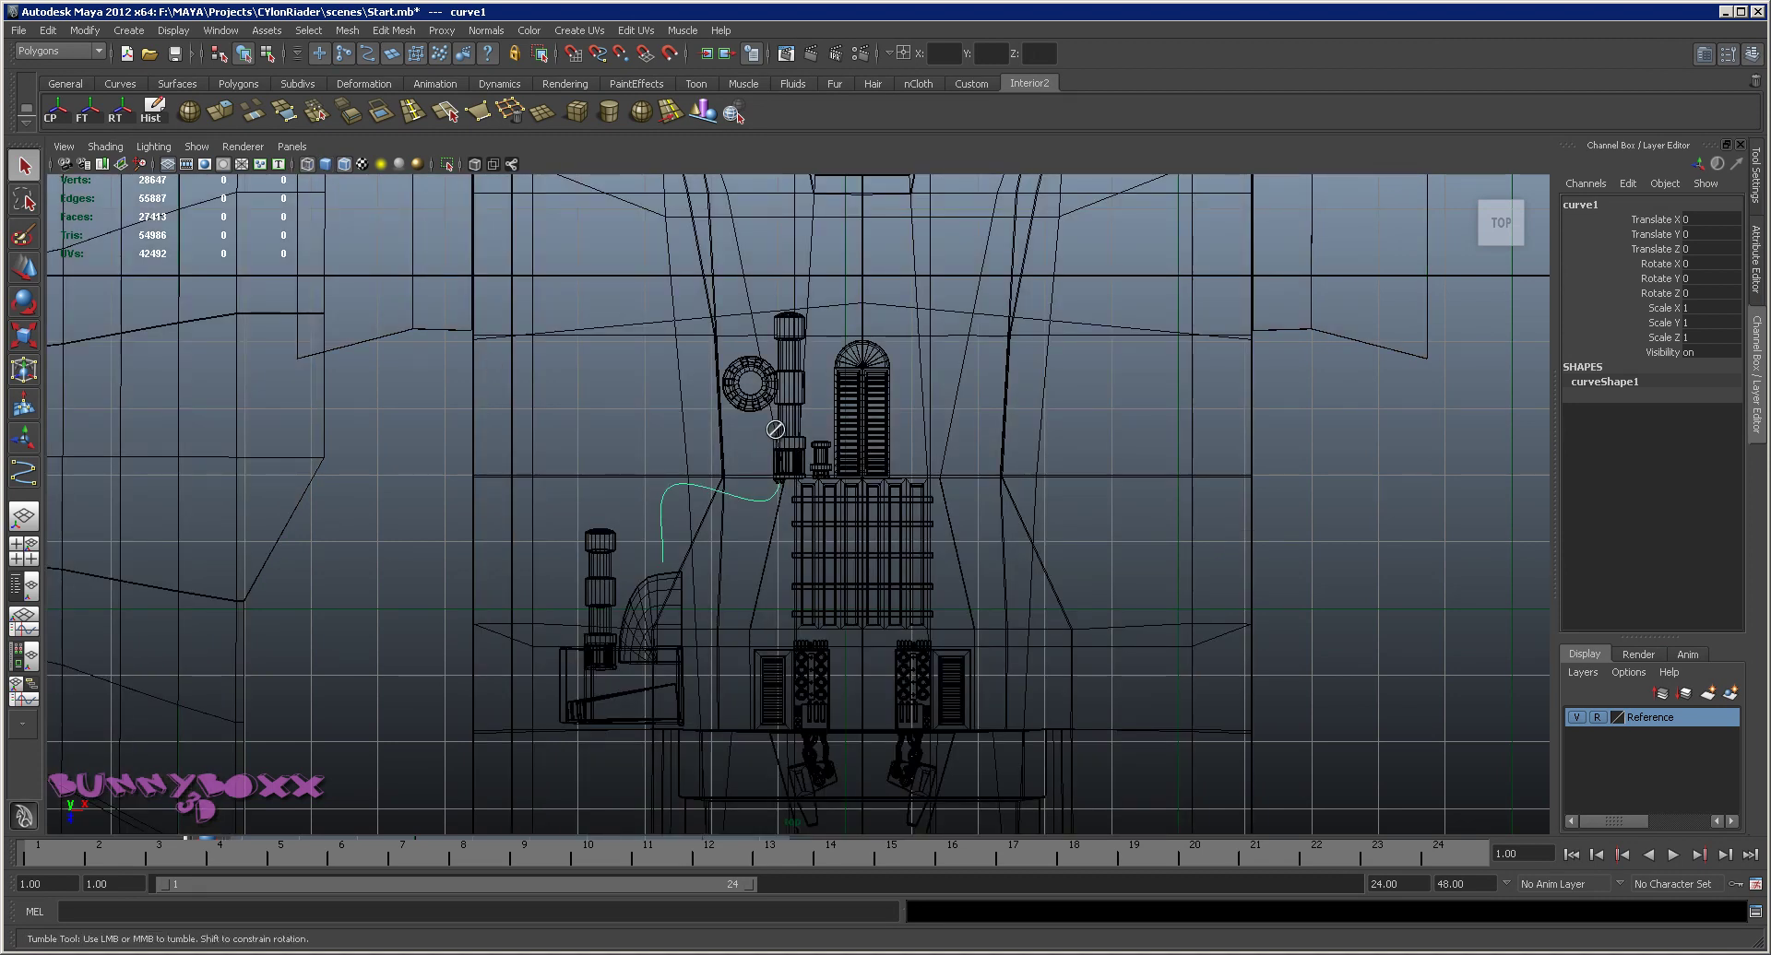
{"action": "key", "text": "w"}
{"action": "key", "text": "space"}
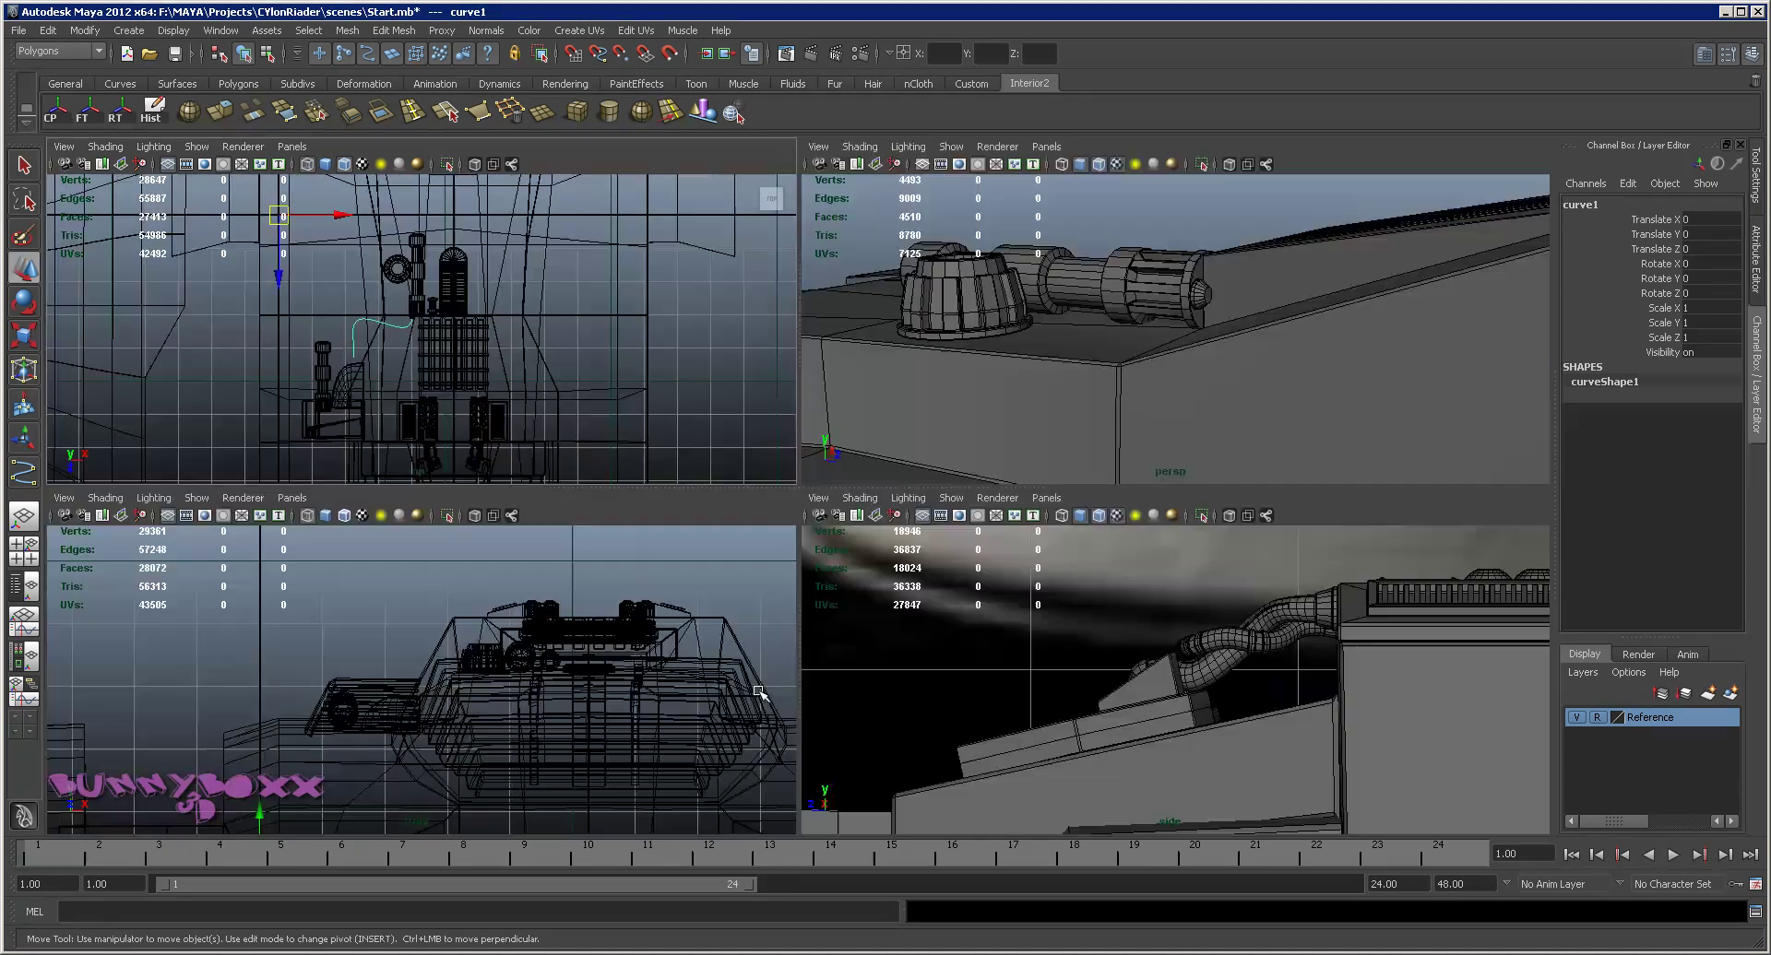